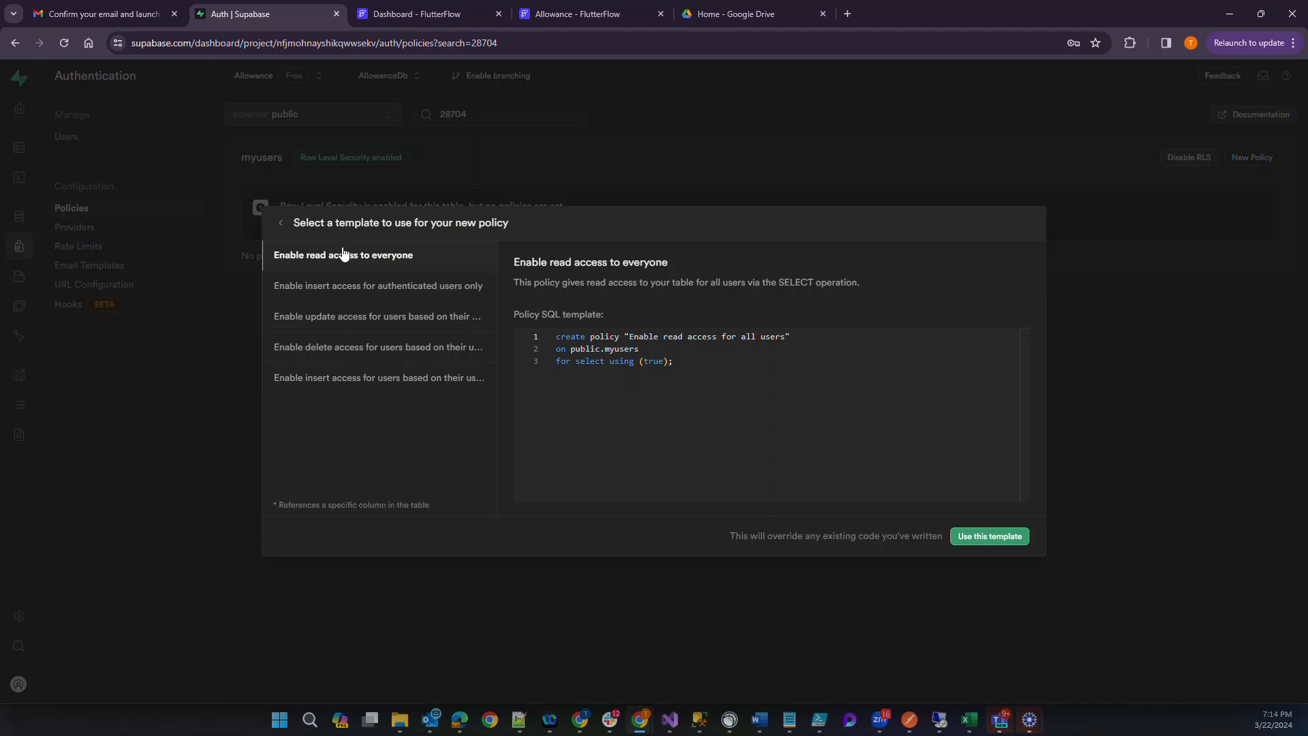
Apply the "Enable insert access for authenticated users only" template to the new myusers policy.
click(307, 293)
drag(652, 382, 547, 336)
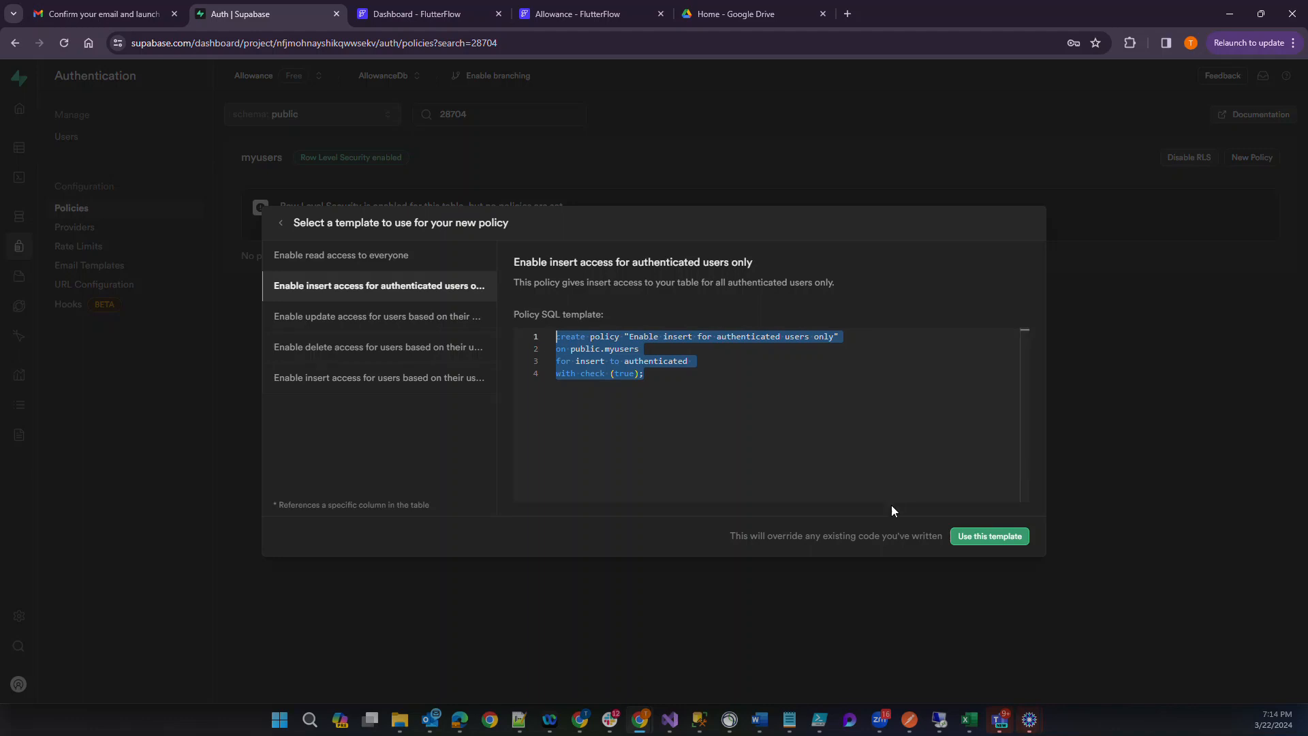
click(978, 536)
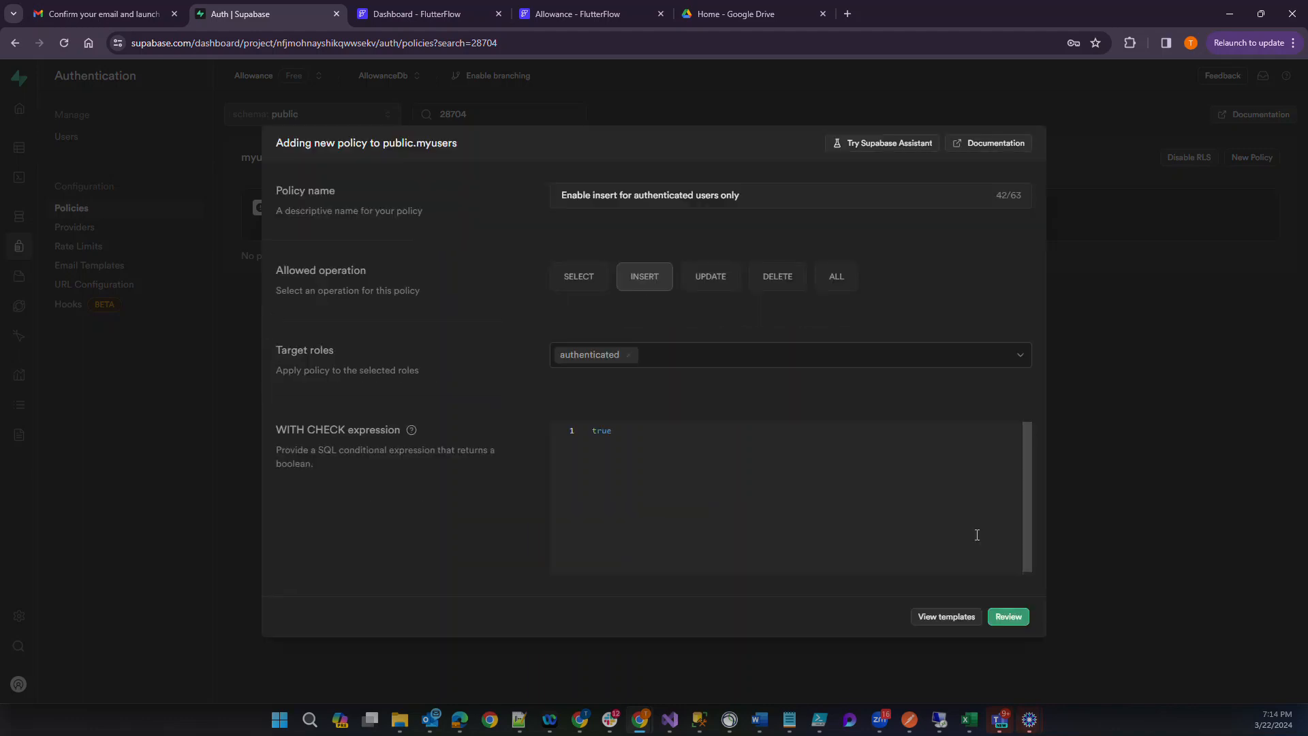
Check the policy's target role options, keep authenticated, then review the generated SQL and save the insert policy.
key(ctrl+a)
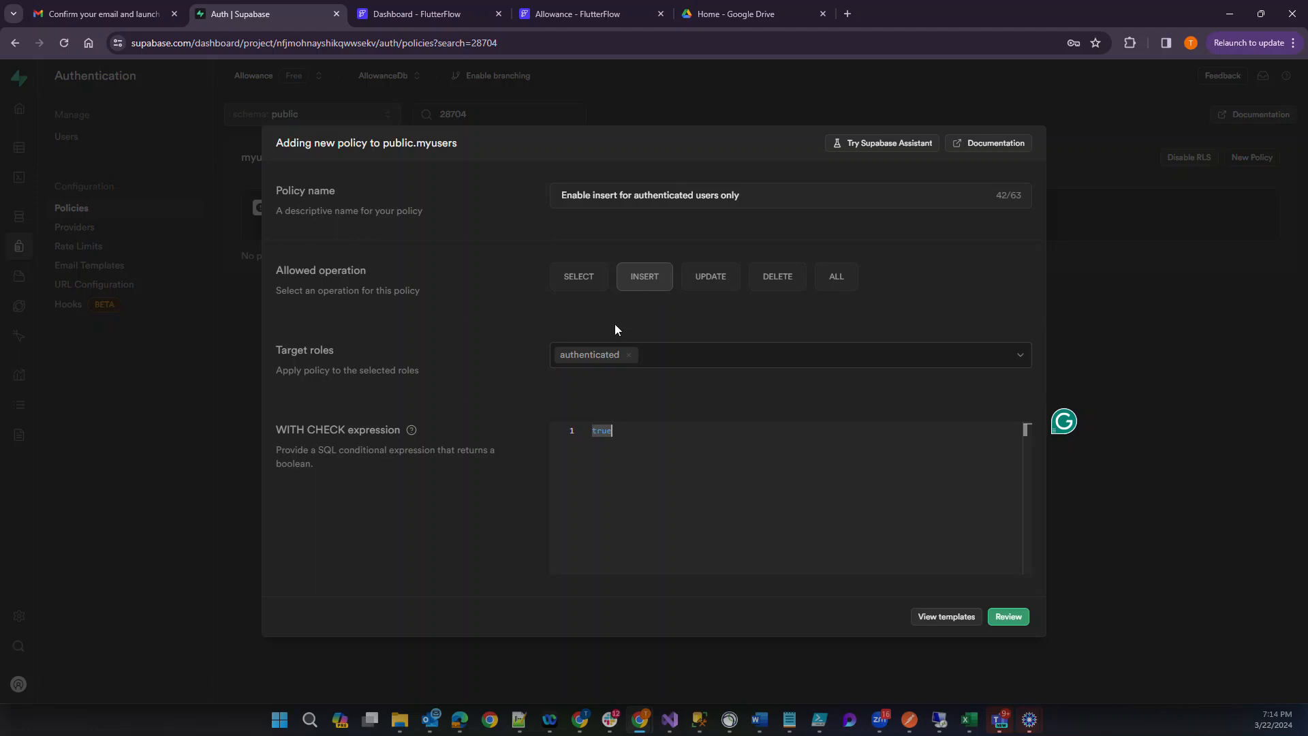
click(1020, 357)
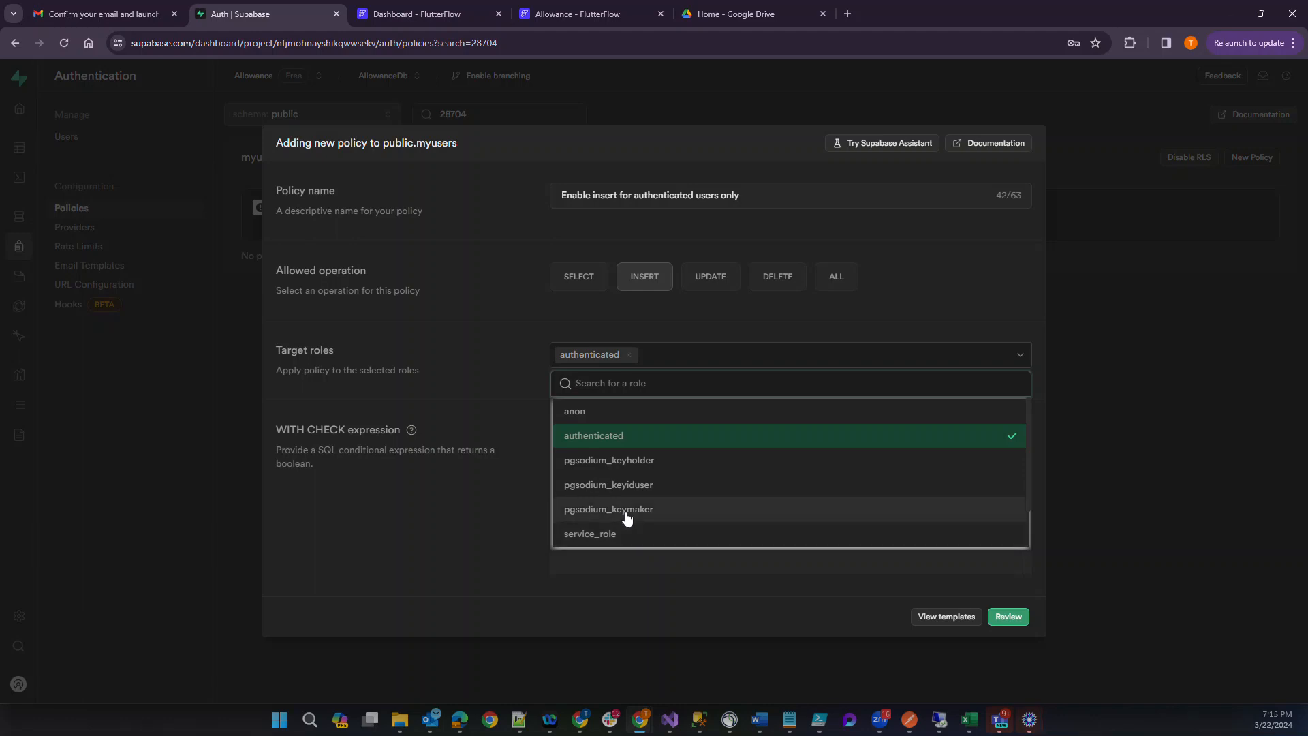
click(498, 338)
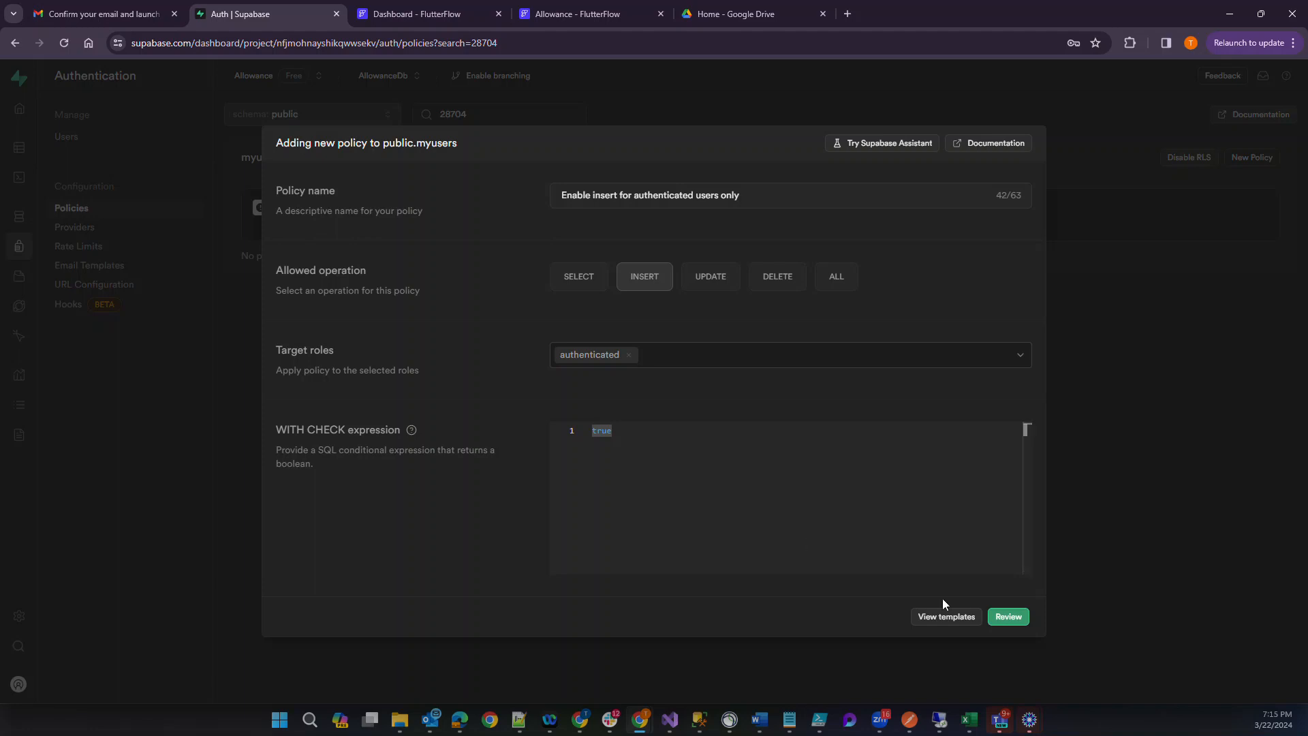
click(1008, 618)
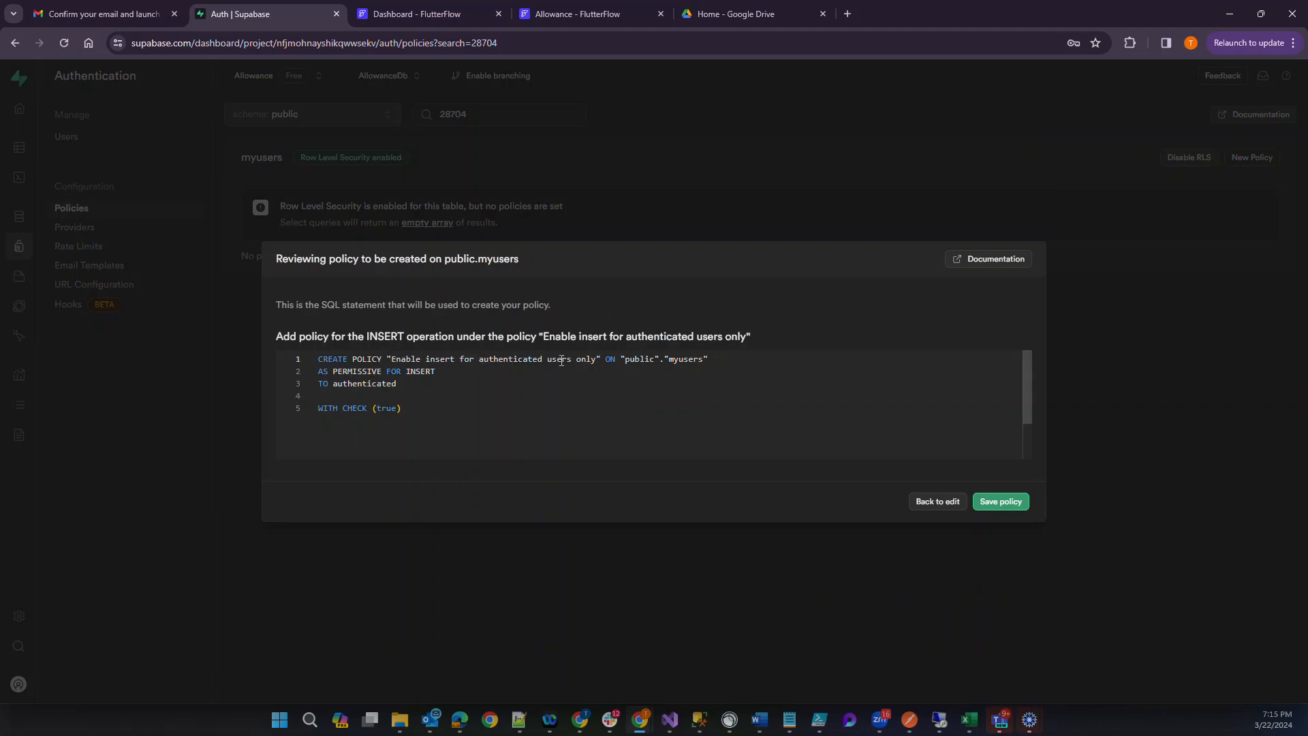
double_click(687, 361)
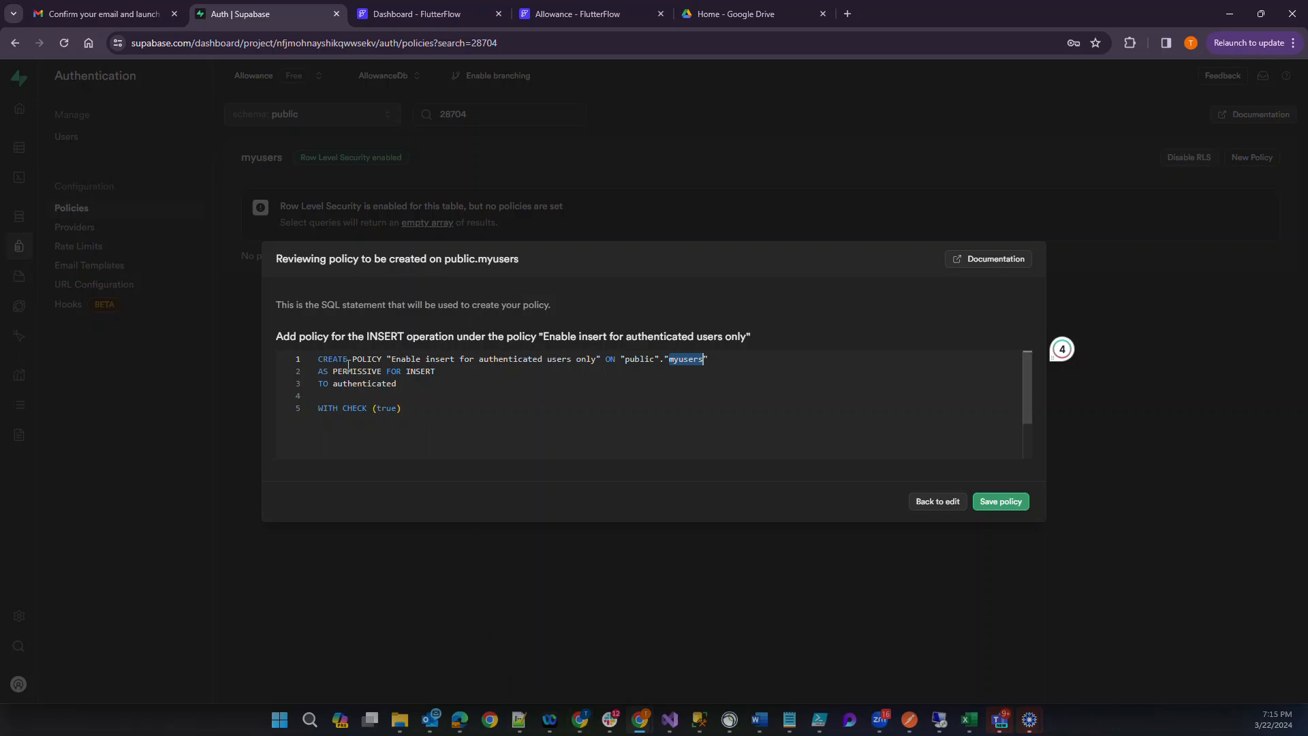
click(1000, 503)
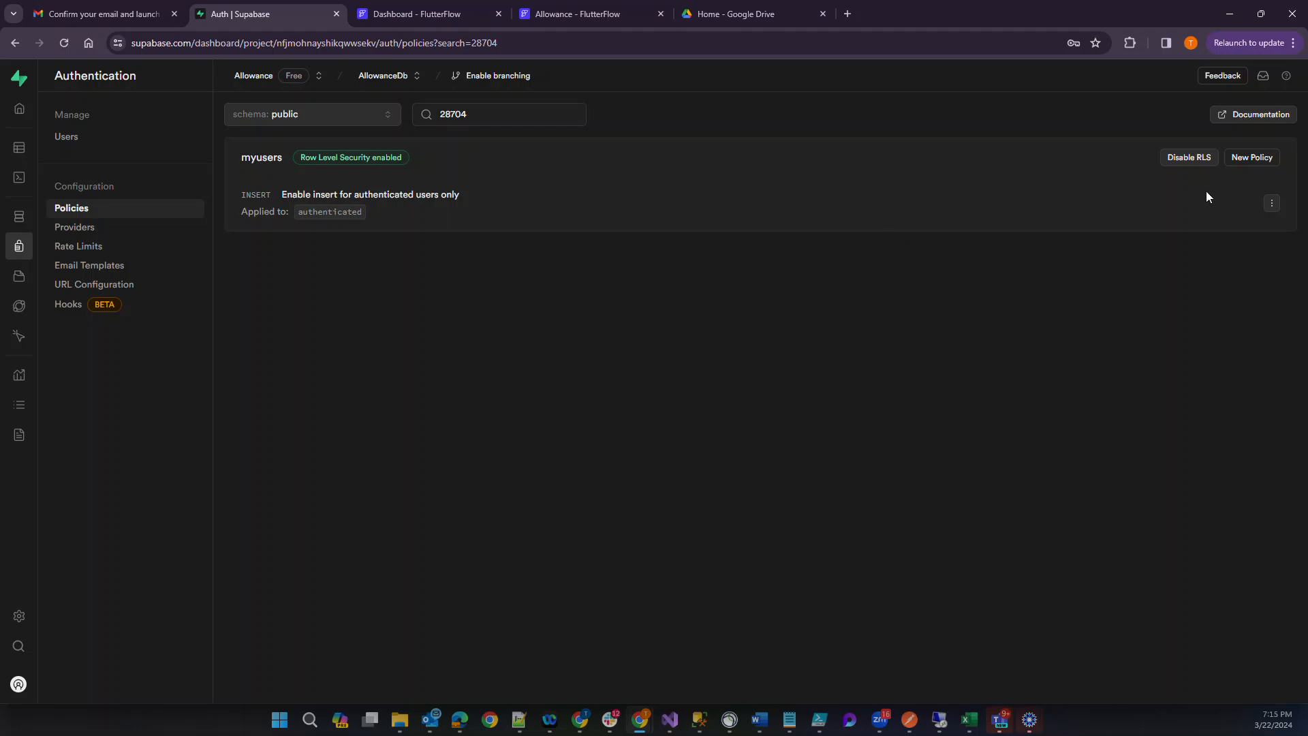
Start another policy on myusers from the template that enables update access for users based on their email.
click(1253, 161)
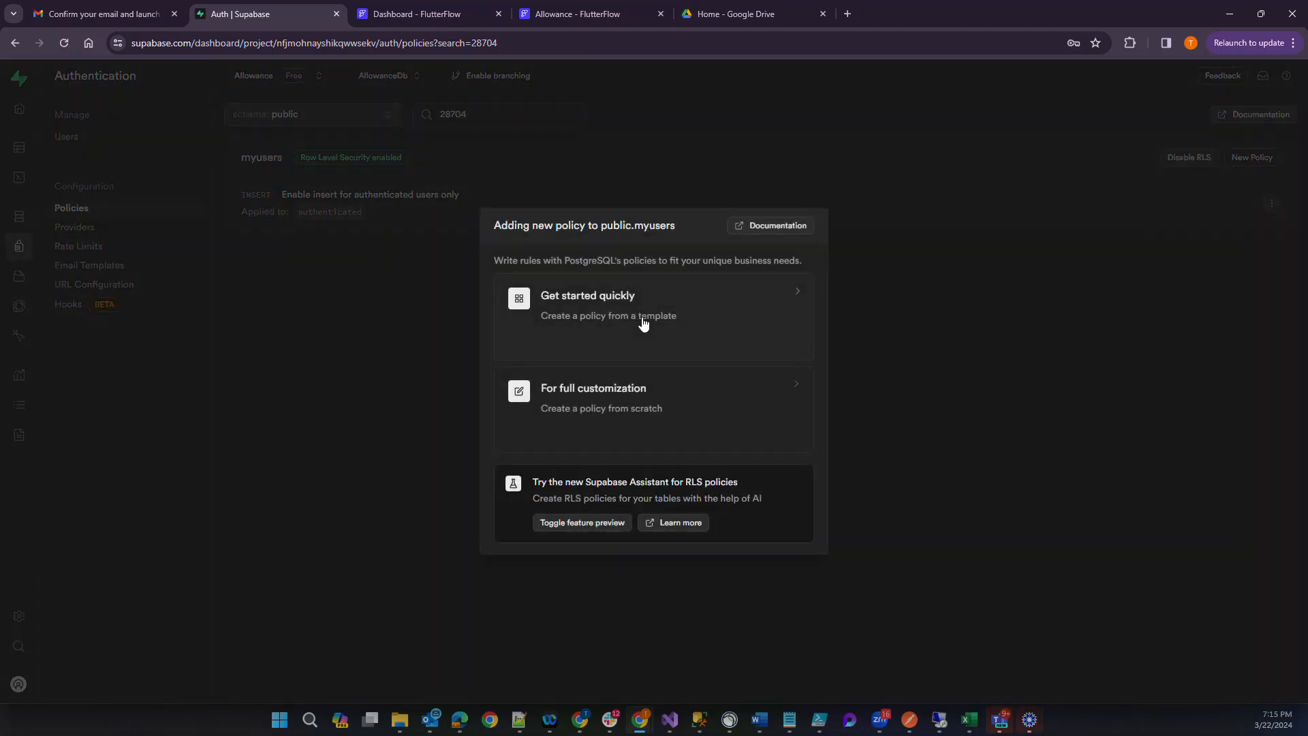
click(585, 310)
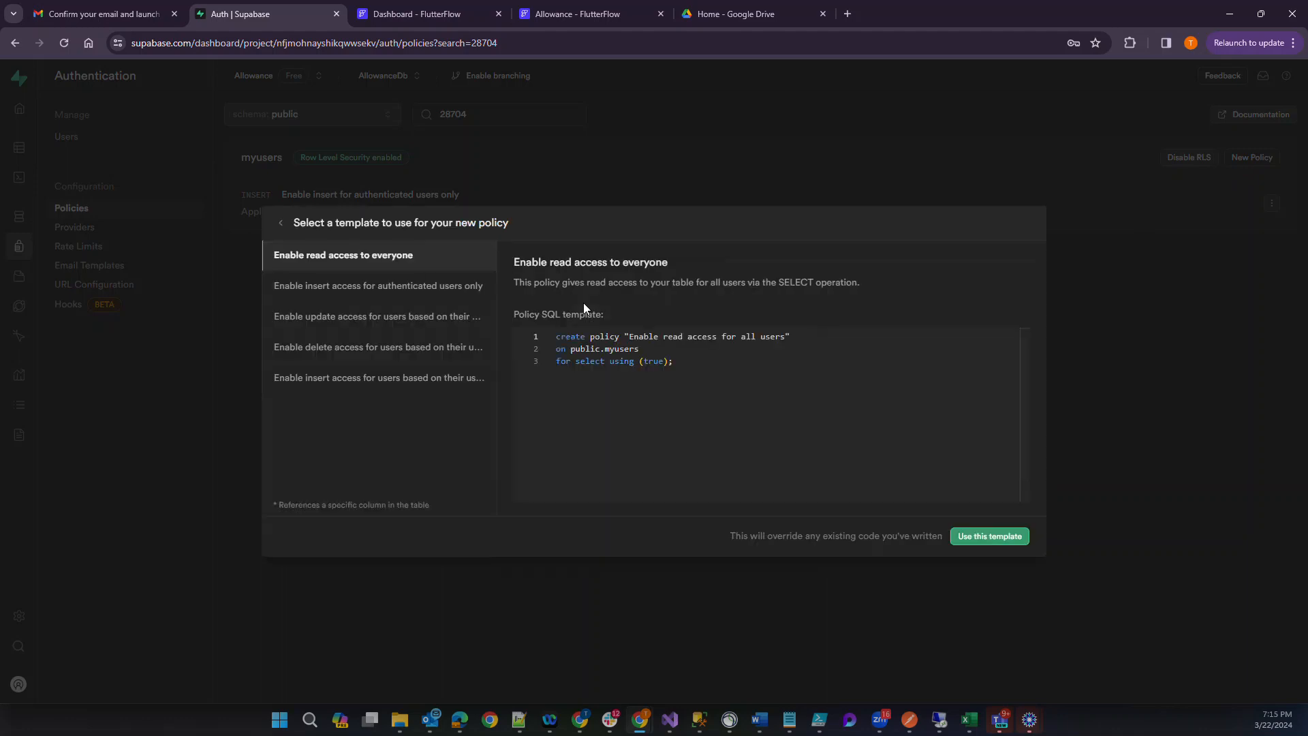
click(353, 319)
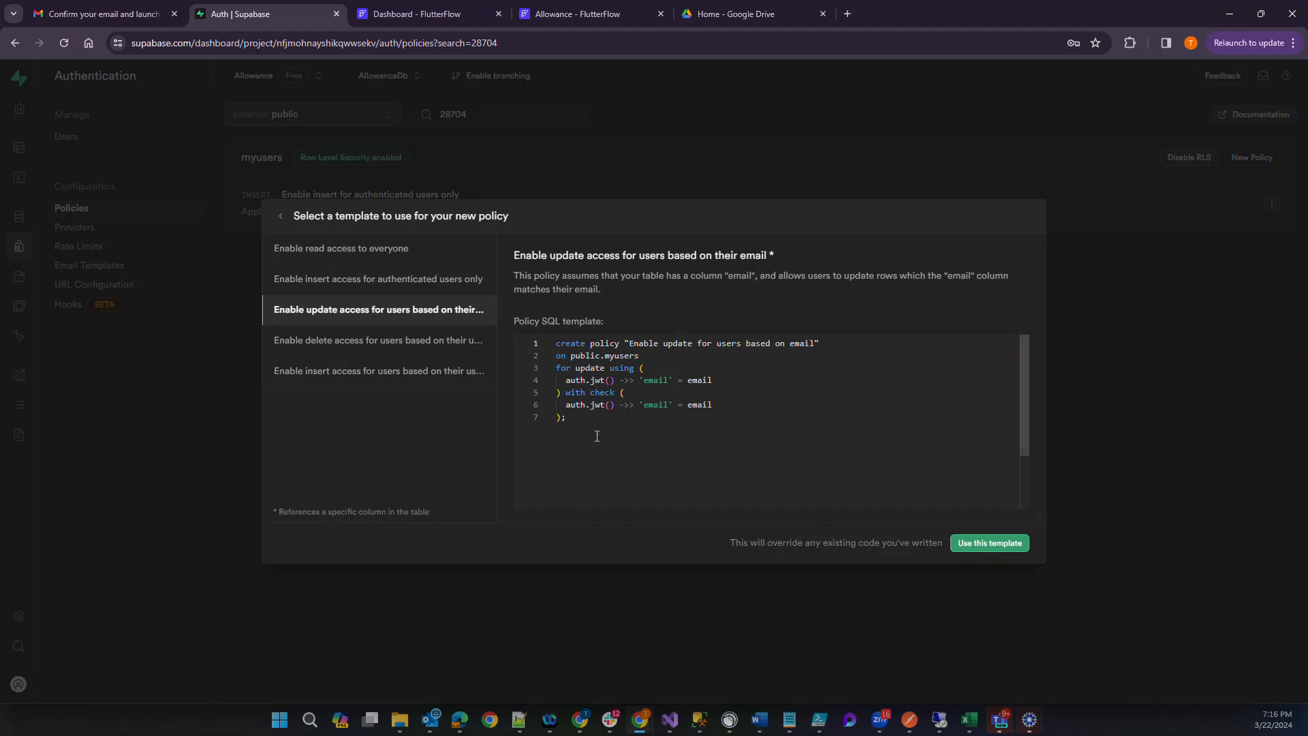
click(992, 543)
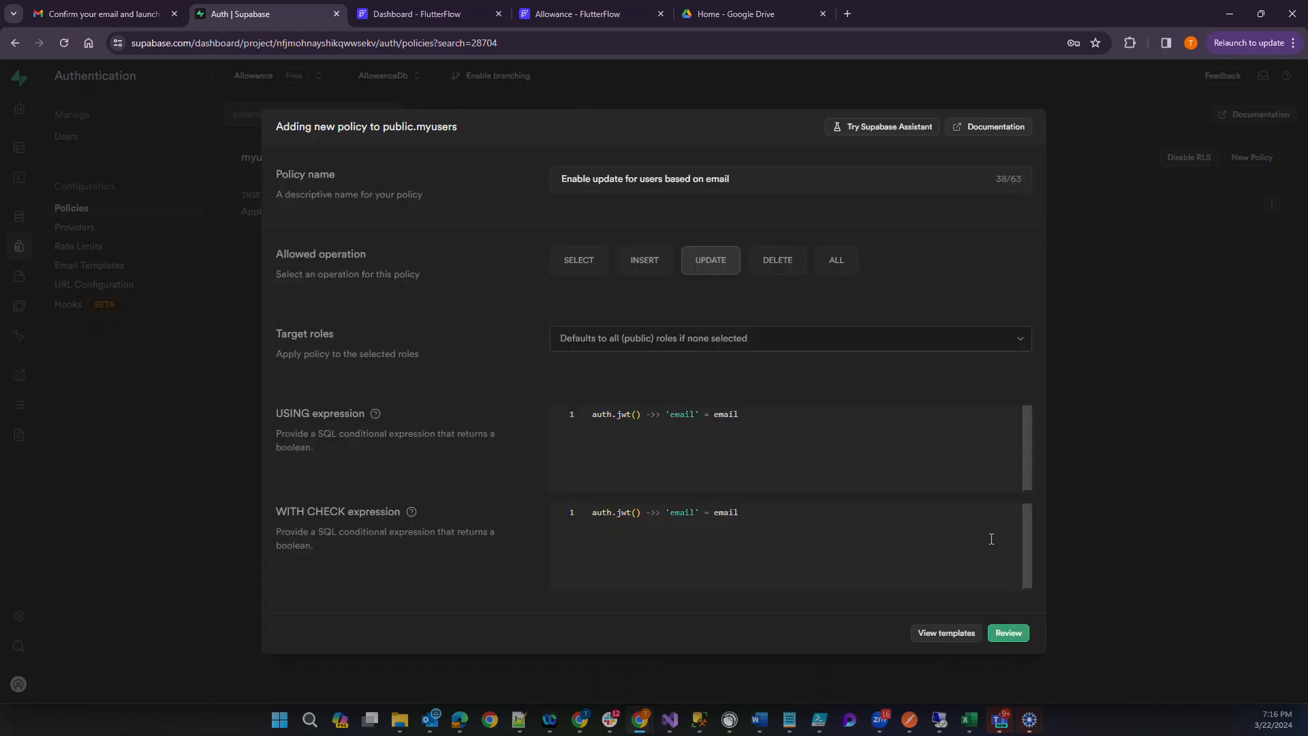
click(820, 432)
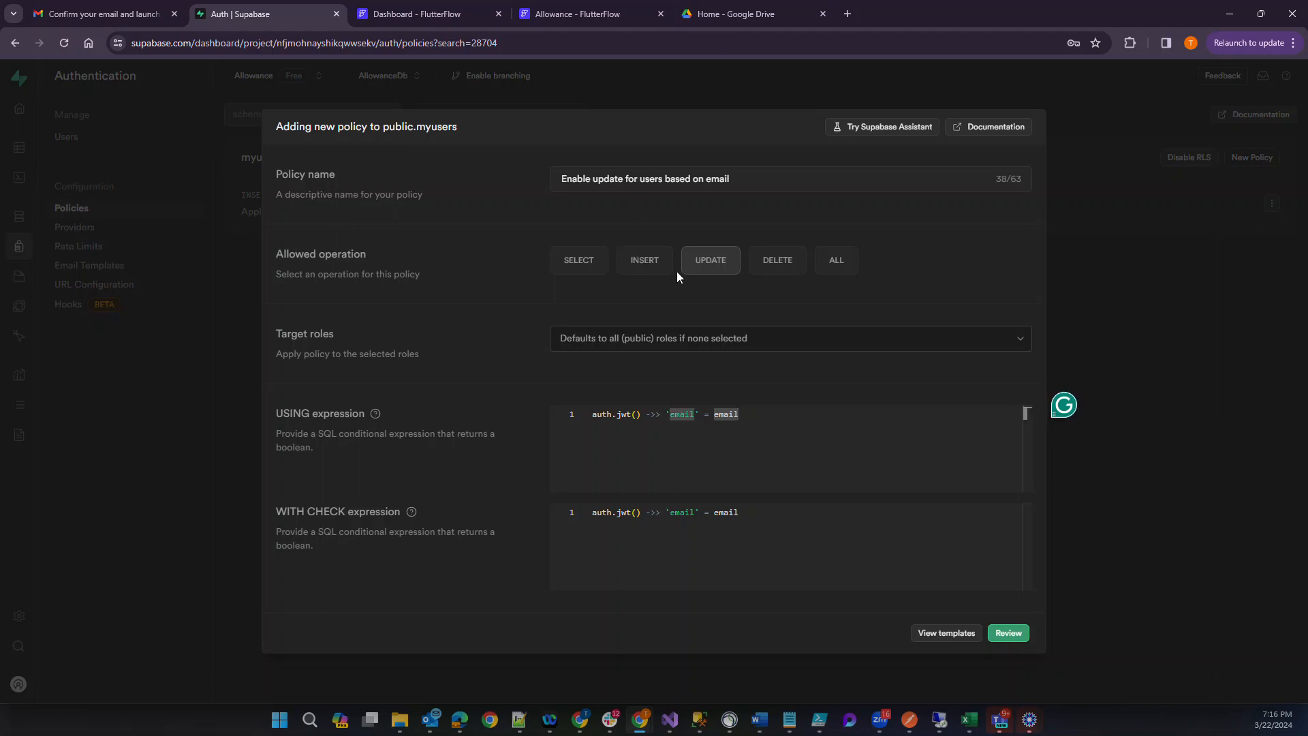
Open the Schema drawing from Google Drive, check the userid column in the myusers table, and return to the Supabase policy form.
click(747, 16)
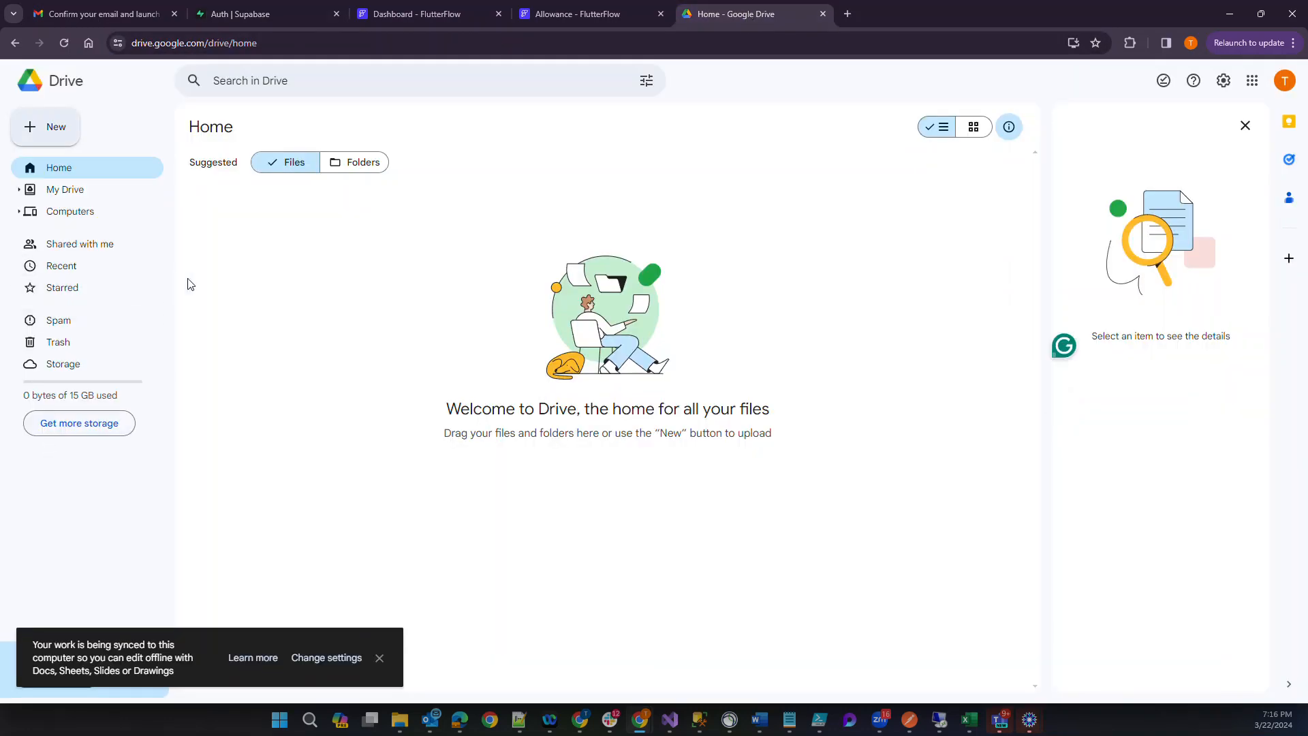
click(77, 198)
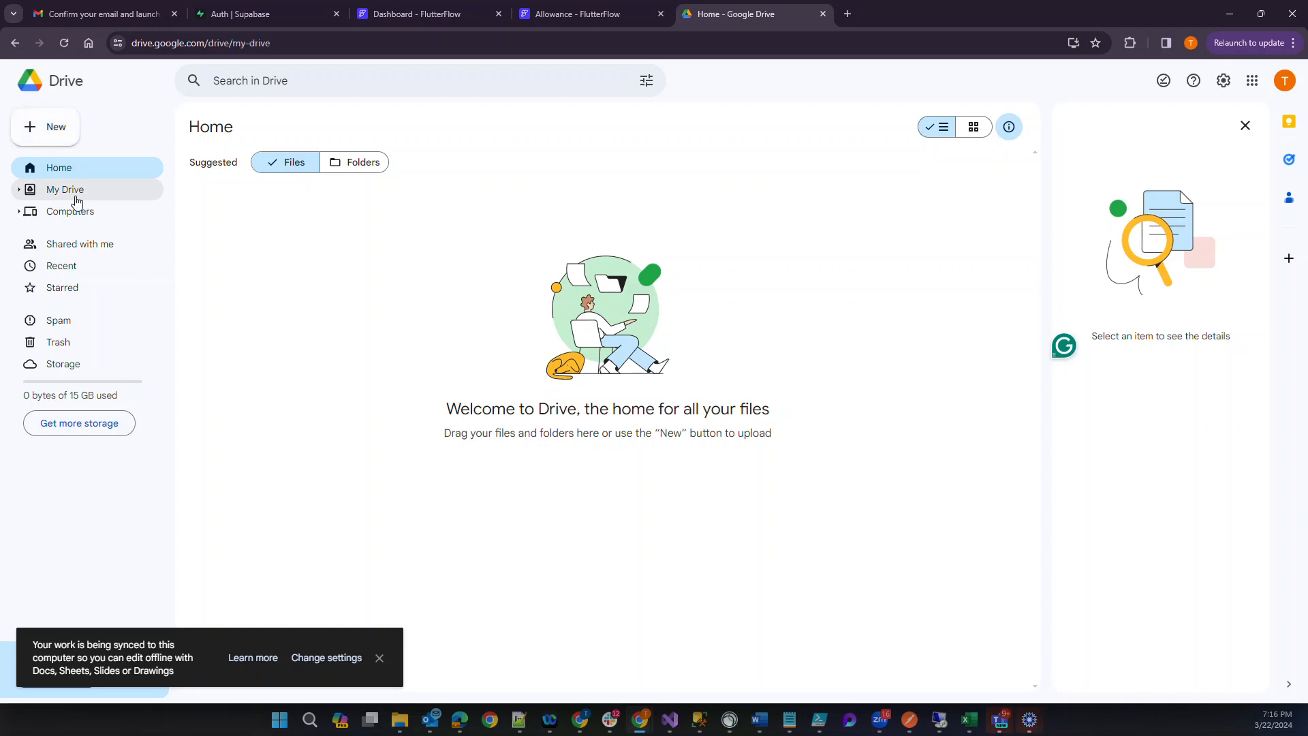
double_click(234, 266)
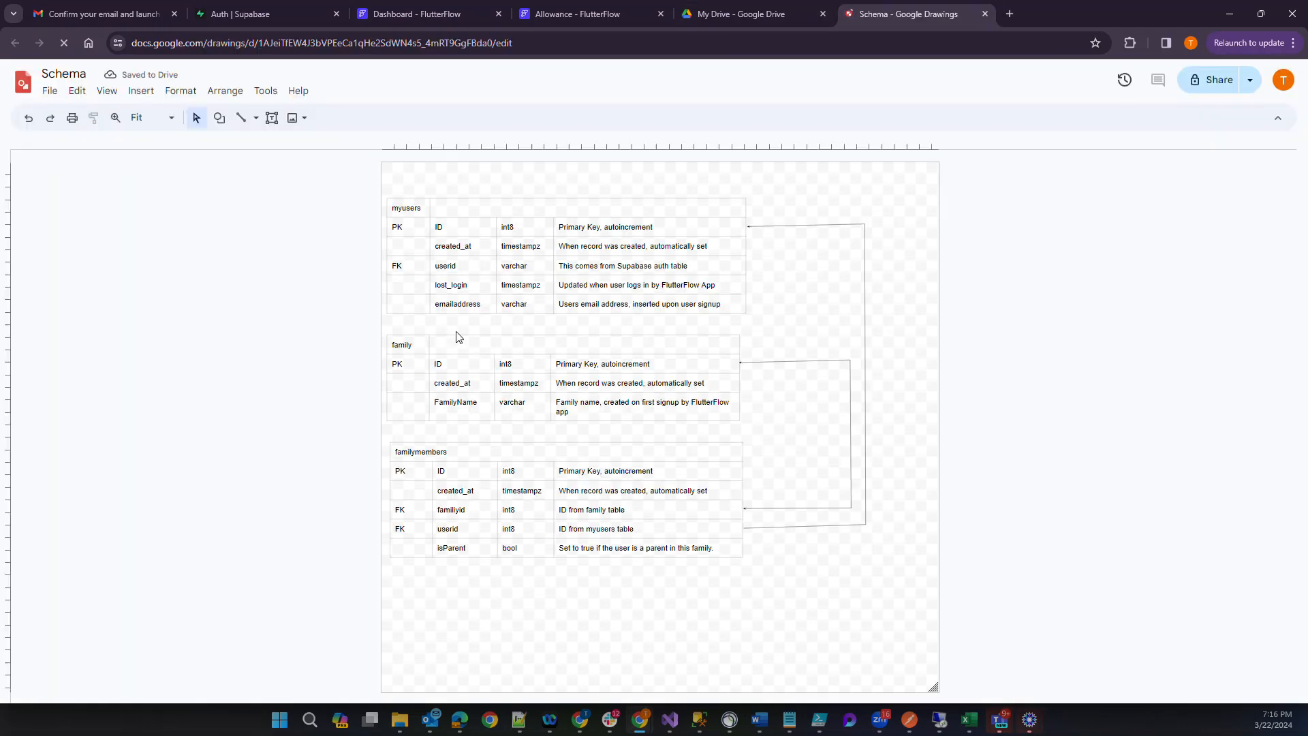
double_click(447, 267)
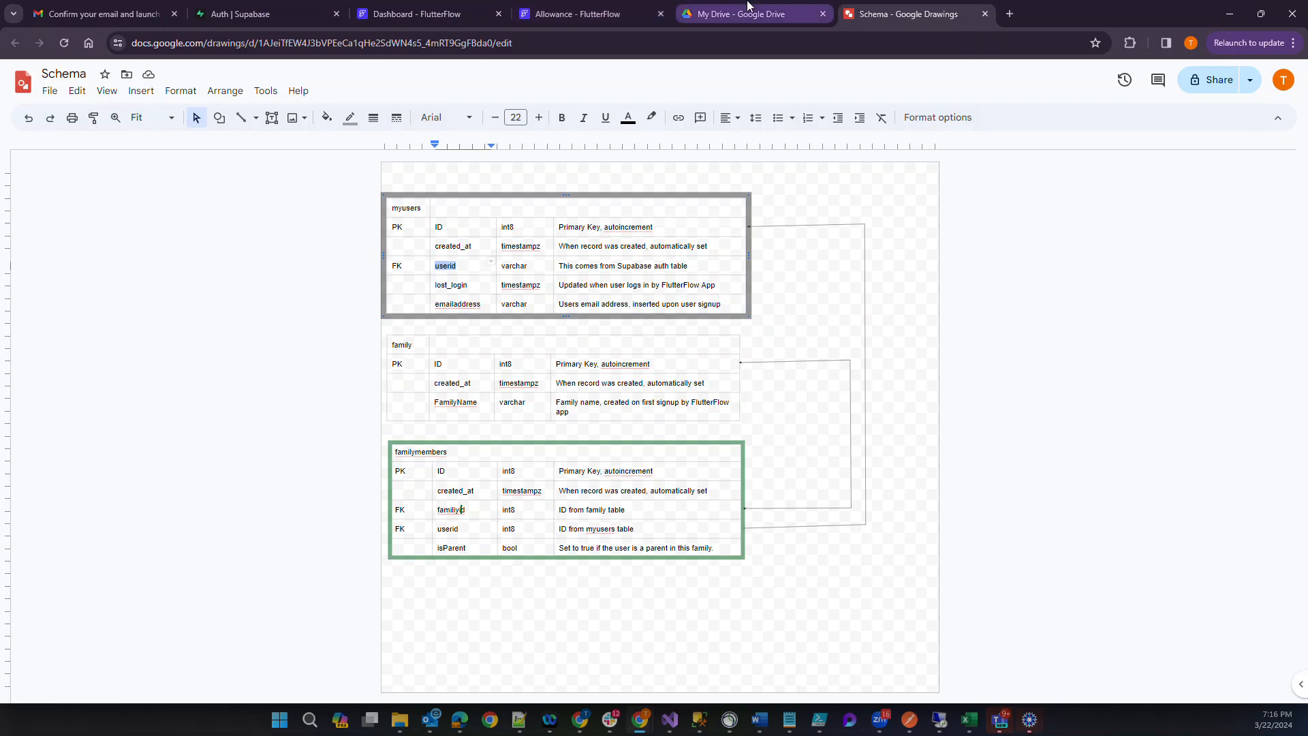
click(262, 15)
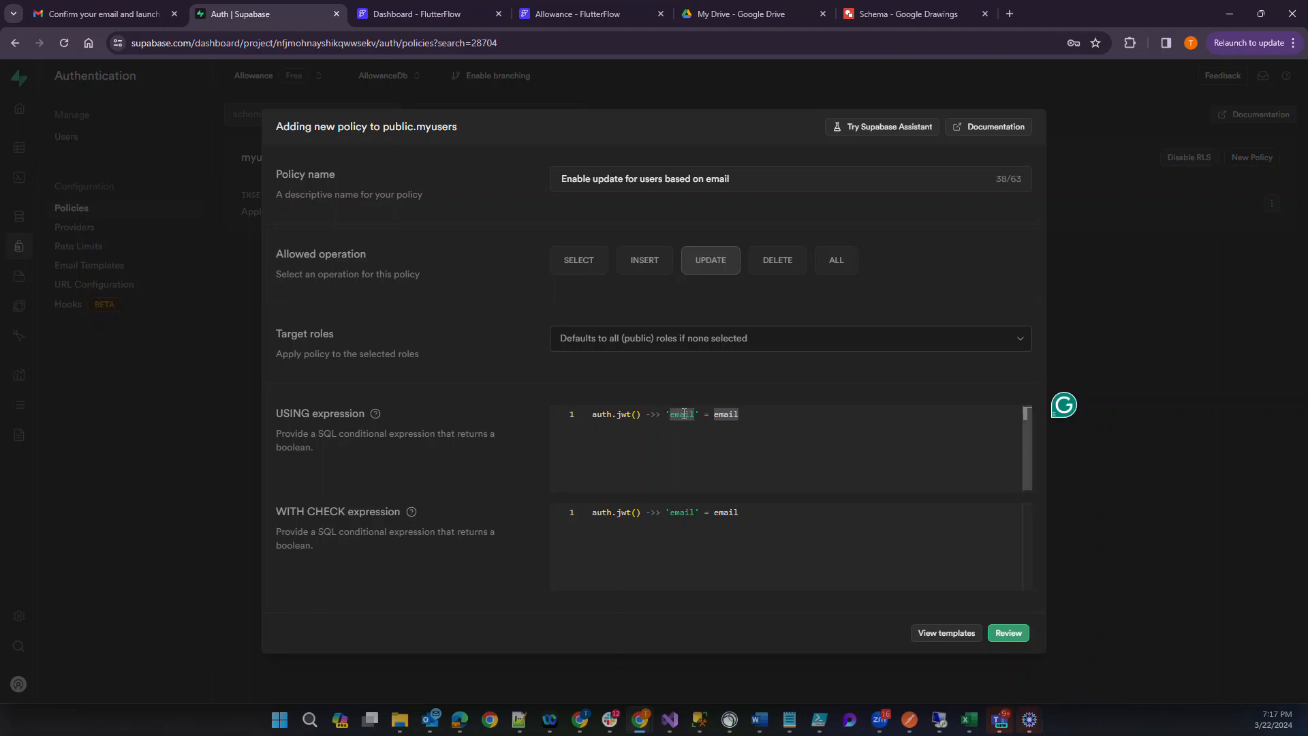
Replace the email column with userid in both the USING and WITH CHECK expressions.
double_click(722, 415)
text(userid)
double_click(723, 512)
text(userid)
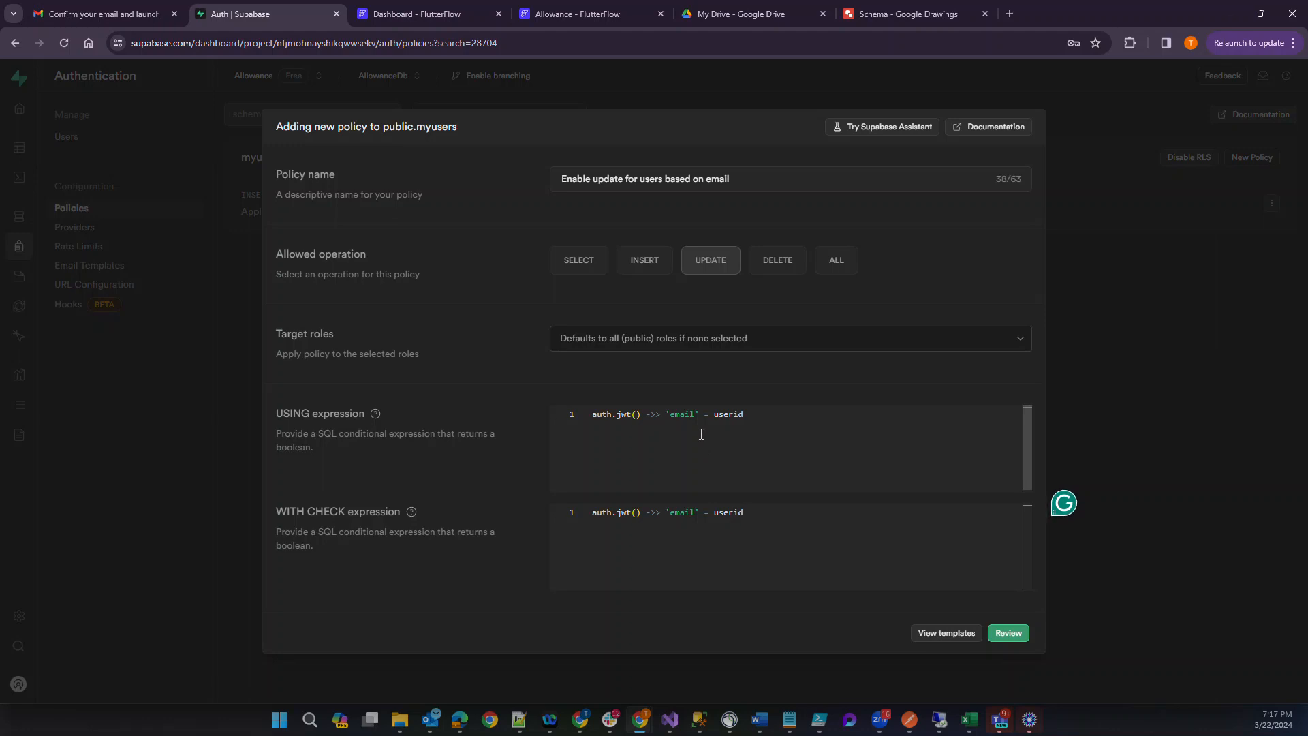
Go back to the policy templates and copy the auth.uid() = user_id condition from the delete access template.
click(946, 633)
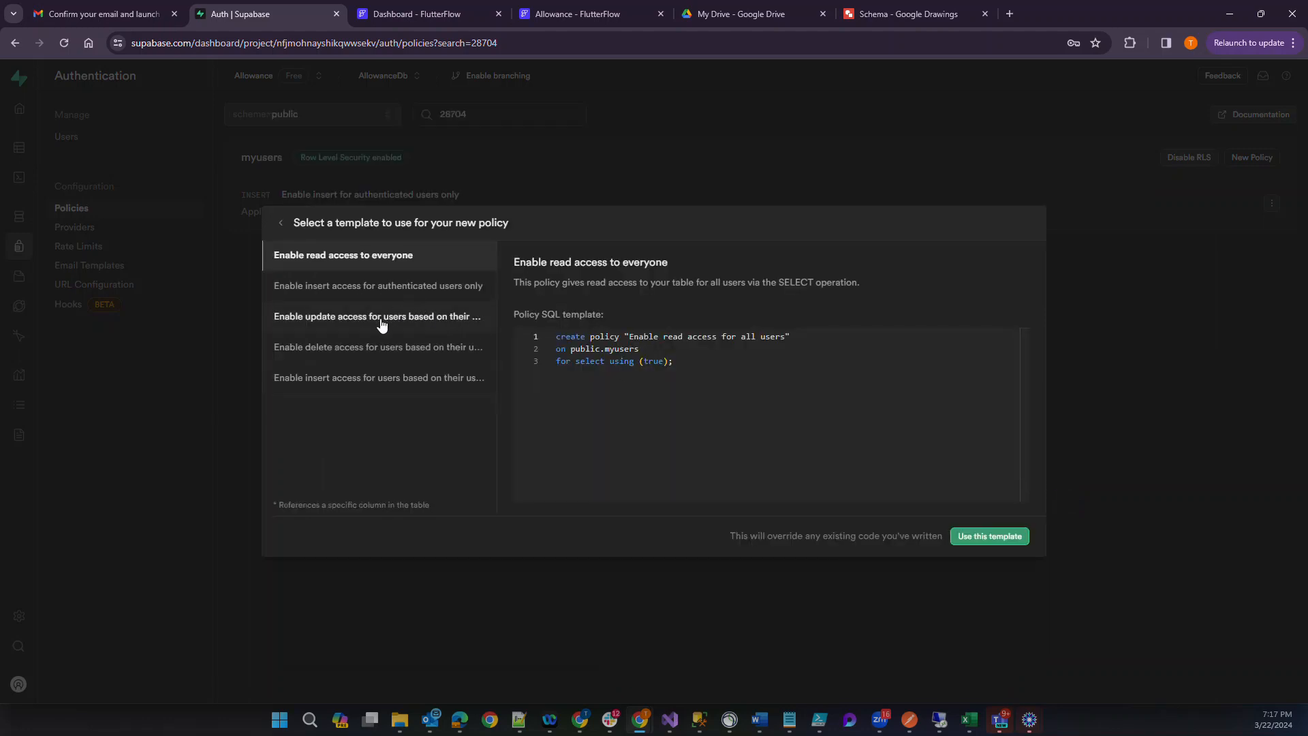
click(382, 347)
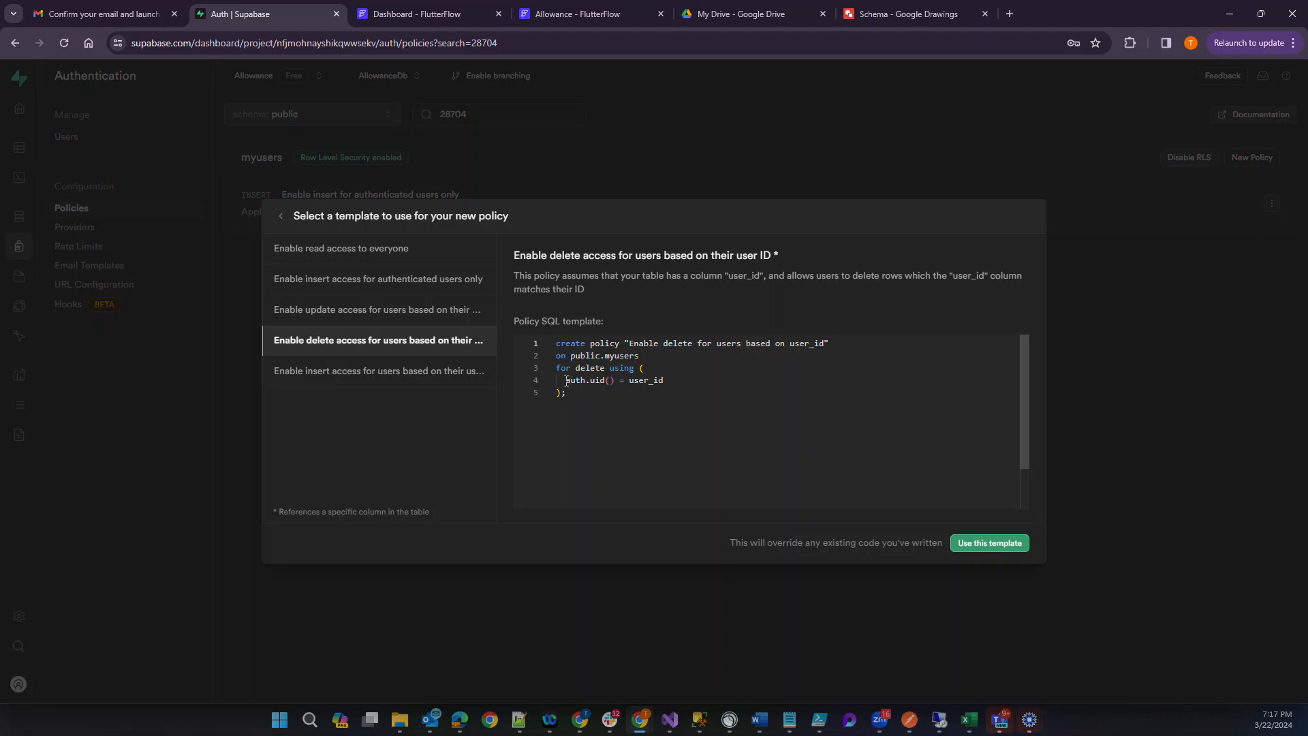
drag(565, 379, 679, 385)
key(ctrl+c)
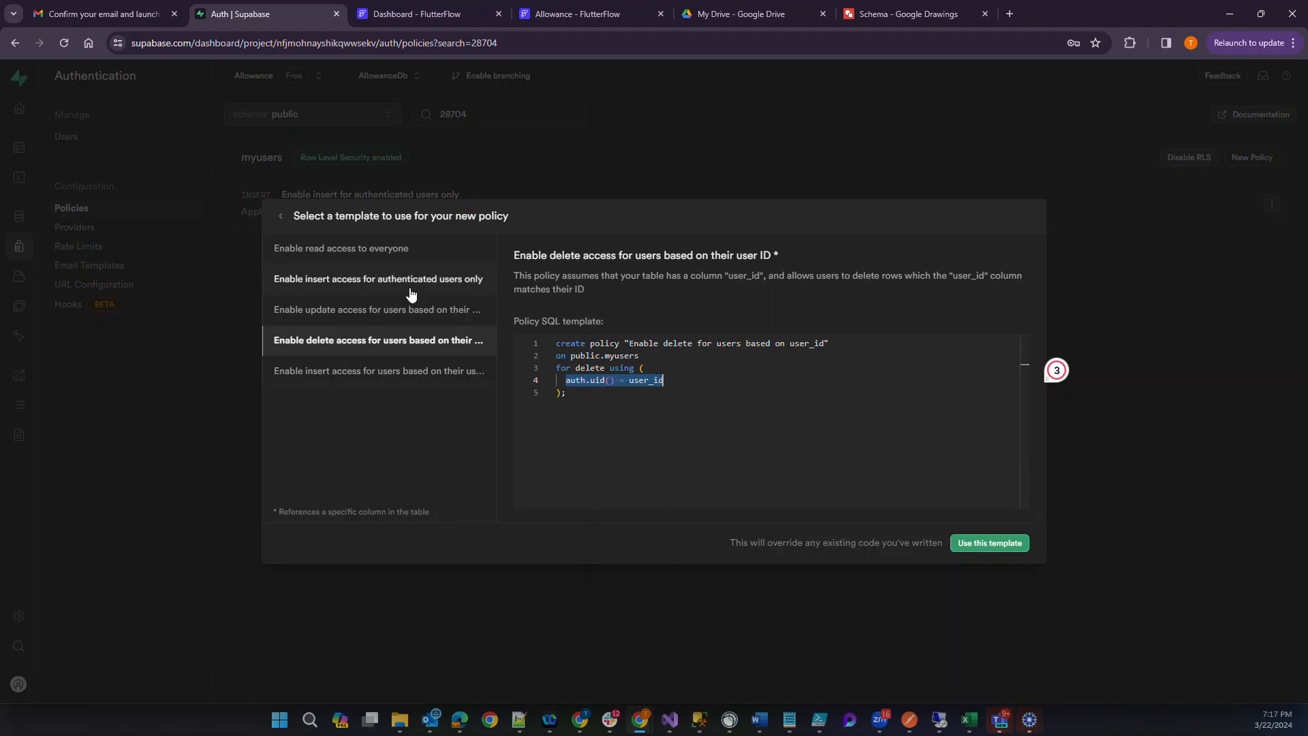
click(362, 308)
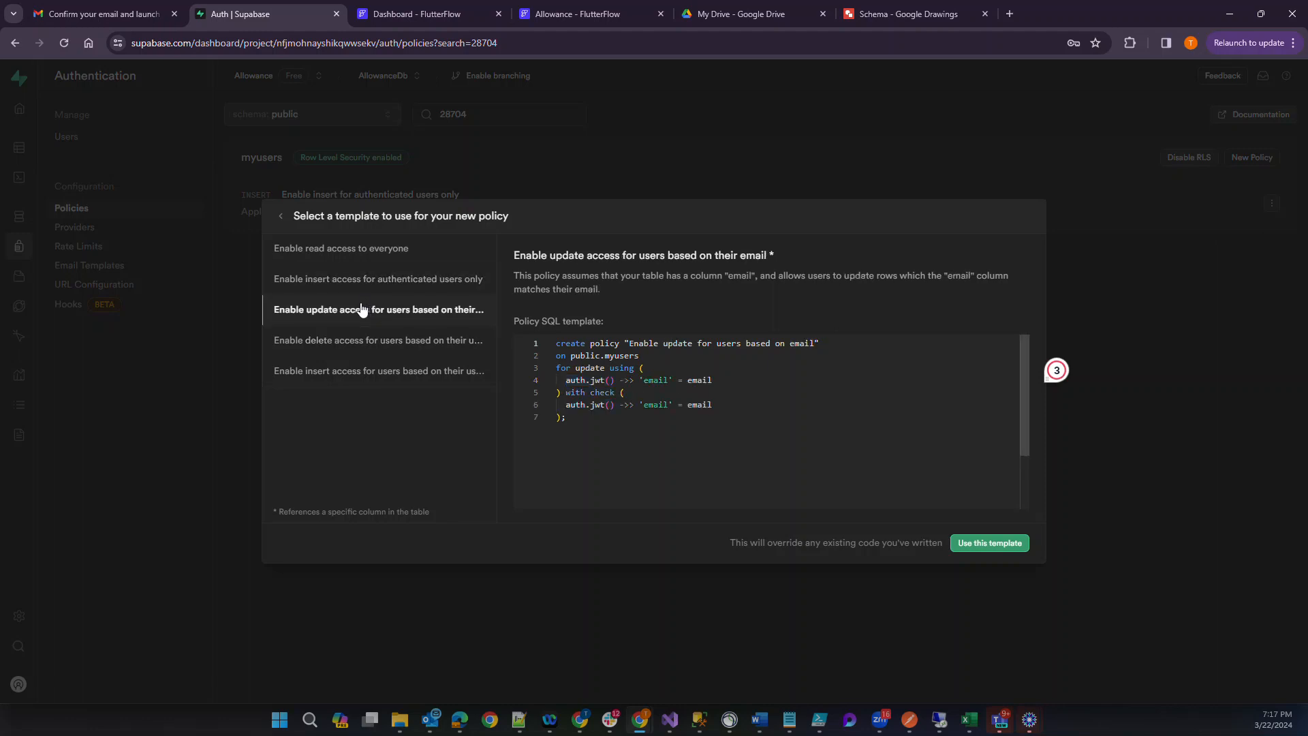
click(438, 376)
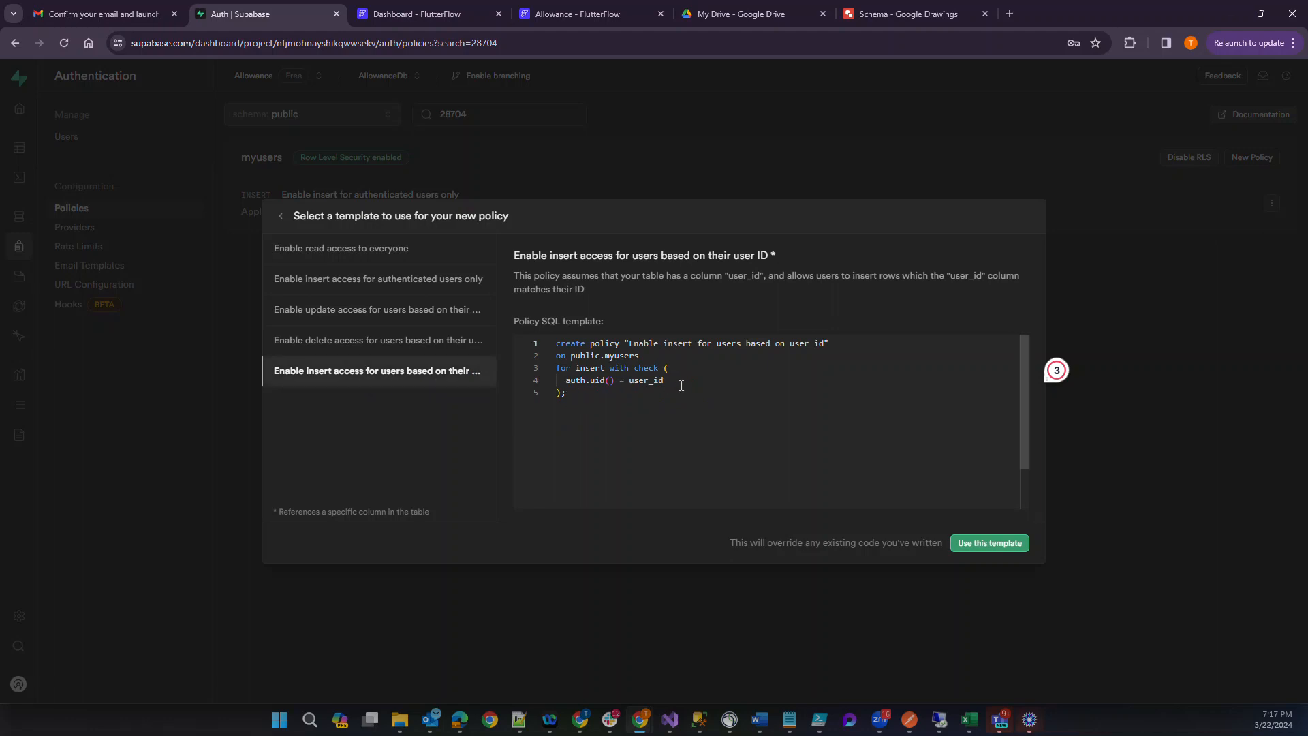
click(441, 343)
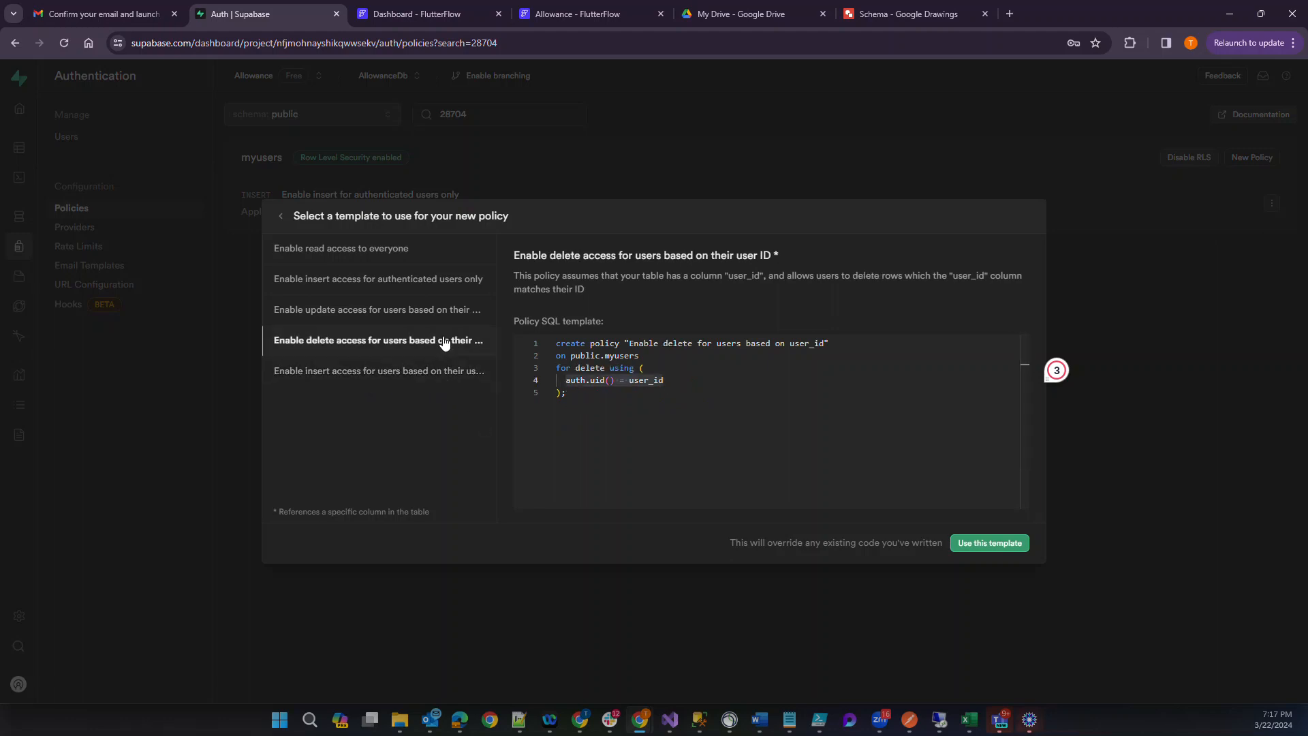
Compare the authenticated insert template with the email-based update template, then apply the update template to the policy.
click(419, 323)
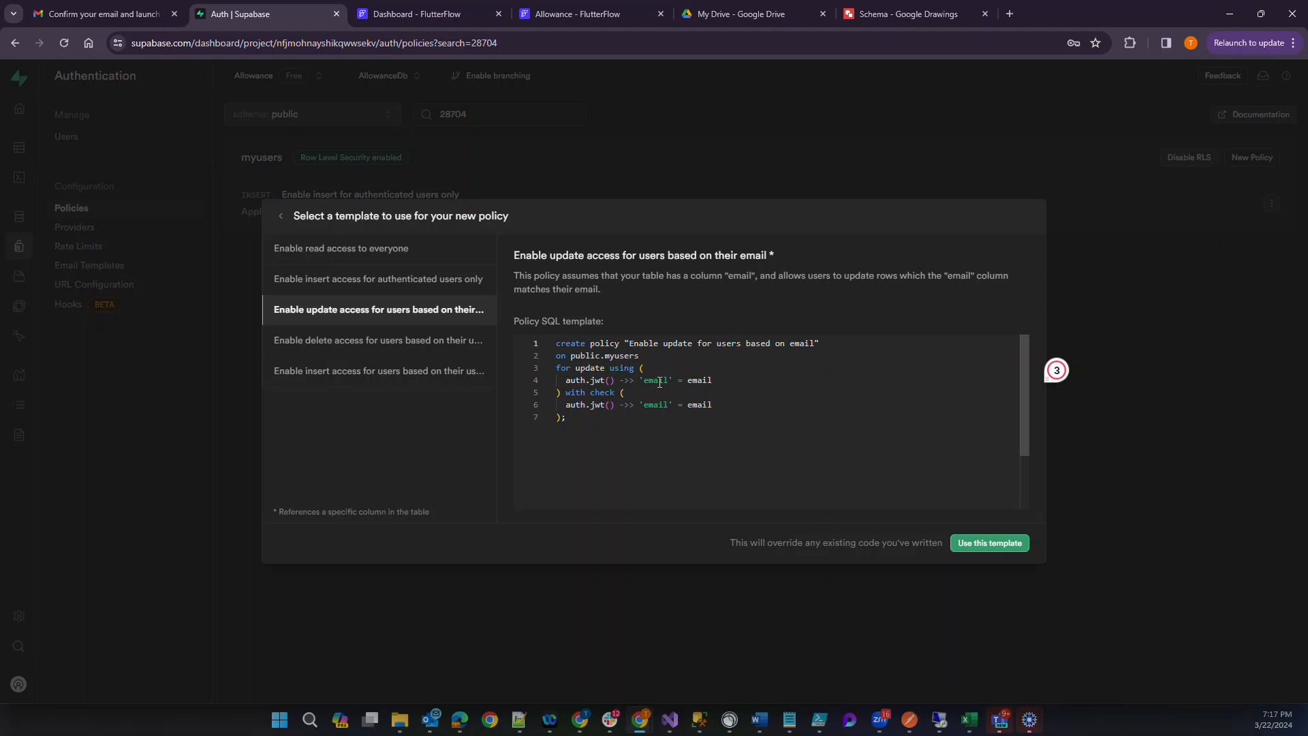
click(431, 281)
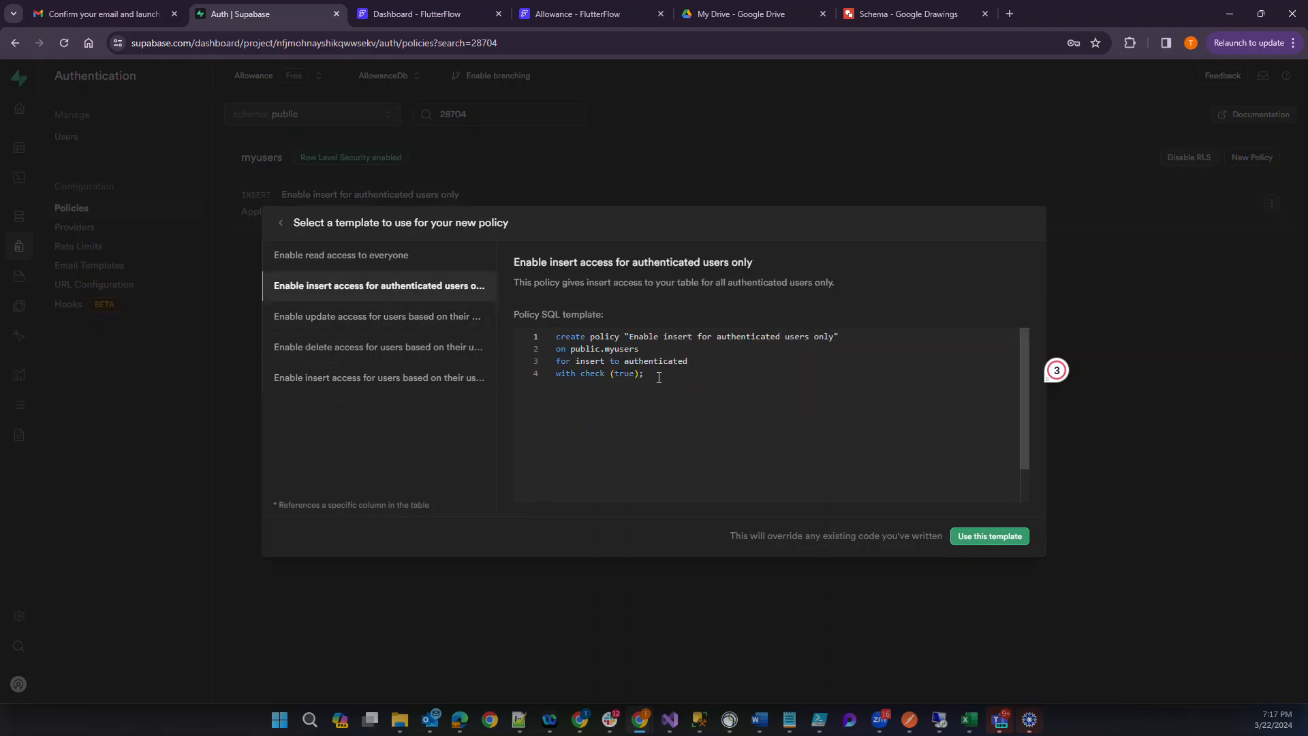
click(382, 316)
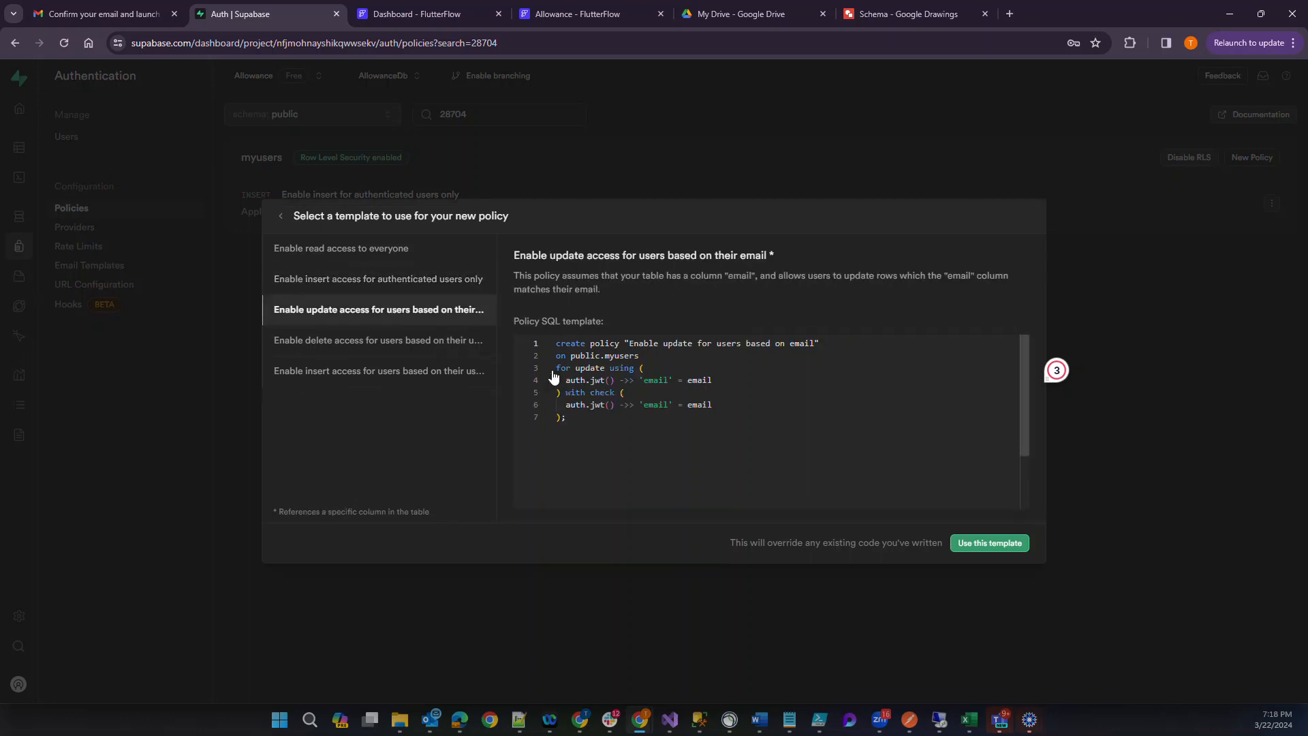
click(993, 546)
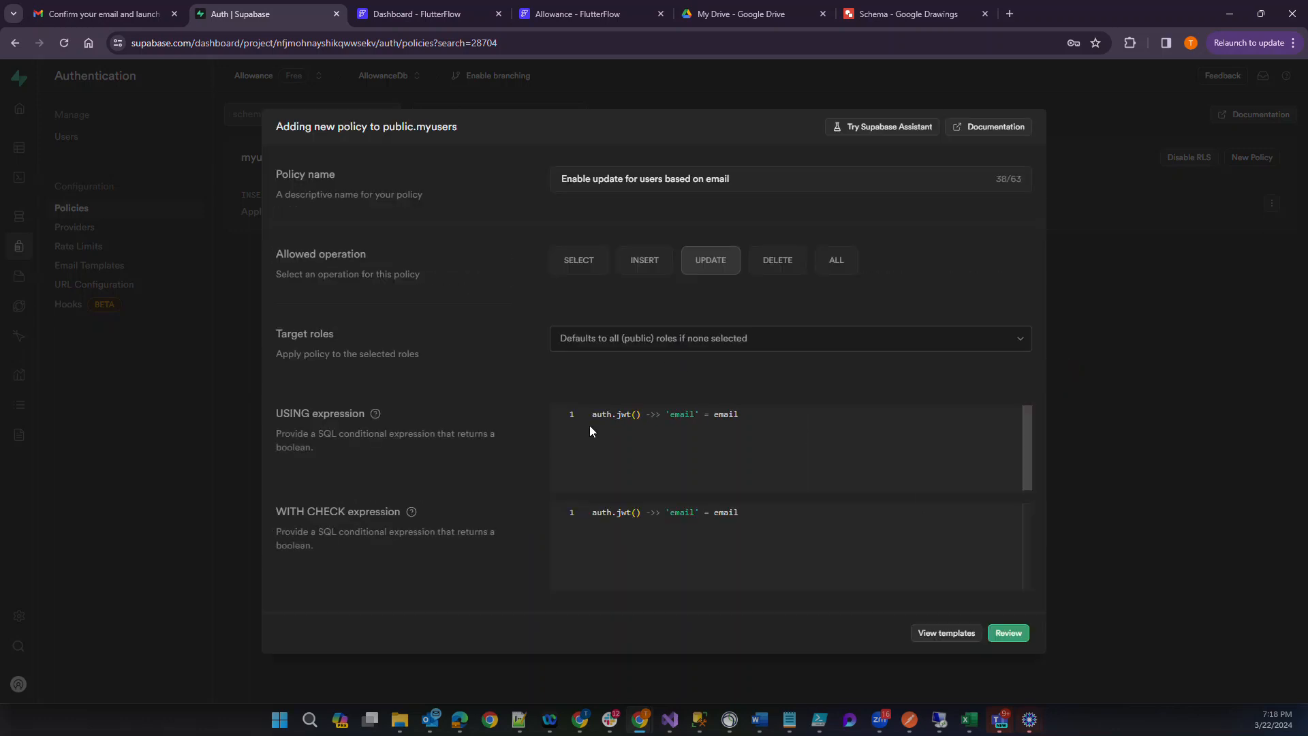
Set the USING expression to auth.uid() = userid, checking the column name against the Schema drawing.
drag(591, 415, 808, 390)
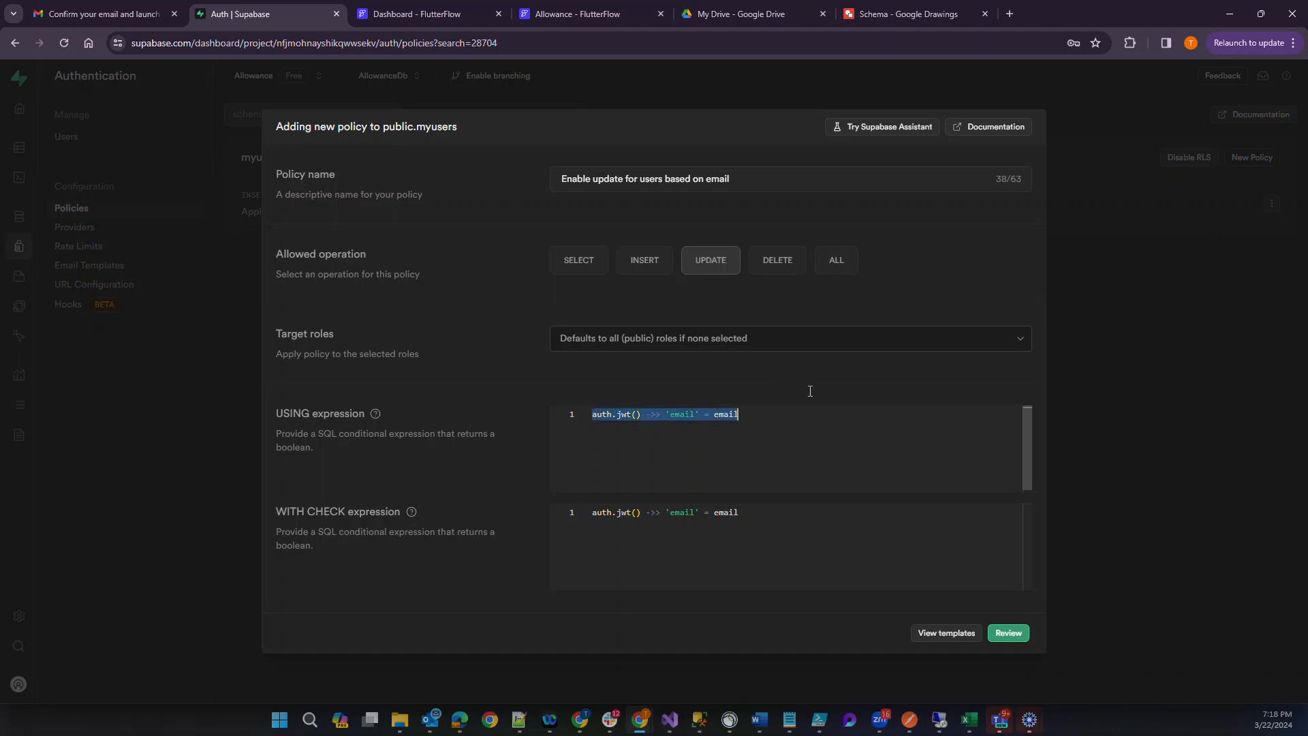
key(ctrl+v)
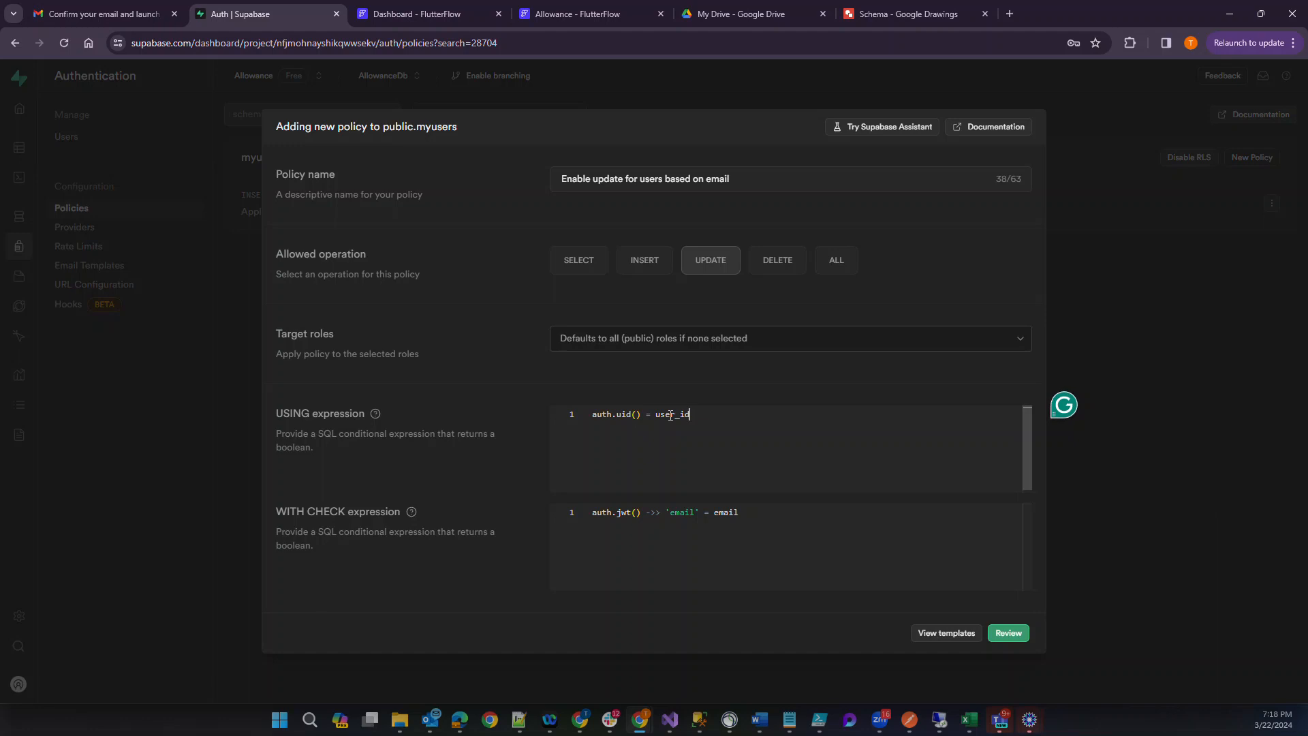
click(871, 14)
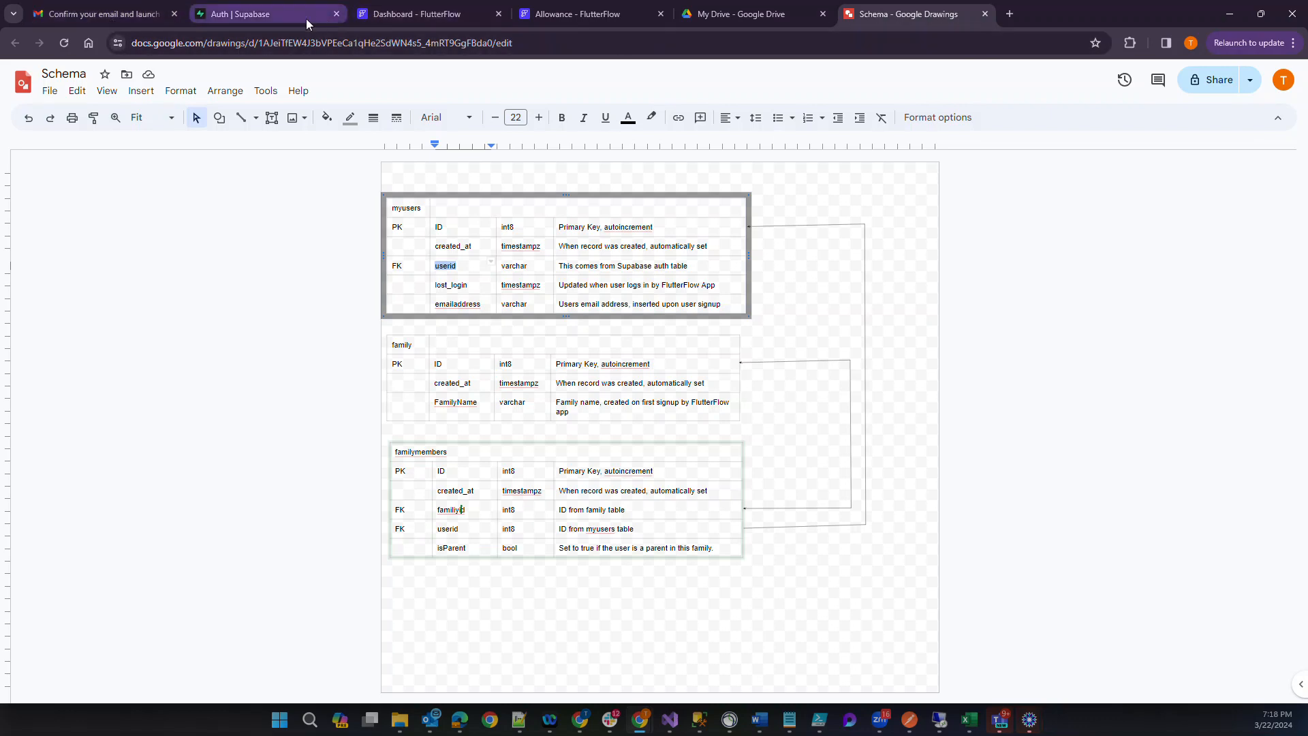
click(289, 19)
double_click(674, 414)
text(userid)
Copy the USING expression auth.uid() = userid over the existing WITH CHECK expression.
drag(717, 421, 529, 425)
key(ctrl+c)
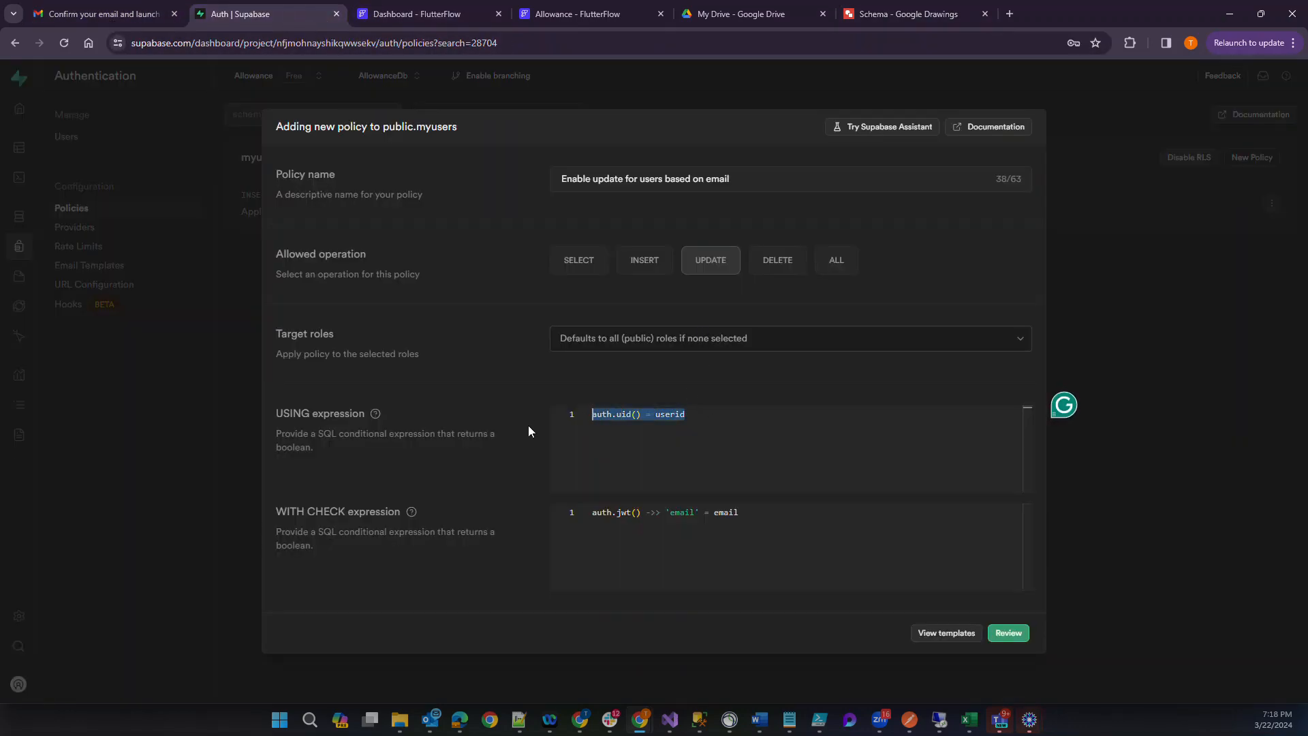
drag(775, 514, 497, 476)
key(ctrl+v)
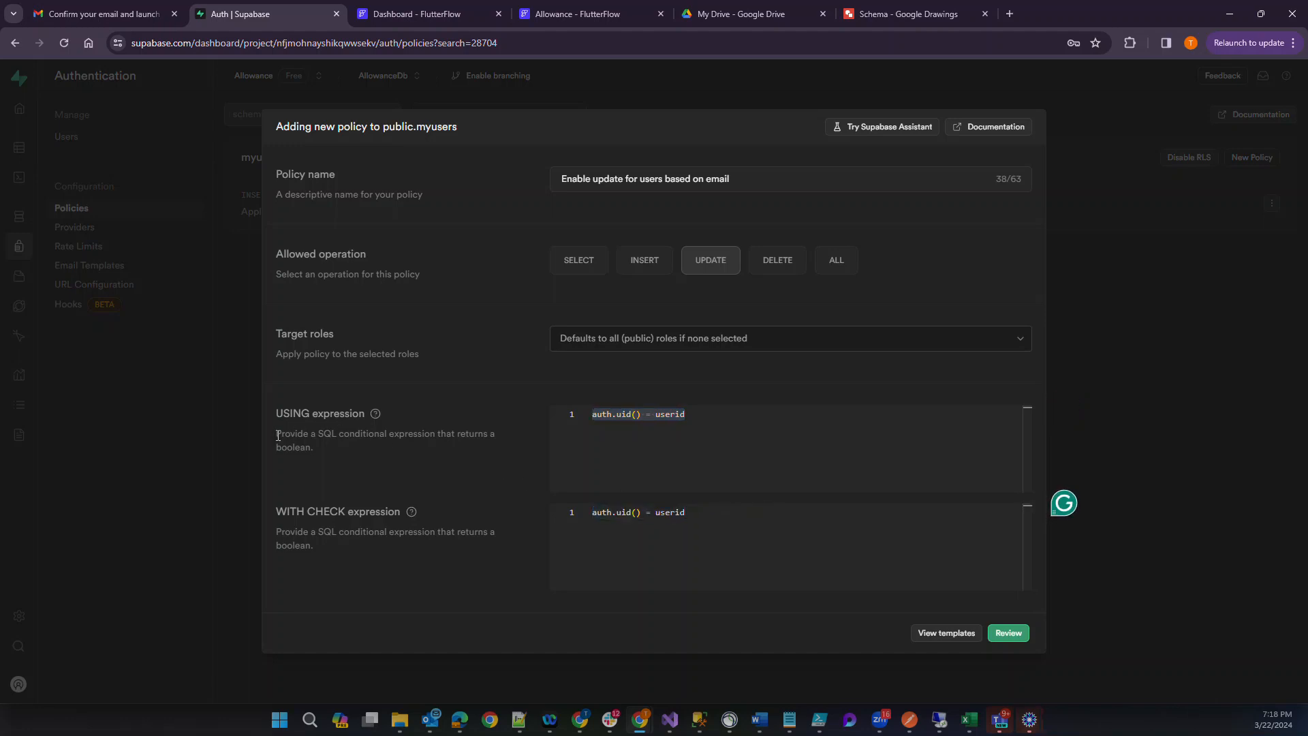
mouse_move(377, 416)
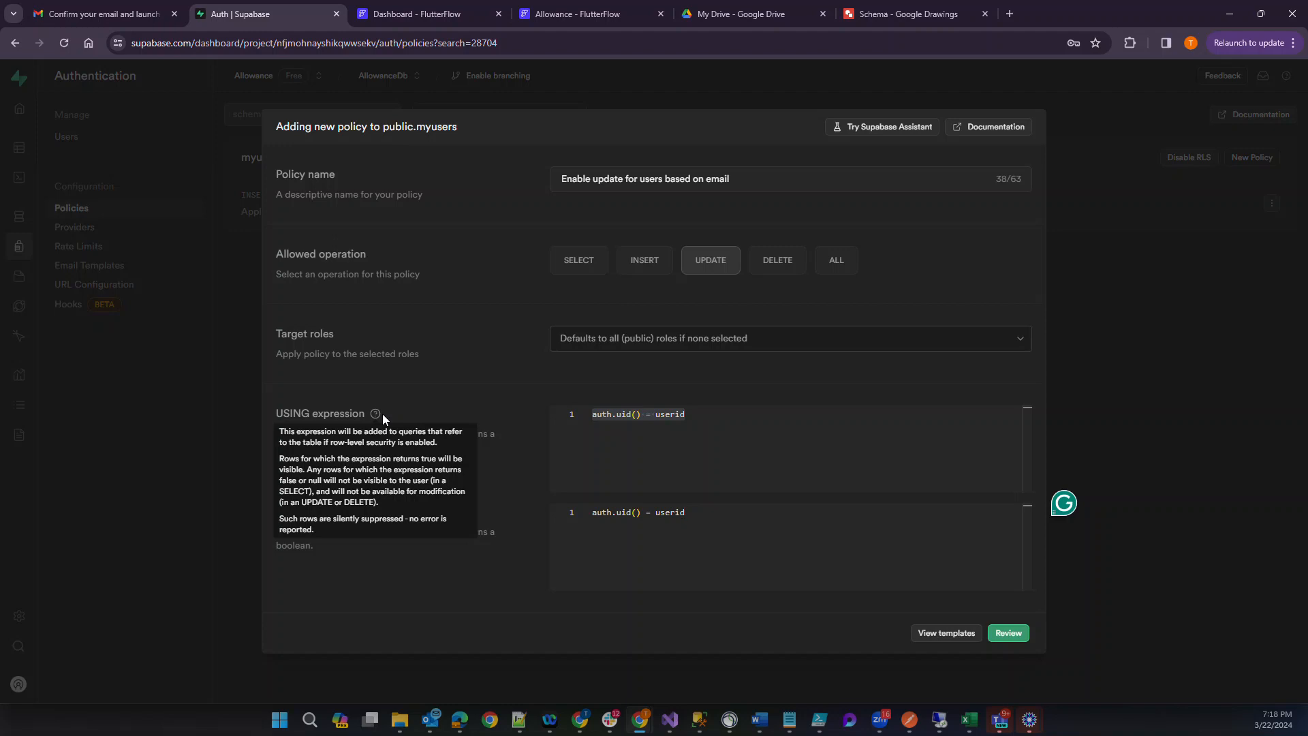
Set the update policy's target role to authenticated, then review the policy and try to save it.
mouse_move(410, 516)
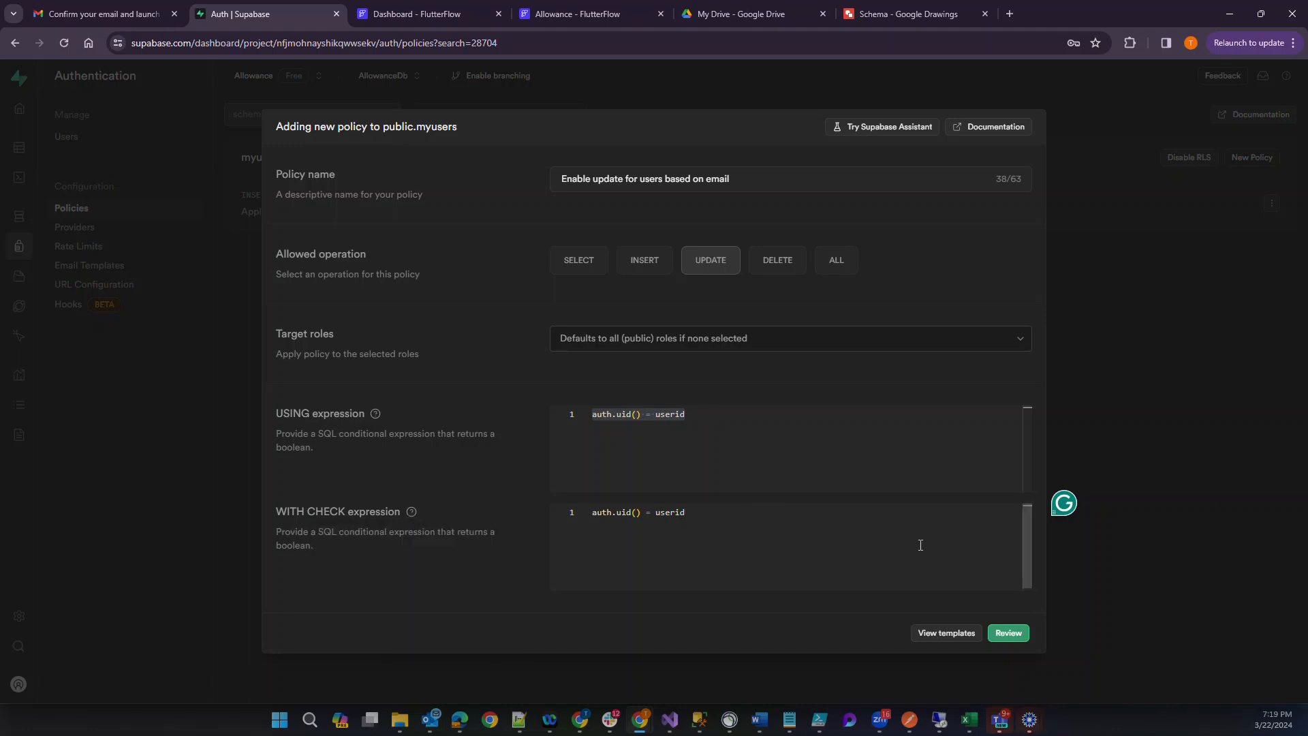
click(631, 344)
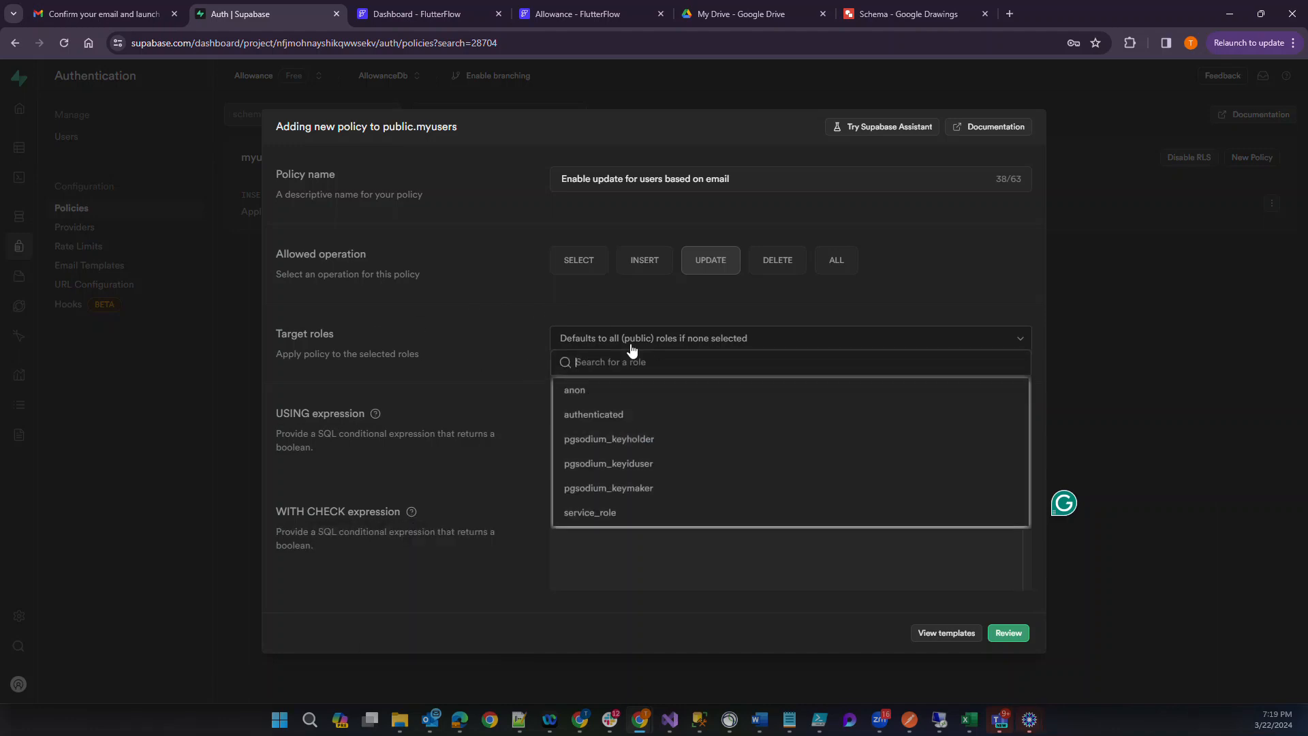
click(600, 419)
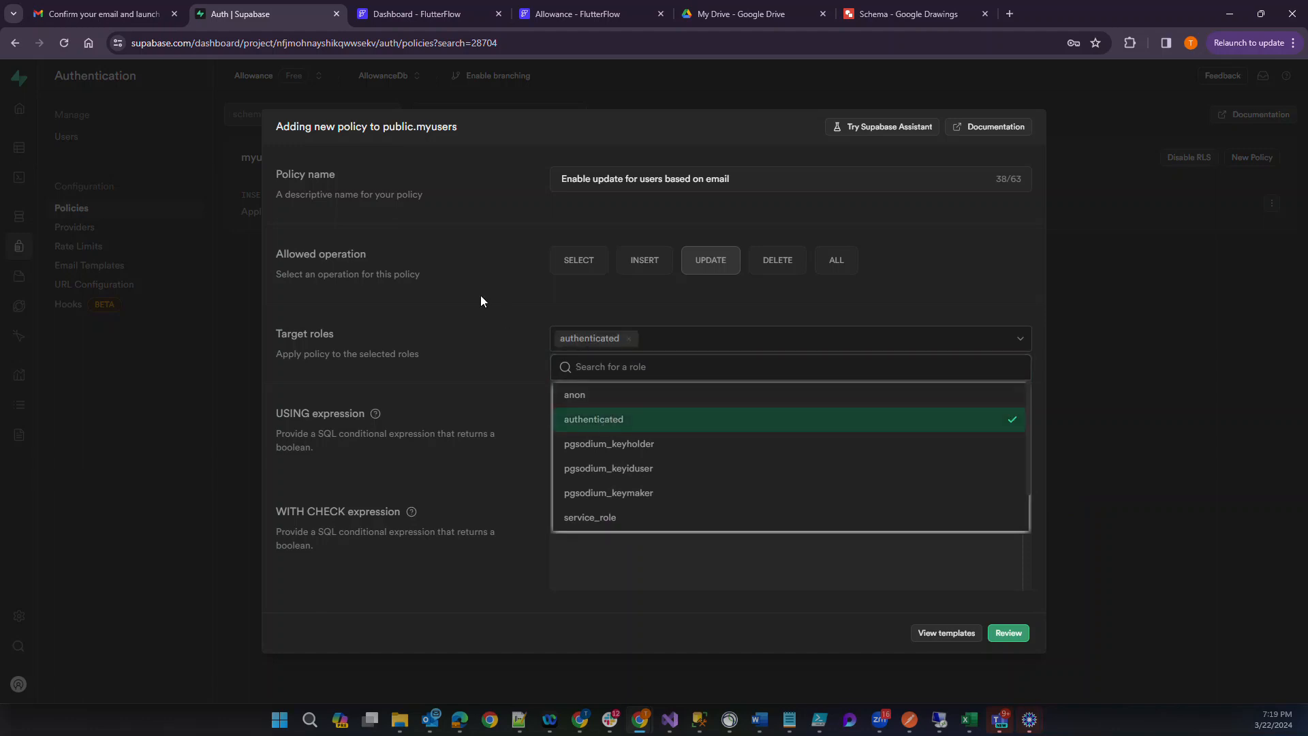
click(500, 297)
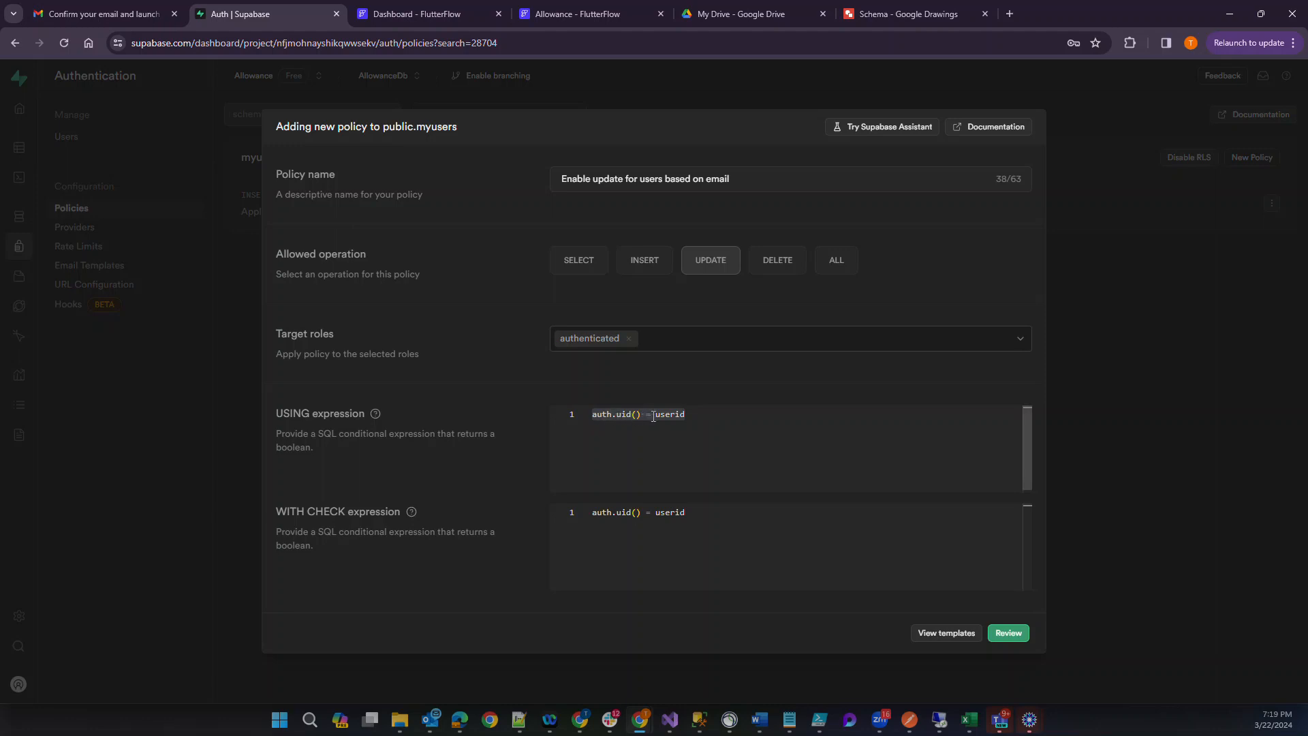
click(1002, 637)
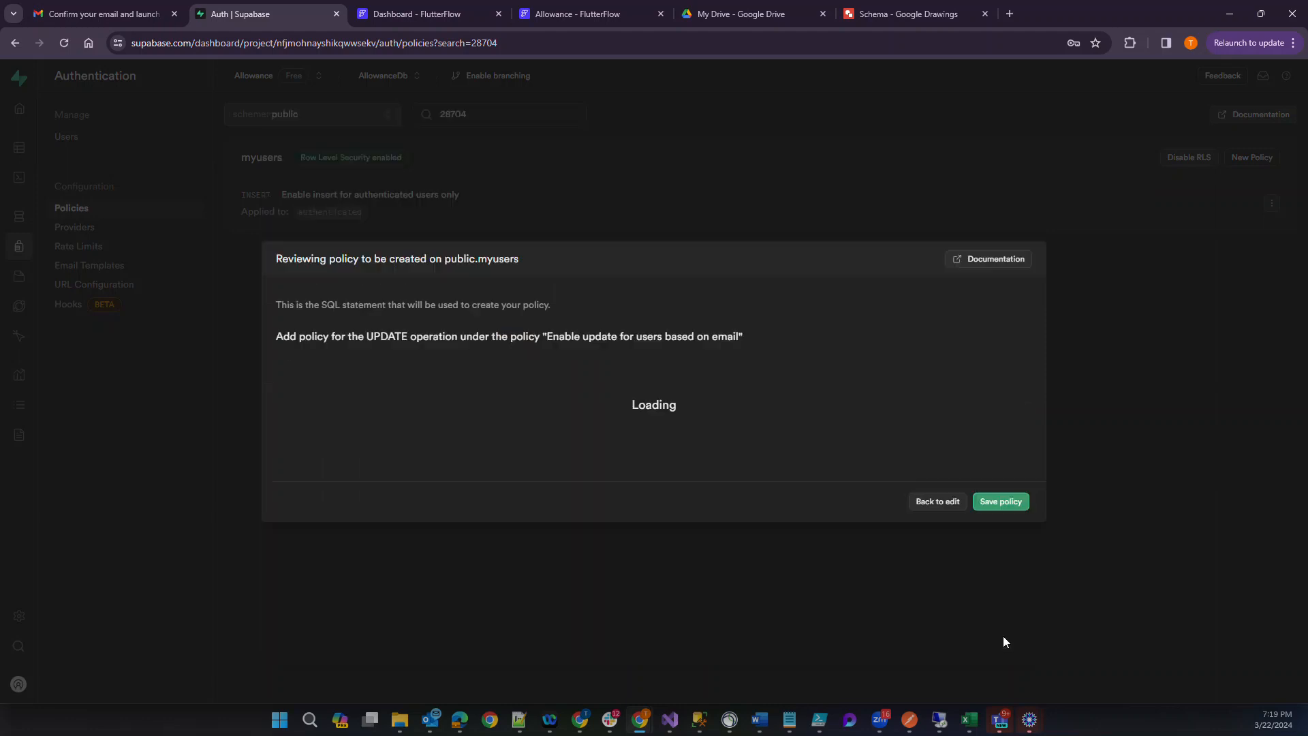
click(992, 503)
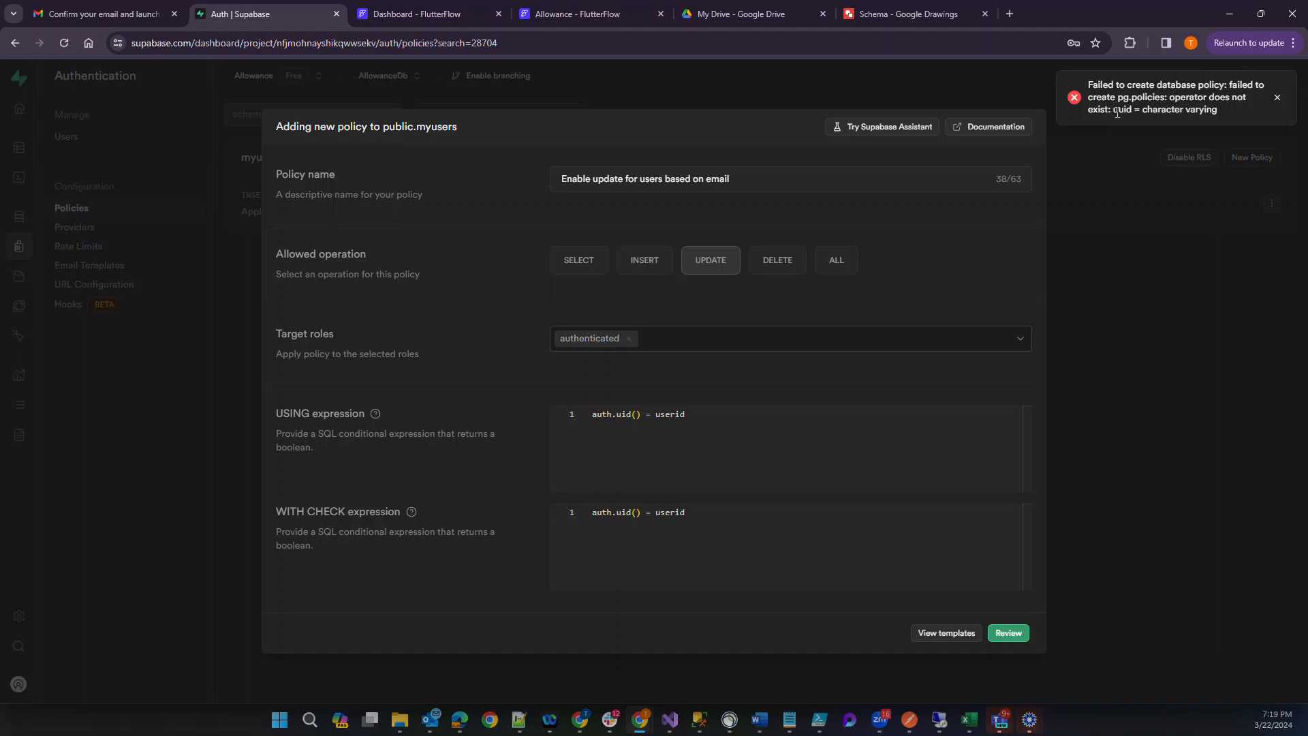
Cast userid to uuid in both the USING and WITH CHECK expressions, giving auth.uid() = userid::uuid.
double_click(671, 516)
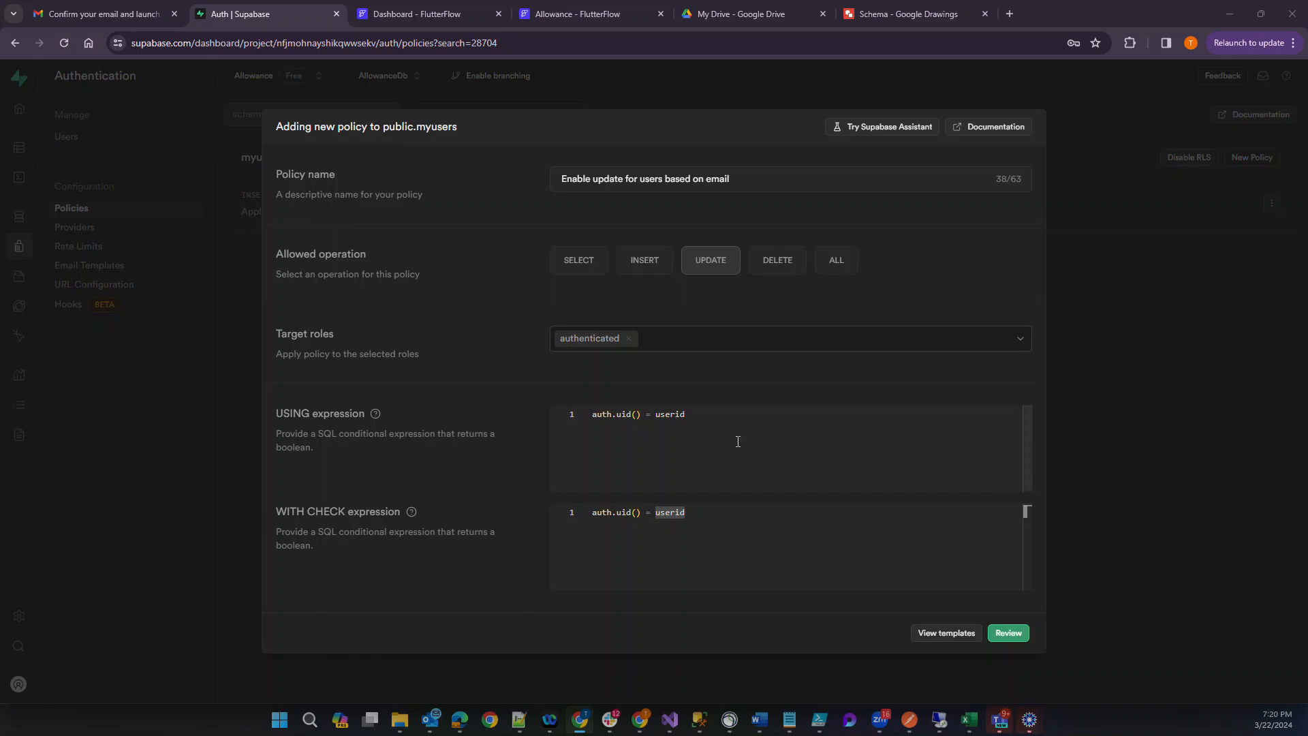
right_click(700, 413)
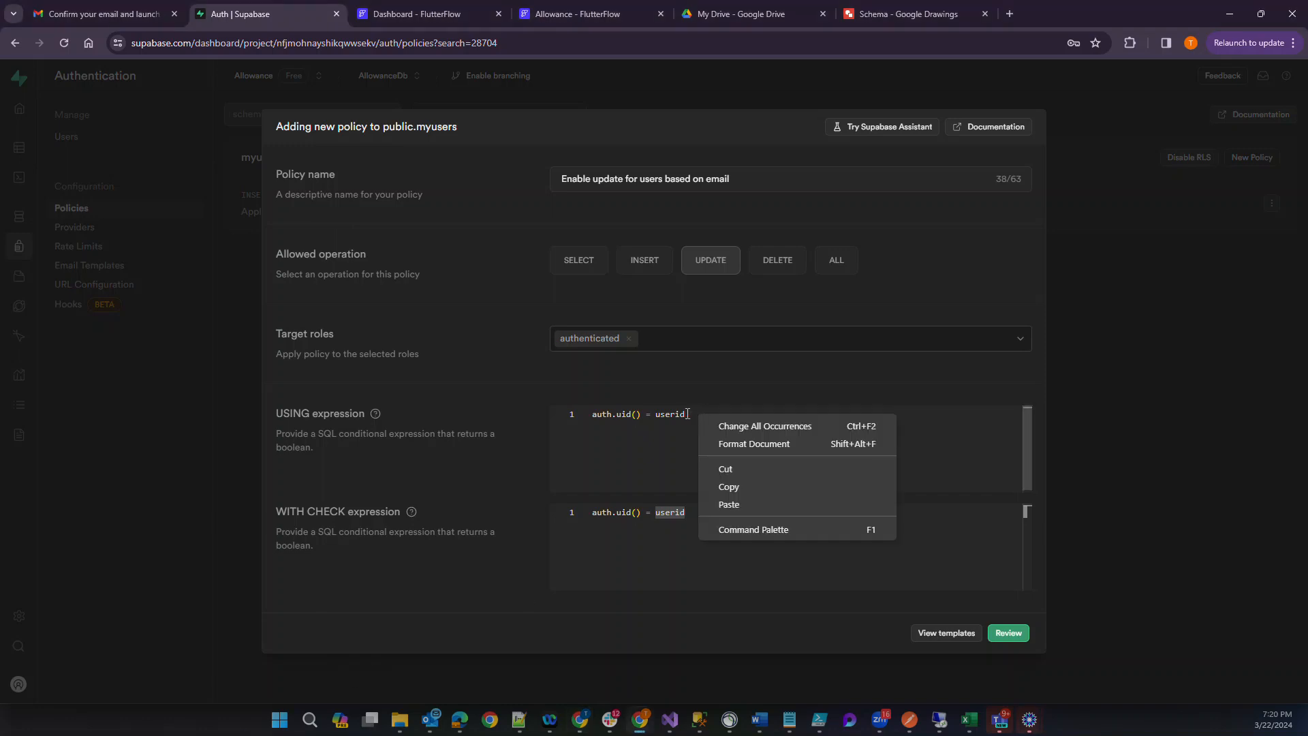
click(686, 413)
text(::uuid)
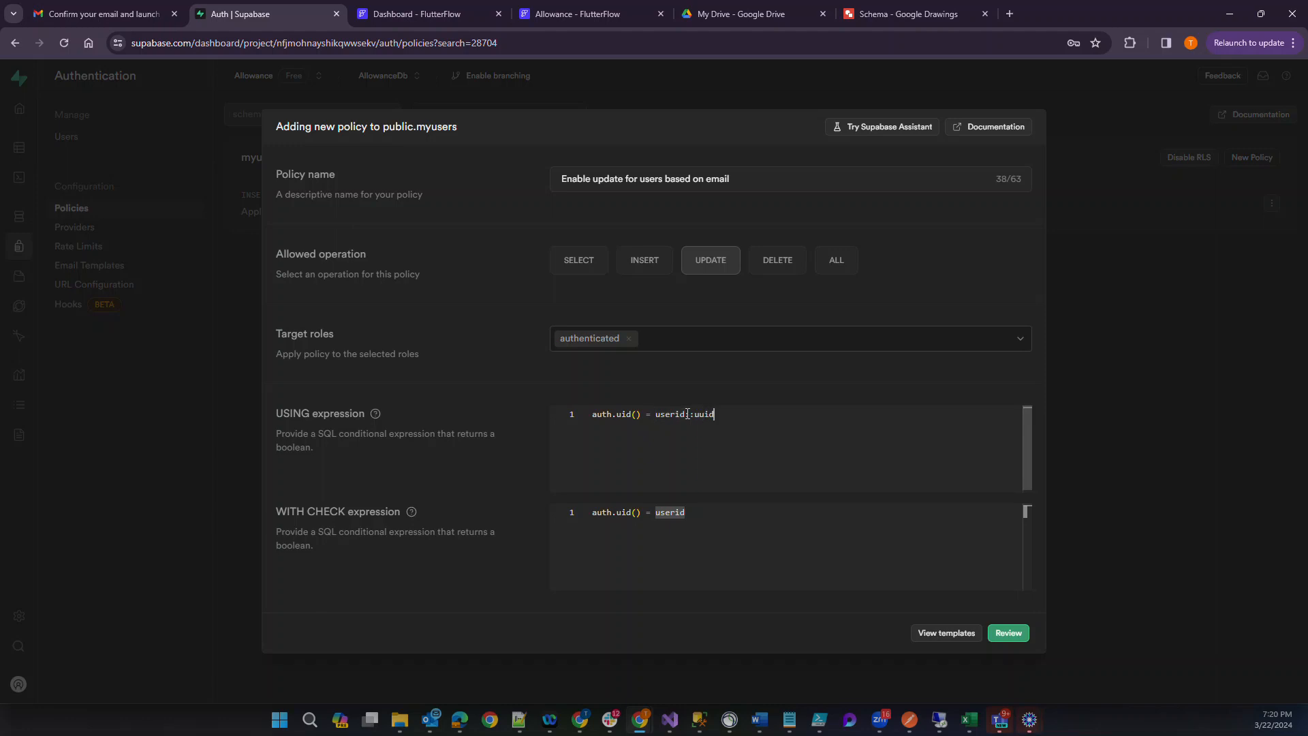
click(713, 515)
text(:)
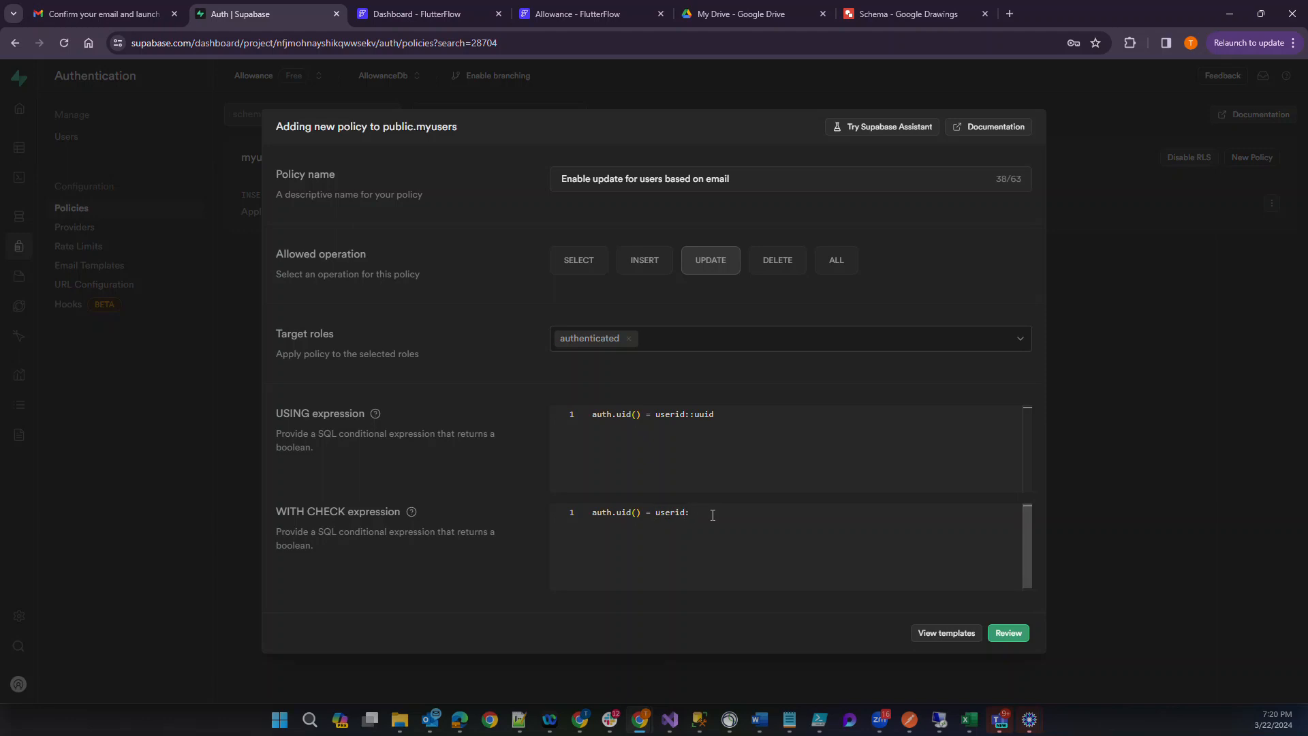
text(:uu)
key(BackSpace)
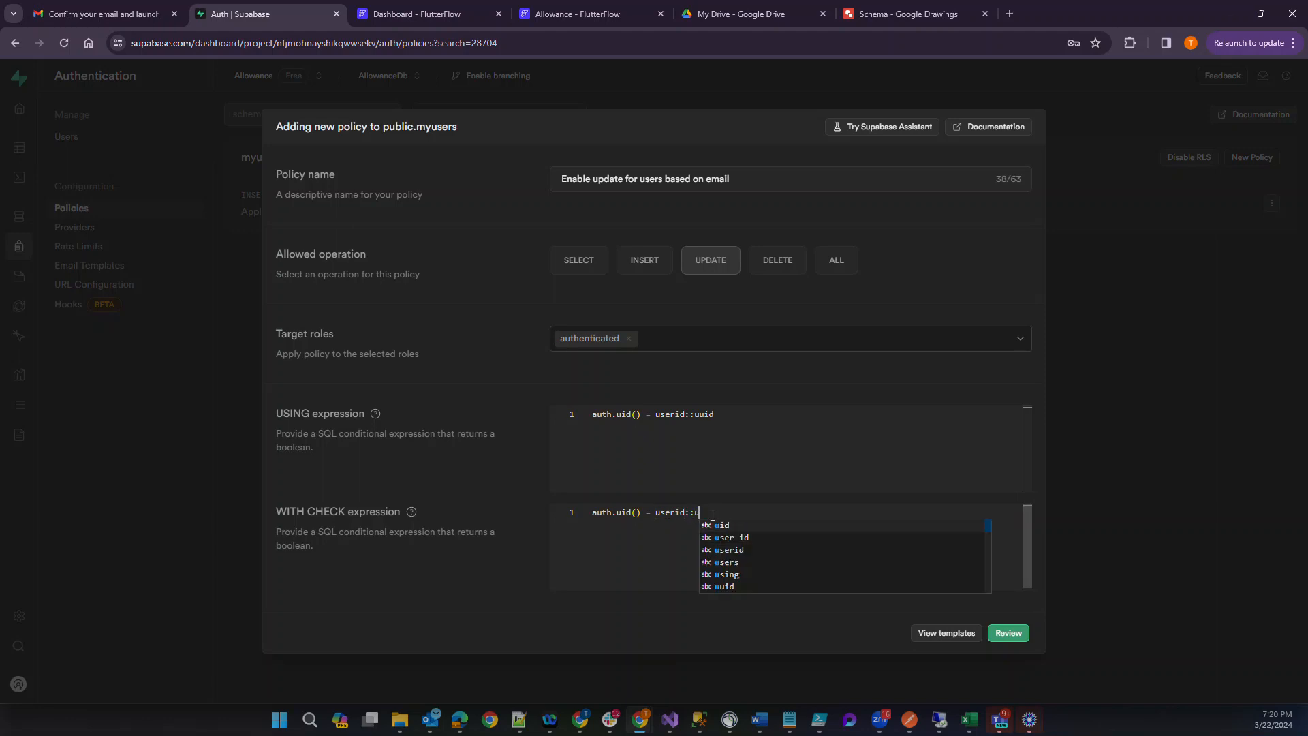
text(uid)
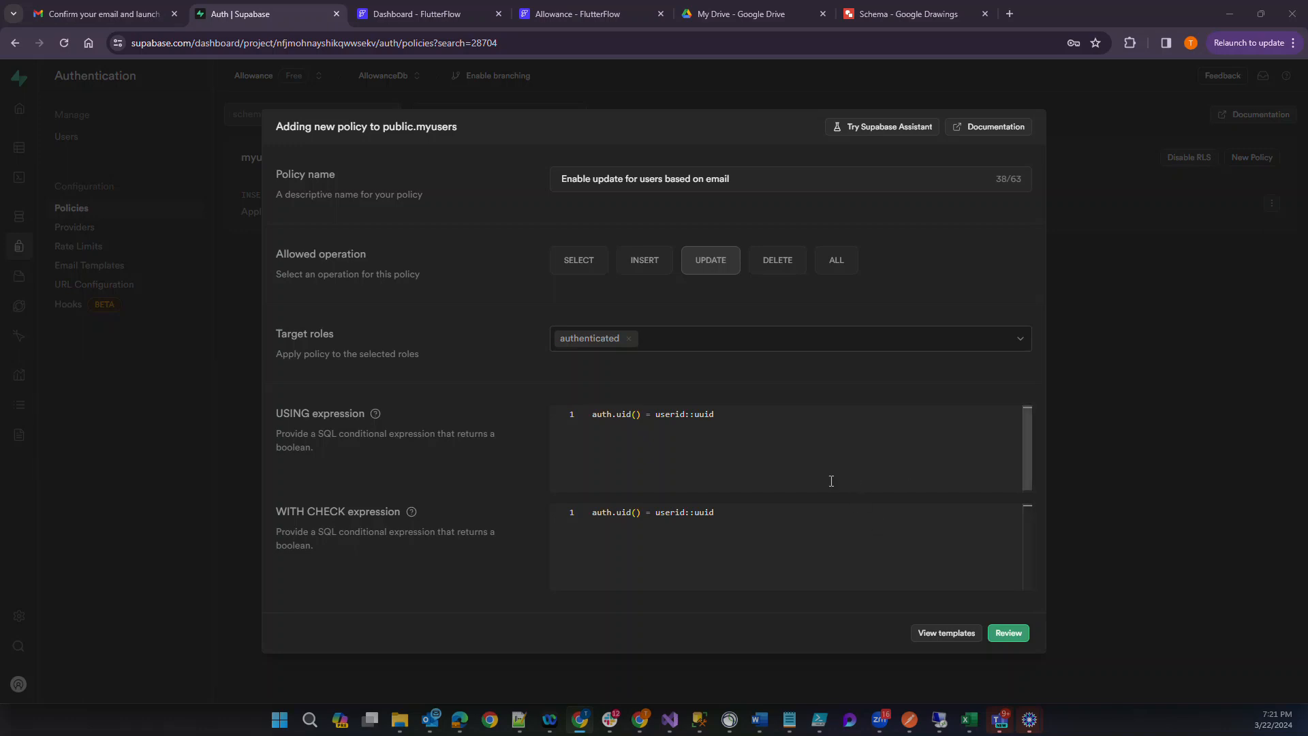
Rewrite the USING expression as auth.uid() = uuid(userid).
click(656, 415)
text(uuid)
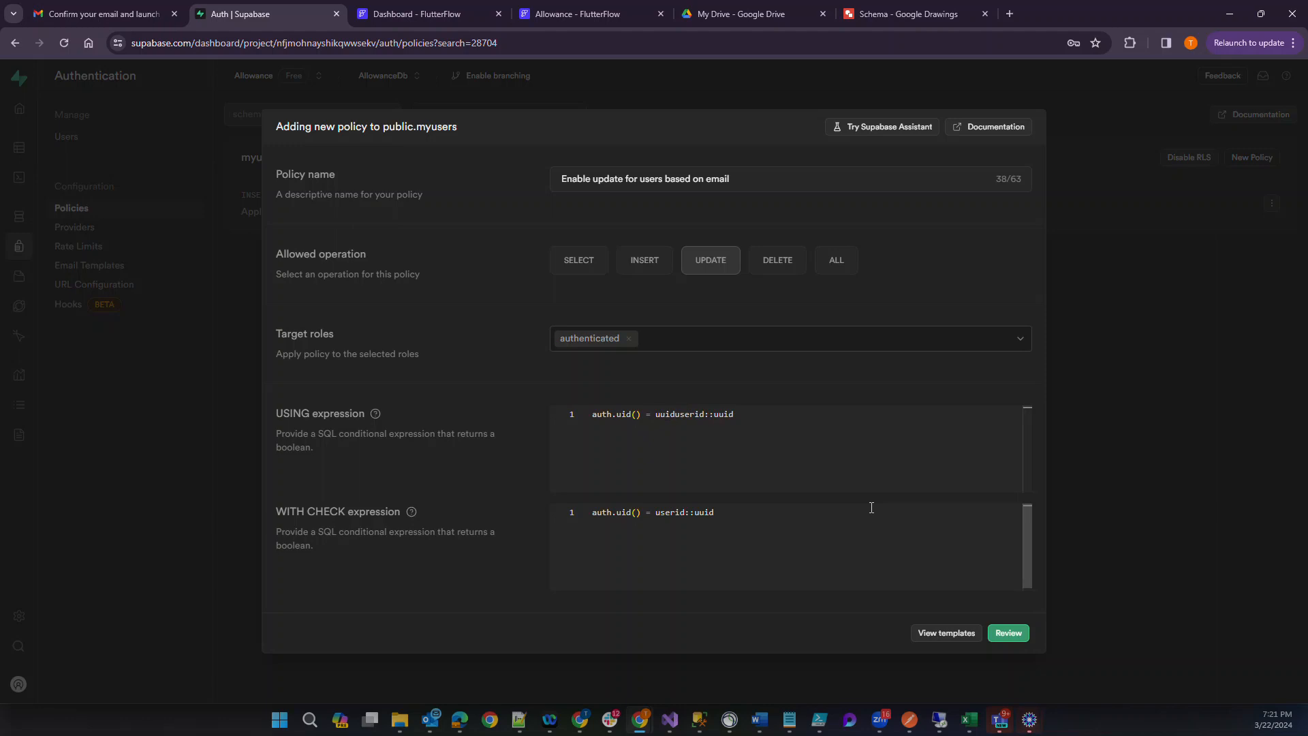
key(ctrl+Right)
key(ctrl+Right)
key(ctrl+Right)
key(ctrl+shift+Left)
key(BackSpace)
Change the WITH CHECK expression to auth.uid() = (userid) and try to save the policy.
key(BackSpace)
key(BackSpace)
text())
click(749, 517)
key(BackSpace)
key(BackSpace)
key(BackSpace)
key(BackSpace)
key(BackSpace)
key(BackSpace)
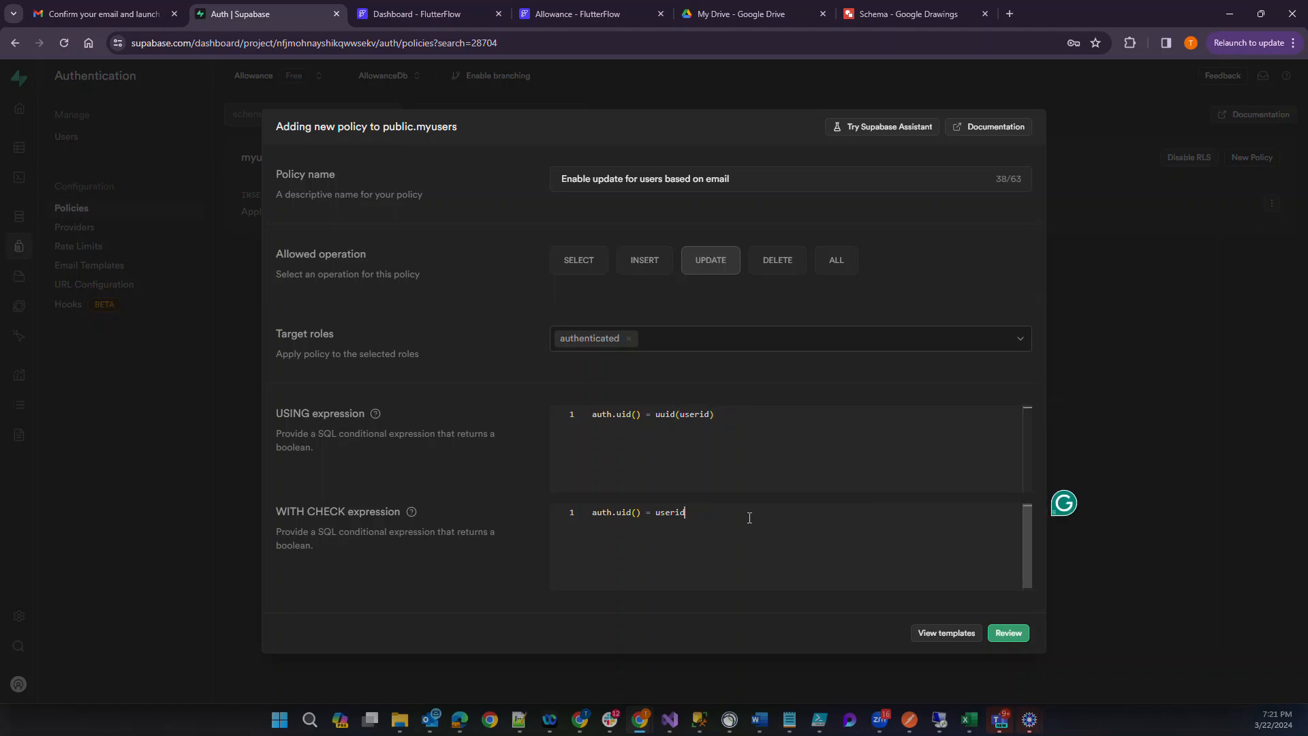
key(Left)
key(Left)
key(Left)
key(Left)
key(Left)
key(Left)
key(Left)
text(()
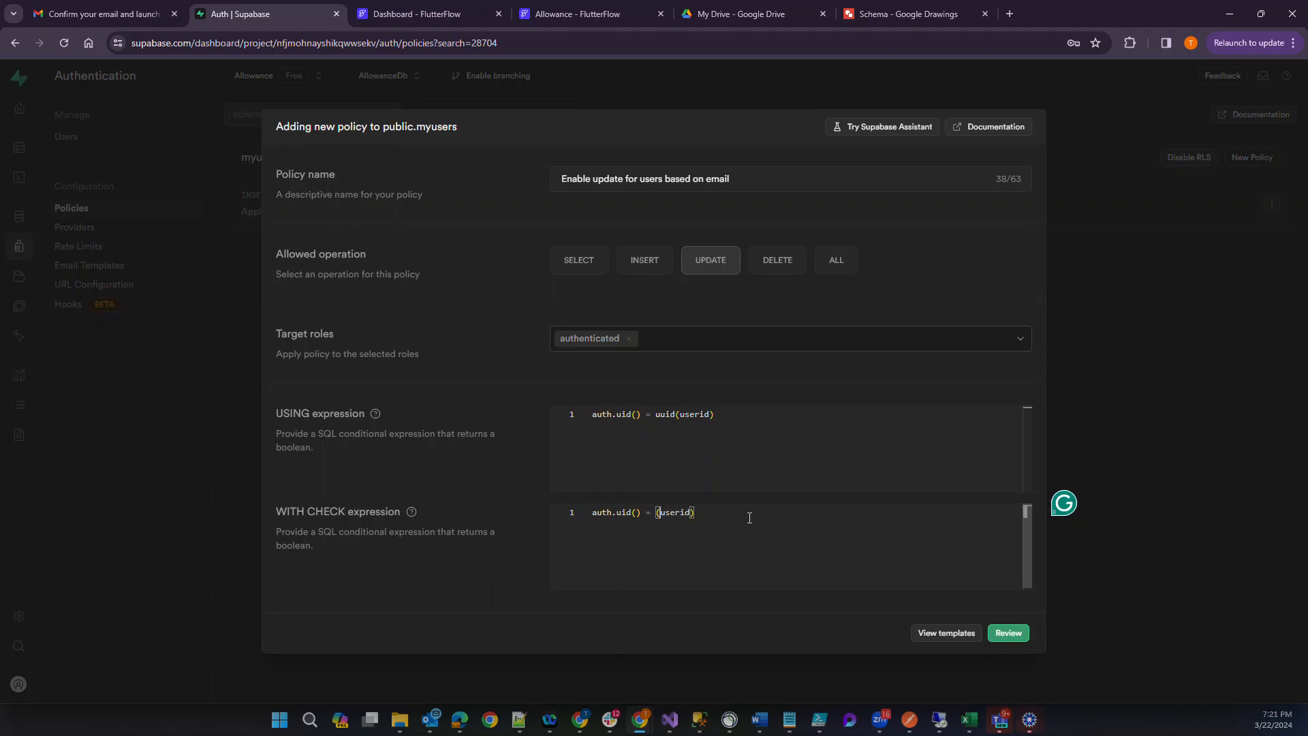
click(1009, 633)
click(1000, 502)
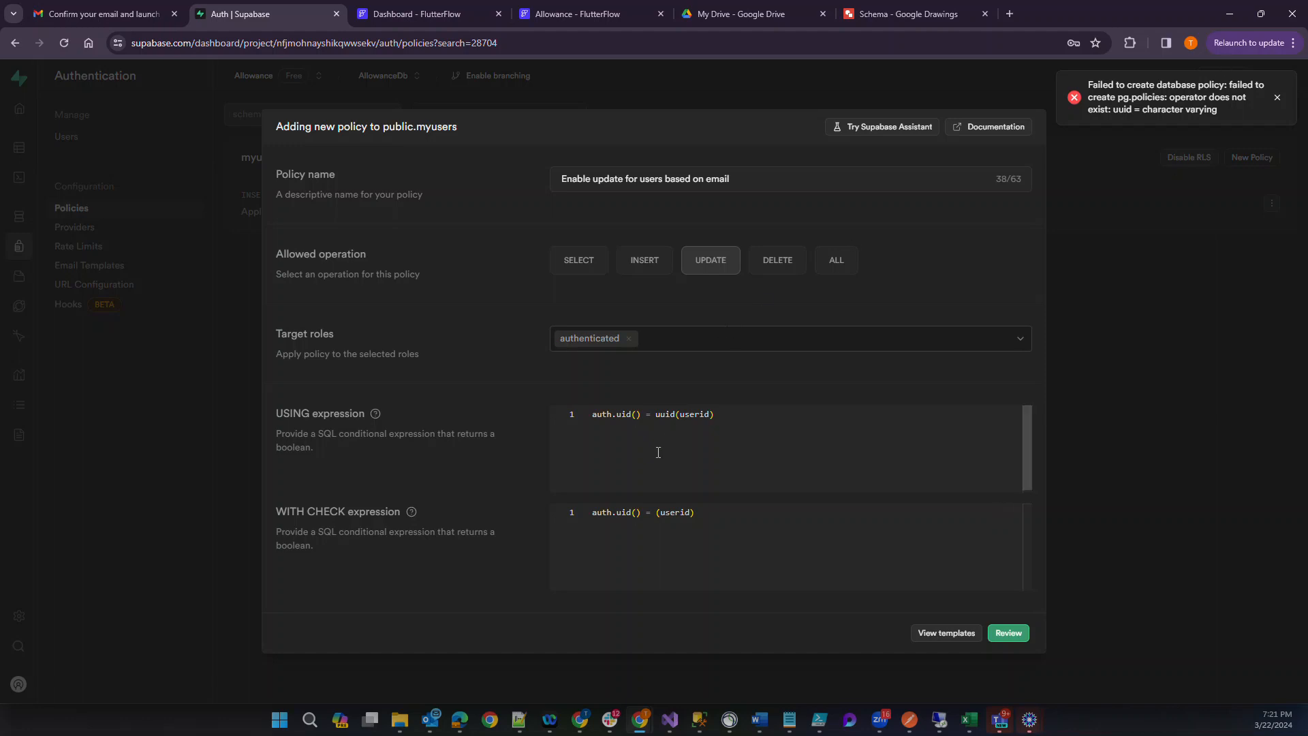
Set the USING expression to auth.uid()::text = userid, removing the uuid() wrapper around userid.
click(643, 415)
text(::st)
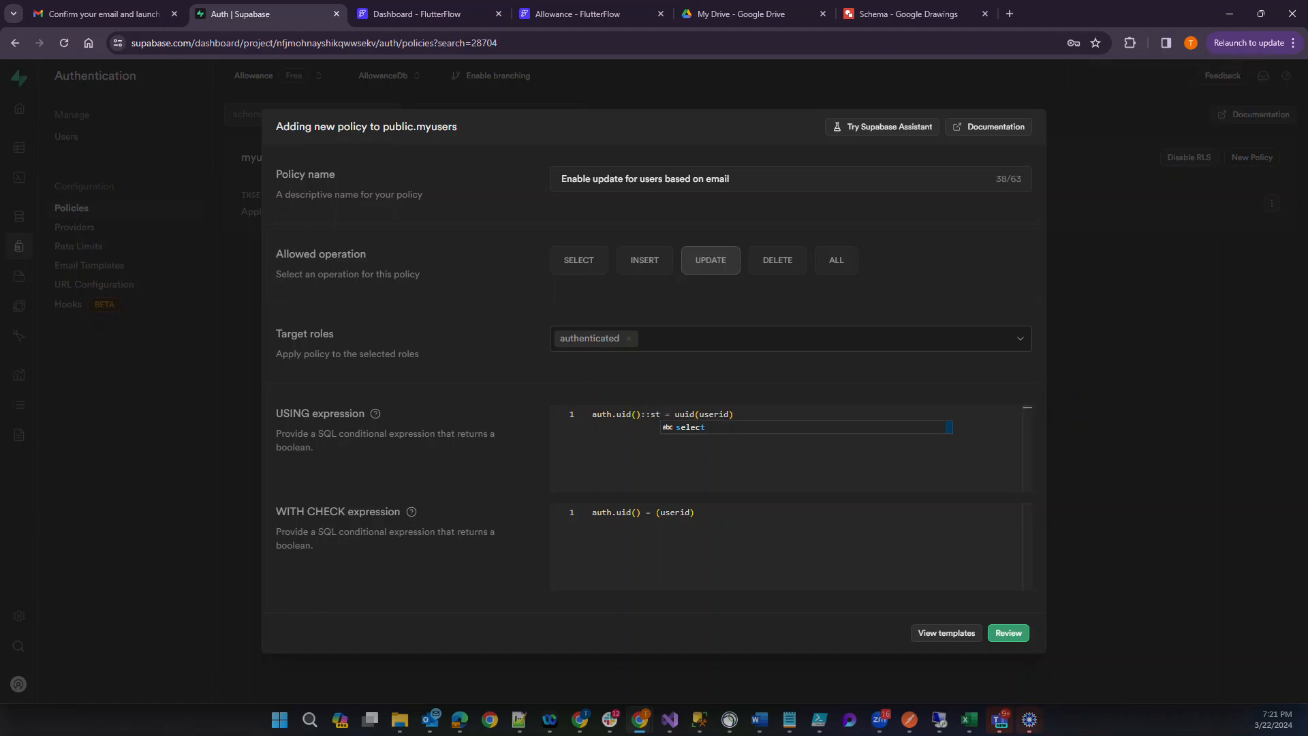
key(Escape)
key(alt+Tab)
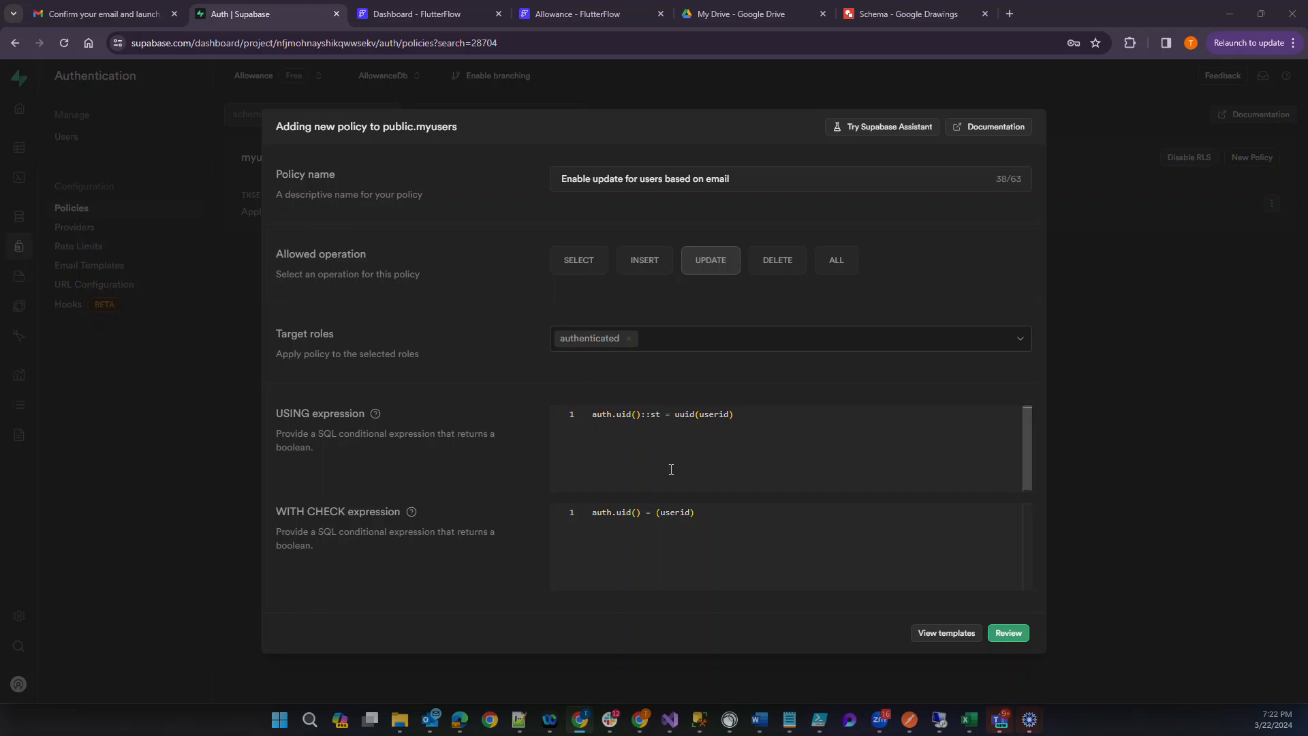
click(659, 417)
key(BackSpace)
key(BackSpace)
text(text)
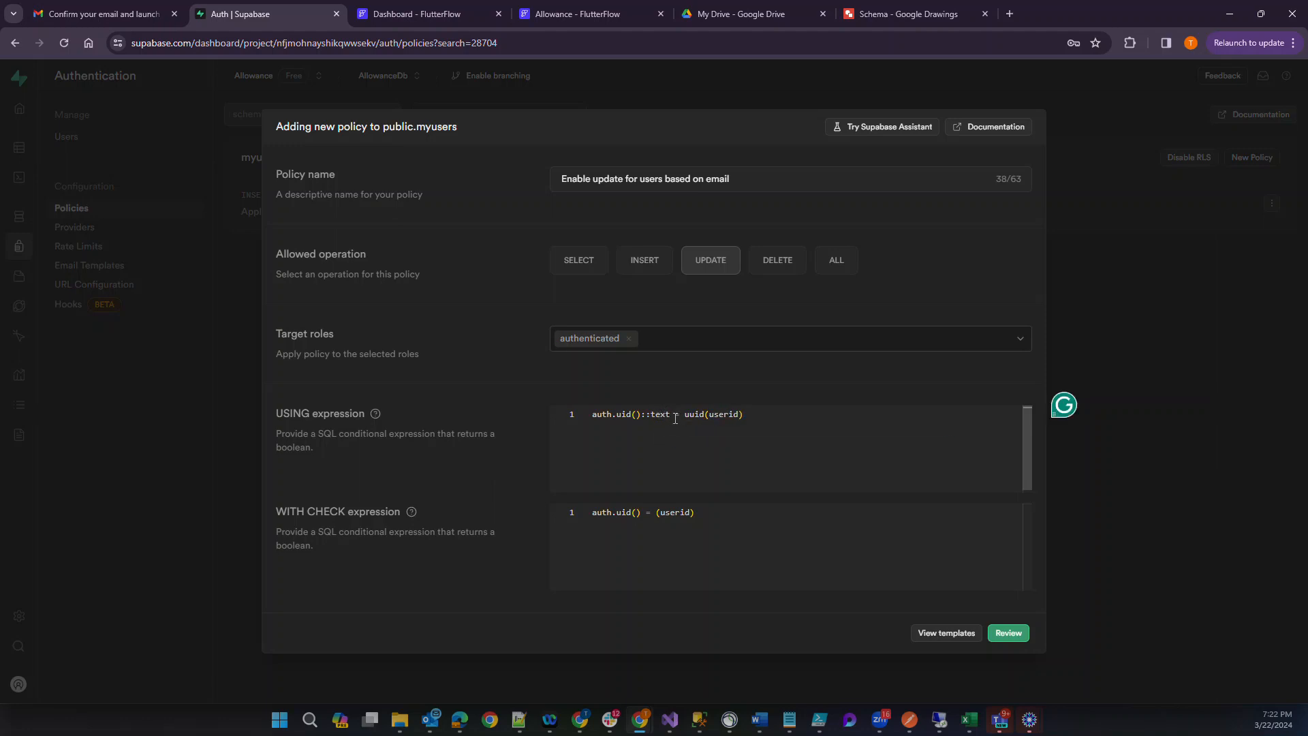
double_click(701, 412)
key(Delete)
key(Delete)
click(736, 412)
key(BackSpace)
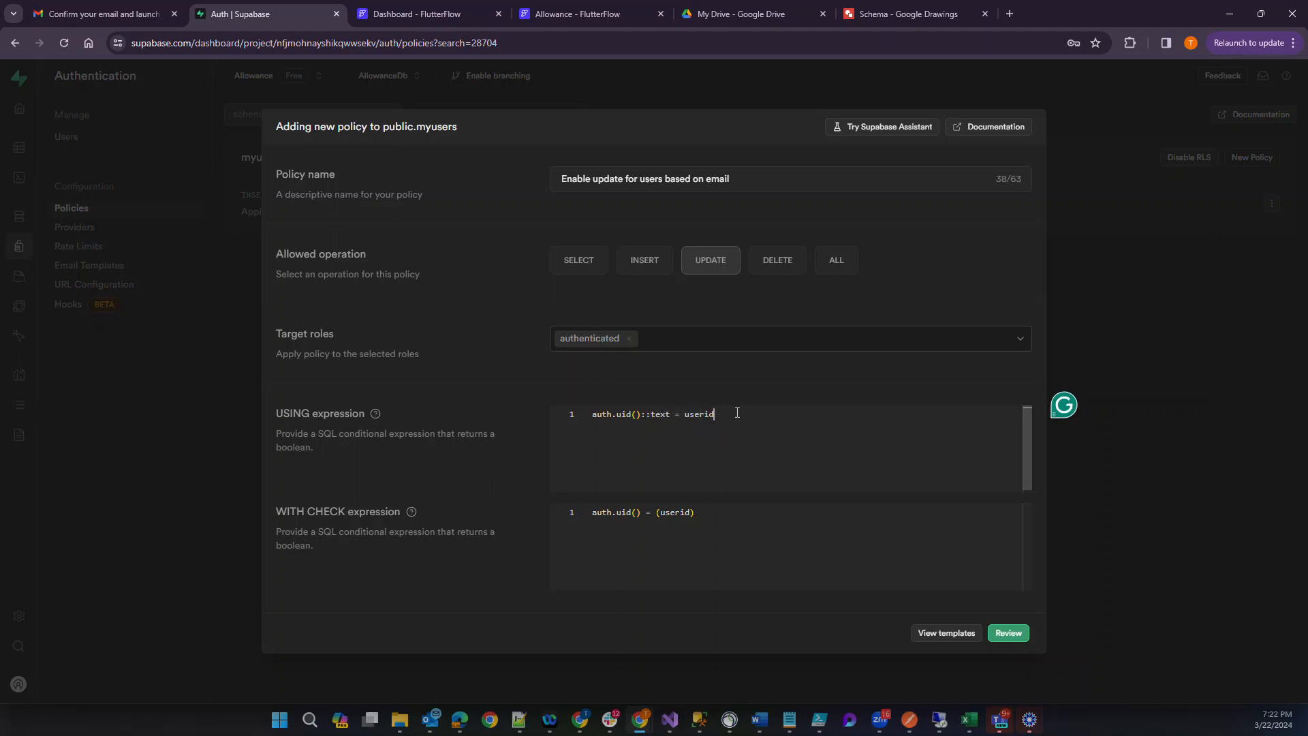
Set the WITH CHECK expression to auth.uid()::test = userid without parentheses around userid, and try to save the policy.
right_click(641, 512)
key(Escape)
text(::test)
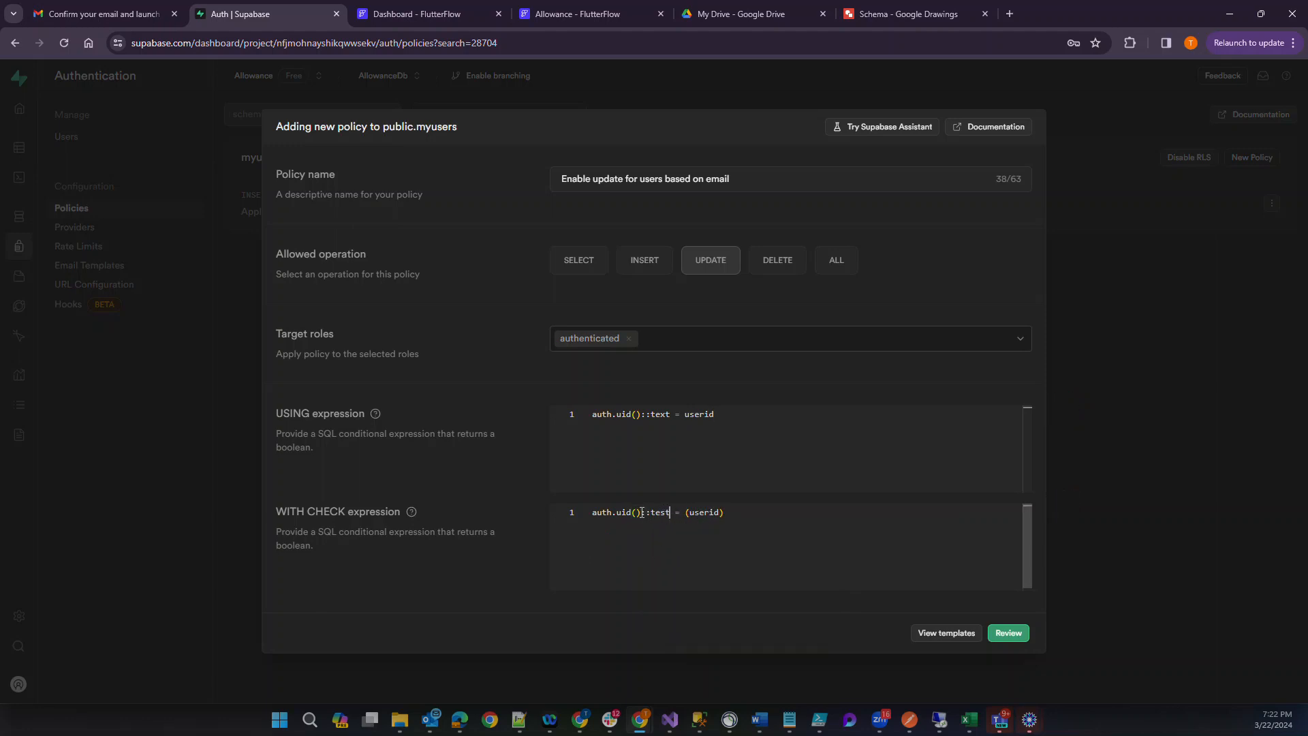
click(735, 511)
key(BackSpace)
key(Left)
key(BackSpace)
click(1002, 631)
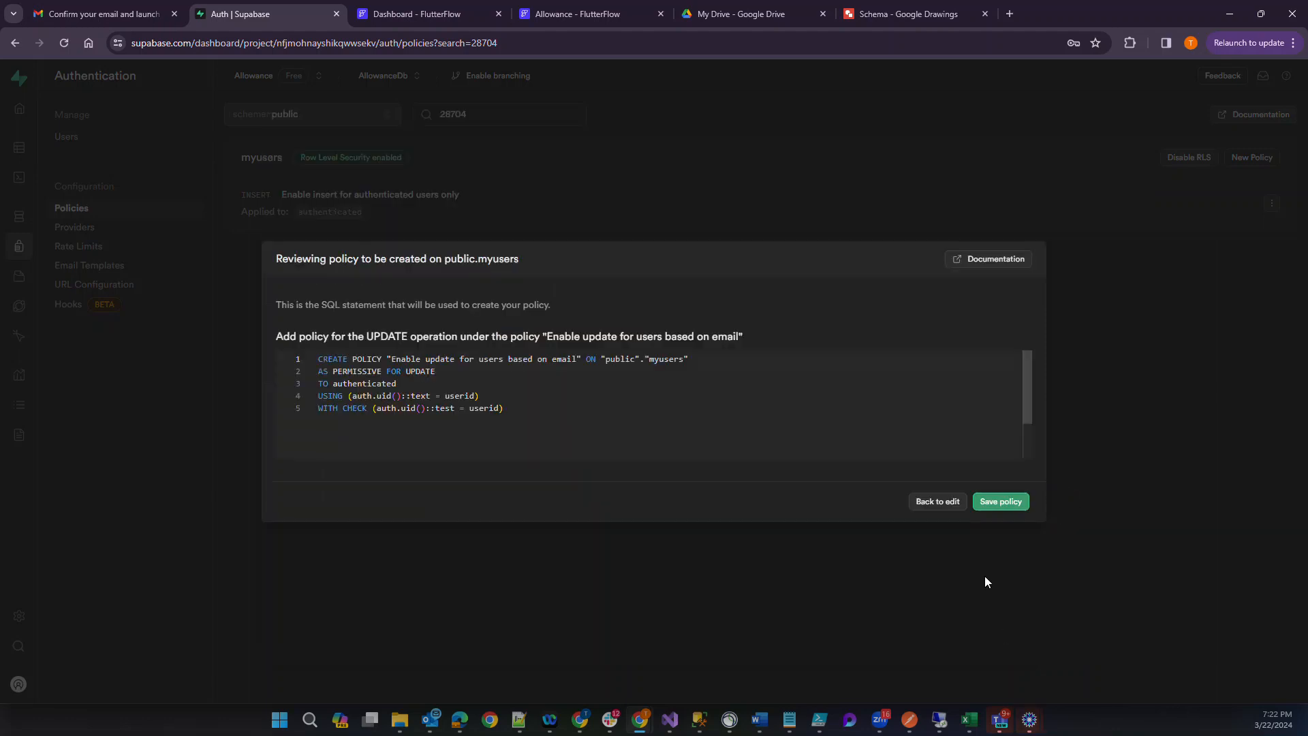
click(1002, 502)
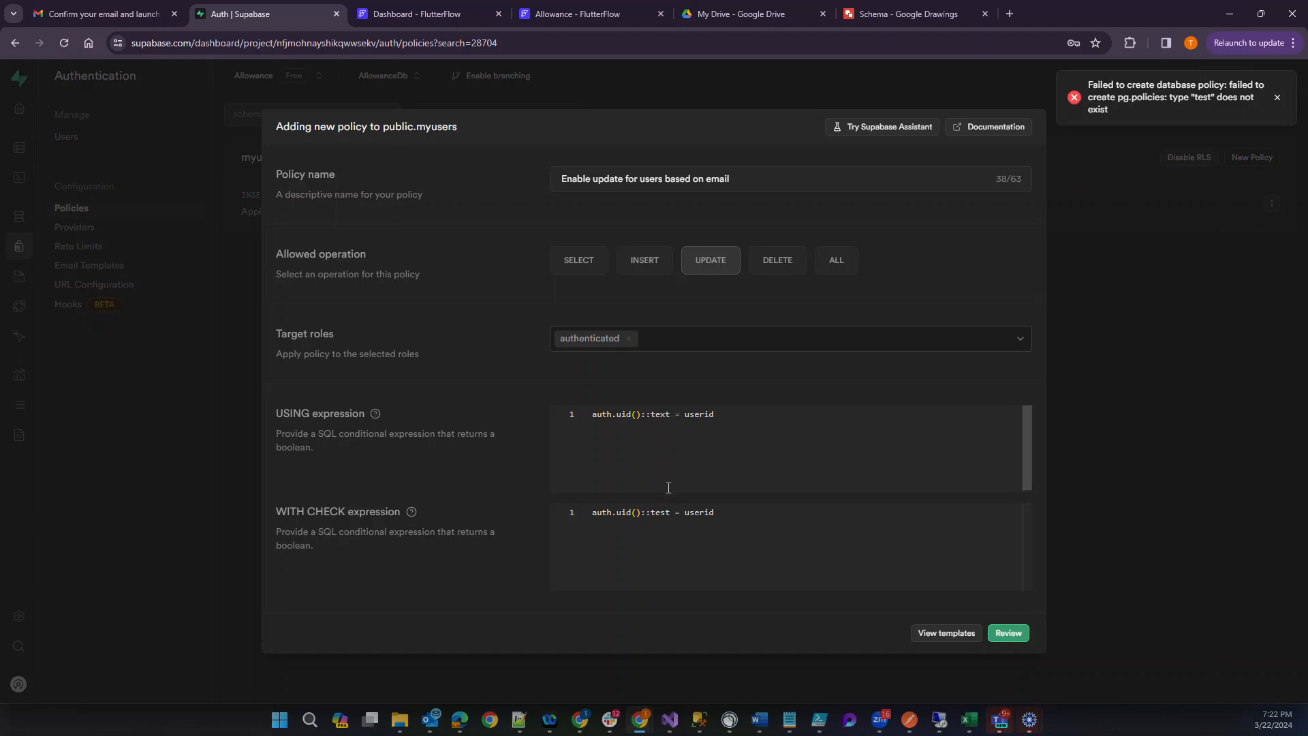
Correct the cast type in the WITH CHECK expression to text, then review and save the update policy.
double_click(666, 512)
text(text)
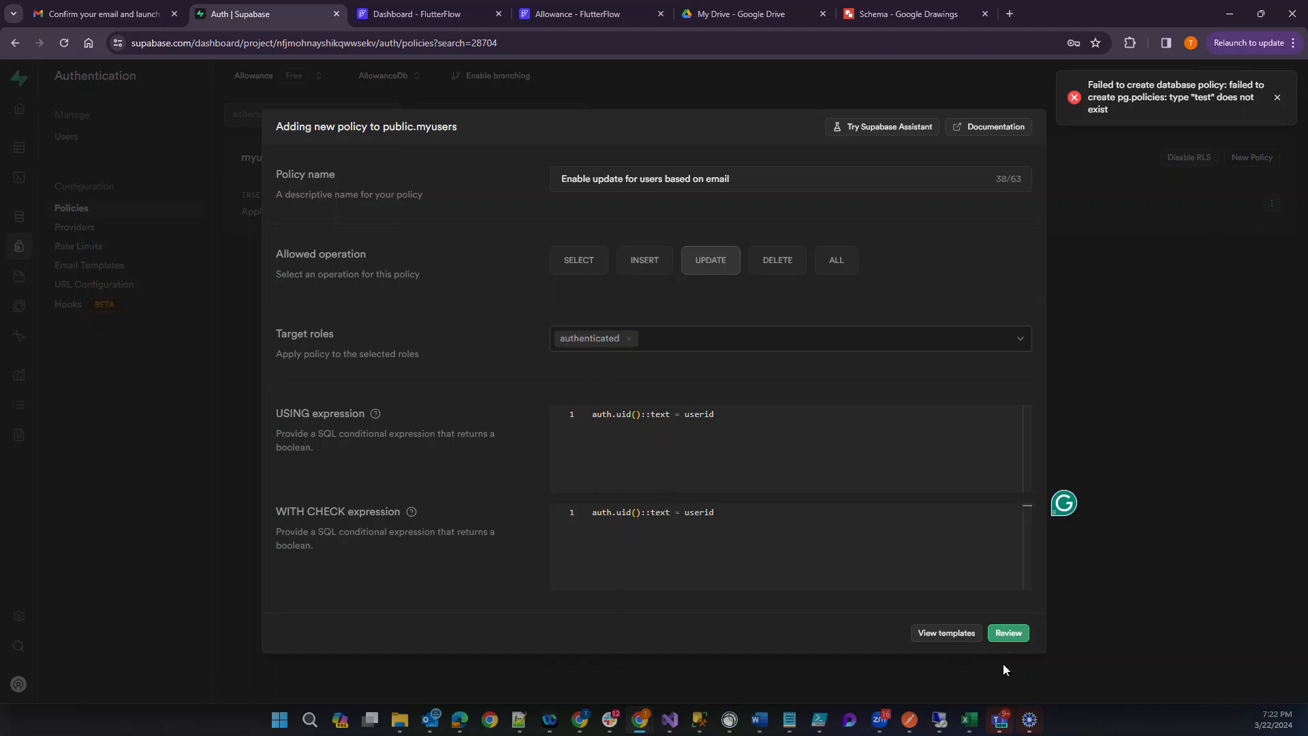
click(1008, 633)
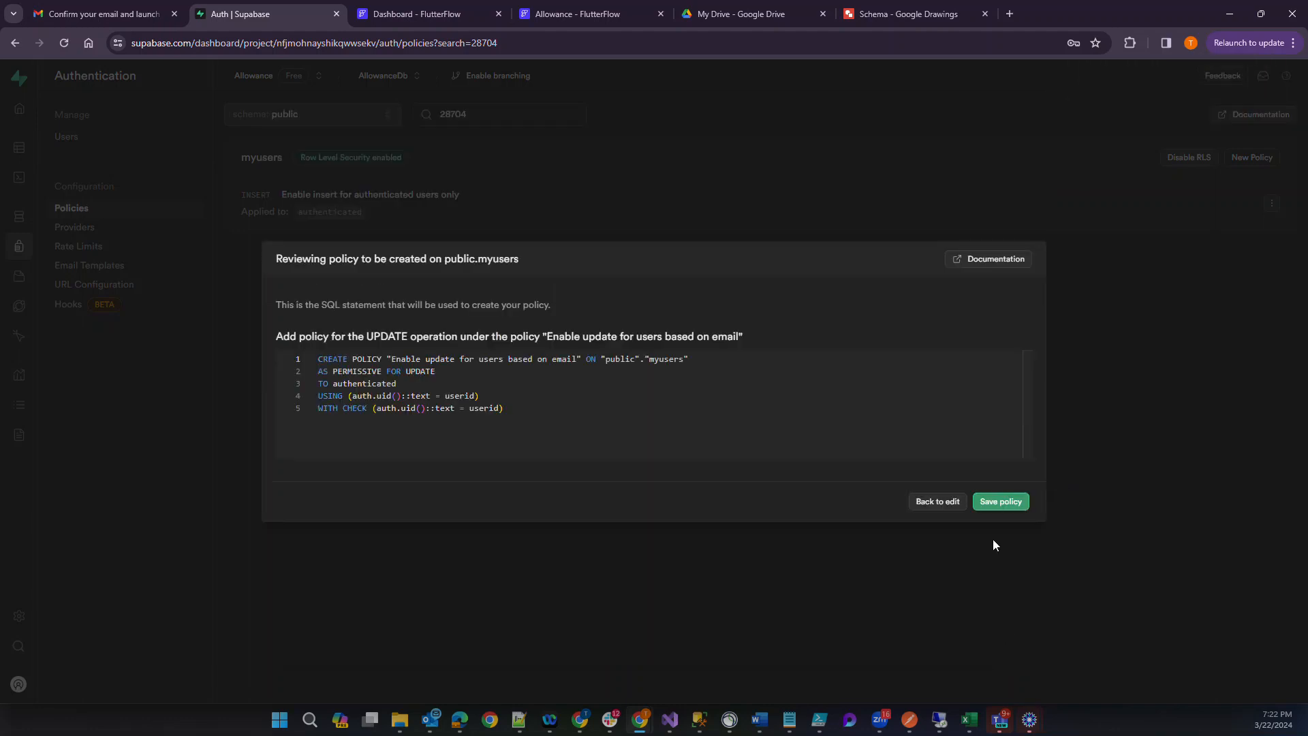
click(999, 501)
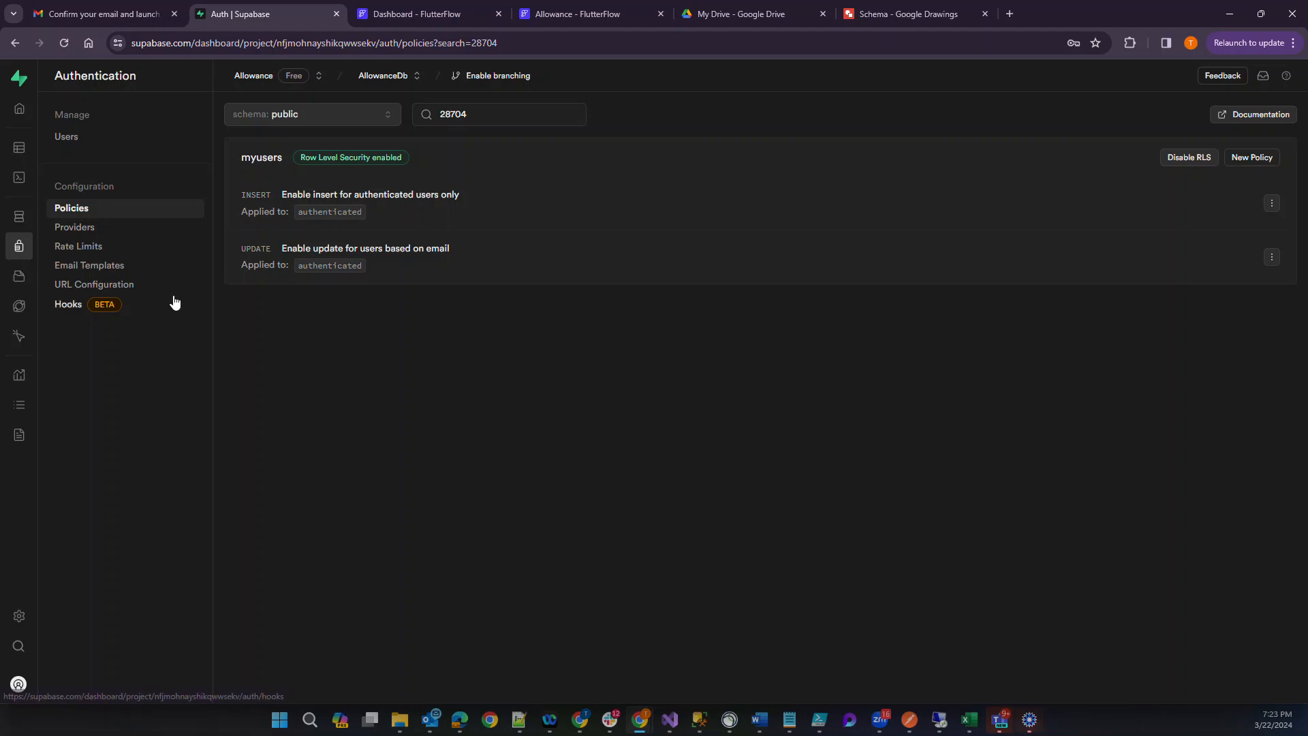
From the full policy list, rename the myusers update policy to "Enable update for users based on userid" and save it.
click(16, 245)
click(71, 207)
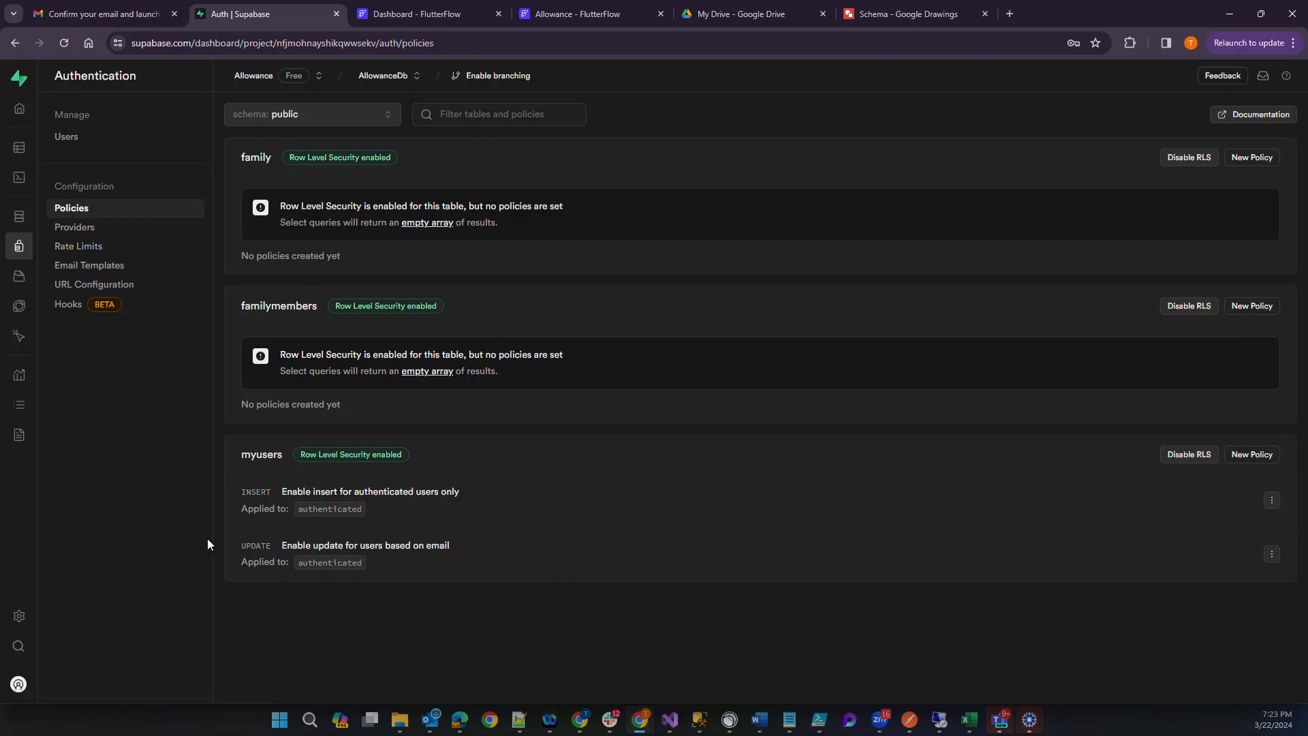
click(1270, 557)
click(1240, 573)
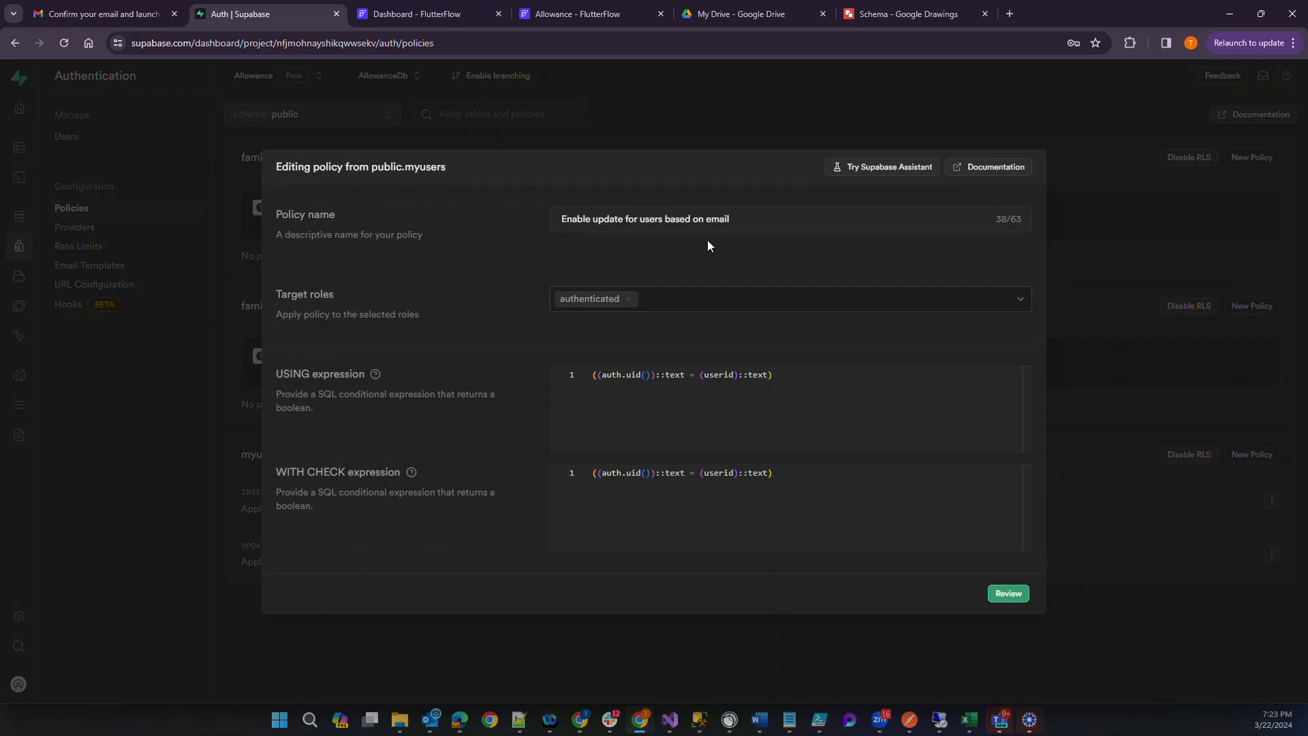
double_click(715, 218)
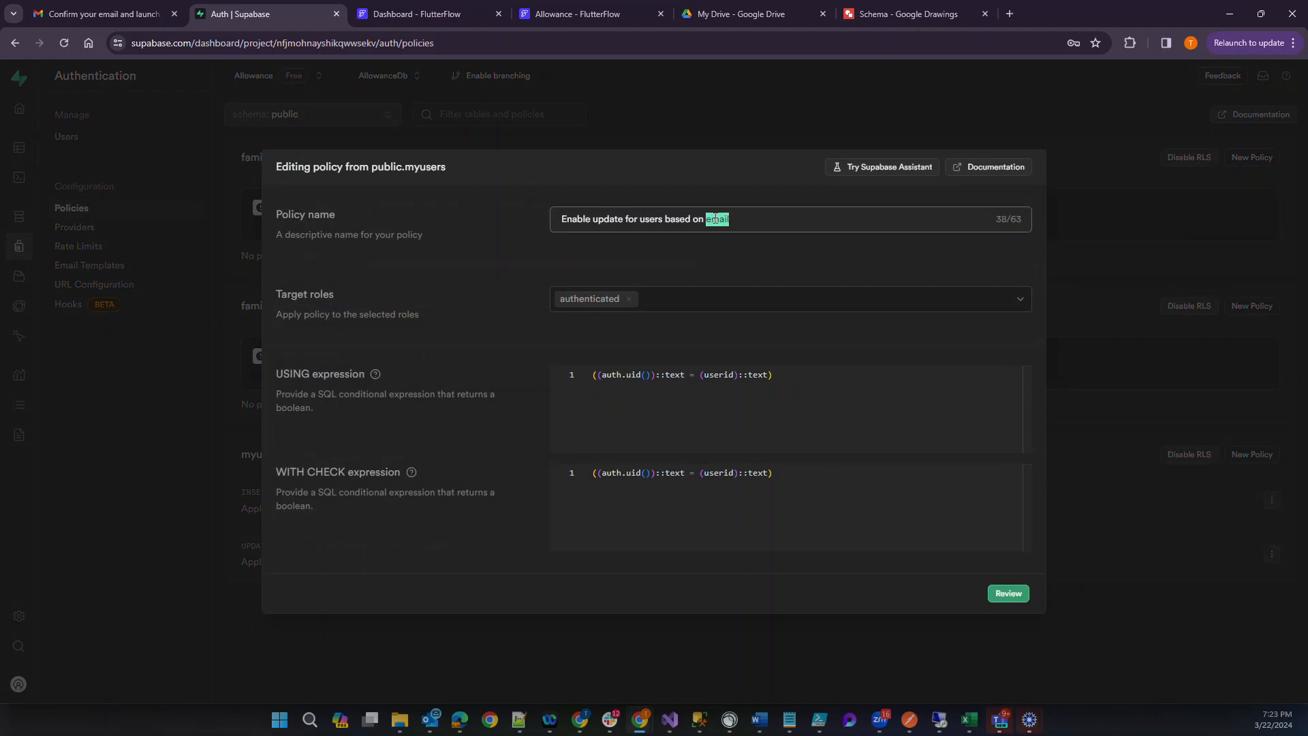
text(userid)
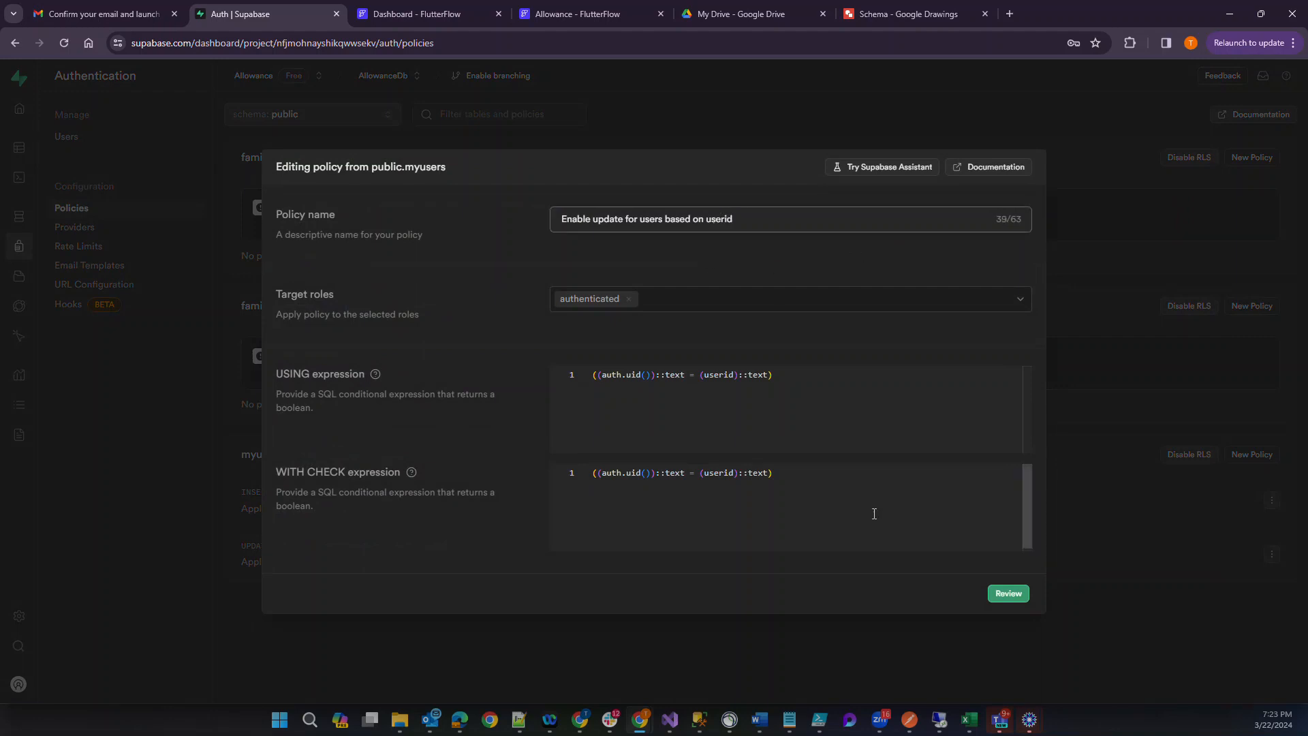
click(1008, 593)
click(1002, 504)
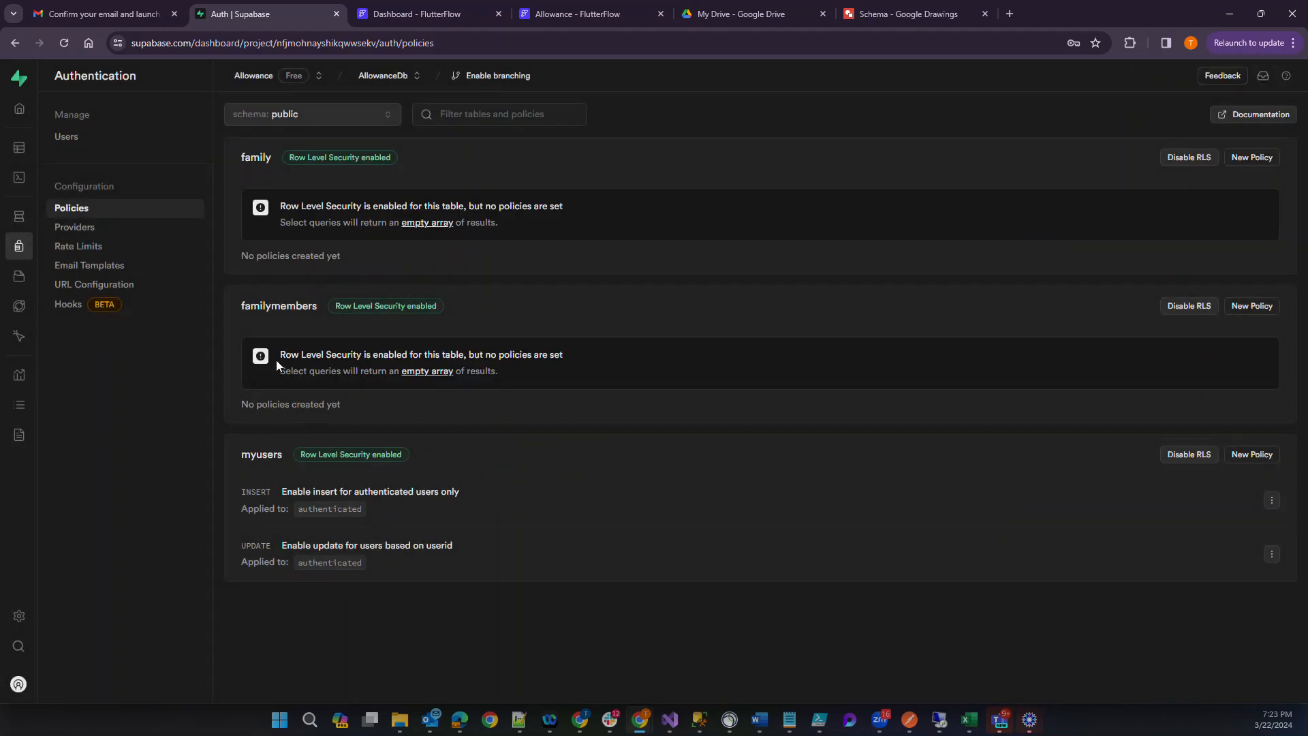
Open the family table in the Table Editor and go to its row level security policies.
mouse_move(19, 223)
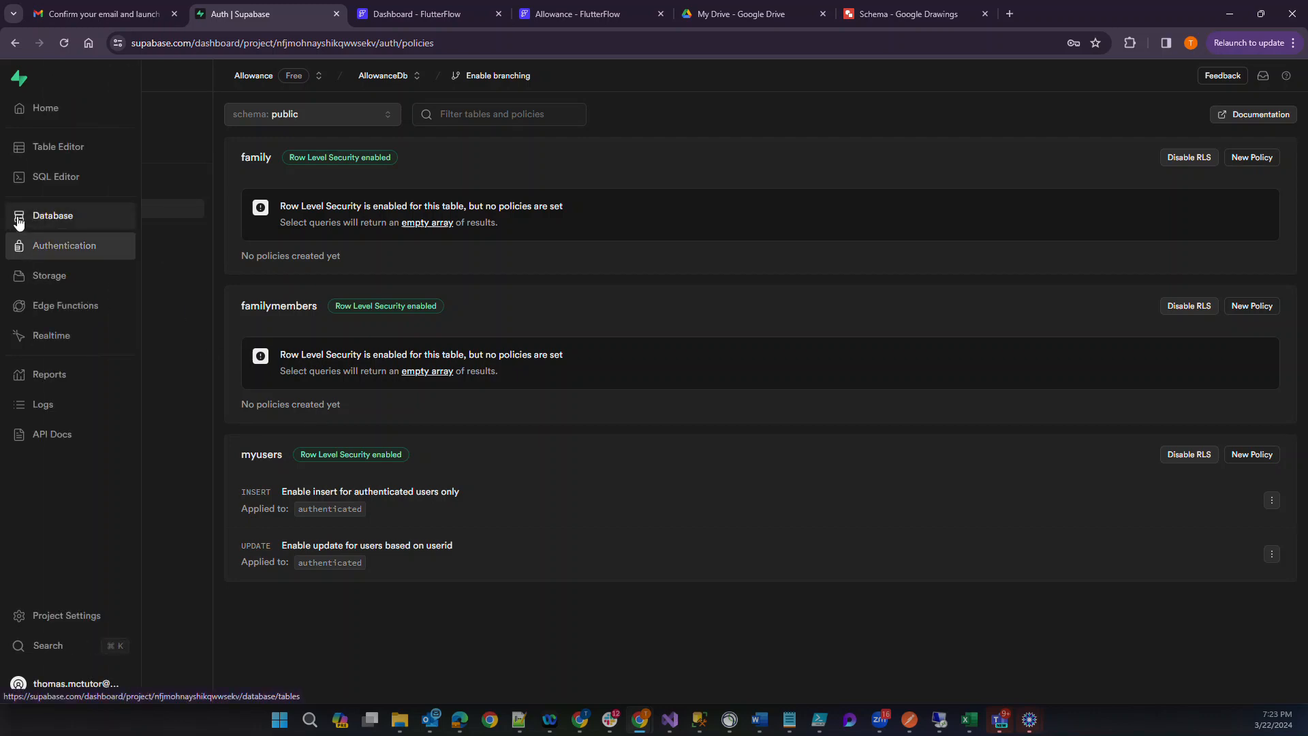
click(41, 151)
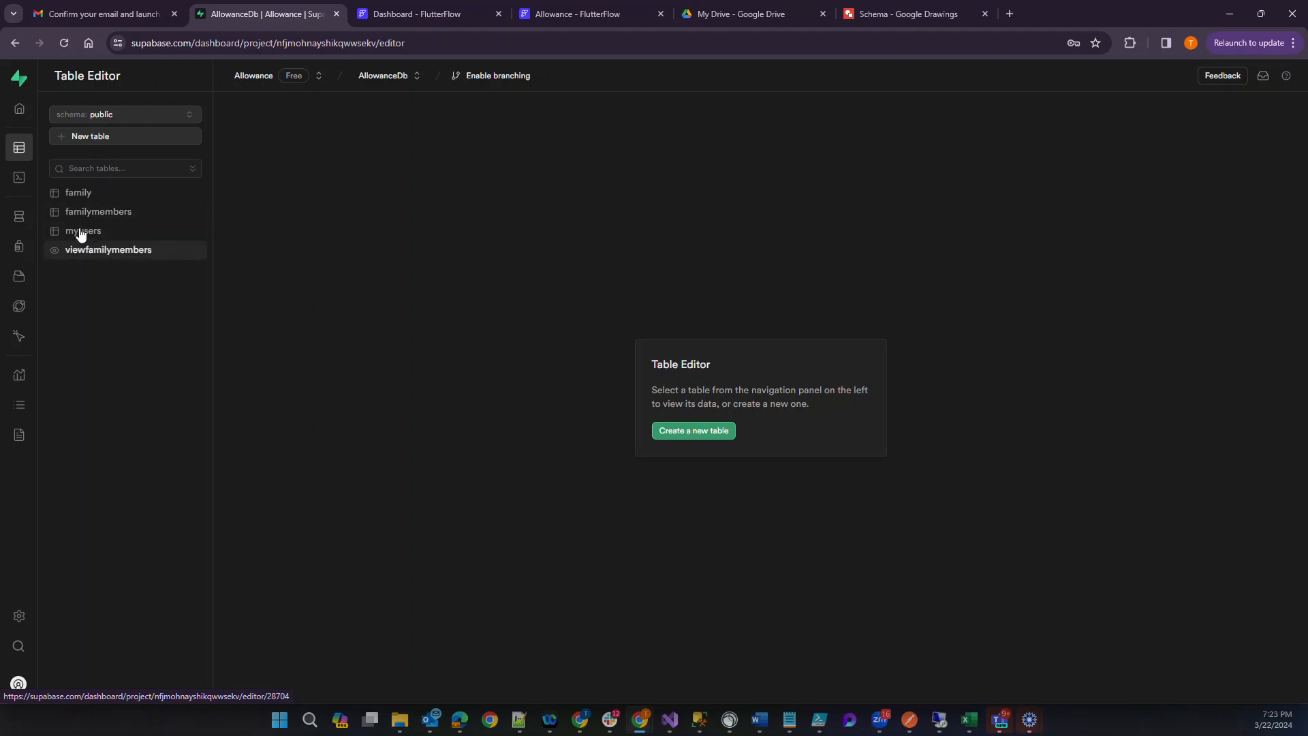
click(72, 198)
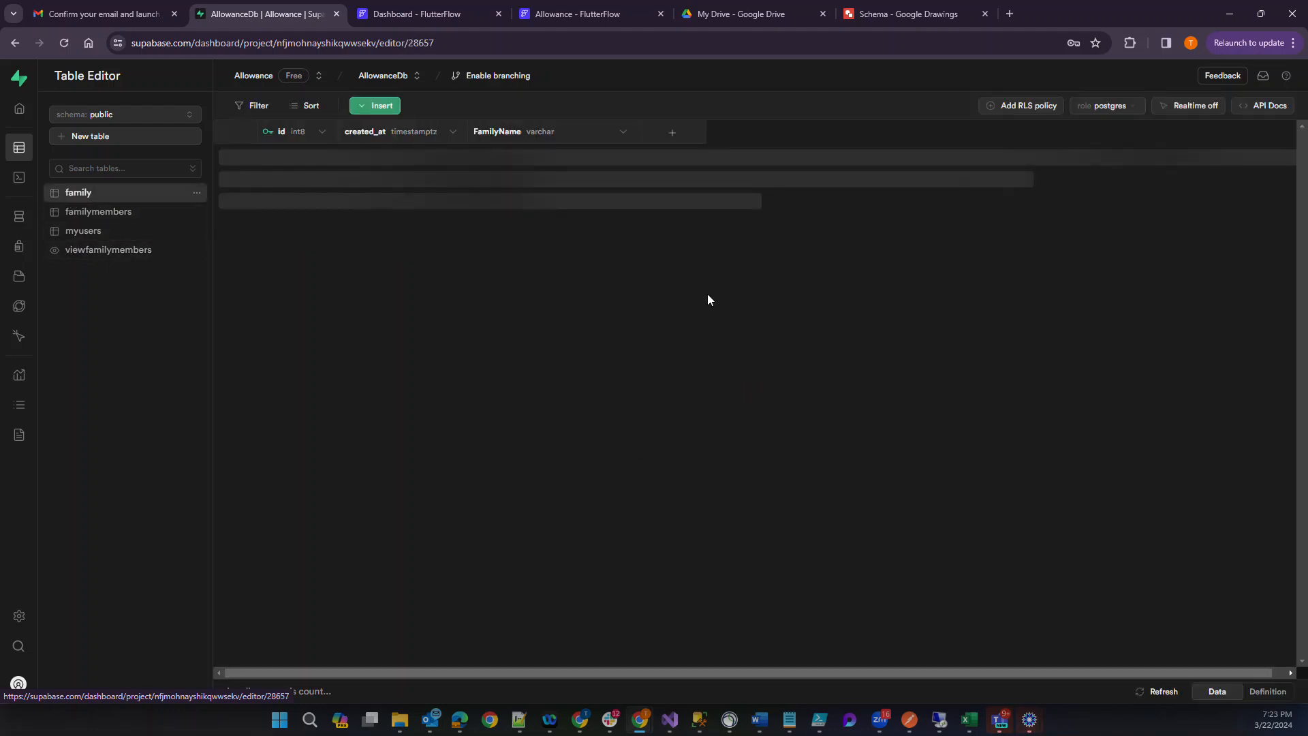
click(1016, 107)
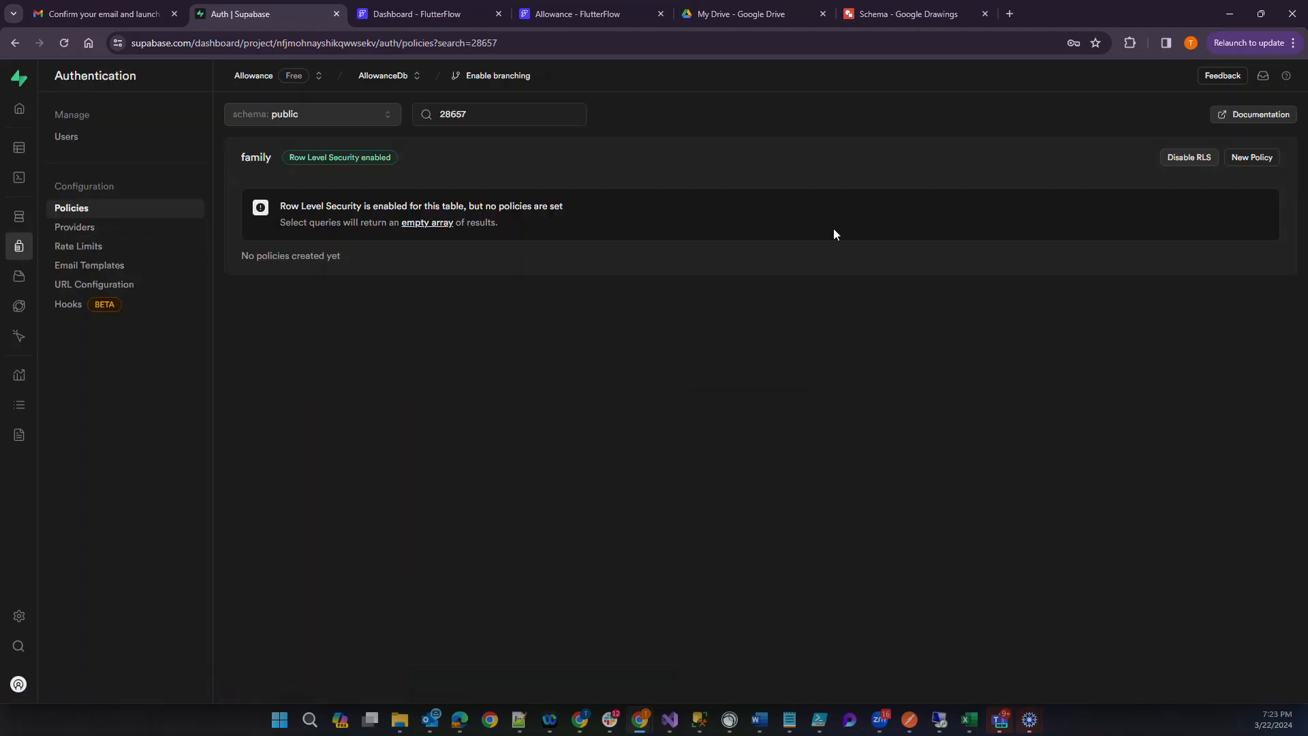
Create and save a family table policy from the template "Enable insert access for authenticated users only".
click(1241, 161)
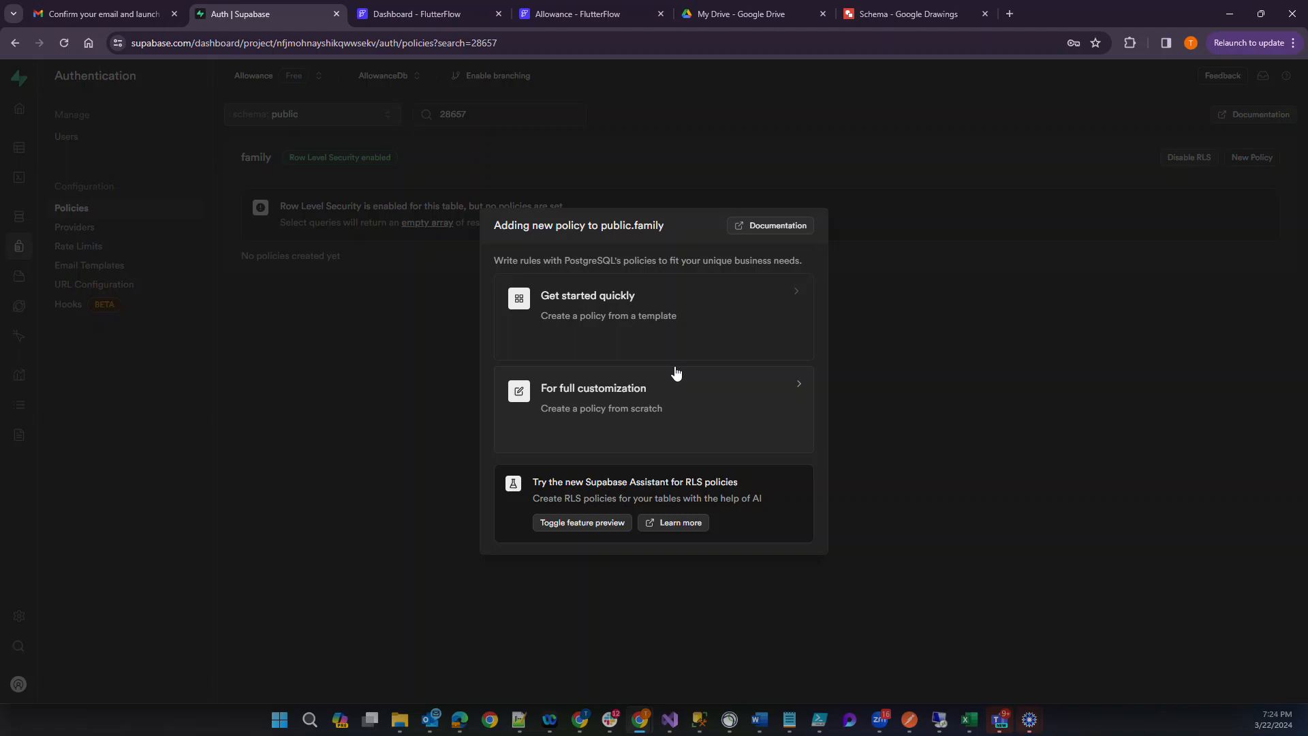
click(666, 329)
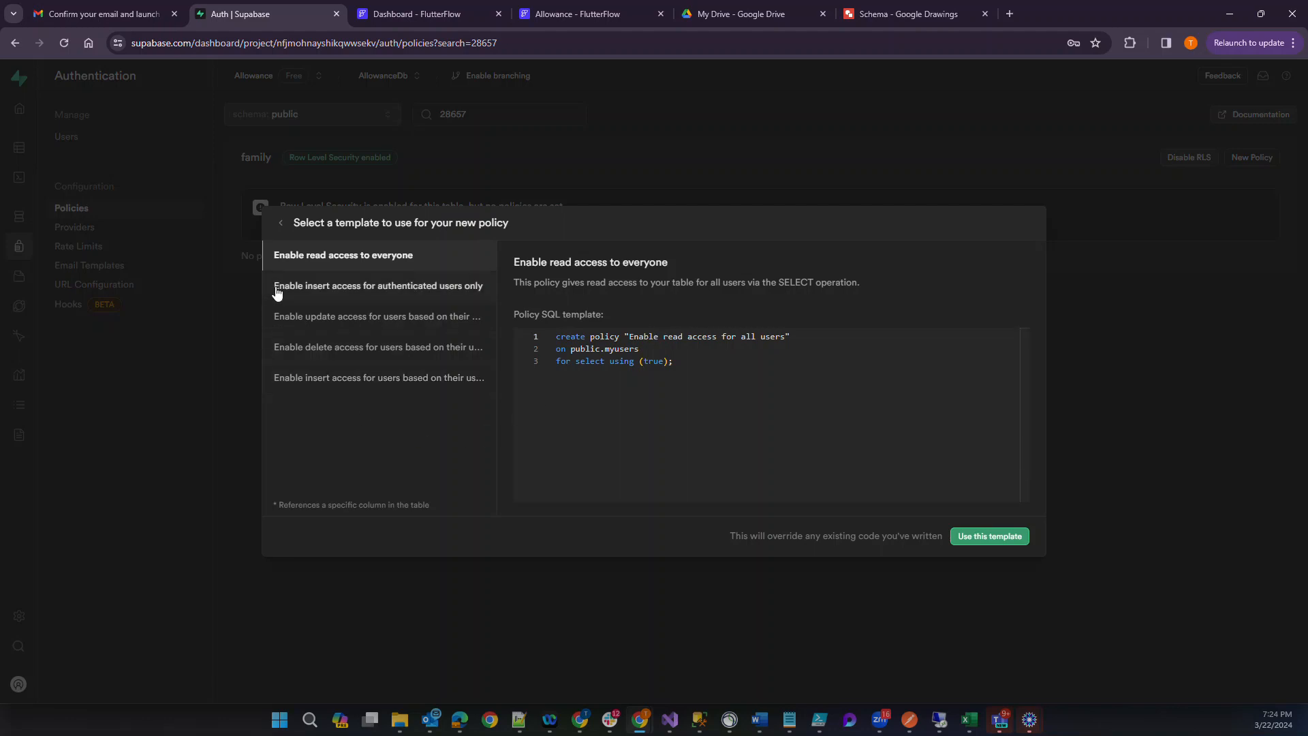
click(334, 291)
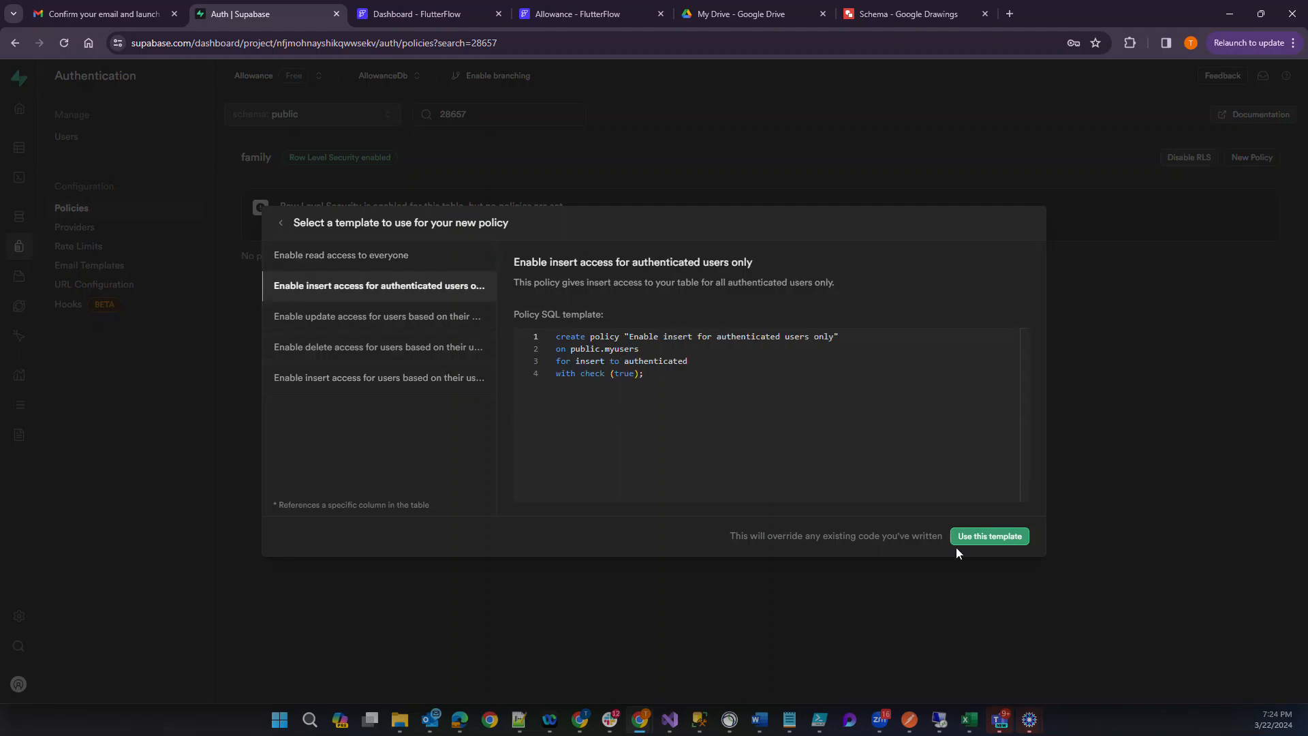
click(1001, 541)
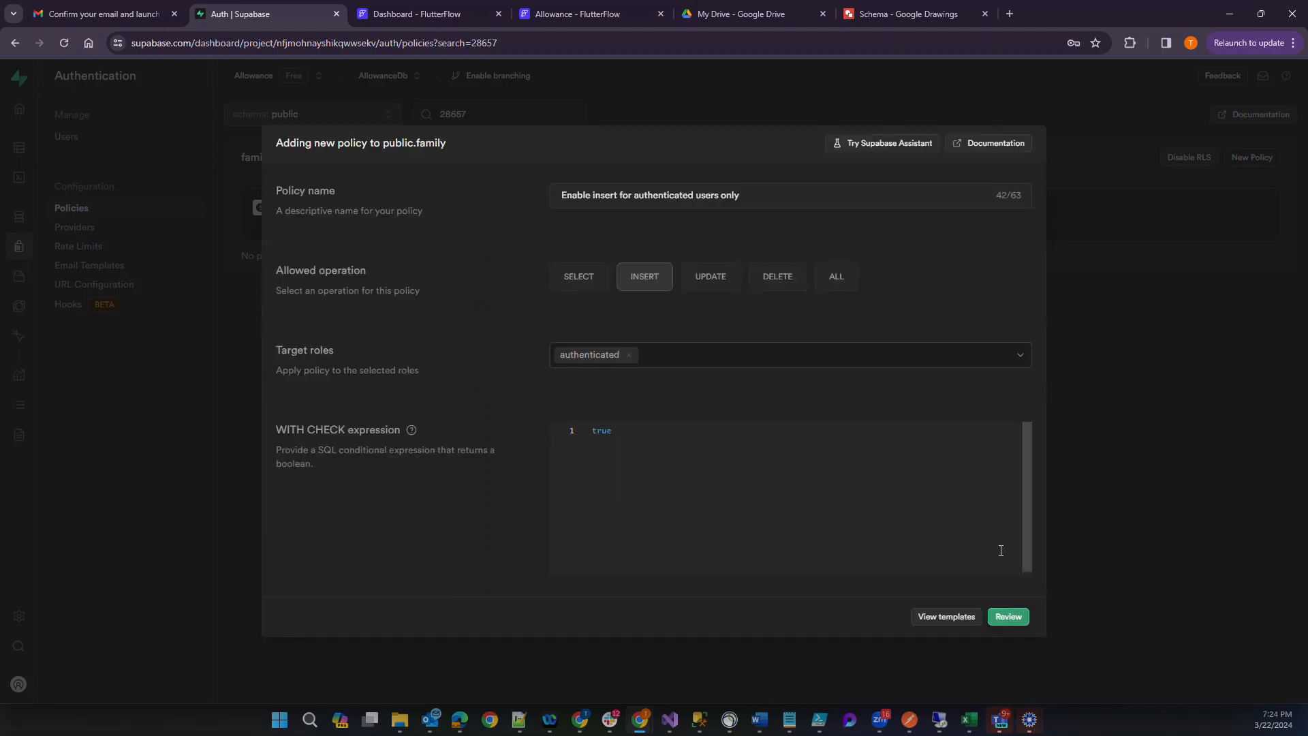
click(999, 618)
click(1001, 506)
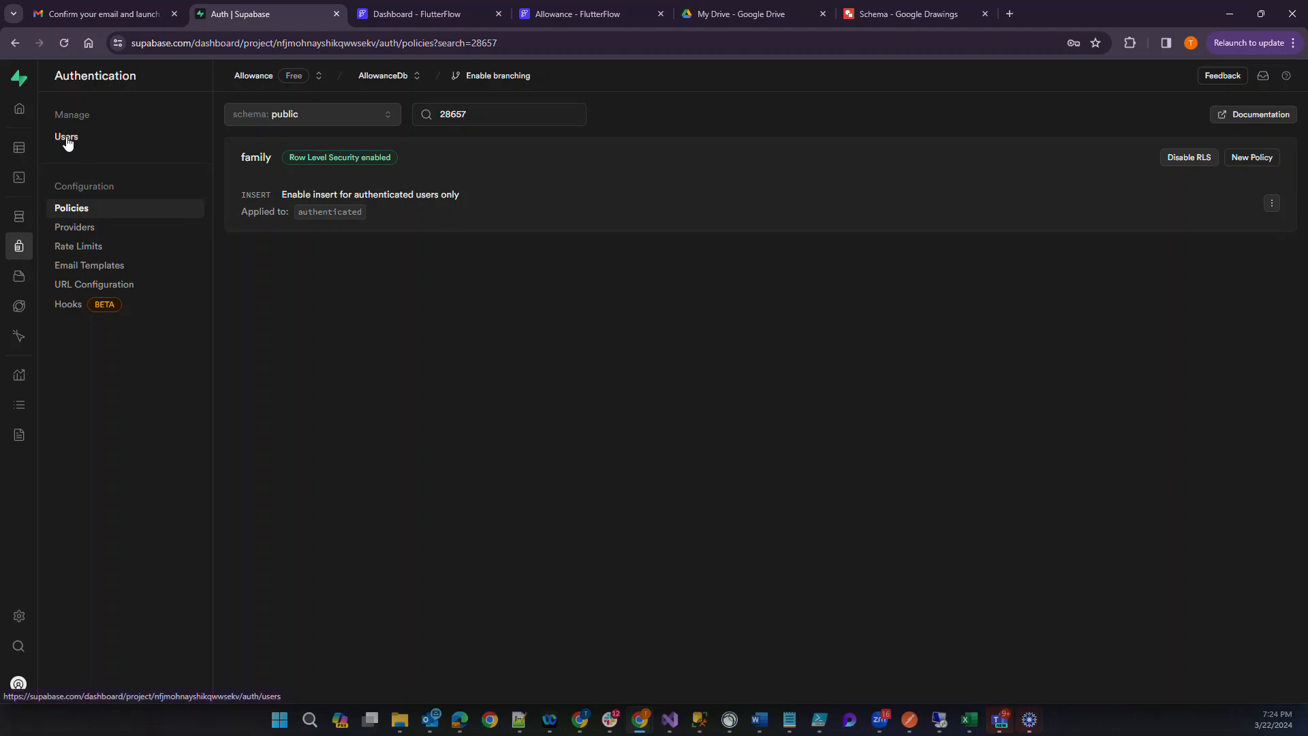
Review how the family table relates to myusers and familymembers in the Schema drawing, then return to the Supabase policies.
click(878, 18)
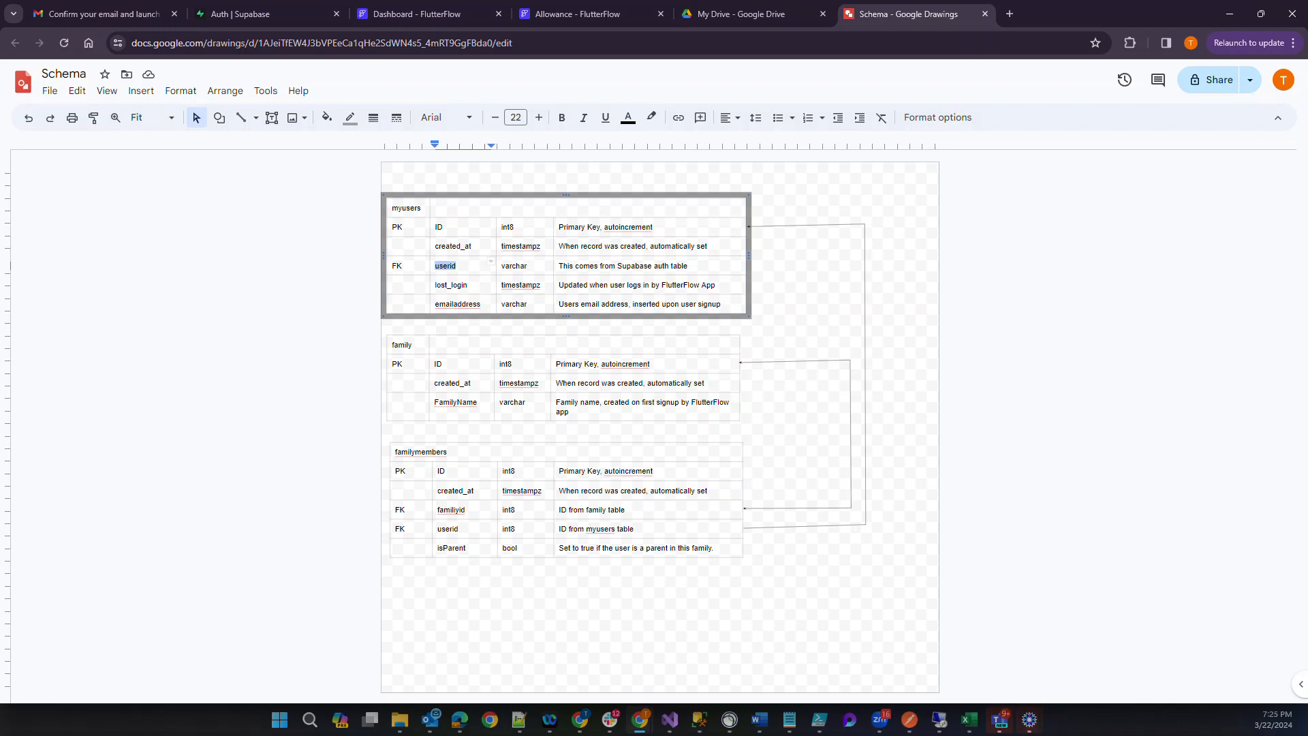
key(alt+Tab)
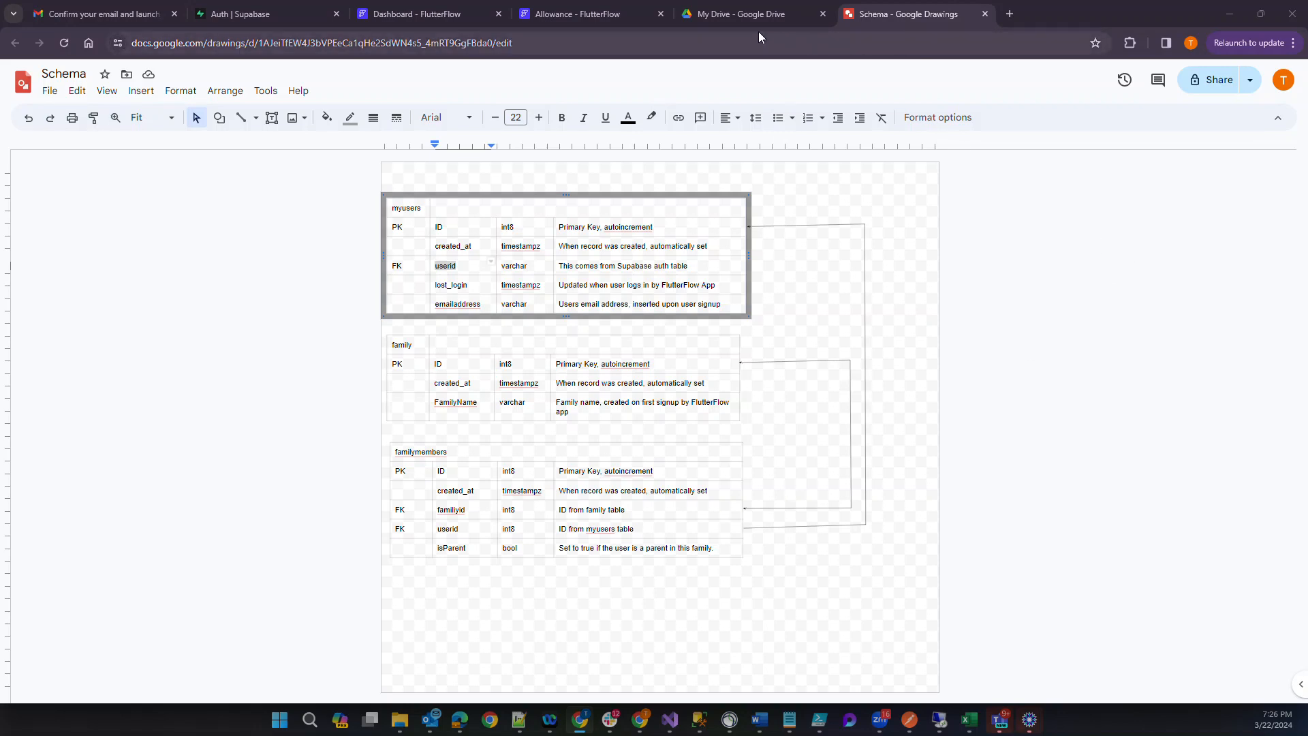
click(268, 12)
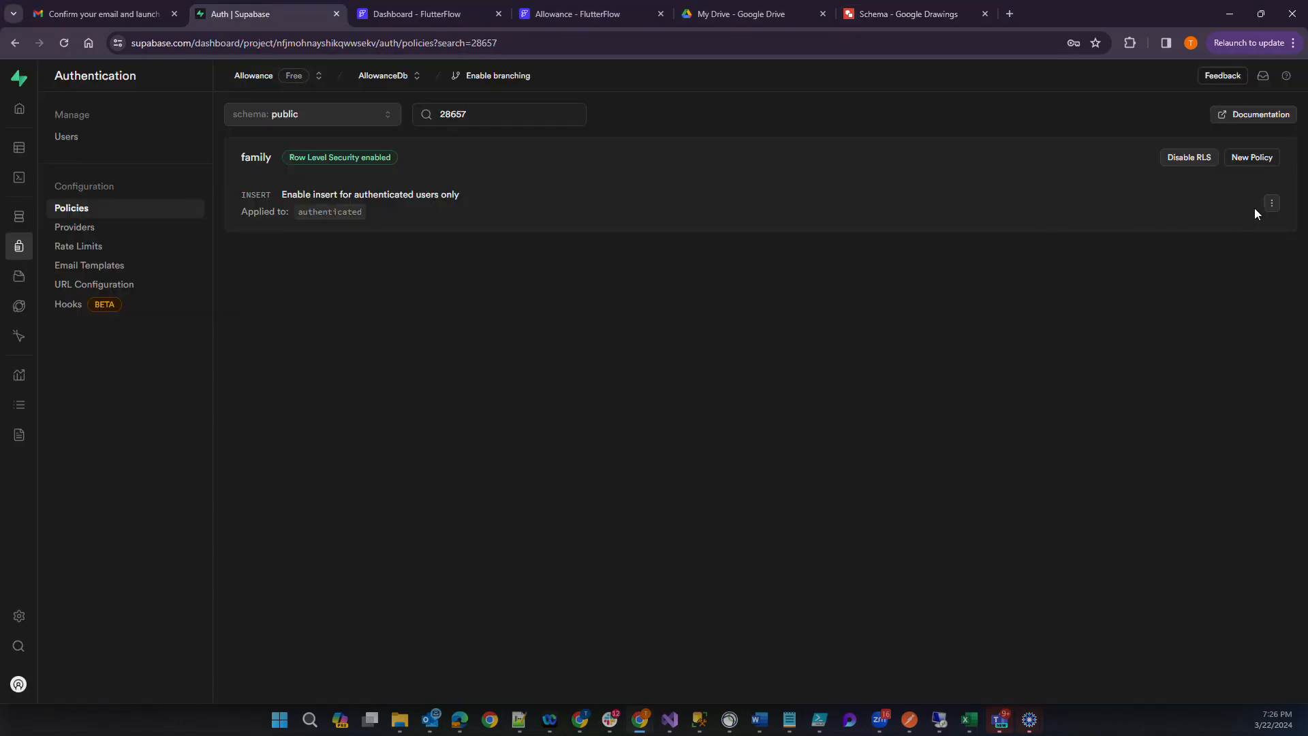
Start a family policy from the email-based update template, after copying the expression auth.uid() = user_id from the user ID insert template.
click(1251, 157)
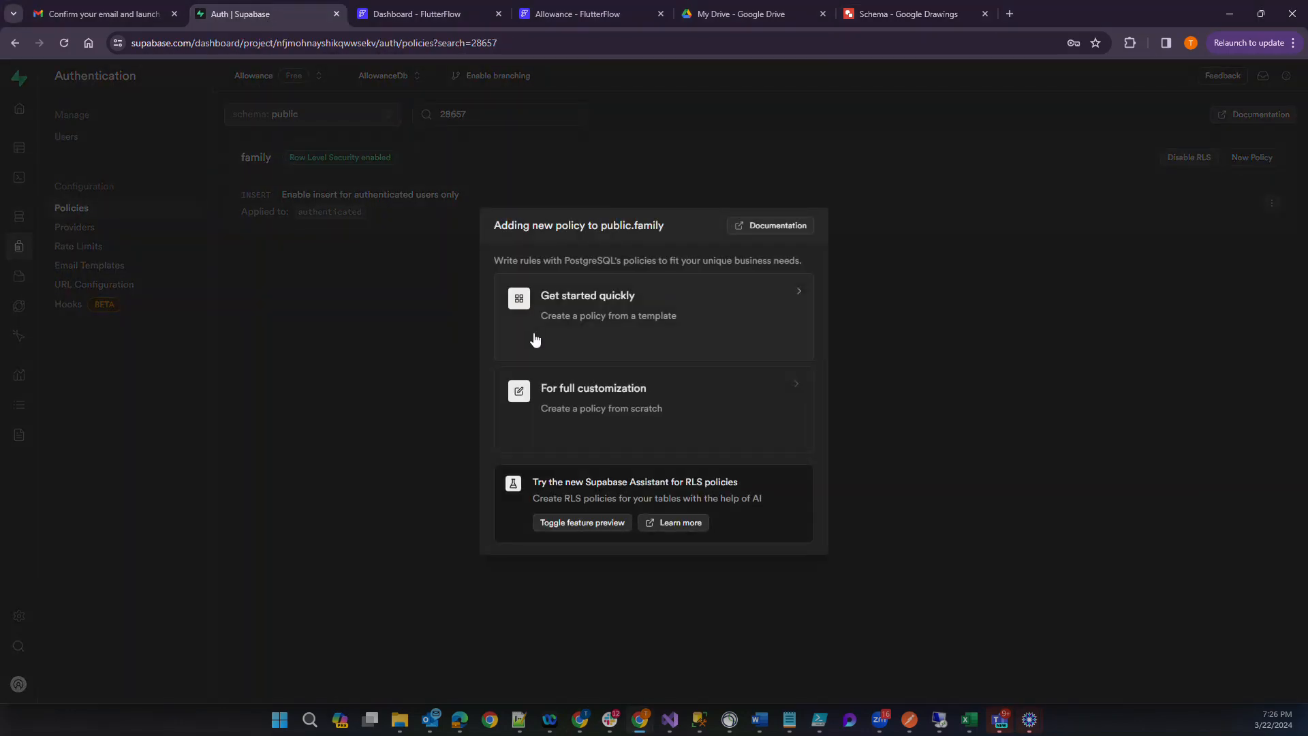
click(625, 322)
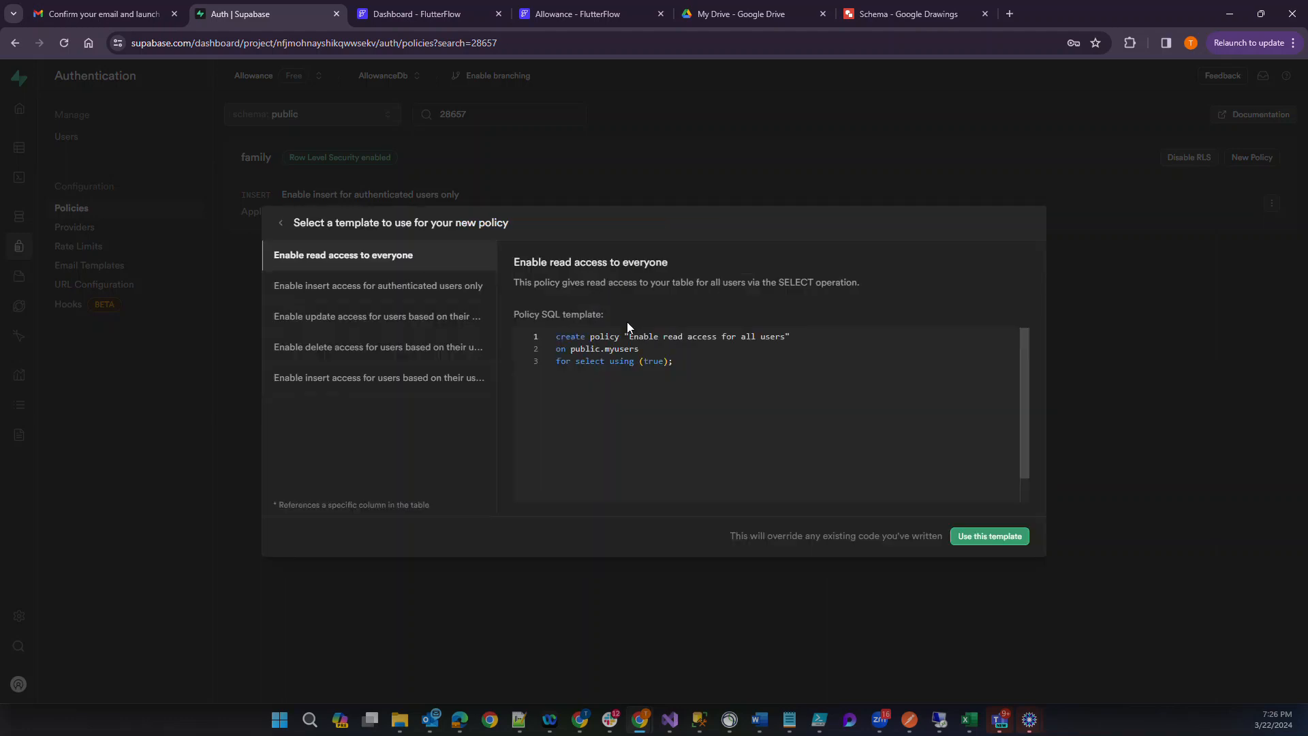
click(379, 318)
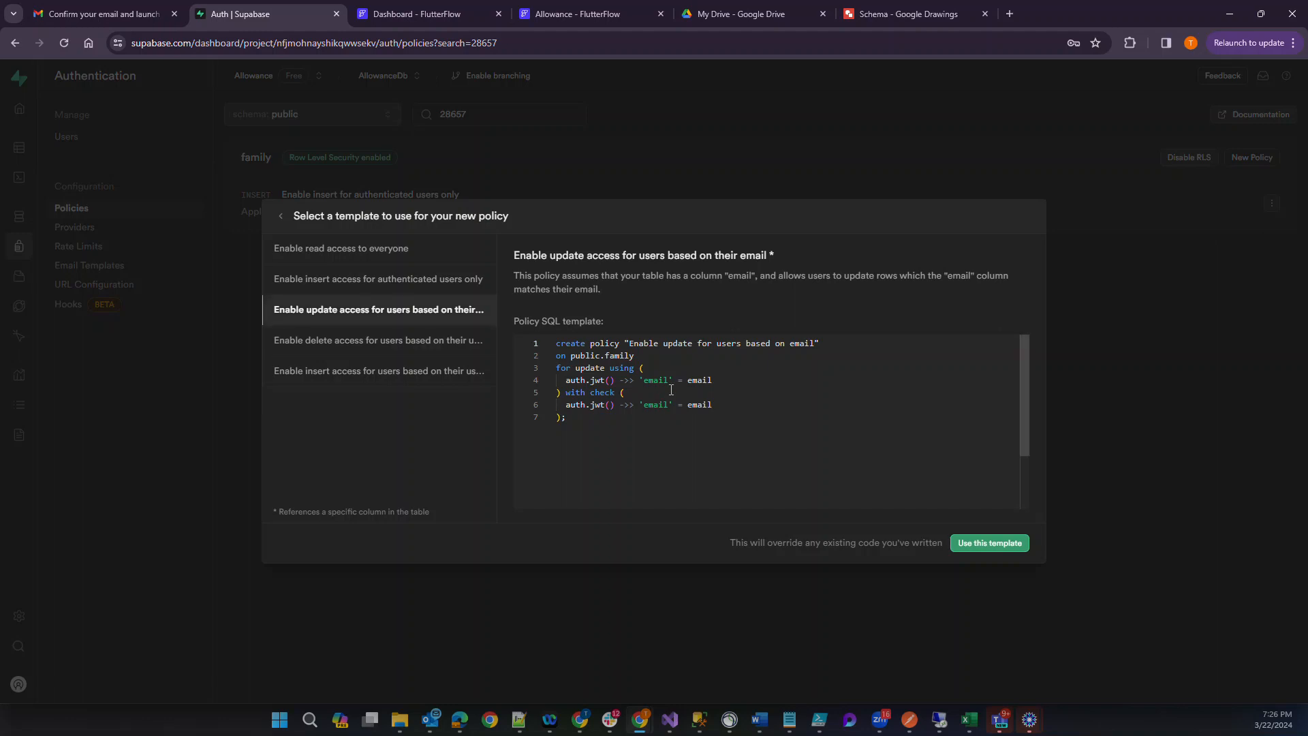
click(432, 375)
drag(568, 386, 665, 384)
key(ctrl+c)
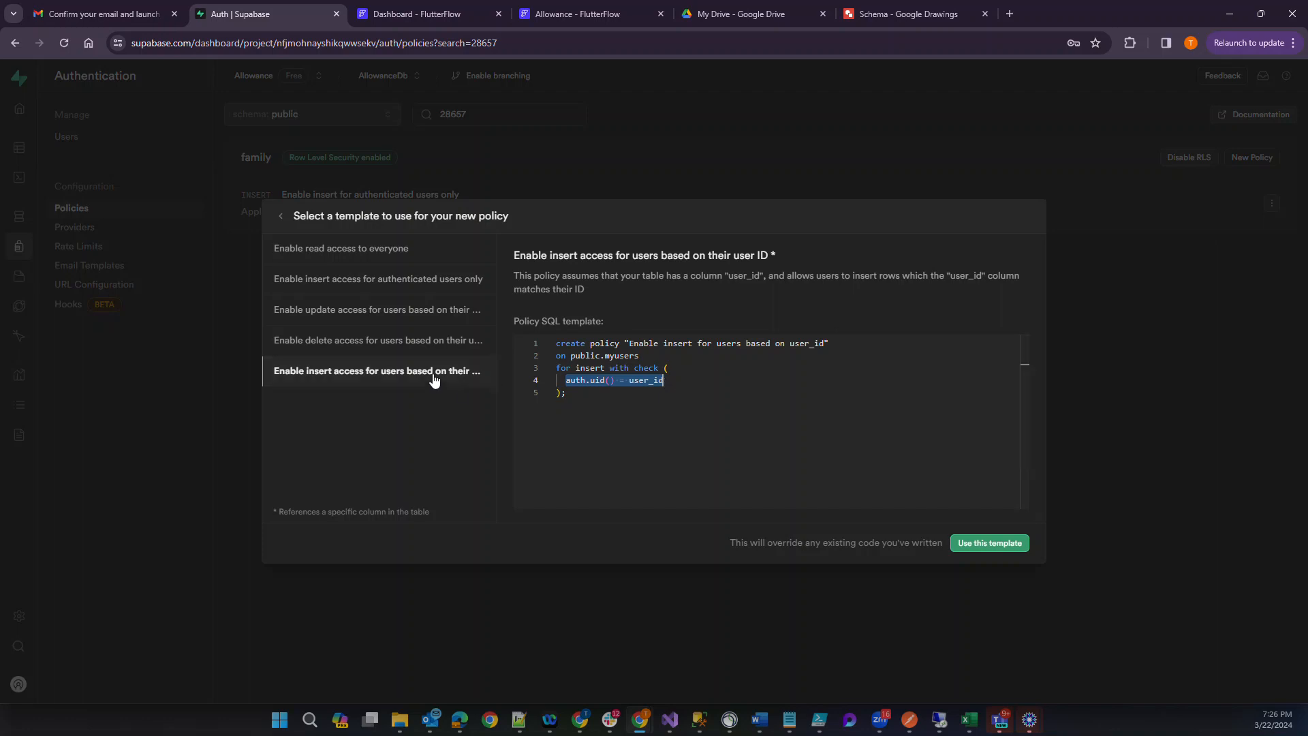
click(392, 320)
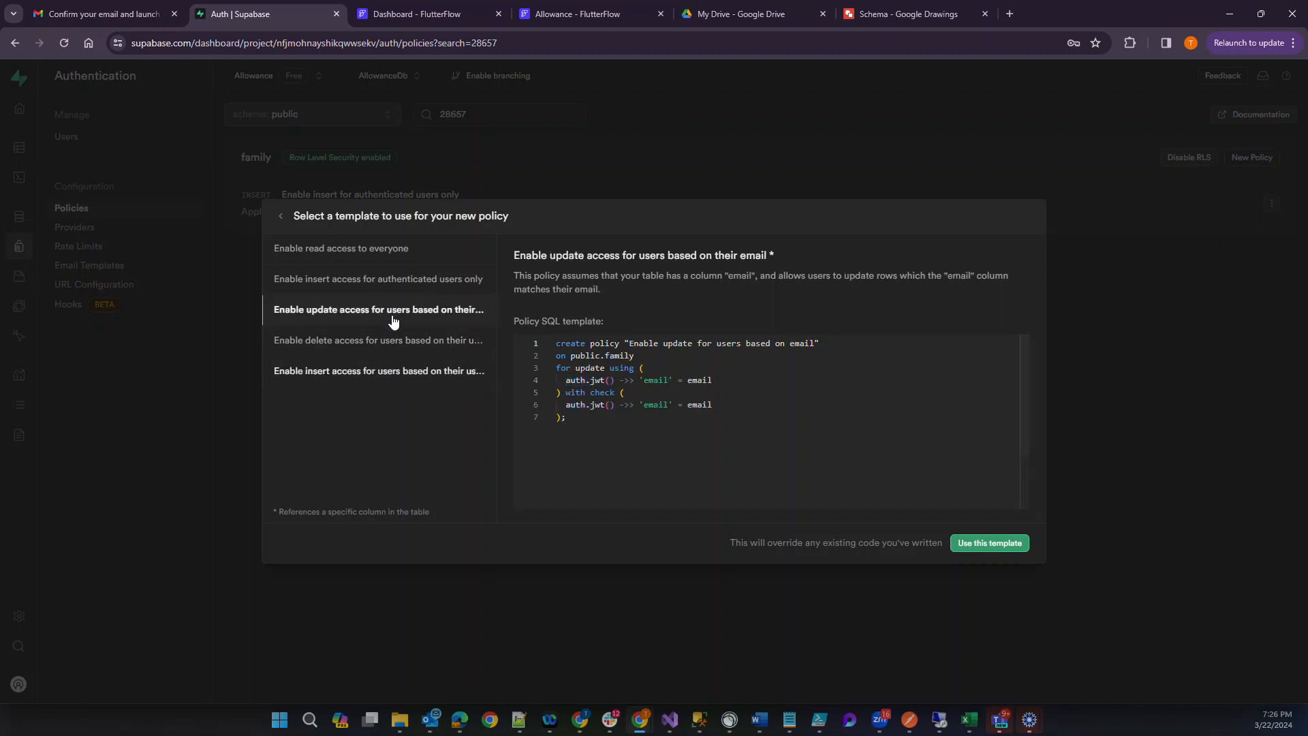
click(983, 550)
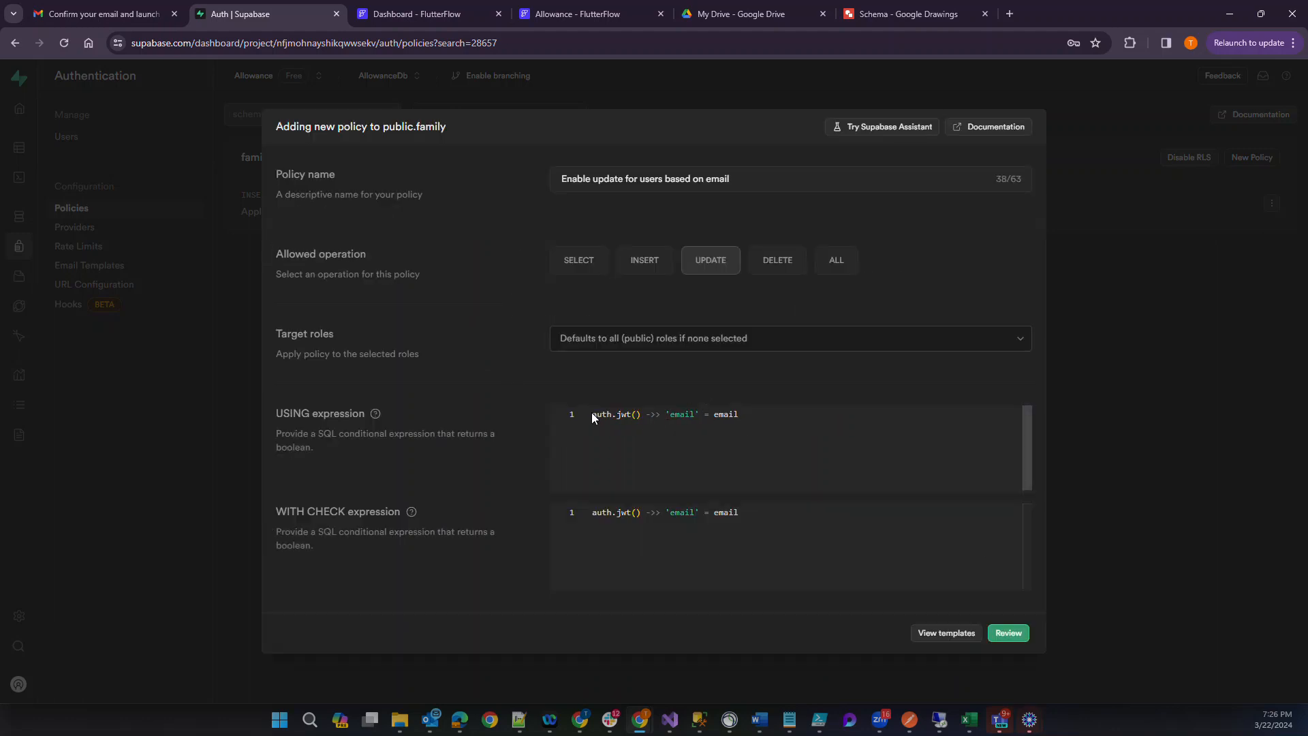
Replace the USING expression of the family update policy with auth.uid()::text = user_id.
drag(591, 415, 899, 423)
key(ctrl+v)
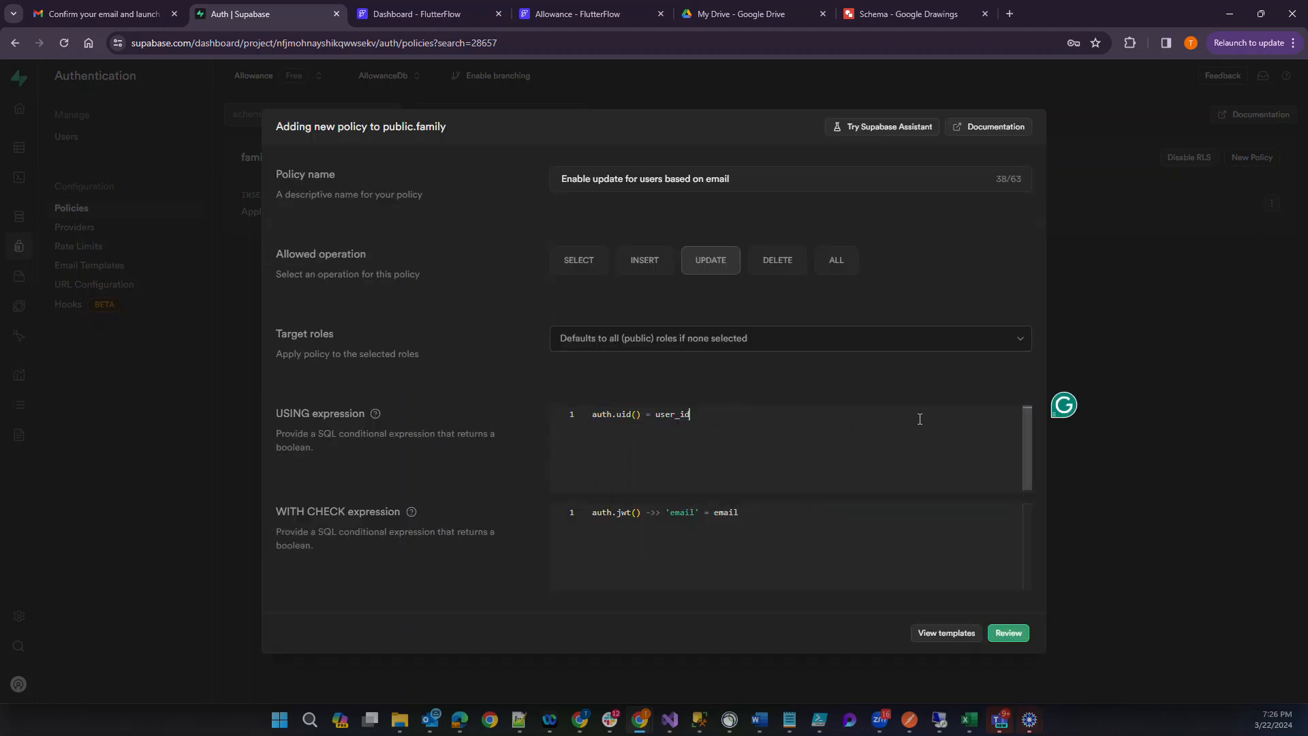
click(643, 415)
text(::text)
key(End)
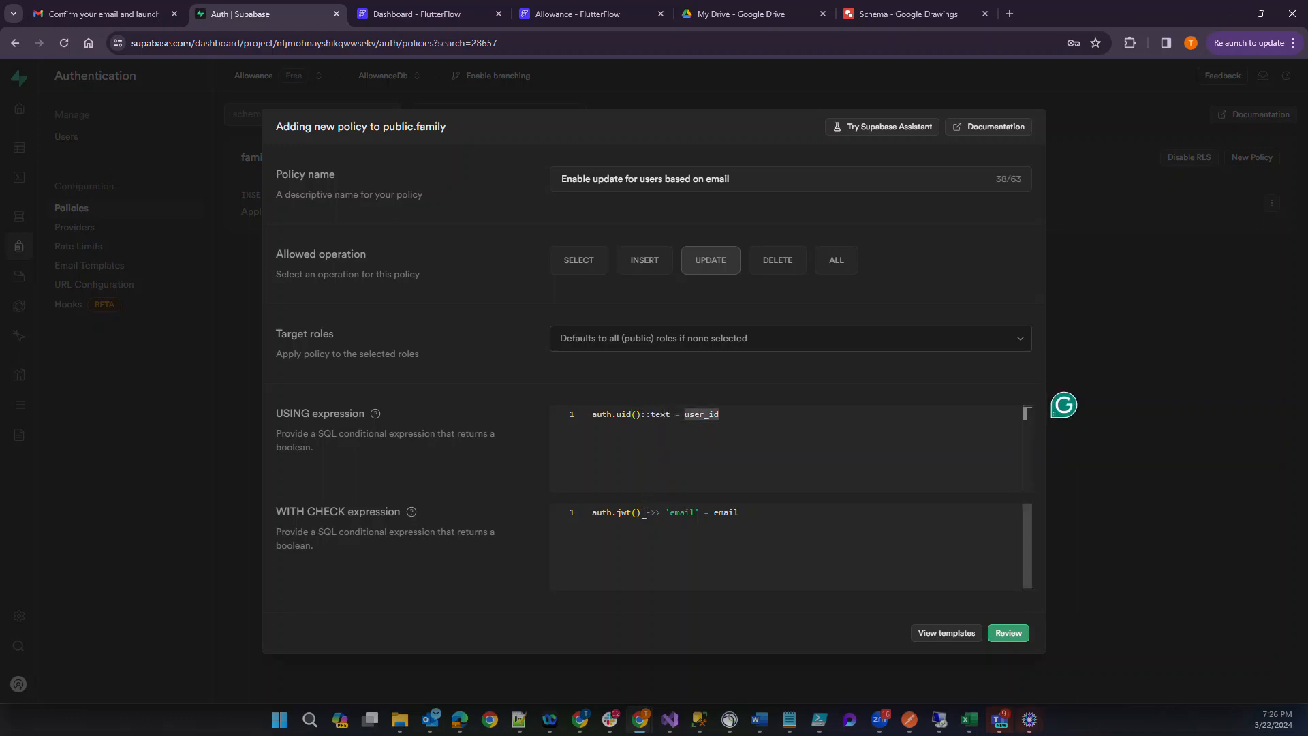
Replace the WITH CHECK expression of the family update policy with auth.uid()::text = user_id.
click(642, 512)
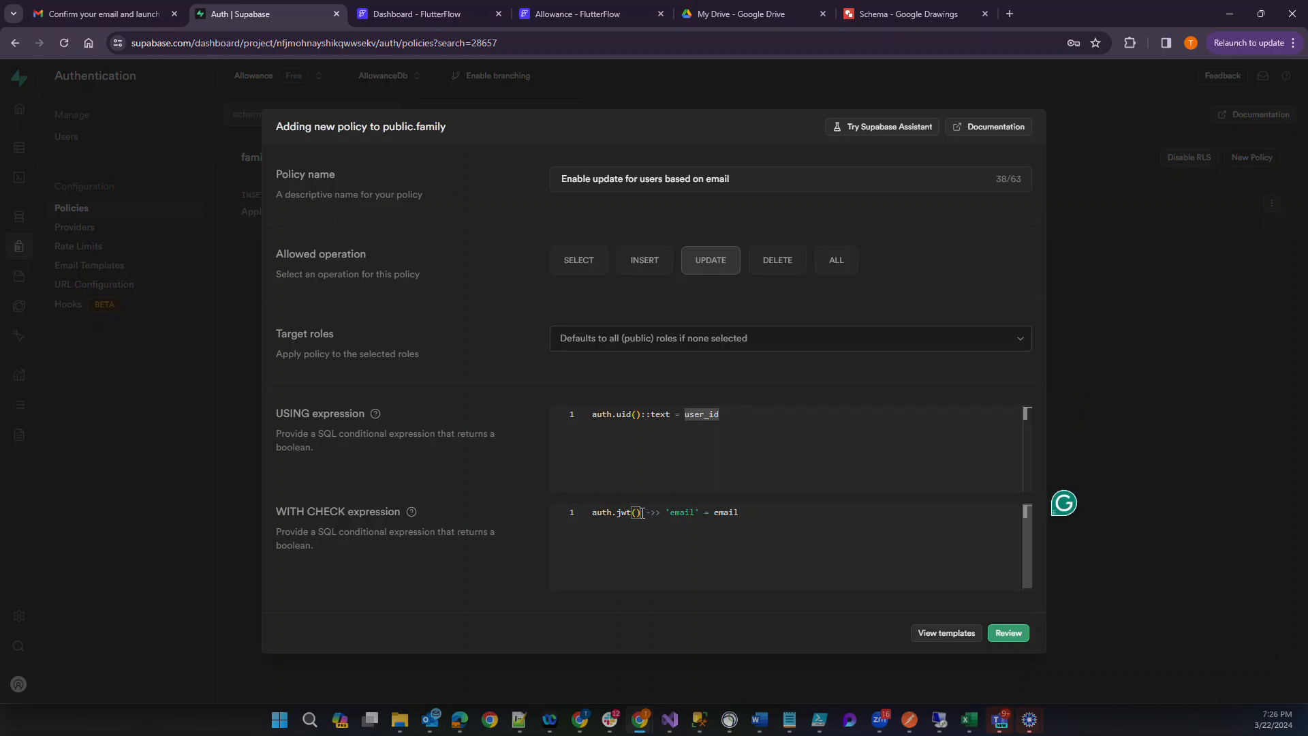
drag(739, 512, 497, 504)
key(ctrl+v)
click(641, 512)
text(::text)
click(644, 428)
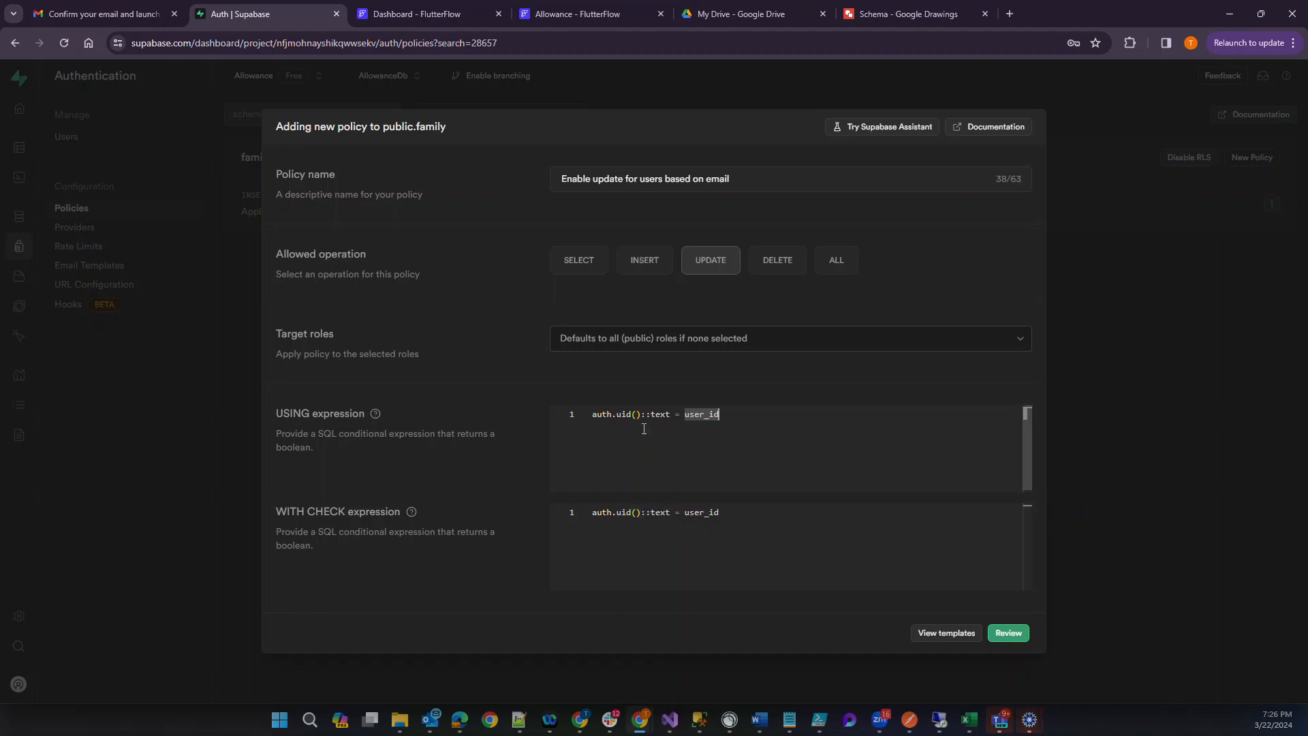
key(Left)
key(Left)
key(Left)
key(Left)
key(Left)
key(Left)
key(Left)
key(Left)
key(Left)
key(Left)
key(Left)
key(Left)
key(Left)
key(Left)
key(Left)
key(Left)
key(Left)
key(Left)
key(Left)
key(Left)
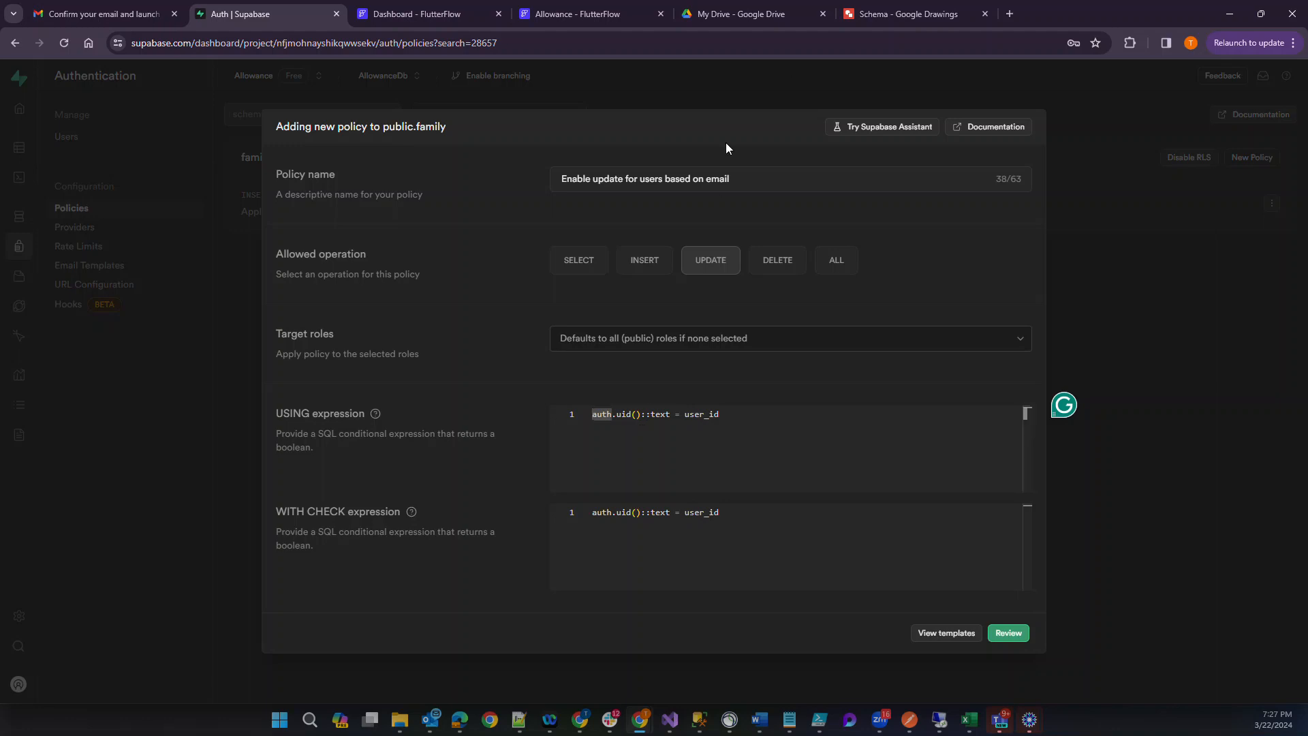
Examine the familymembers table and its key columns in the Schema drawing, then return to Supabase.
click(878, 13)
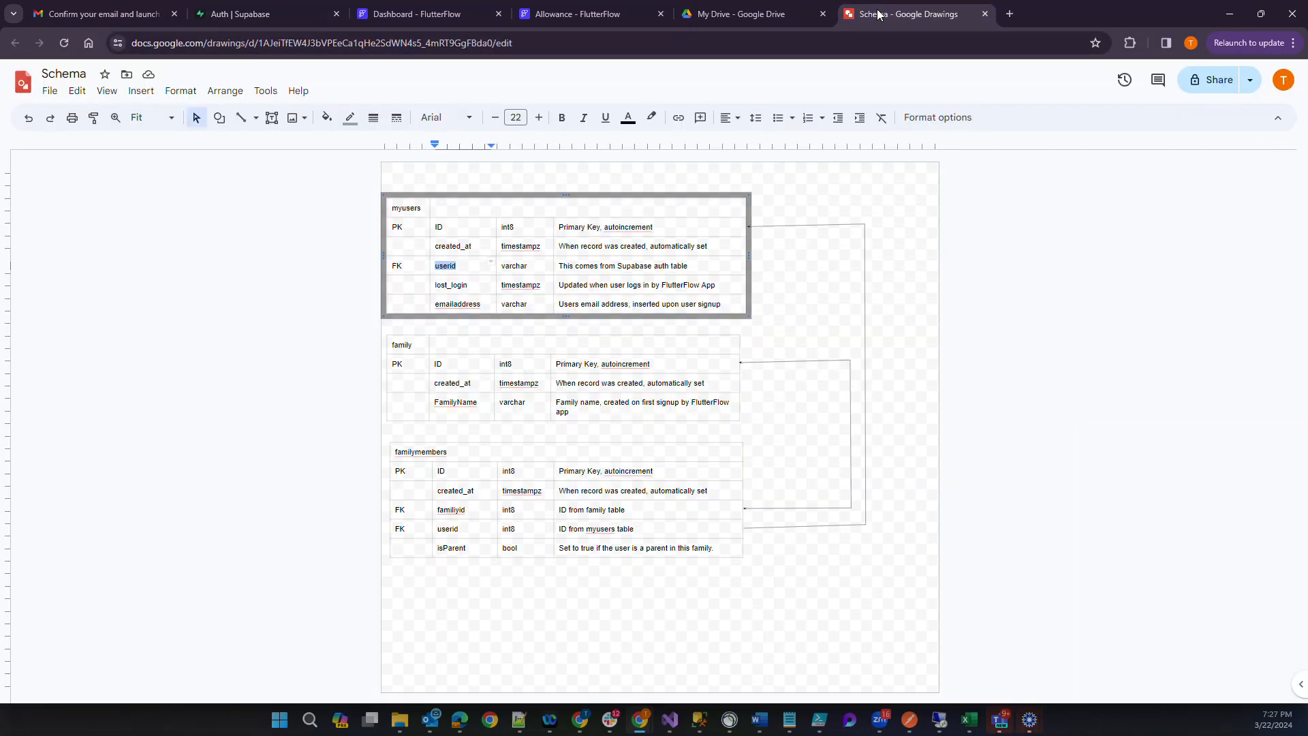
click(470, 452)
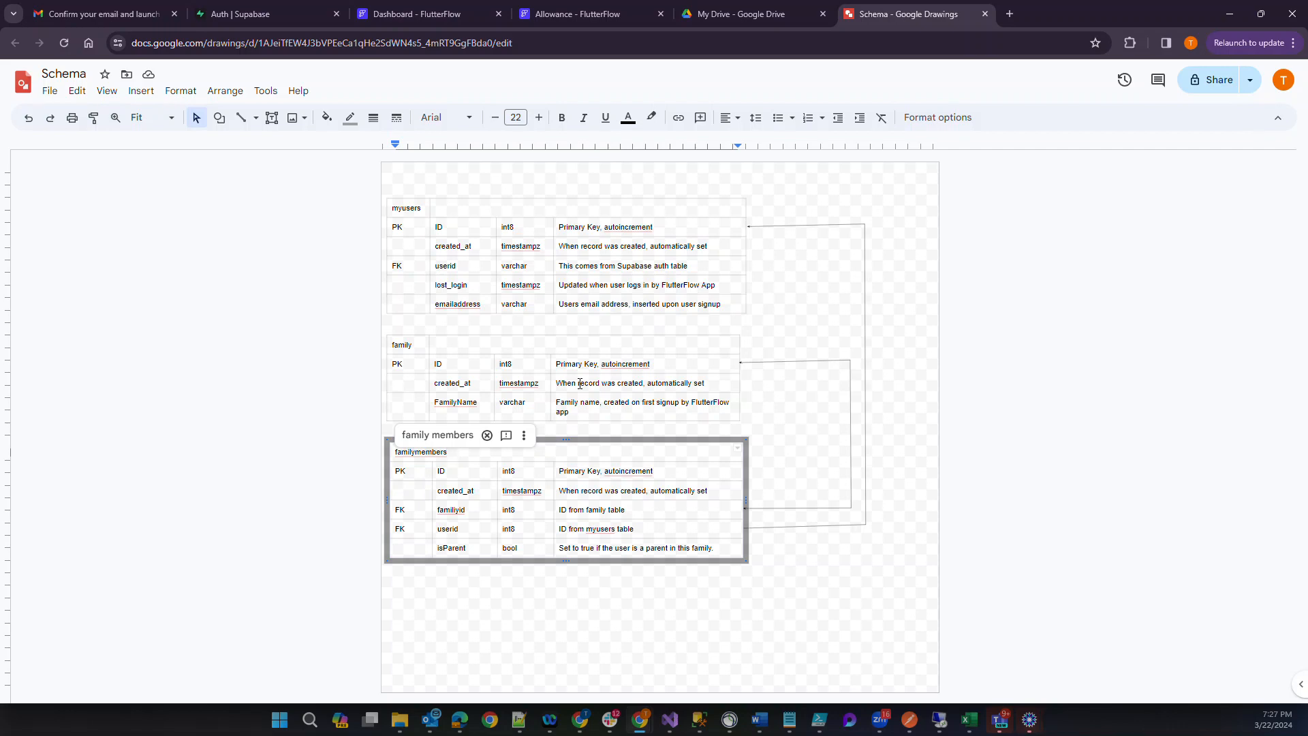
click(266, 13)
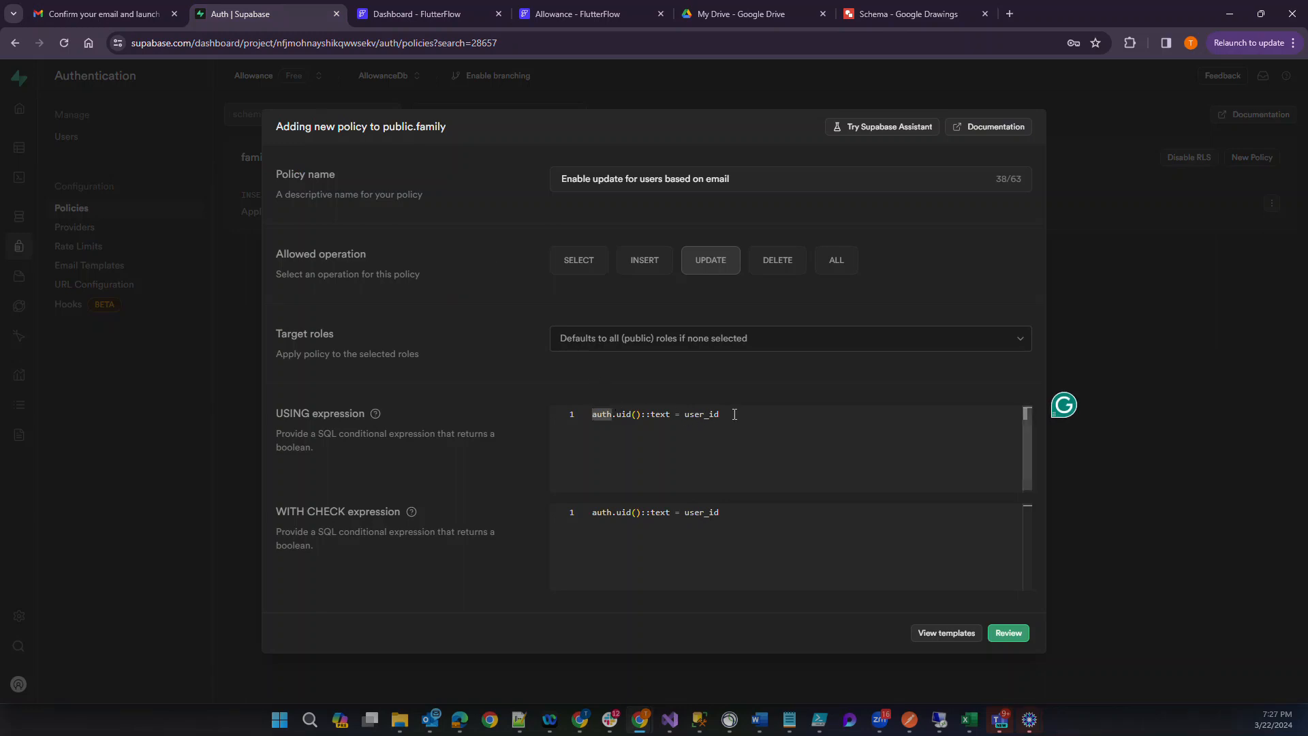
Discard the unsaved update policy for the family table.
drag(734, 415, 541, 396)
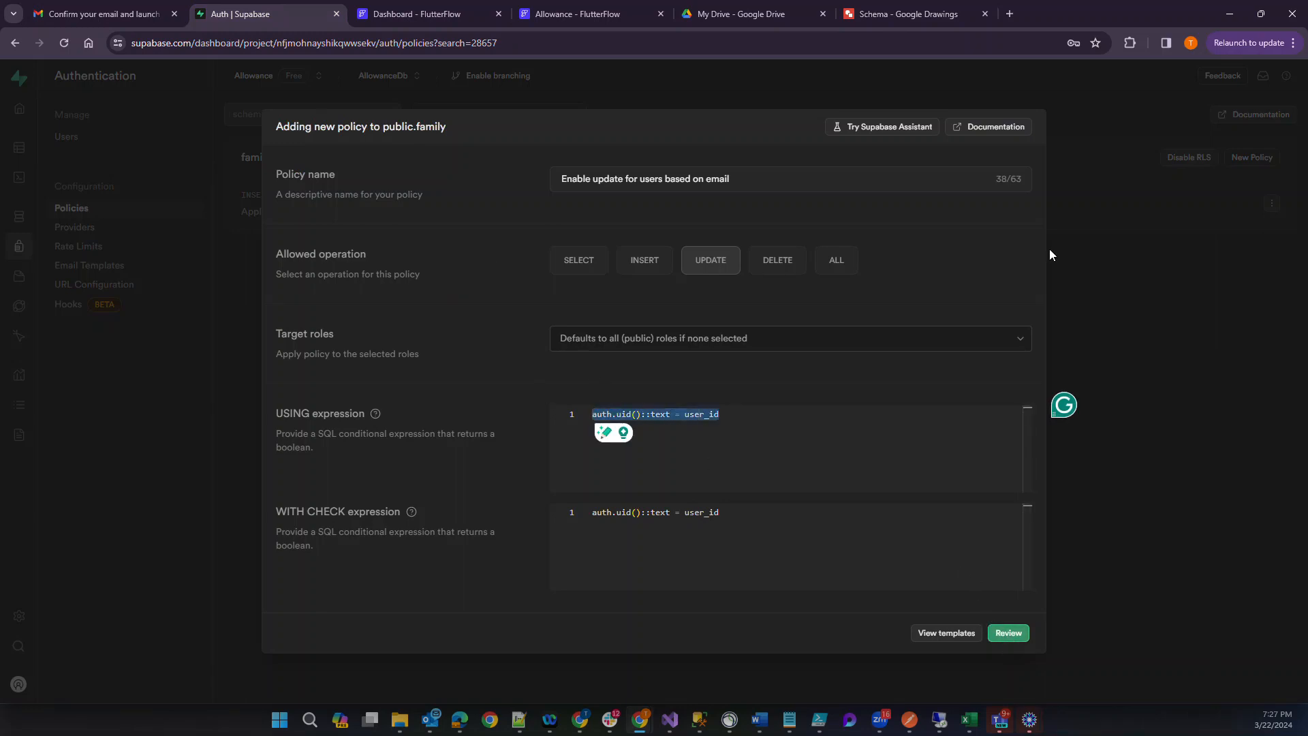
click(1097, 275)
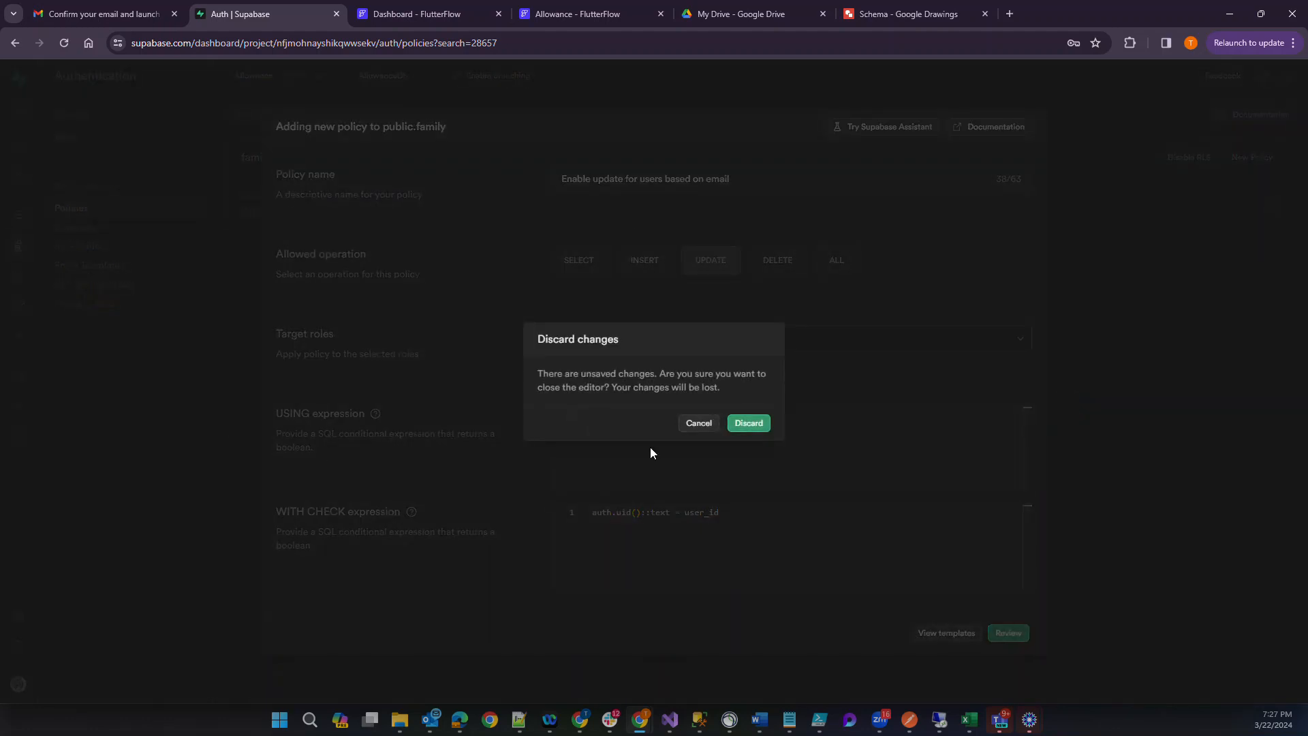
click(749, 423)
Create a new query in the SQL Editor that selects all columns from familymembers.
mouse_move(15, 152)
click(22, 176)
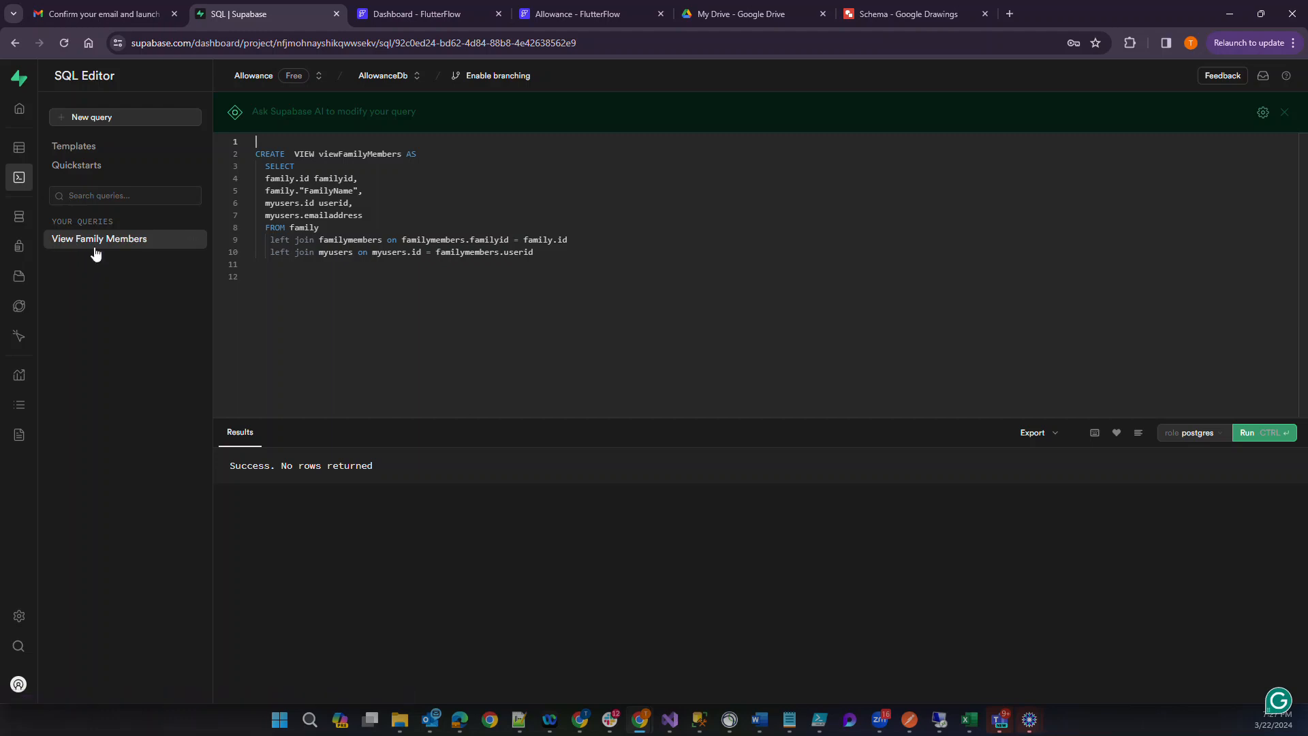
click(93, 120)
click(303, 156)
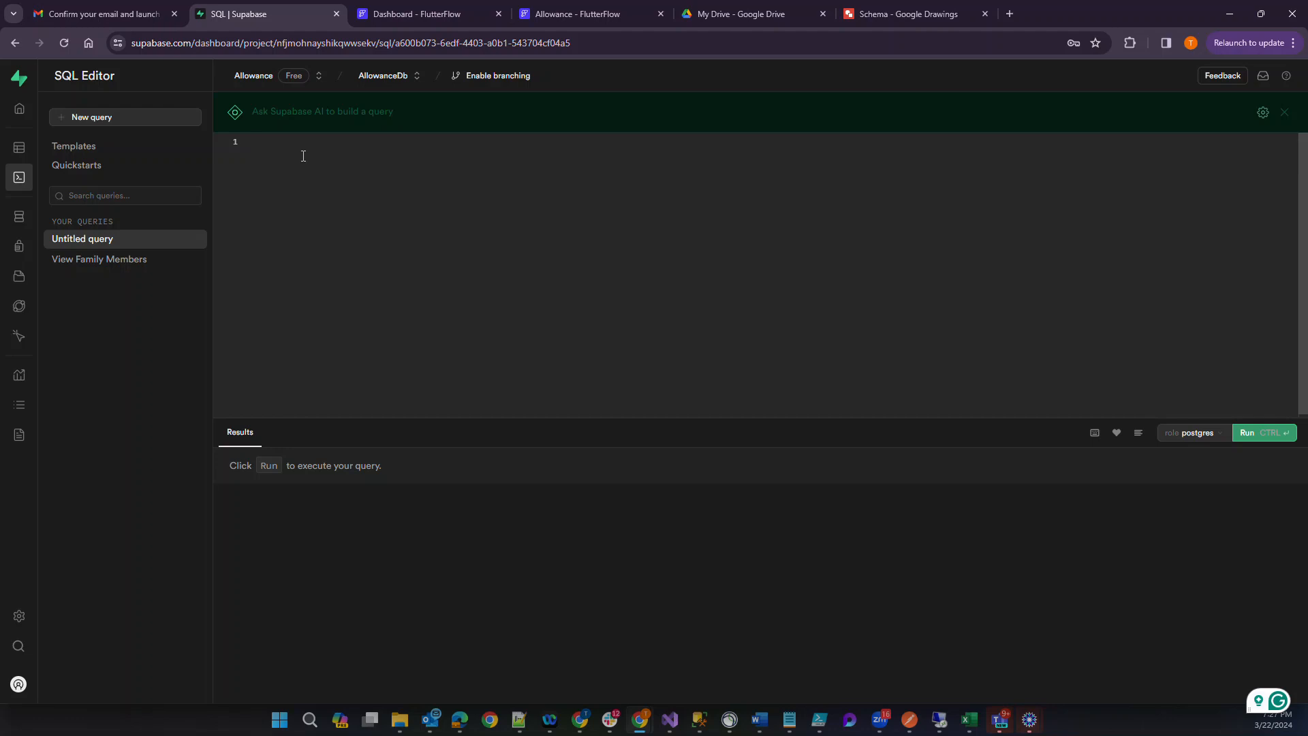
text(selec)
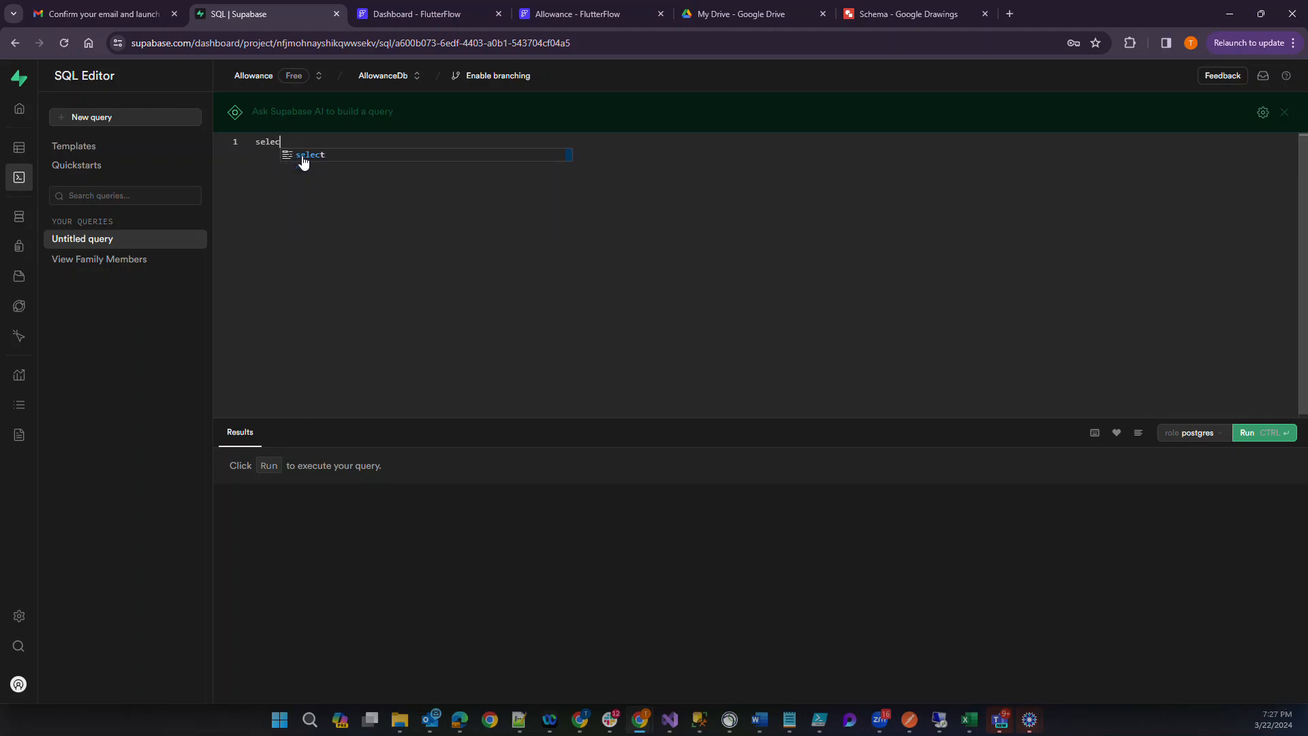
text(t *)
key(Return)
text(from)
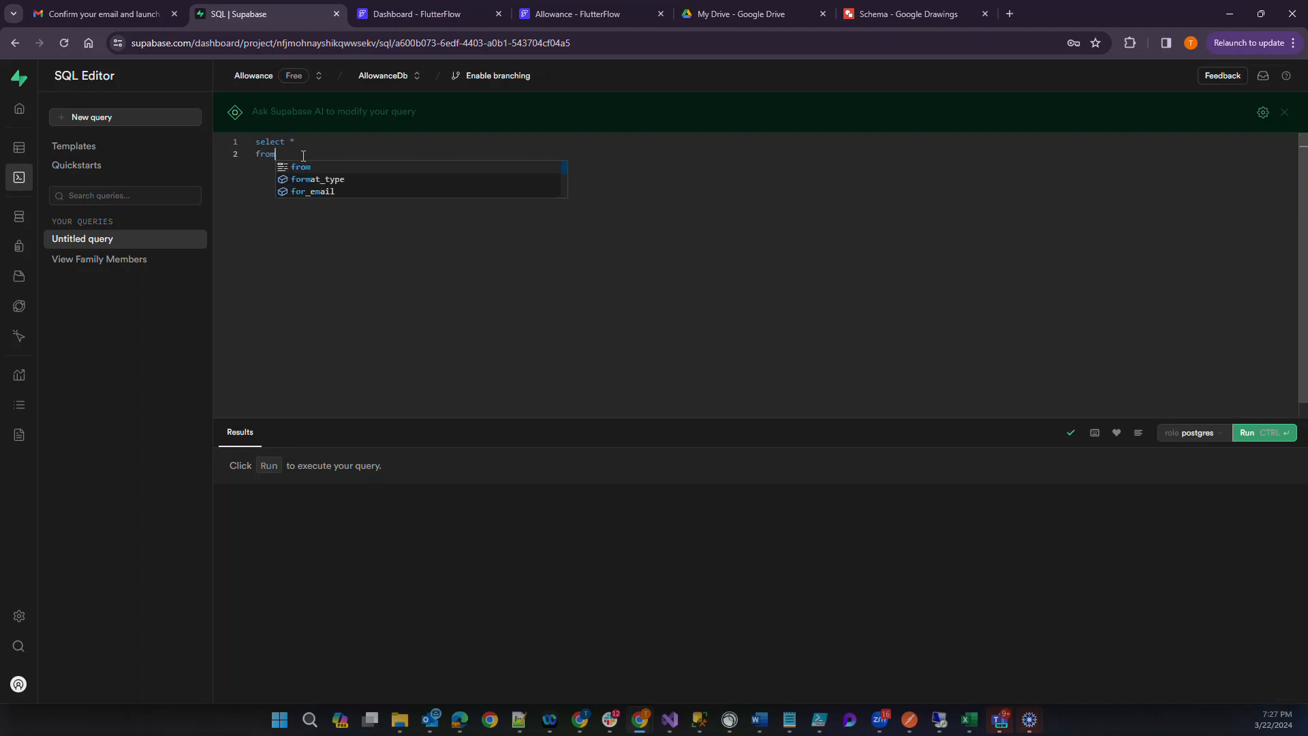
text( fami)
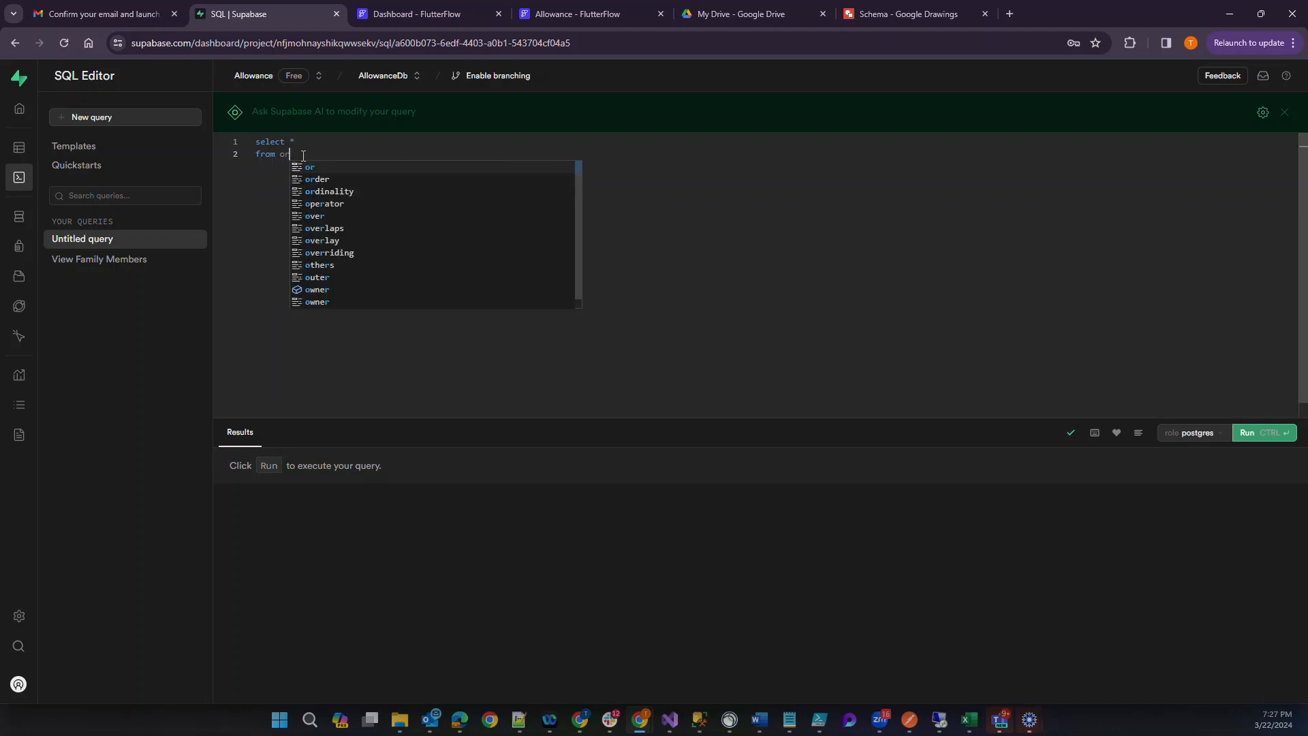
key(Down)
key(Down)
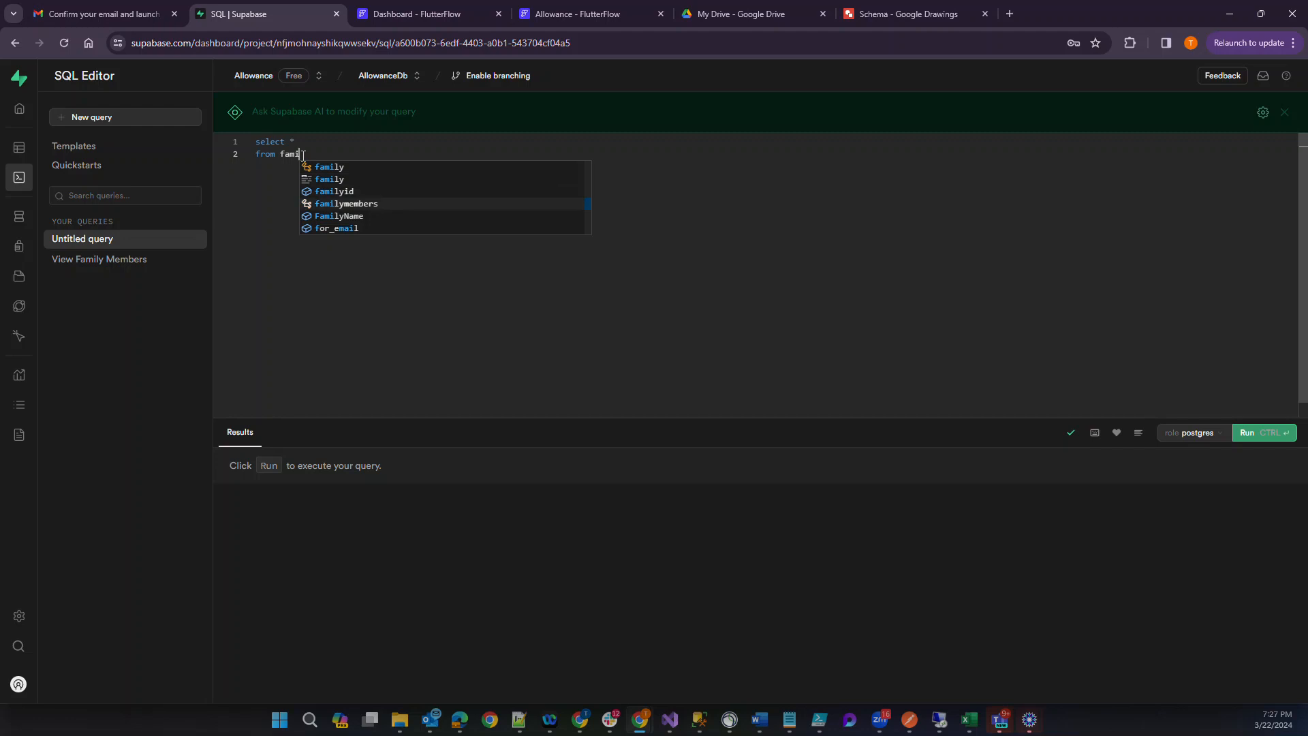
key(Return)
Filter the familymembers query with the condition where userid = 'asdfsd'.
text(where )
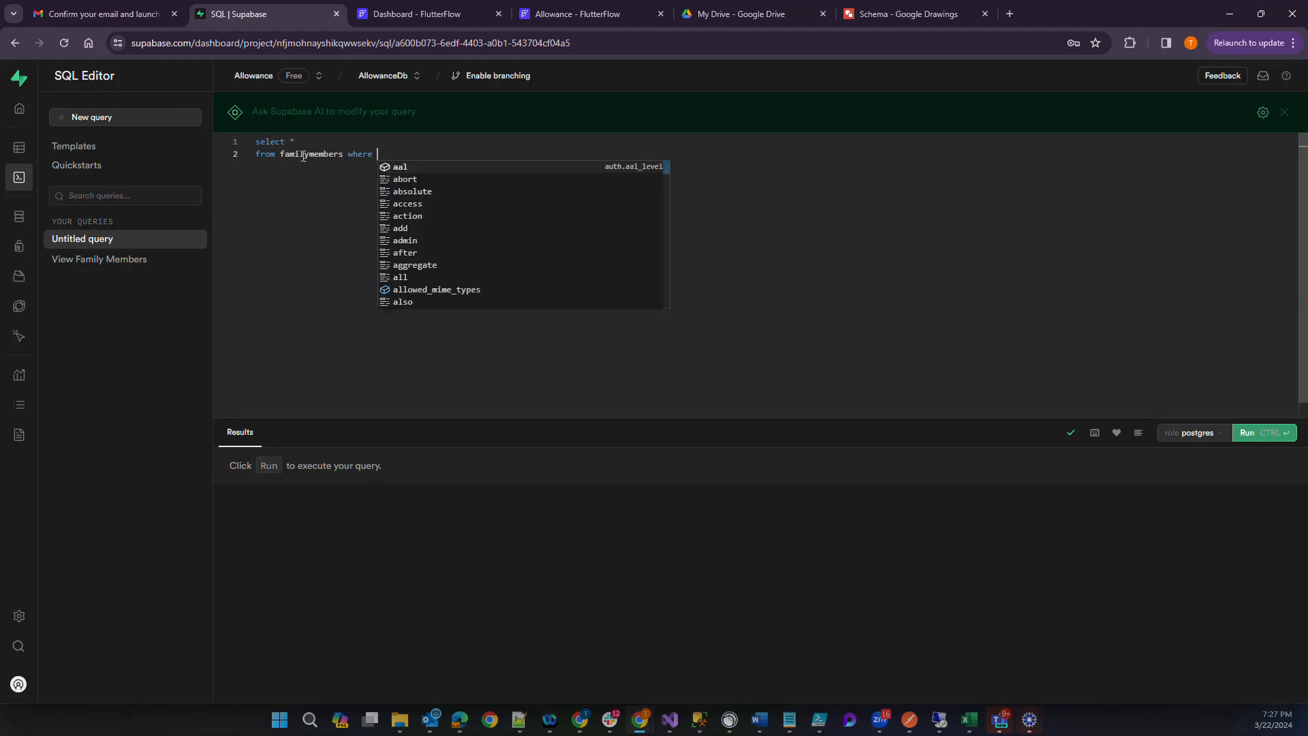
text(userid)
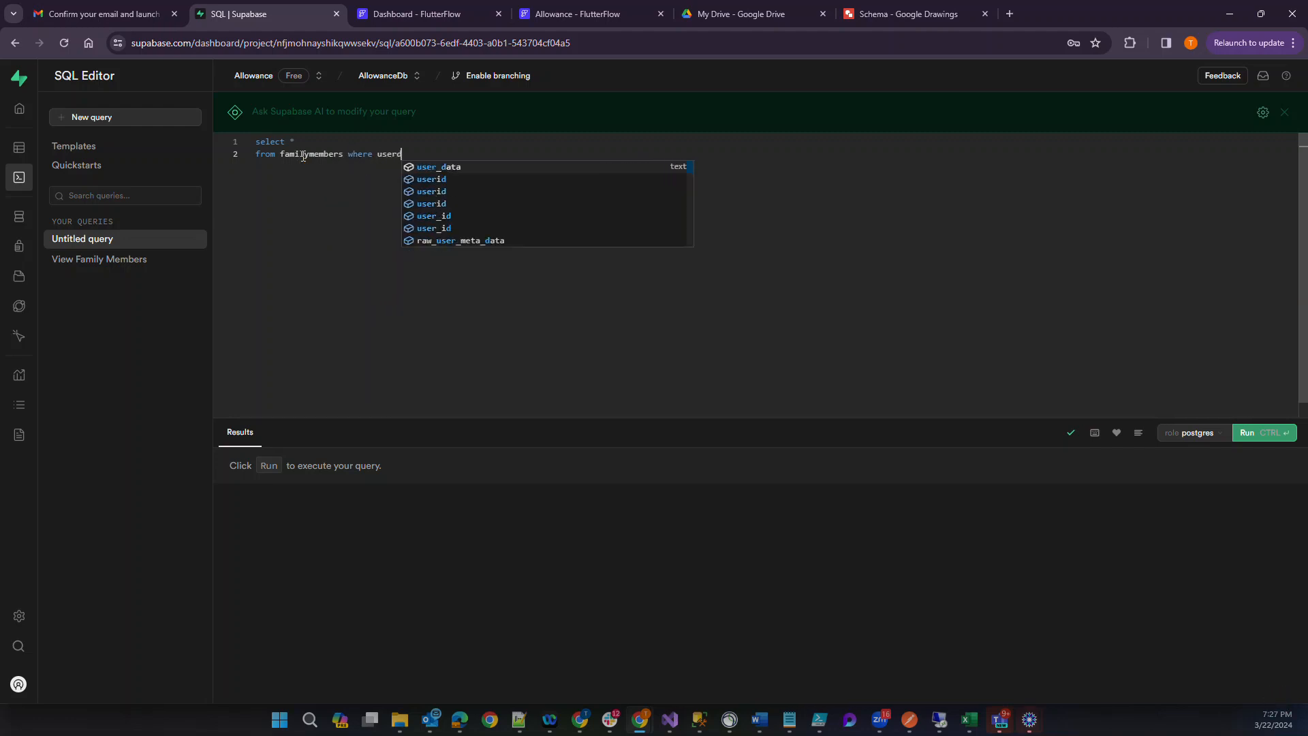
key(BackSpace)
key(BackSpace)
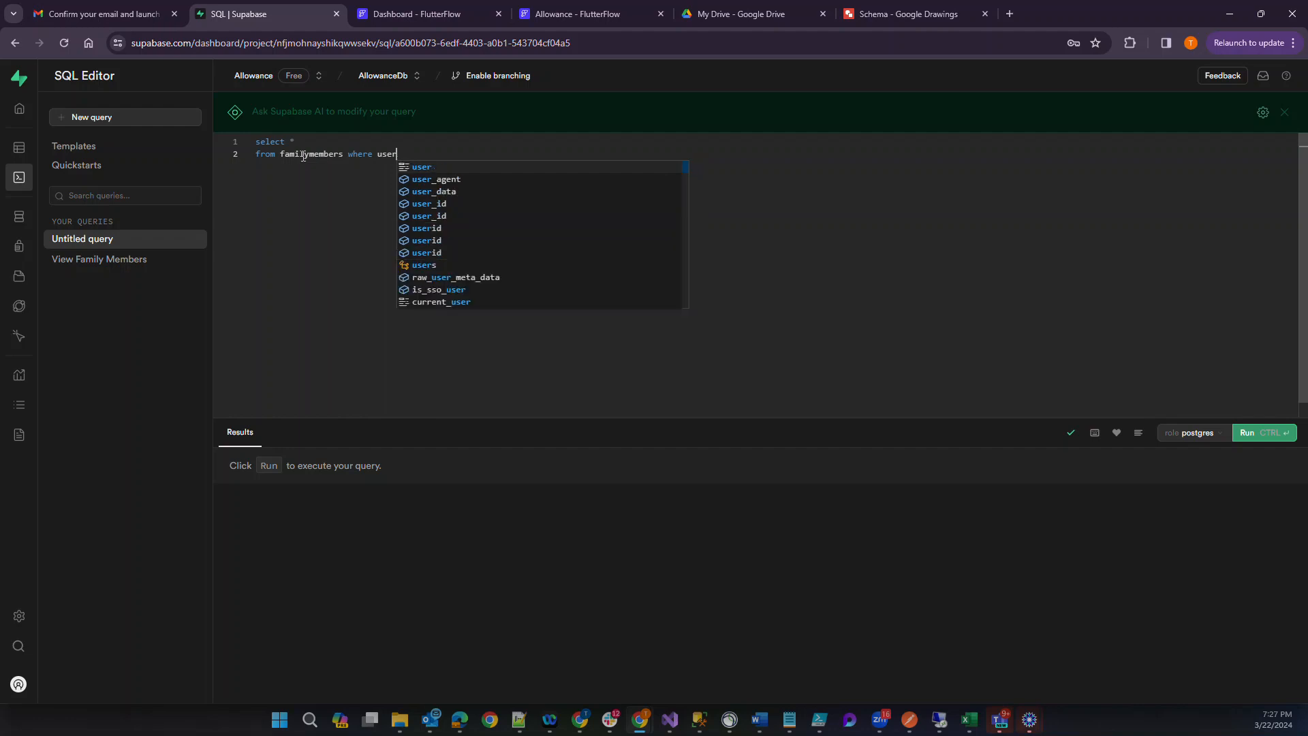
text(id)
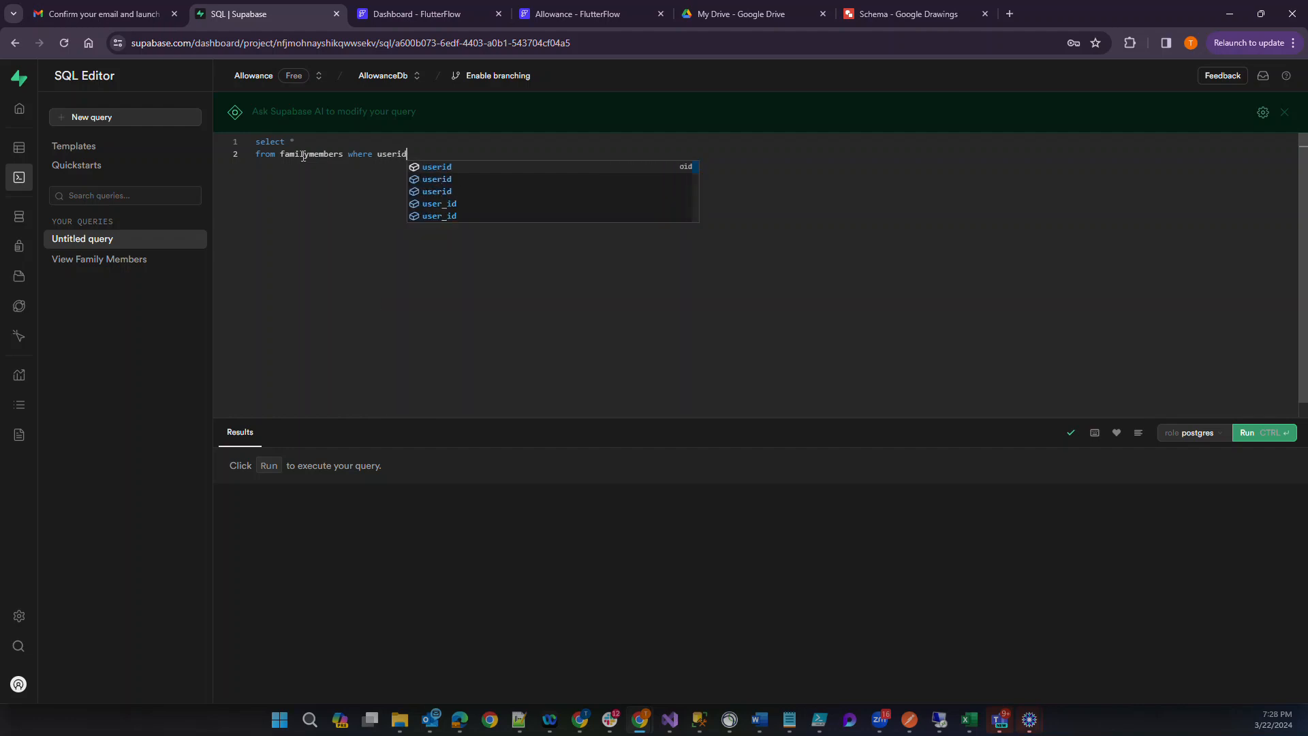
text( = )
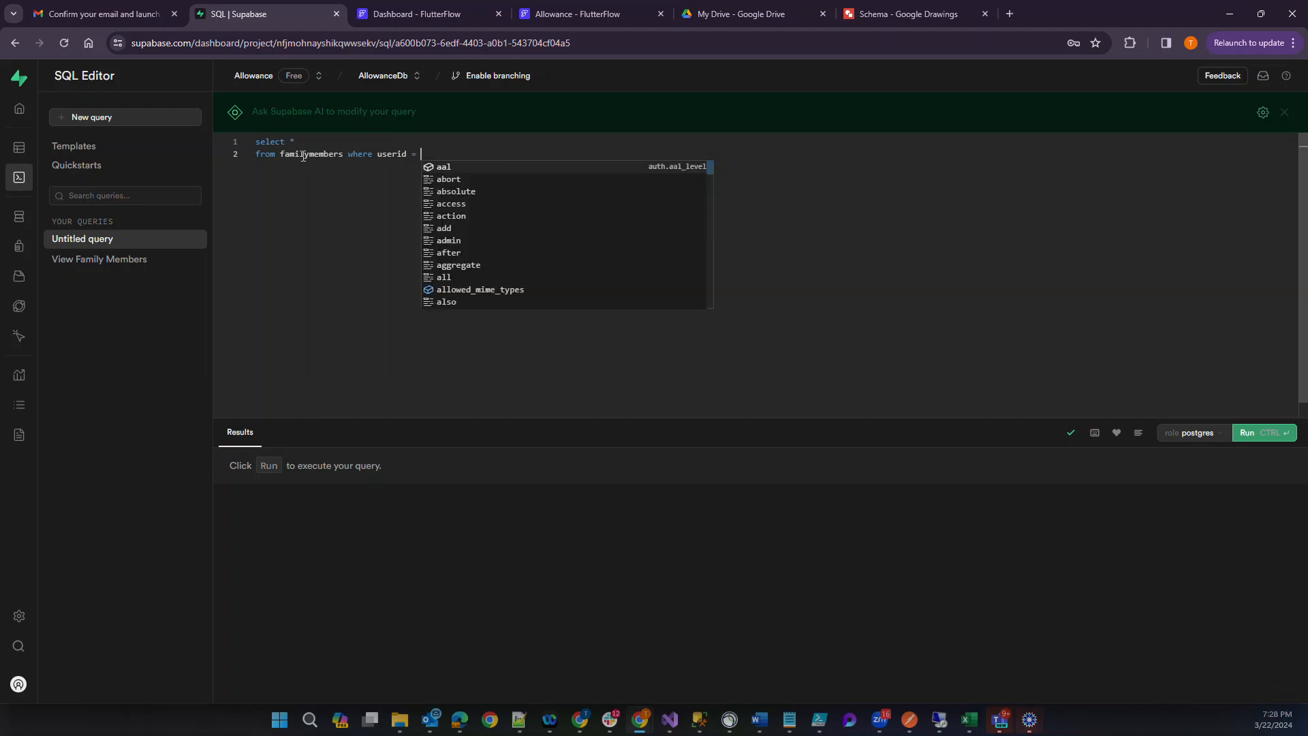
text('asdfsd')
key(Return)
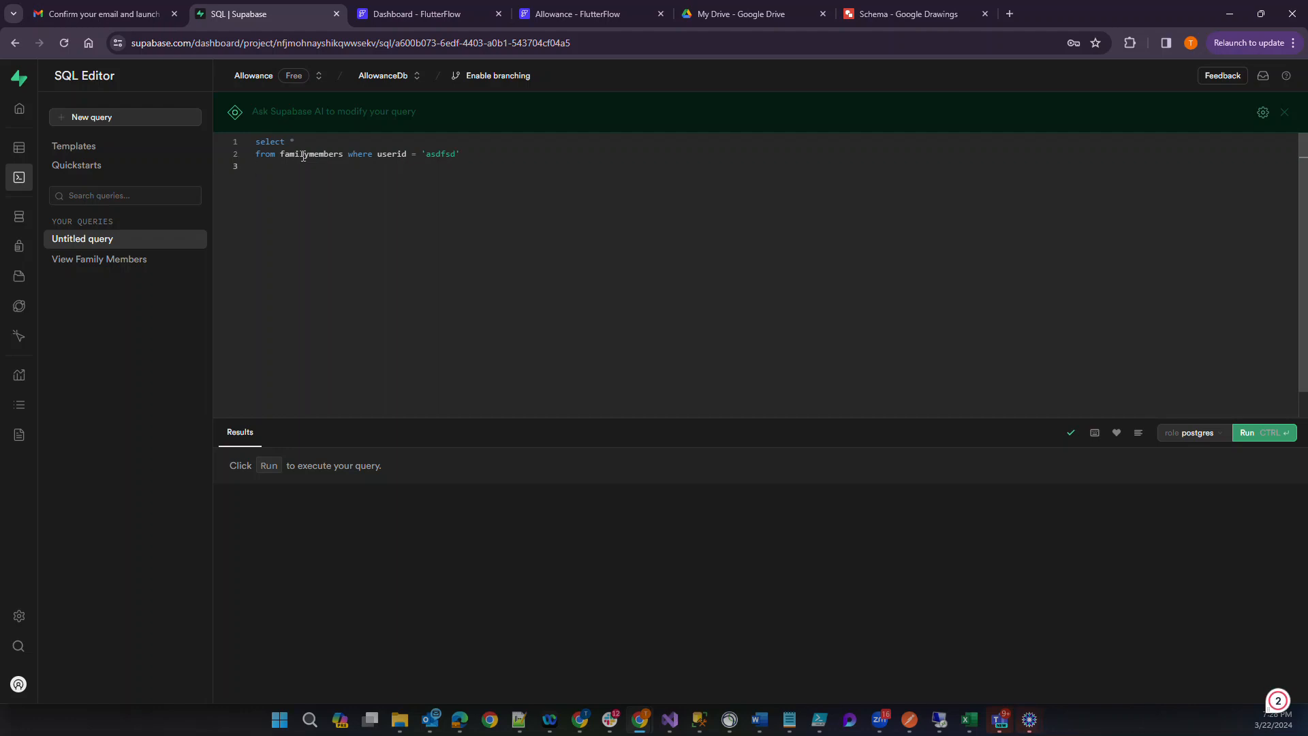
Replace the familymembers source and its filter with myusers where userid = 'sdfsad'.
key(Up)
key(Right)
key(Right)
key(Right)
key(shift+Right)
key(shift+Right)
key(shift+Right)
key(shift+Right)
key(shift+Right)
key(shift+Right)
key(shift+Right)
key(shift+Right)
key(shift+Right)
key(shift+Right)
key(shift+Right)
key(shift+Right)
key(shift+Right)
key(shift+Right)
key(shift+Right)
key(shift+Right)
key(shift+Right)
key(shift+Right)
key(shift+Right)
key(shift+Right)
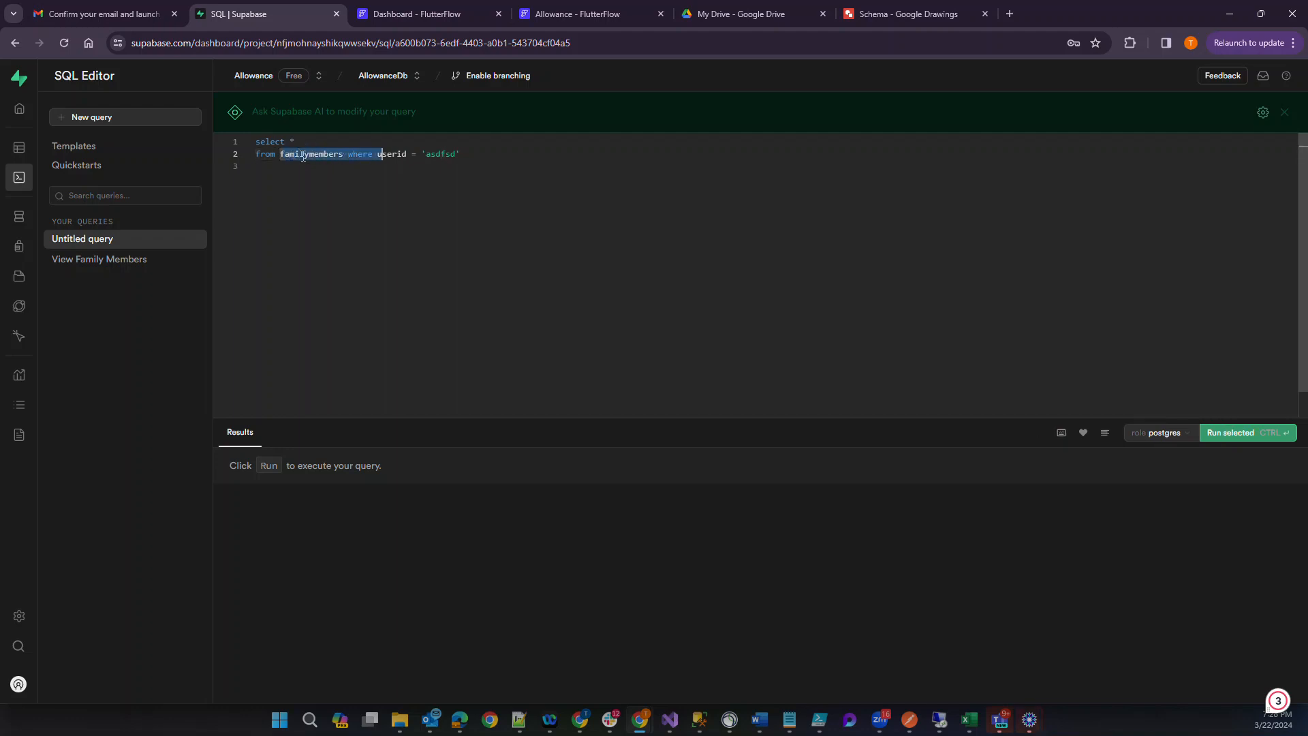
key(shift+Right)
key(shift+Right)
key(shift+Right)
key(shift+Right)
key(shift+Right)
key(shift+Right)
key(shift+Right)
key(shift+Right)
key(shift+Right)
key(shift+Right)
key(shift+Right)
key(shift+Right)
key(shift+Right)
key(shift+Right)
key(shift+Right)
key(shift+Right)
key(shift+Right)
text(myus)
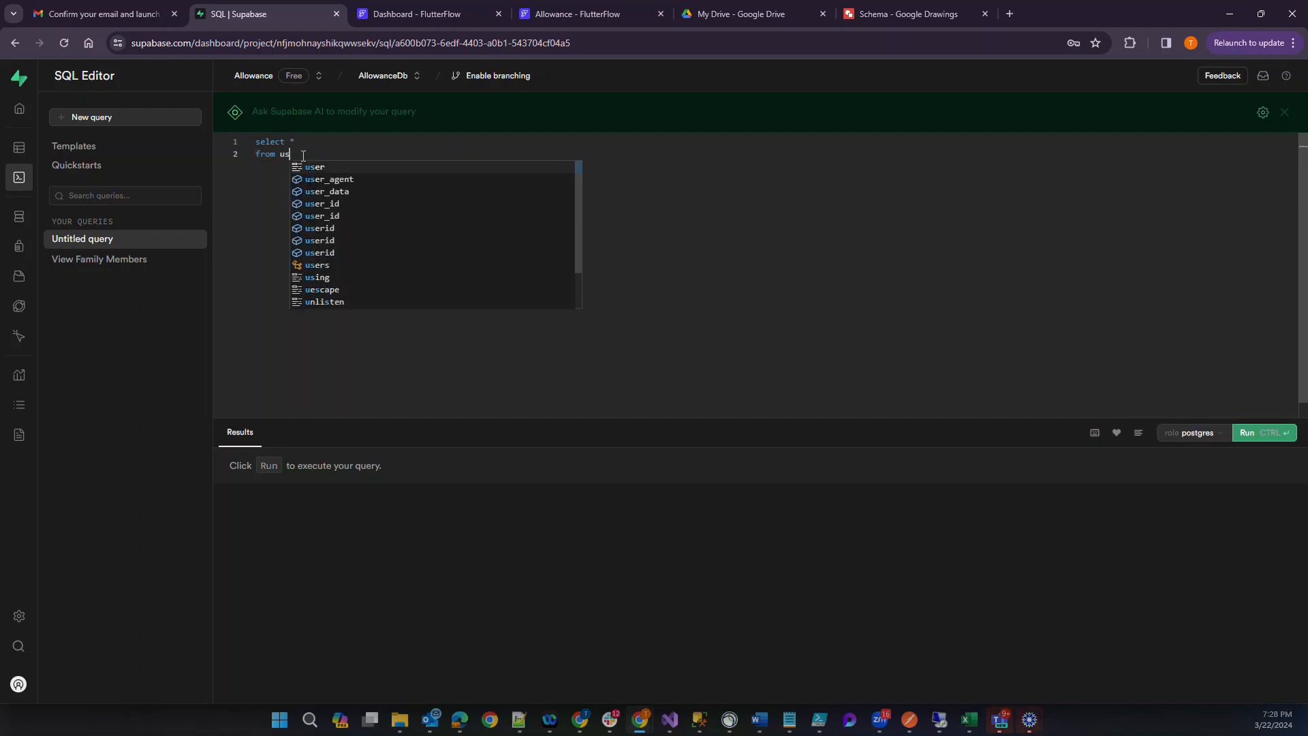
text(ers wher)
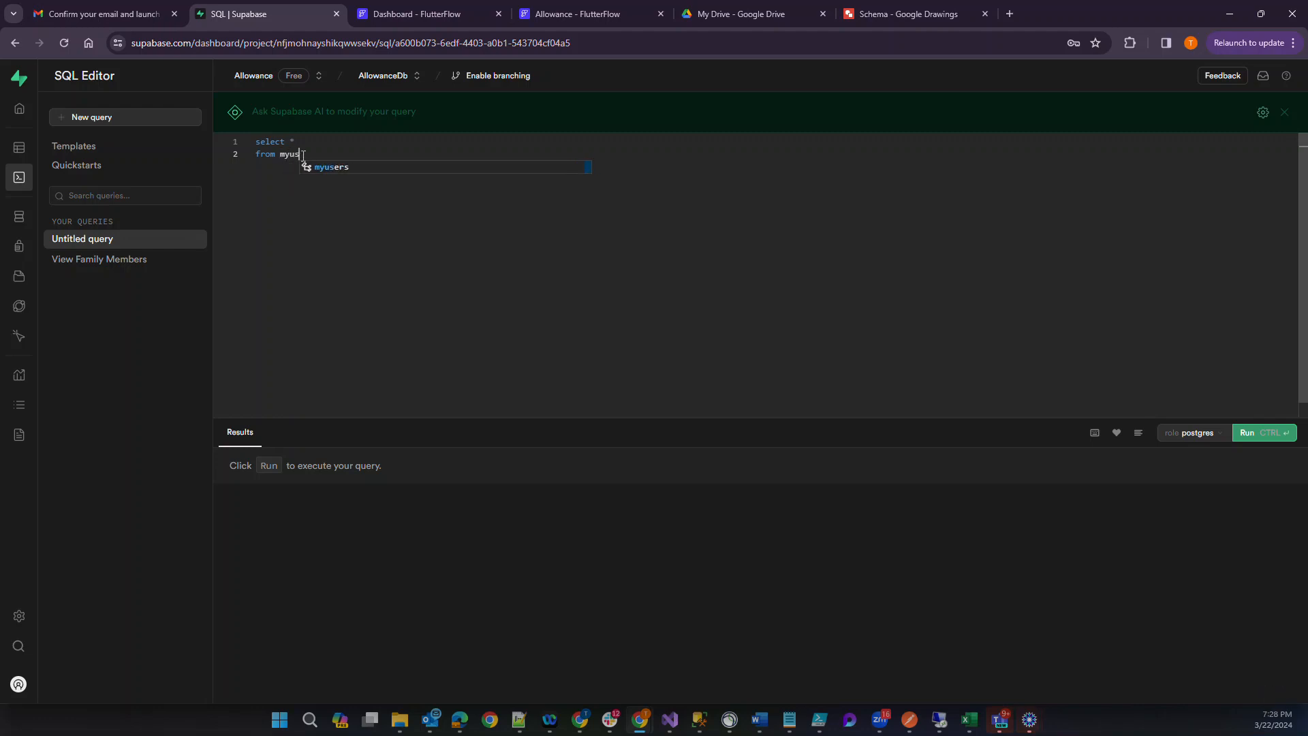
text(e userid)
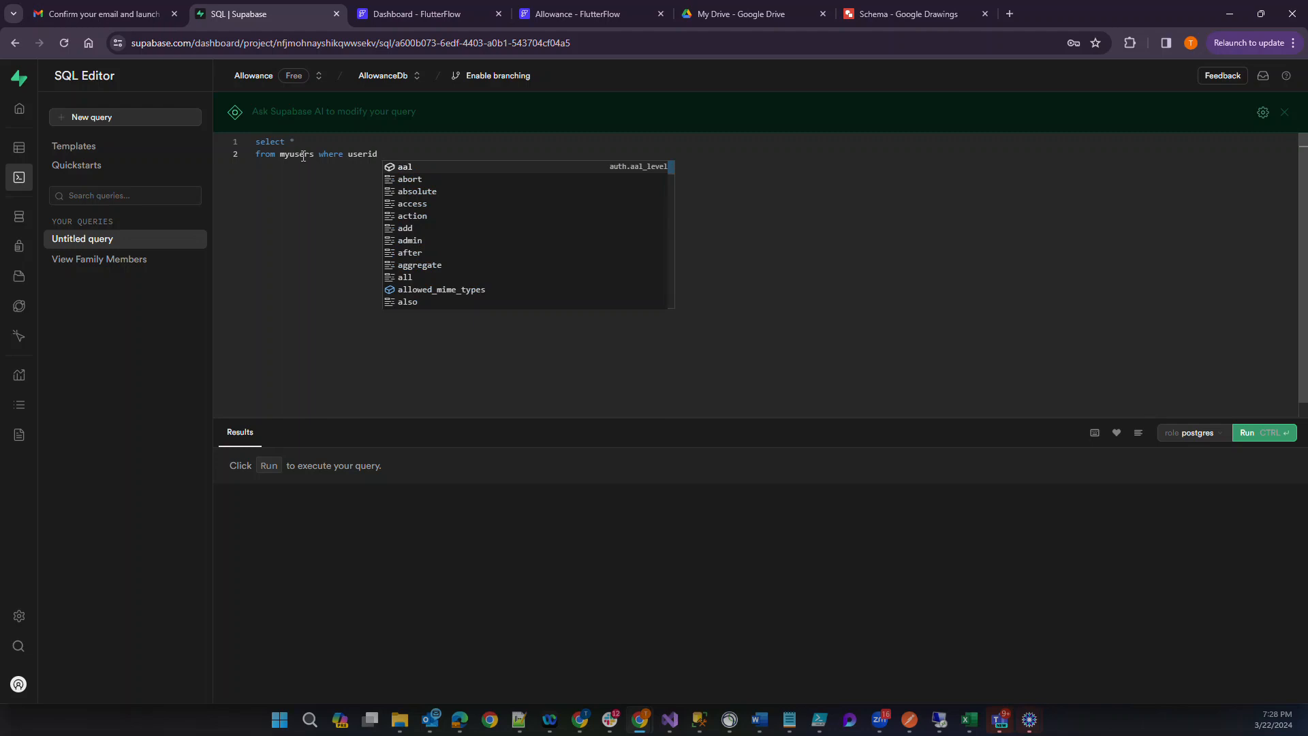
key(BackSpace)
text(= )
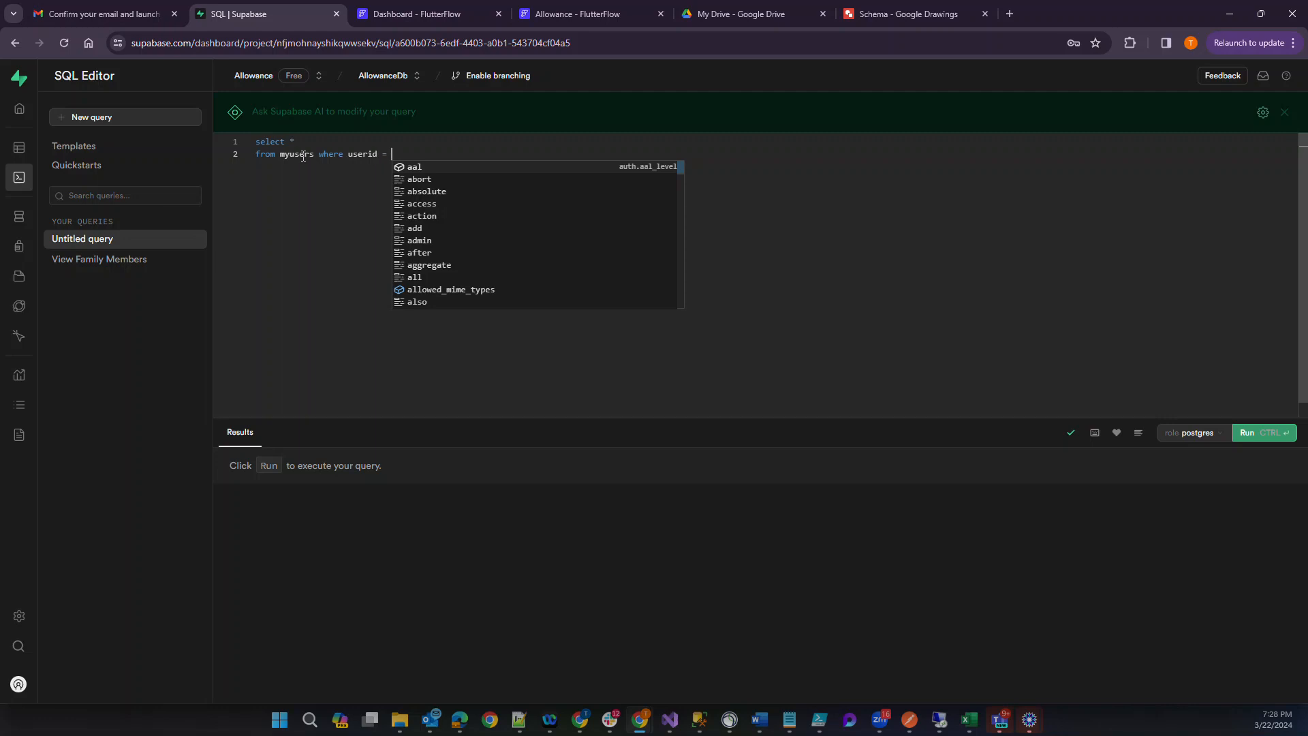
text('sdfsad')
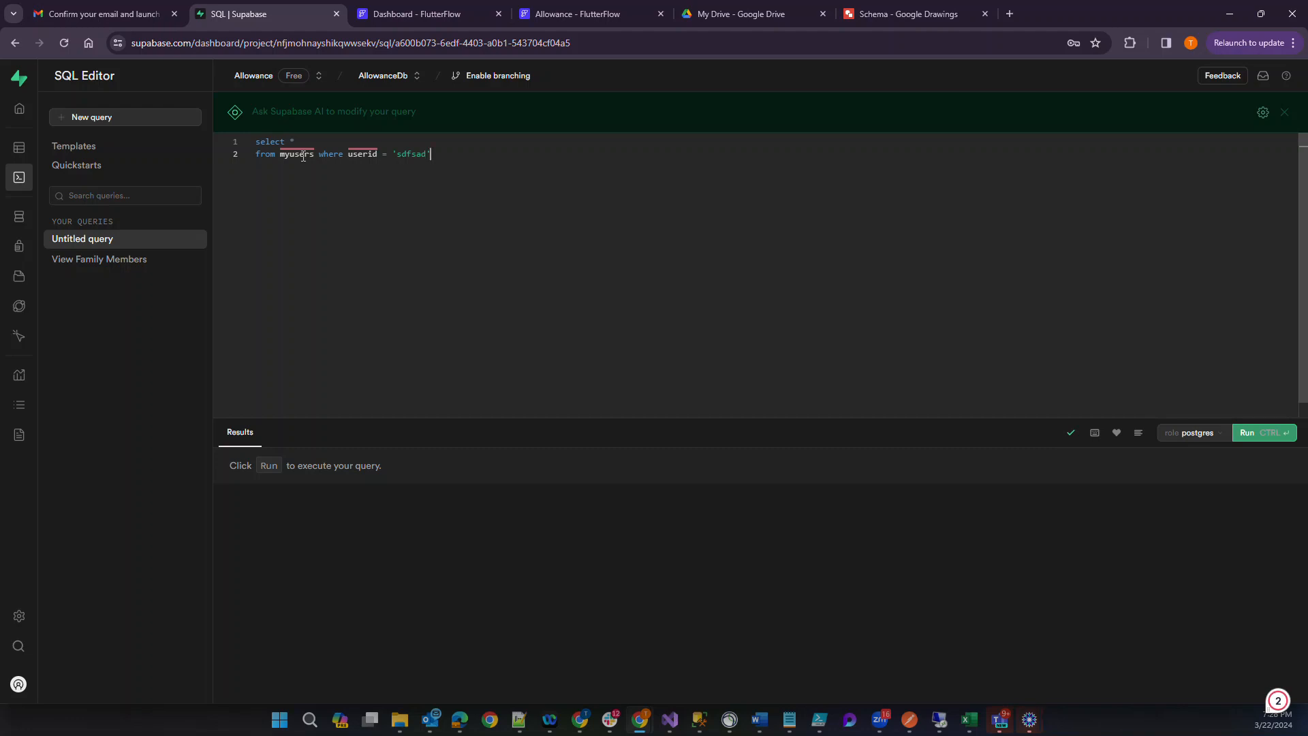
Add a join to the familymembers table on a new line below the myusers line.
key(Return)
text(join )
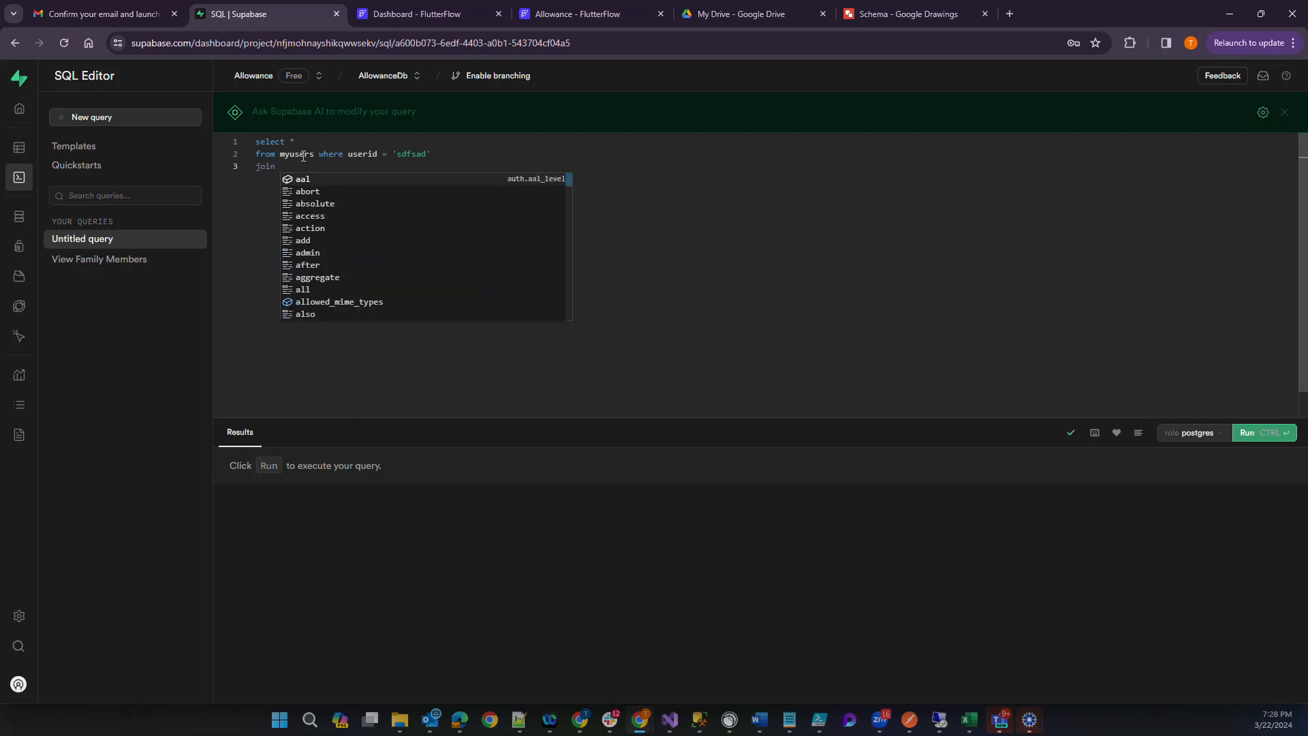
text(familymembers)
key(Down)
key(Down)
key(Down)
key(Return)
text(on )
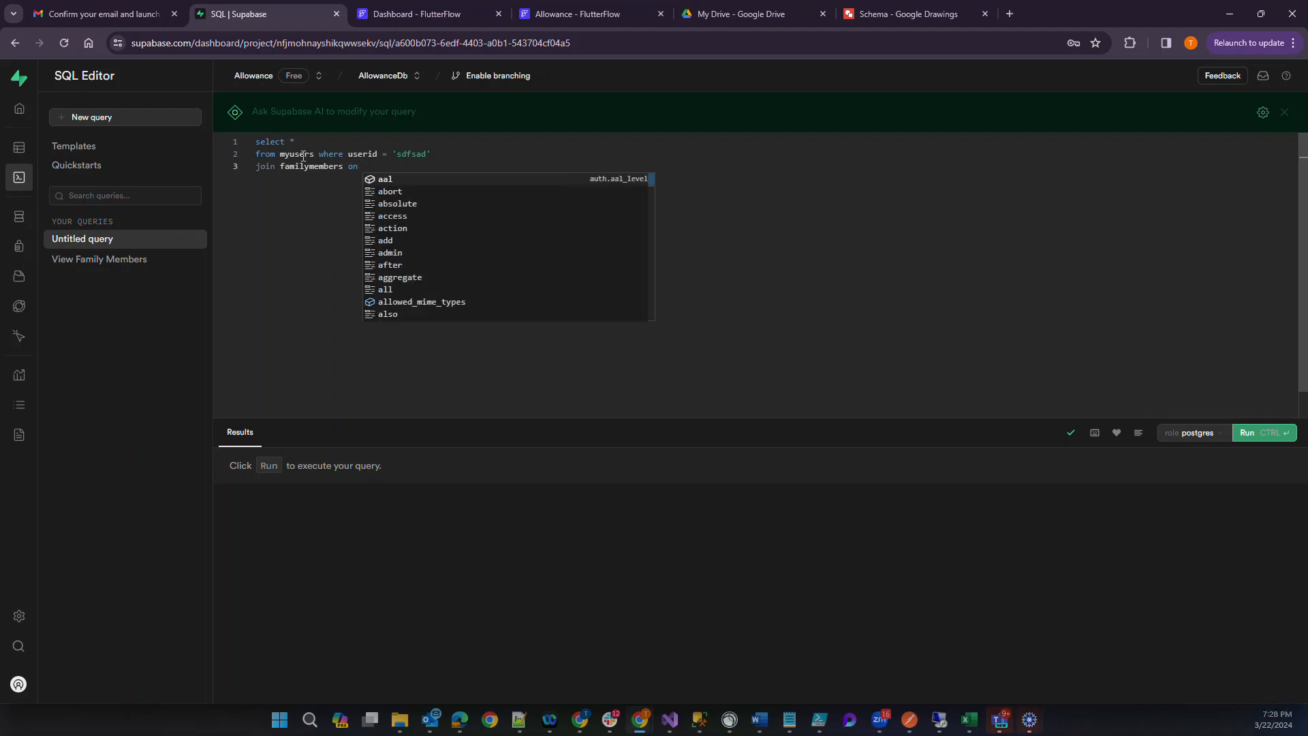
text(familymembers)
Complete the join condition as familymembers.userid = myusers.id.
key(Down)
key(Down)
key(Down)
key(Return)
text(.)
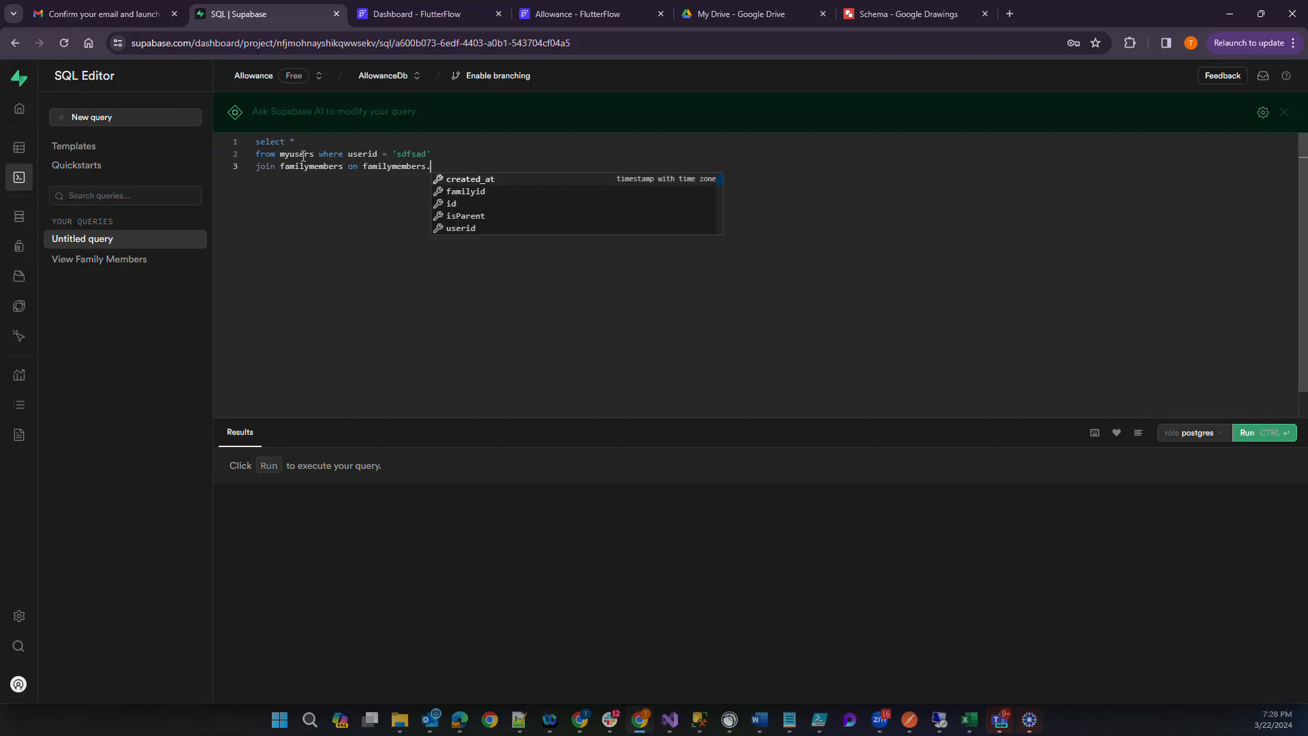
key(Down)
key(Down)
key(Down)
key(Down)
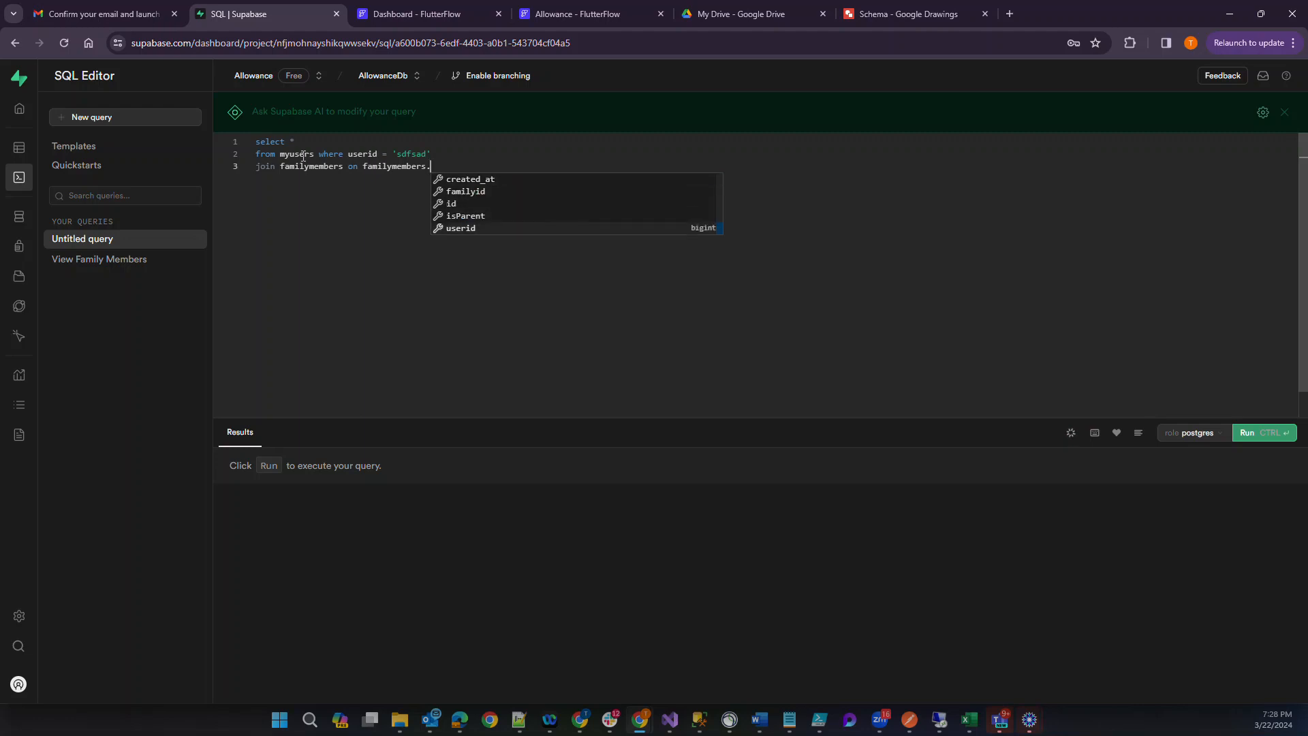
key(Return)
text(= )
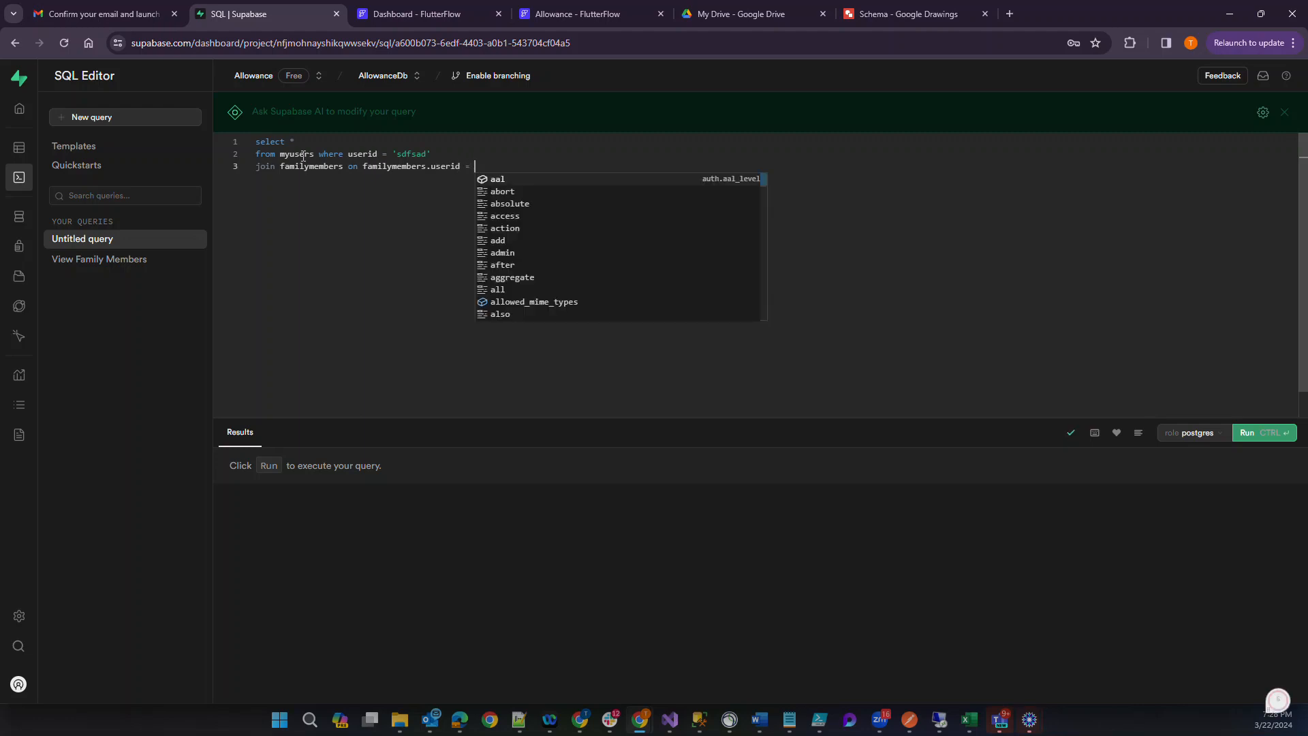
text(myusers.id)
key(Return)
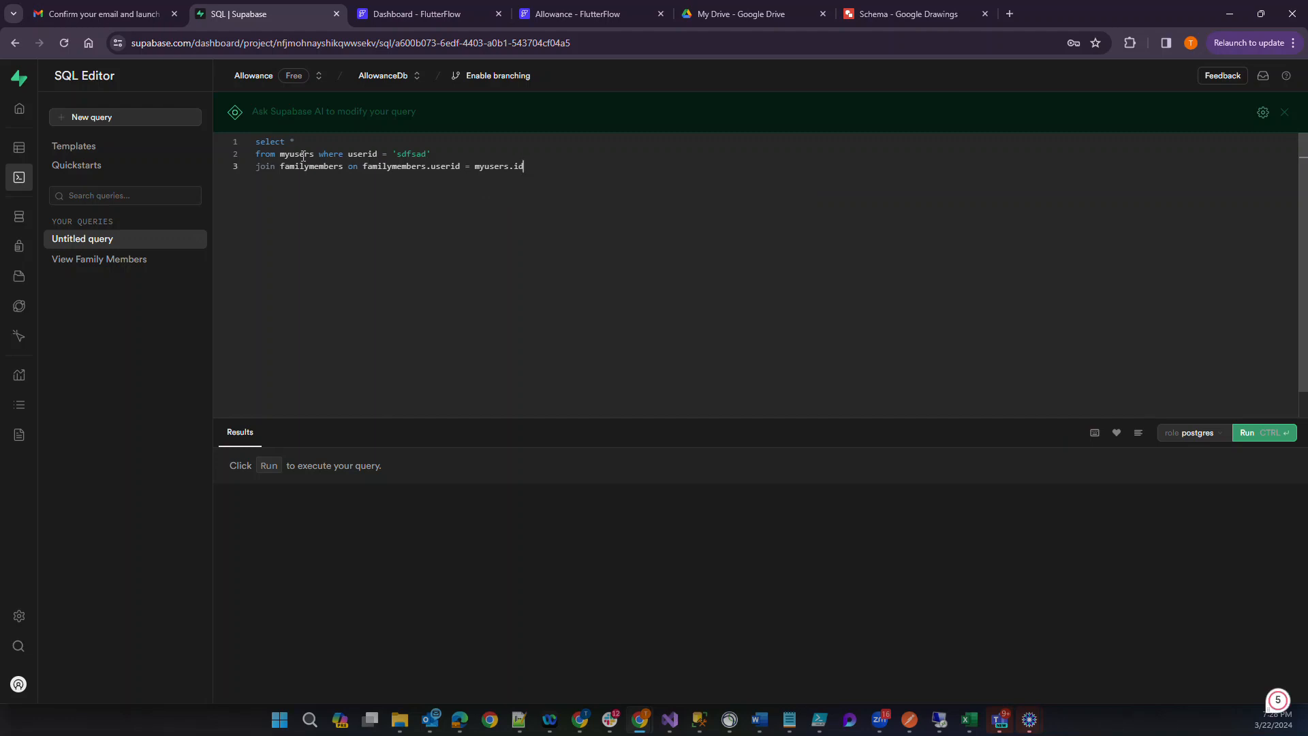
Replace the asterisk in the select clause with familymembers.familyid.
key(Up)
key(Up)
text(fami)
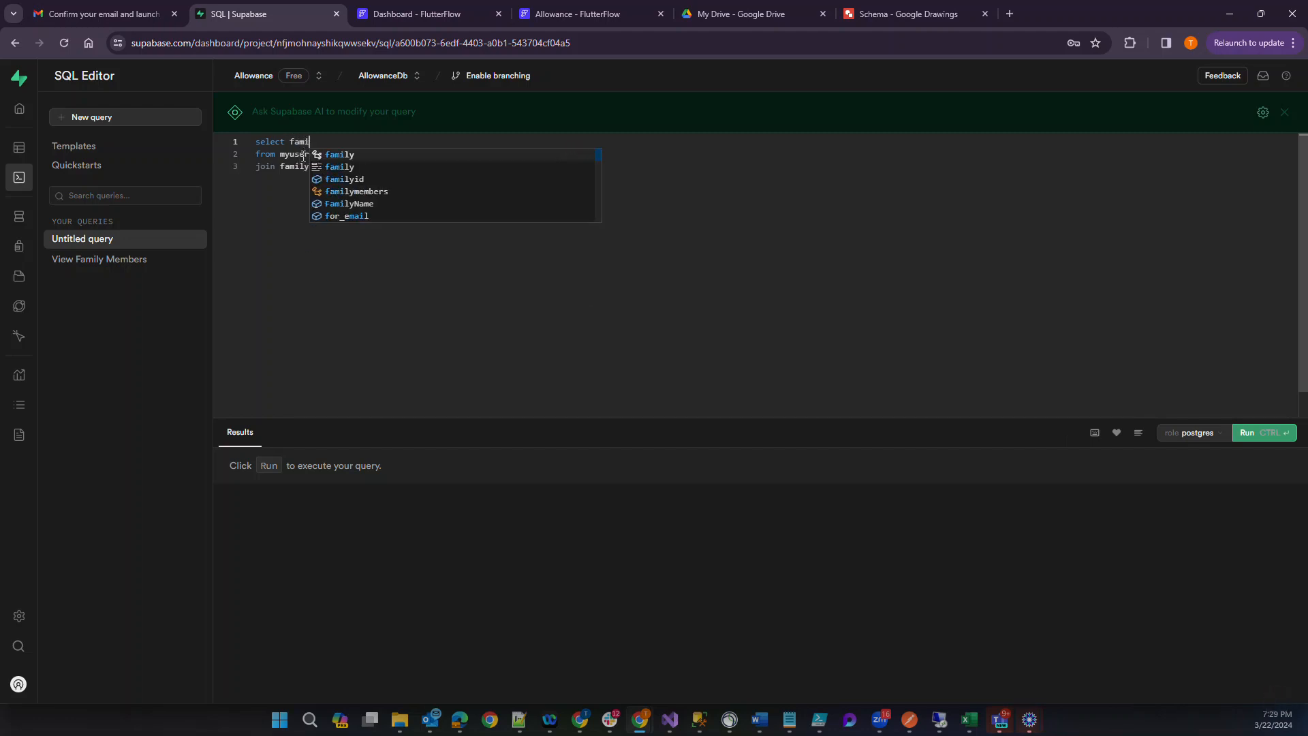
key(Down)
key(Down)
key(Return)
text(.)
key(Down)
key(Down)
key(Down)
key(Down)
key(Up)
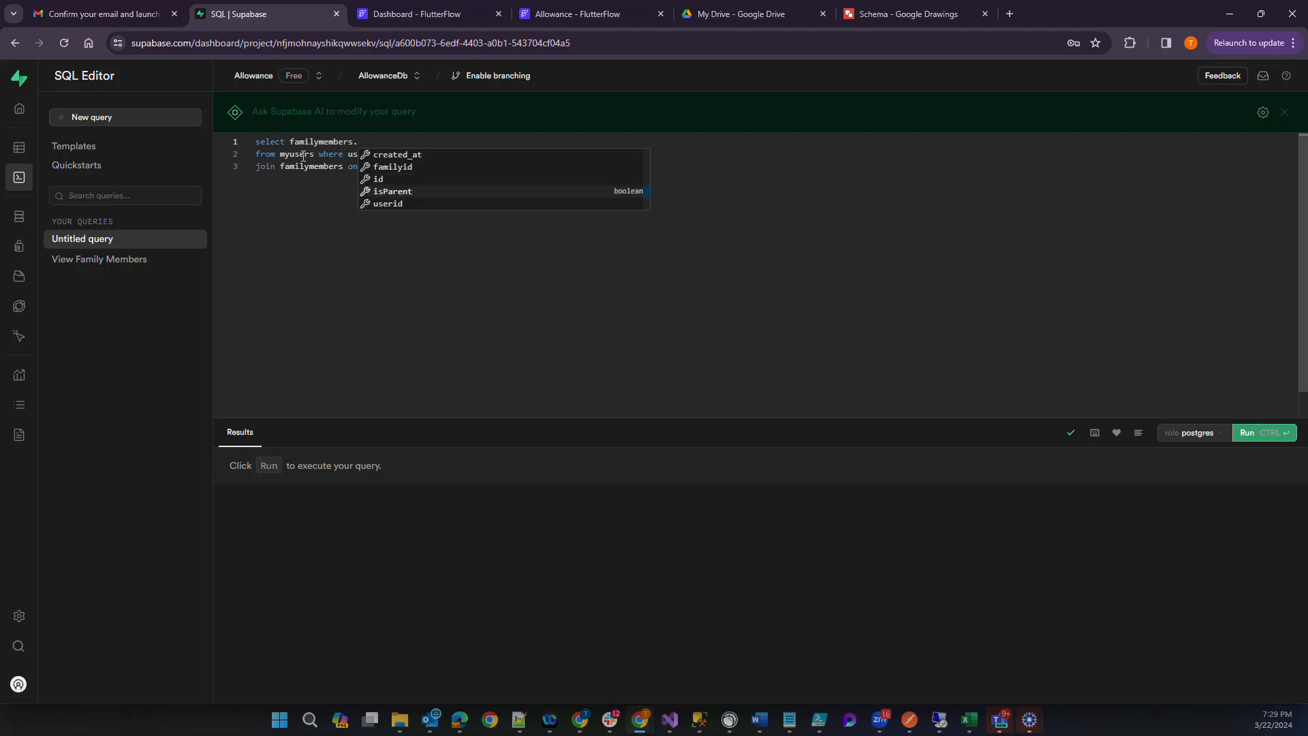
key(Up)
key(Up)
key(Return)
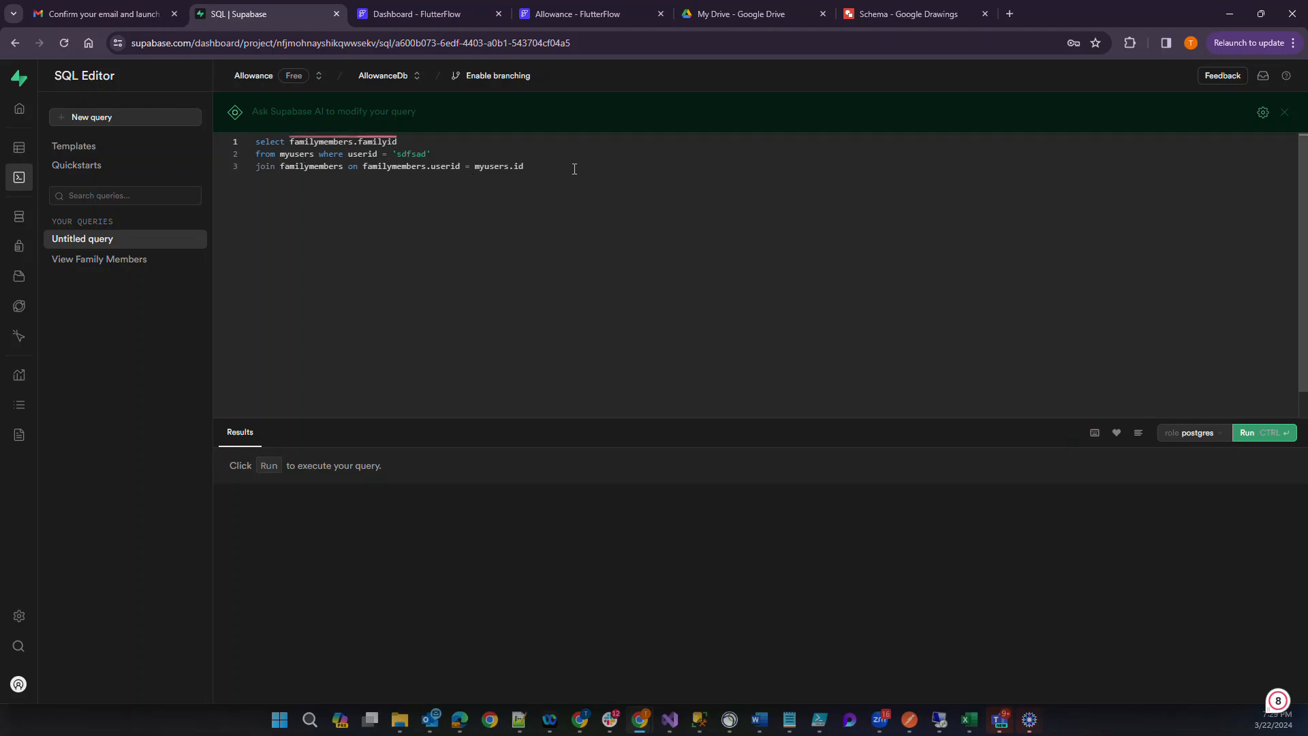
Run the full query joining myusers with familymembers.
drag(573, 166, 240, 114)
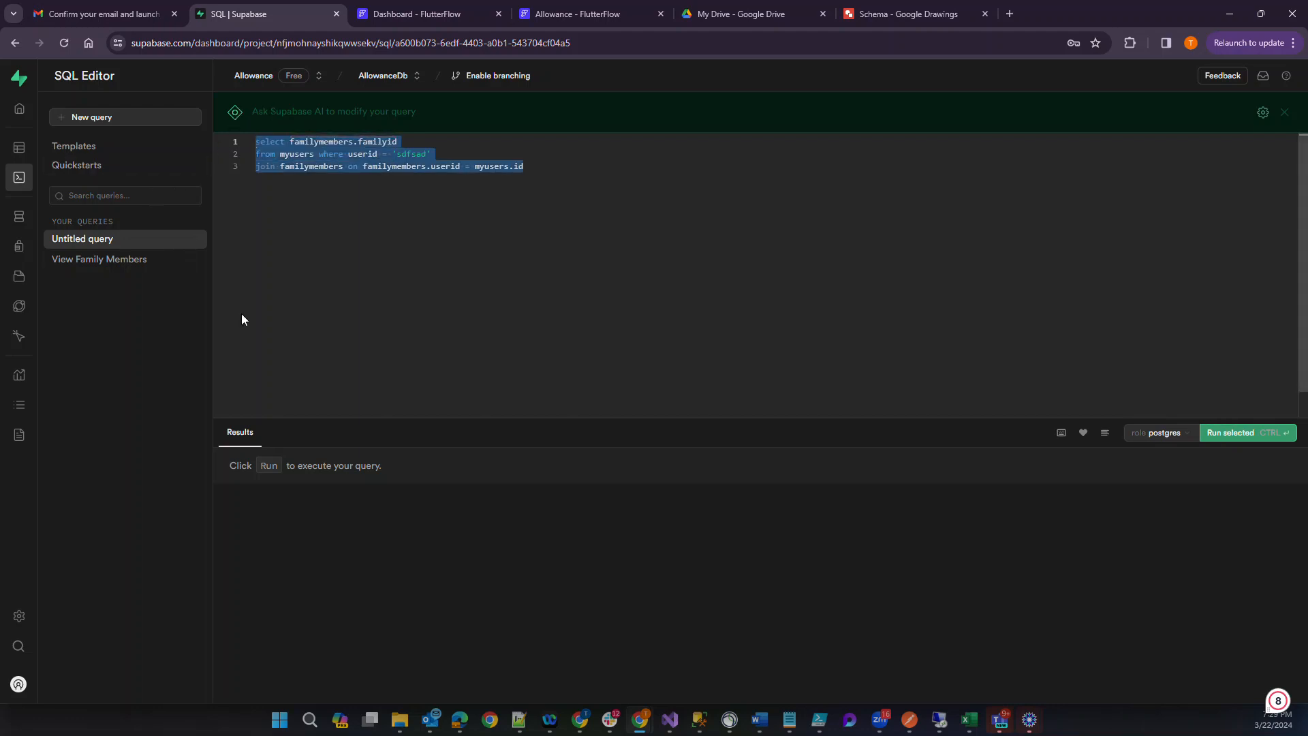
click(321, 256)
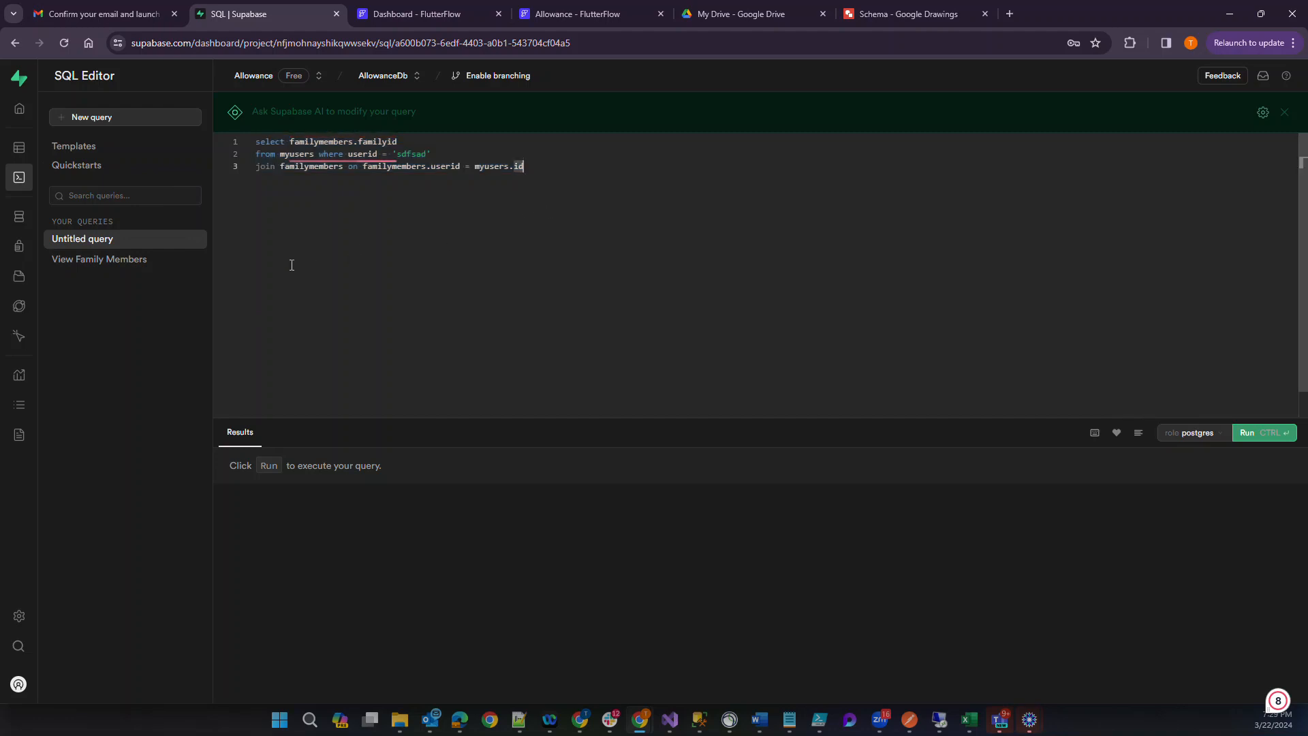
drag(295, 239, 221, 85)
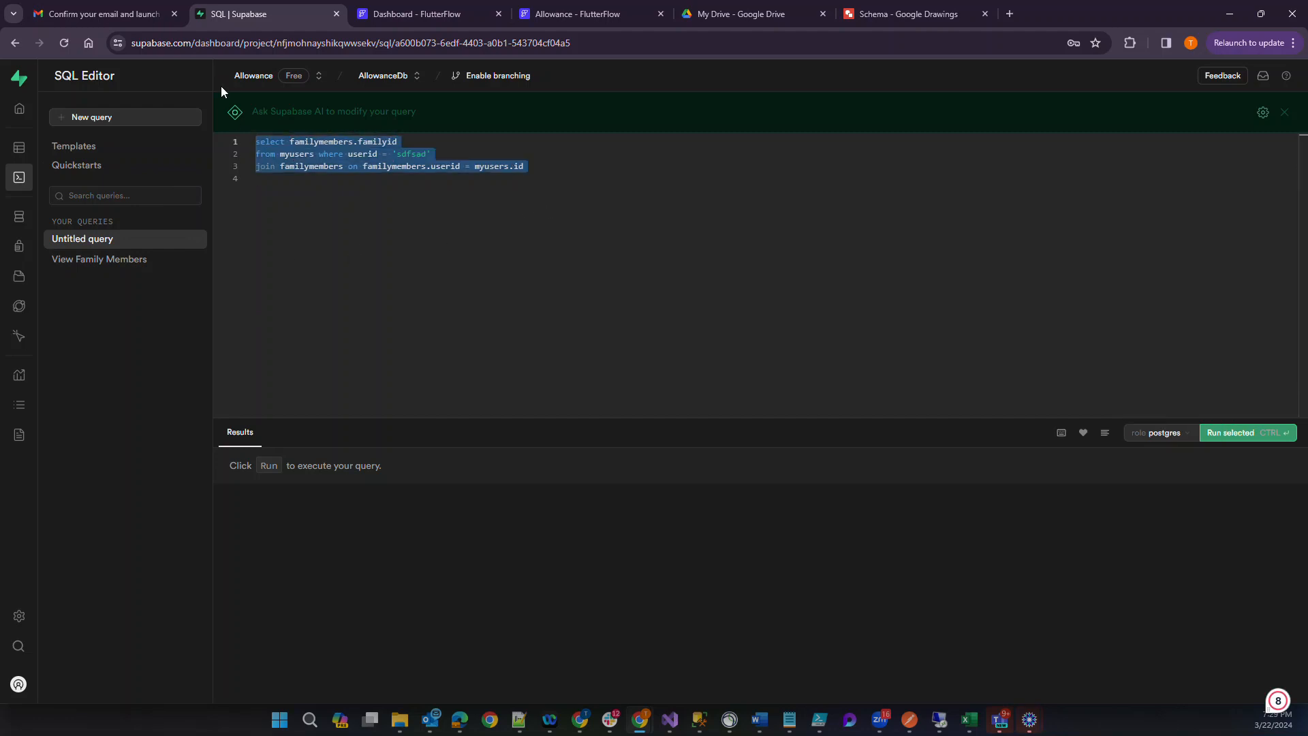
click(283, 204)
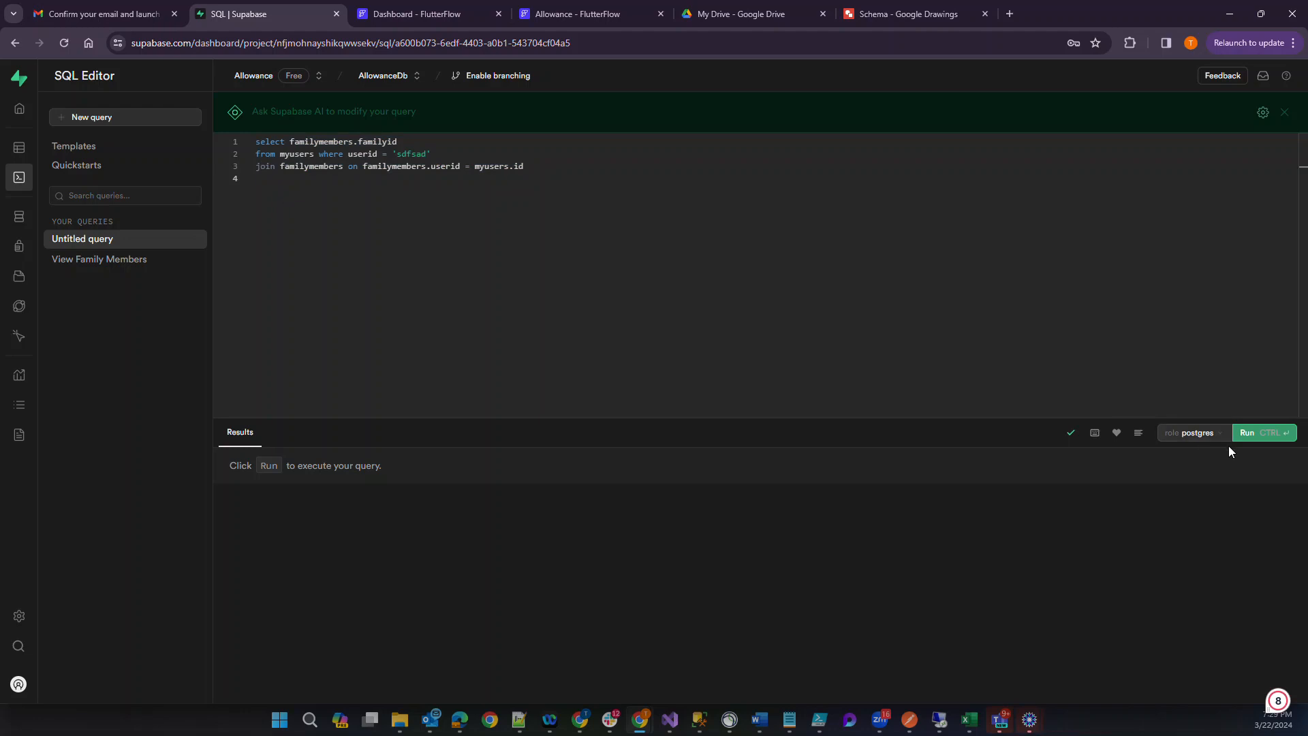
click(1243, 433)
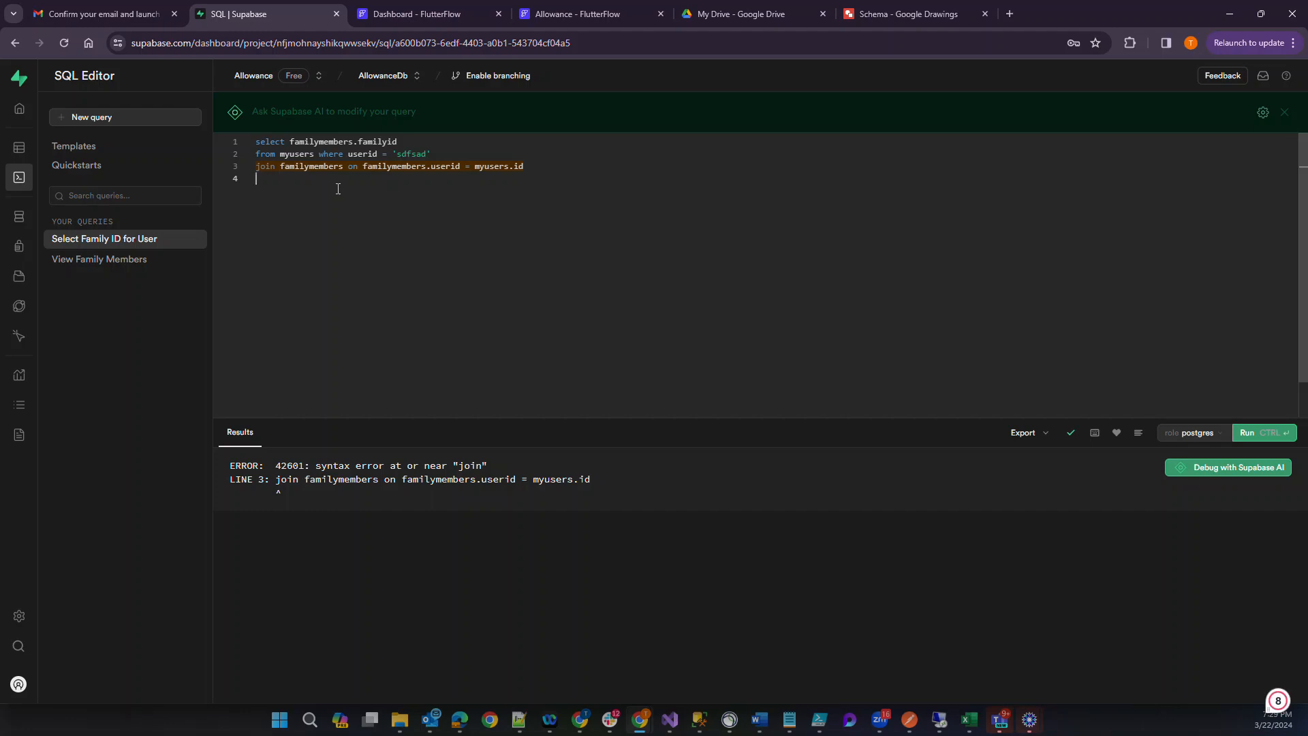
Move the where userid = 'sdfsad' clause below the join line and run the query again.
key(Up)
key(Right)
key(Right)
key(Right)
key(Right)
key(Right)
key(Right)
key(Right)
key(Right)
key(Right)
key(Right)
key(Right)
key(Right)
key(Right)
key(shift+Right)
key(shift+Right)
key(shift+Right)
key(shift+Right)
key(shift+Right)
key(shift+Right)
key(shift+Right)
key(shift+Right)
key(shift+Right)
key(shift+Right)
key(shift+Right)
key(shift+Right)
key(shift+Right)
key(shift+Right)
key(shift+Right)
key(shift+Right)
key(shift+Right)
key(shift+Right)
key(shift+Right)
key(shift+Right)
key(shift+Right)
key(ctrl+c)
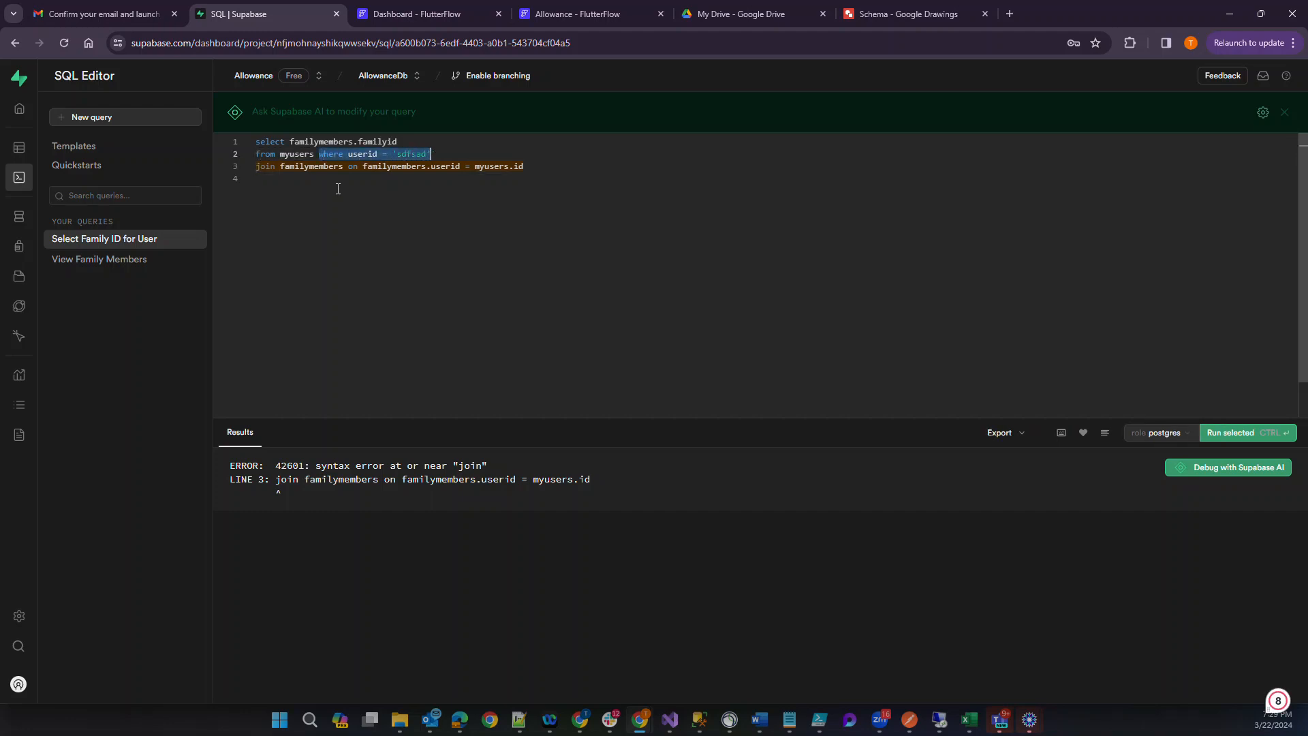
key(BackSpace)
key(Down)
key(Down)
key(ctrl+v)
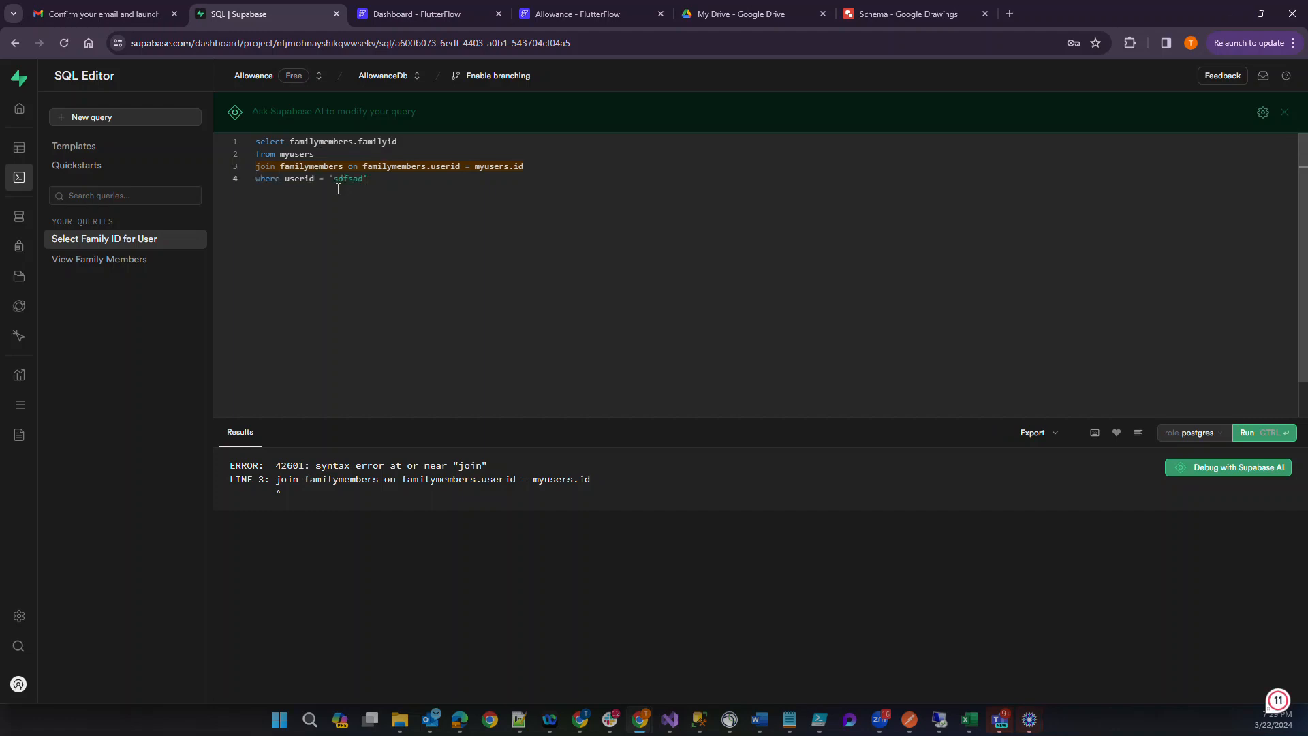
click(1247, 433)
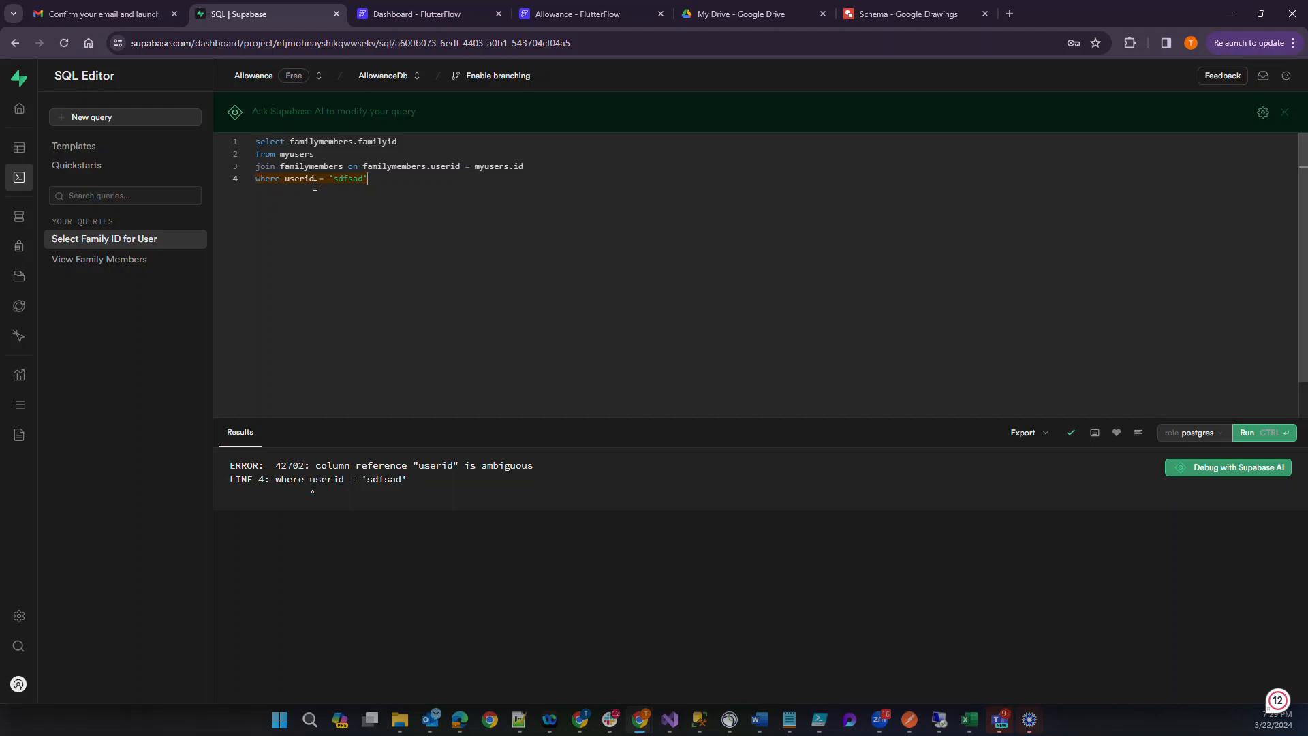
Qualify the column in the where clause as myusers.userid and rerun the query.
click(287, 178)
text(myusers.)
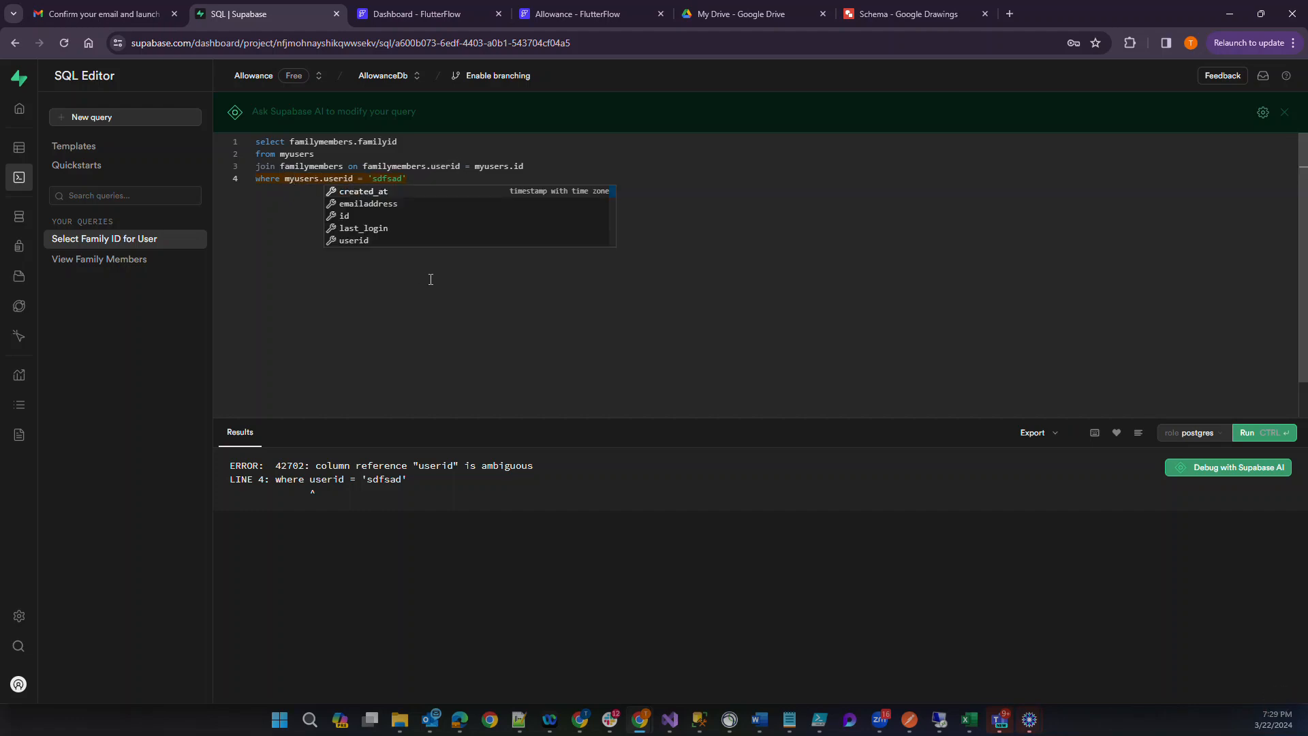
key(Down)
key(Down)
key(Down)
key(Down)
key(Return)
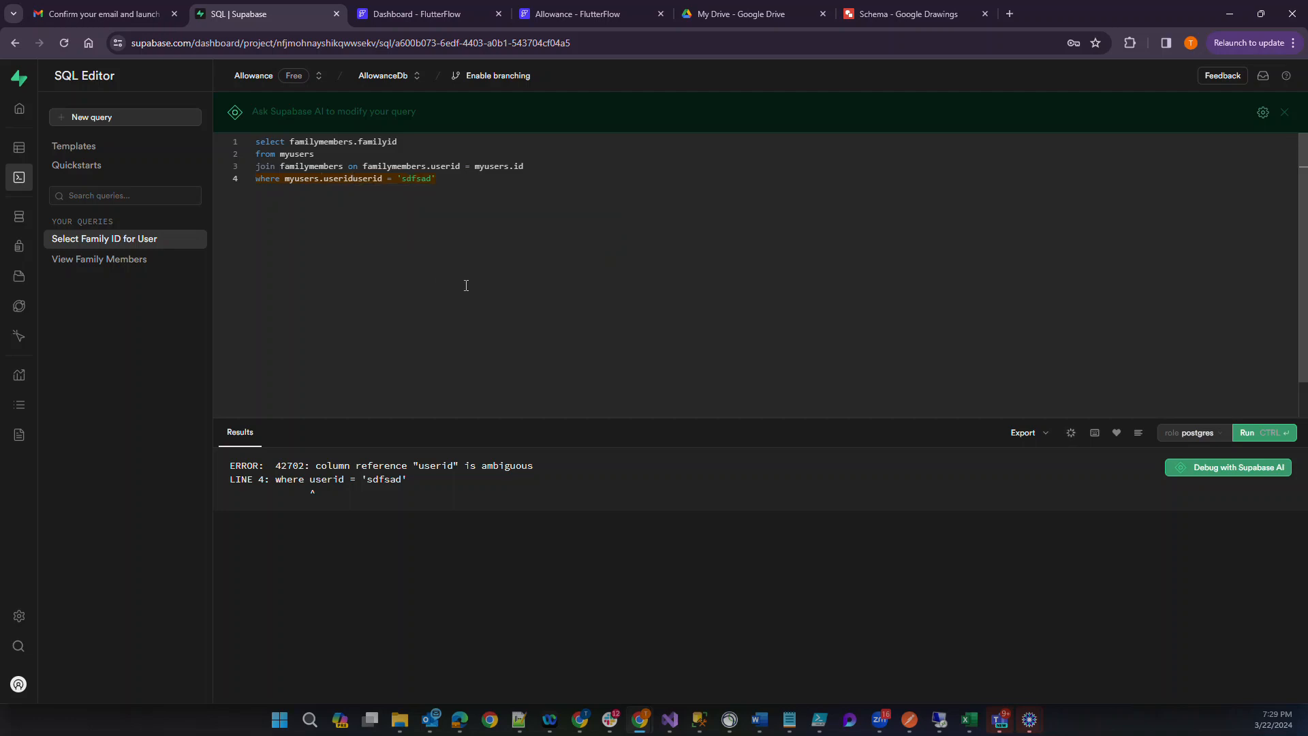
key(shift+Right)
key(shift+Right)
key(shift+Right)
key(shift+Right)
key(shift+Right)
key(shift+Right)
key(BackSpace)
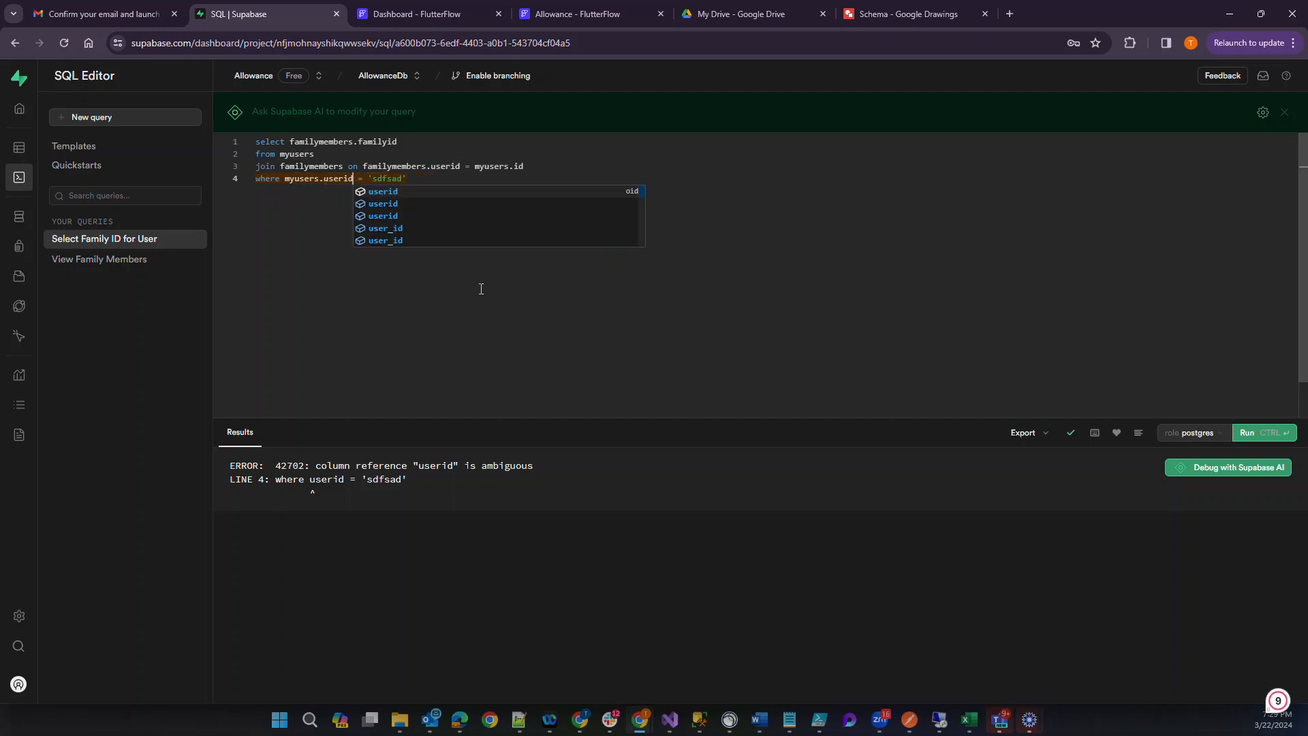
click(576, 288)
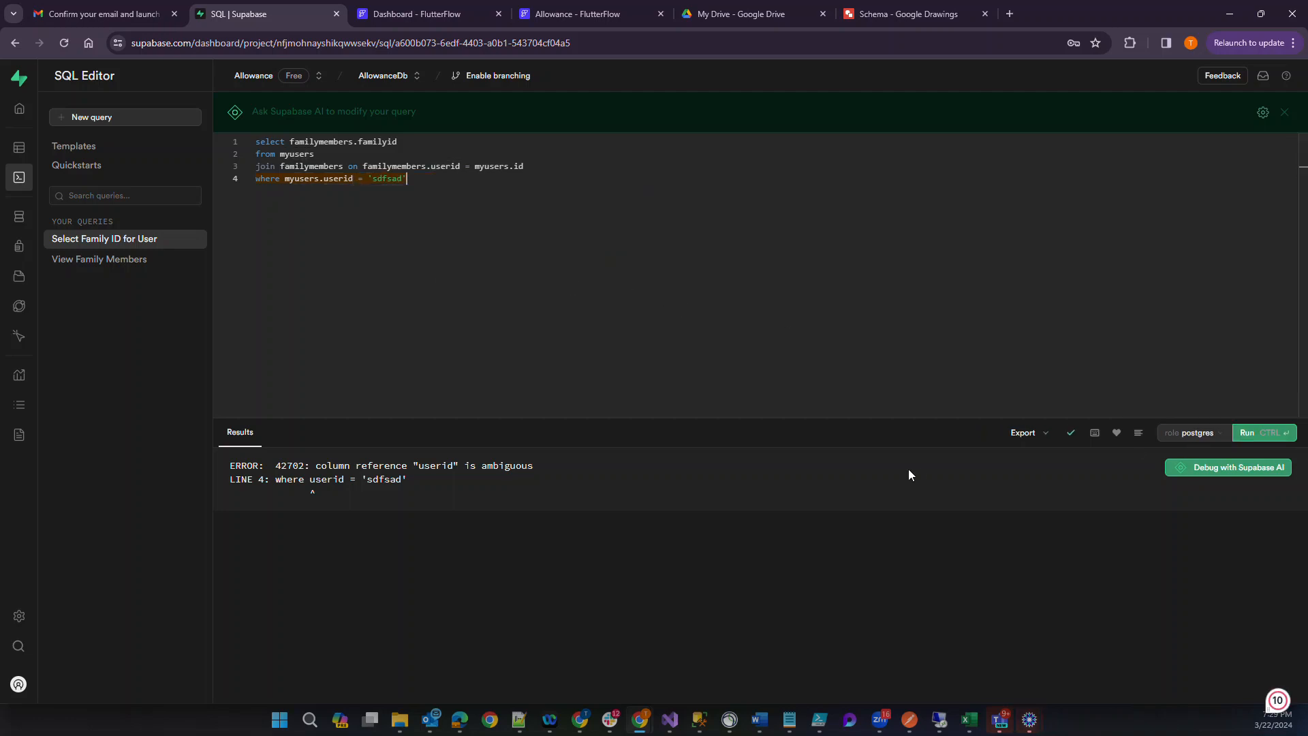
click(1251, 433)
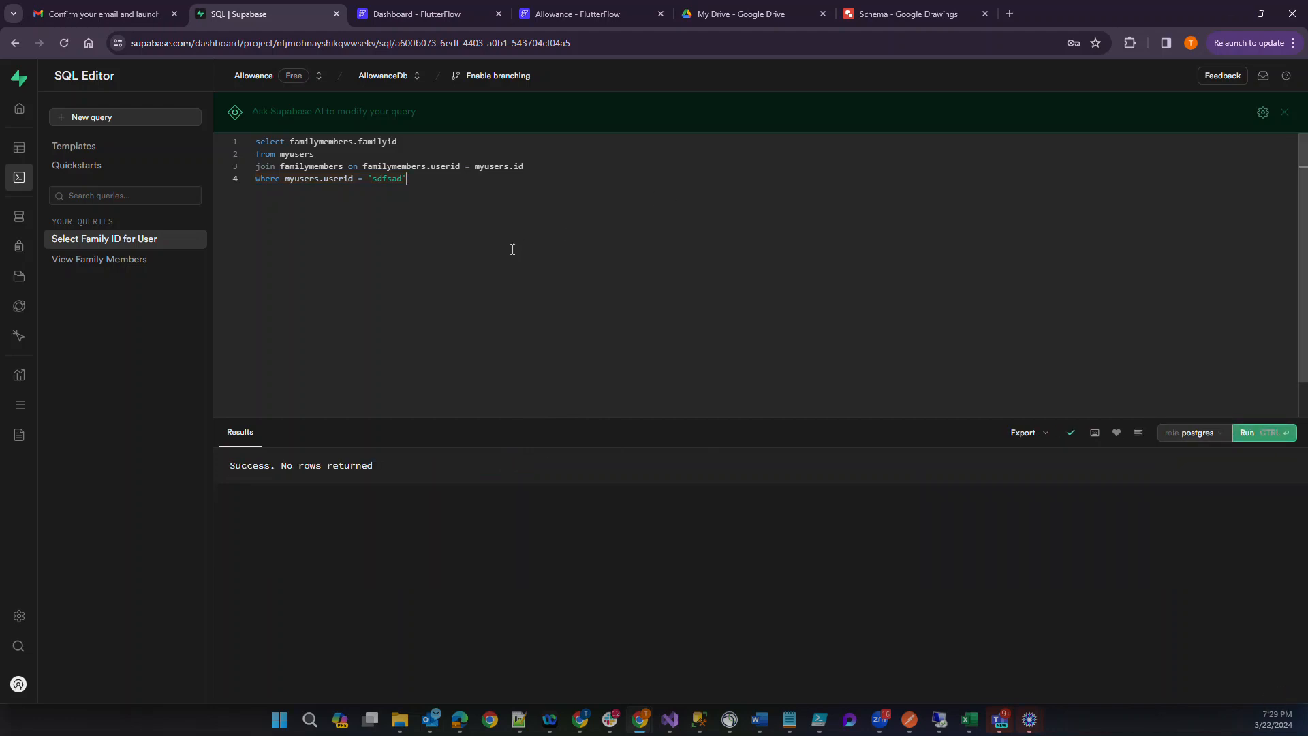
Copy the complete familymembers query from the SQL editor and open the row level security policies of the family table.
key(ctrl+a)
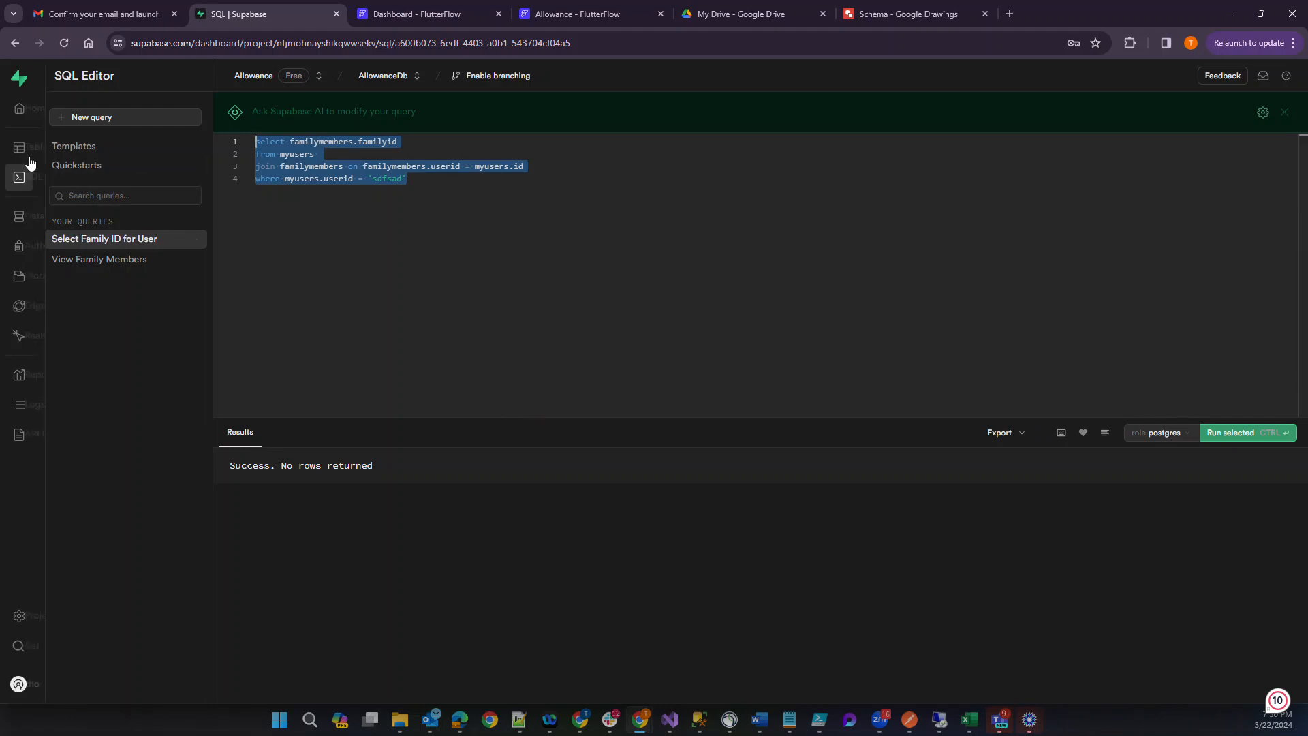
mouse_move(32, 160)
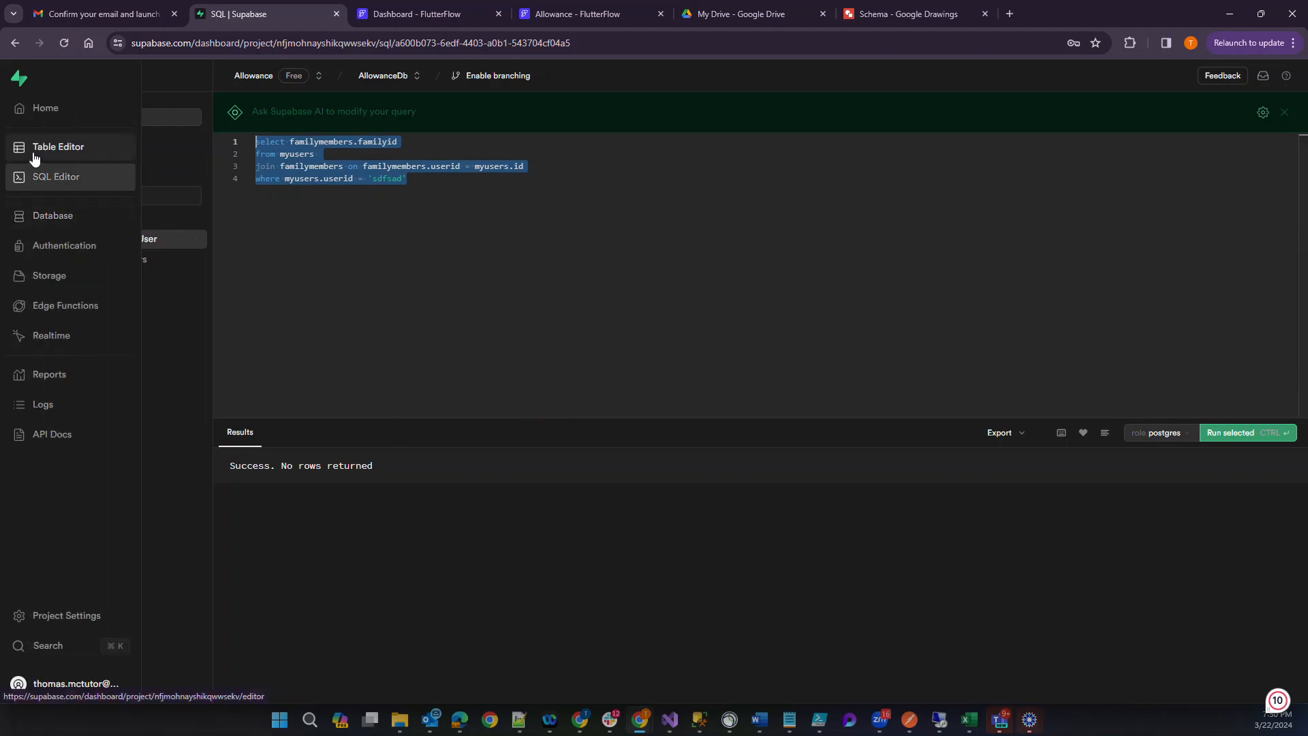
click(34, 158)
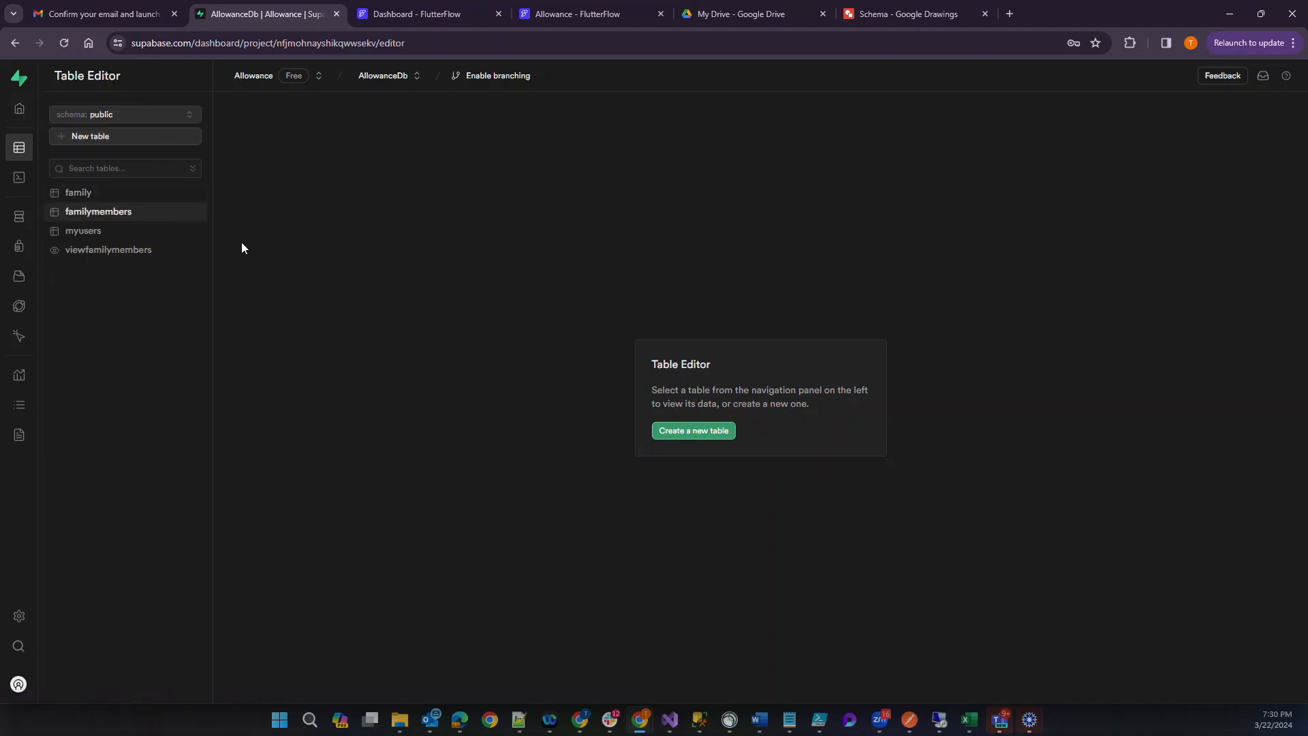
click(85, 214)
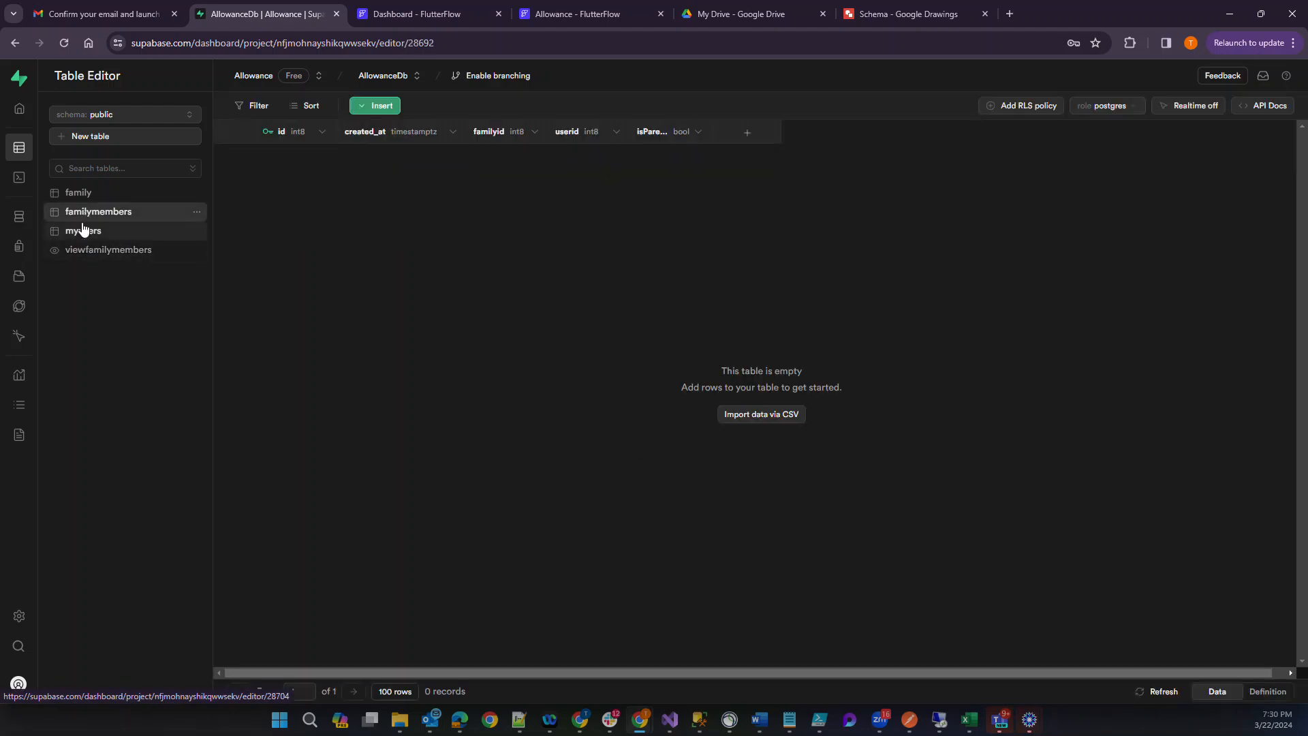
click(81, 196)
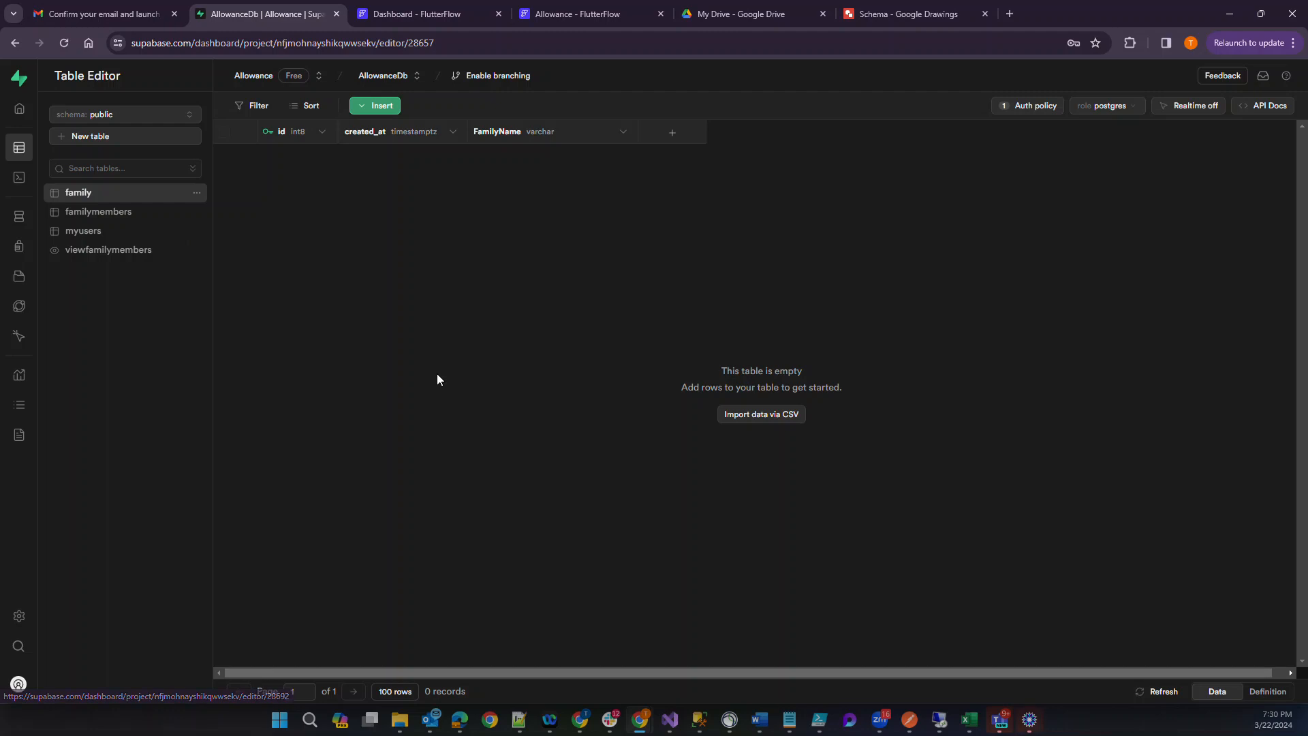
click(1021, 107)
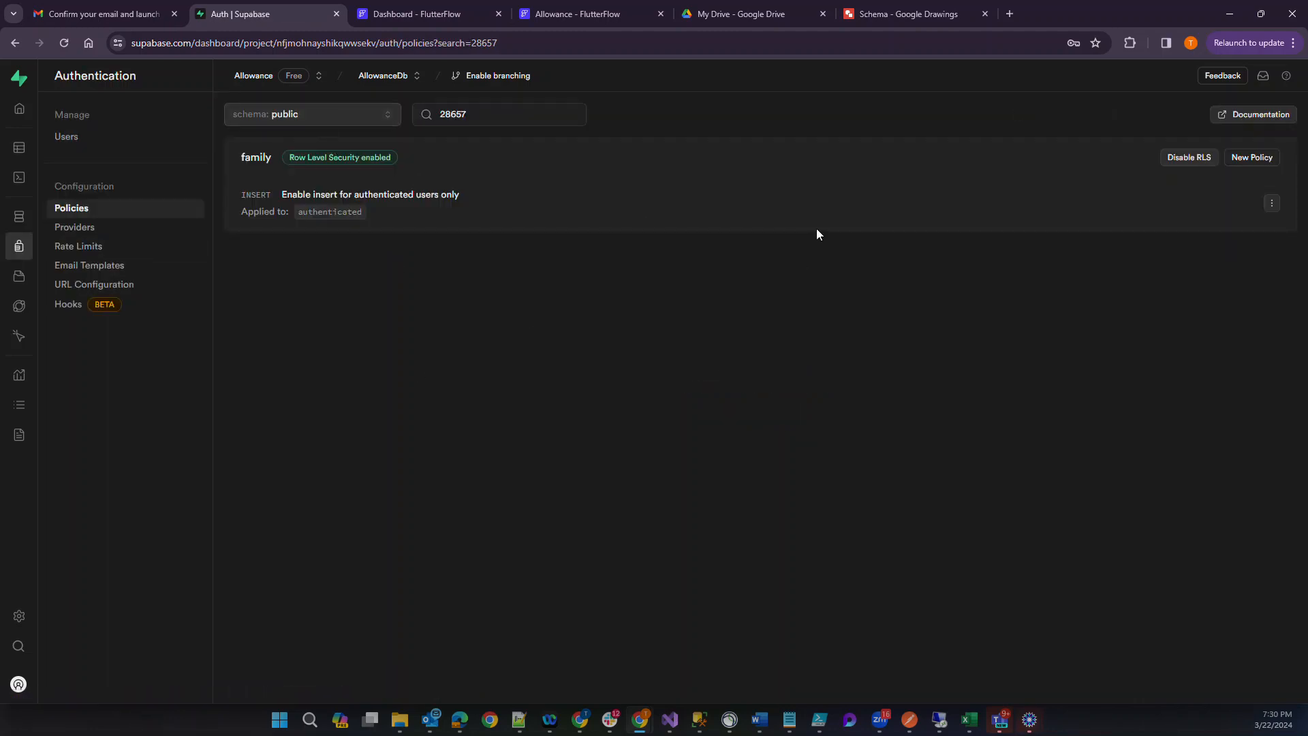
Start a new policy on the family table from the template that enables update access for users based on email.
click(1252, 158)
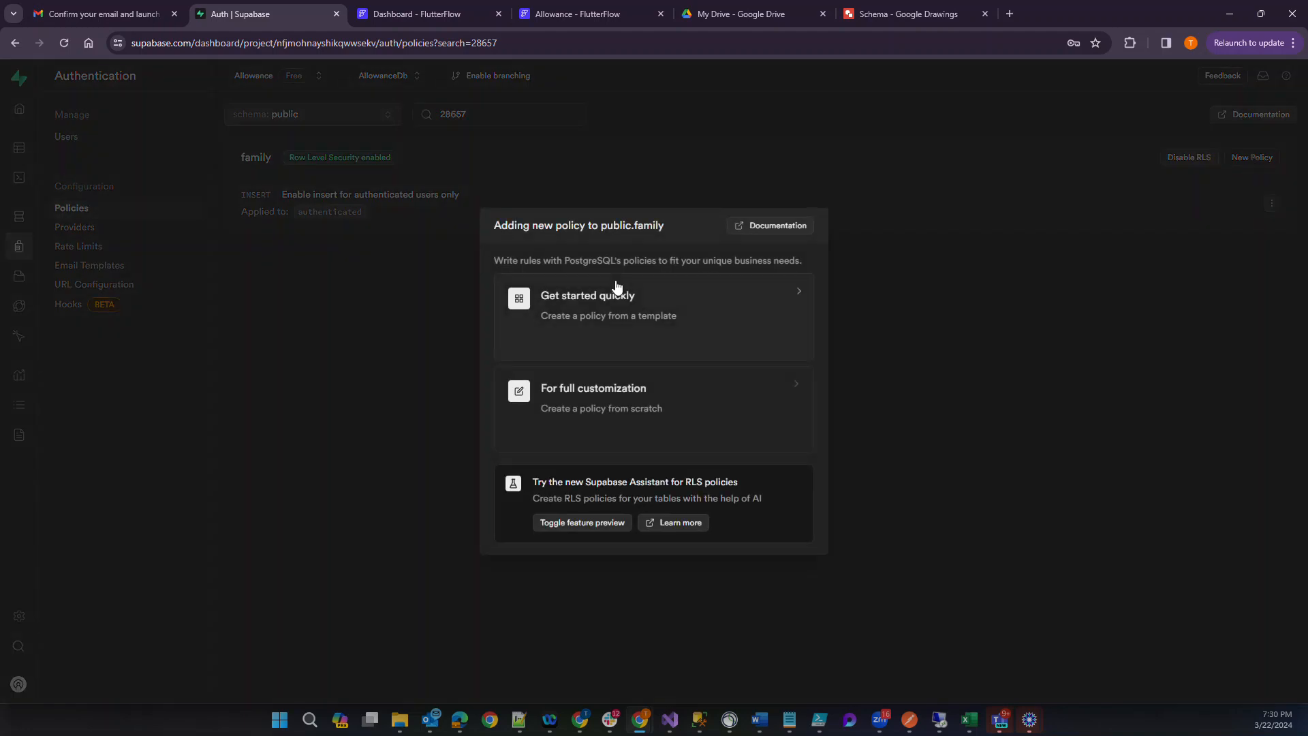
click(584, 311)
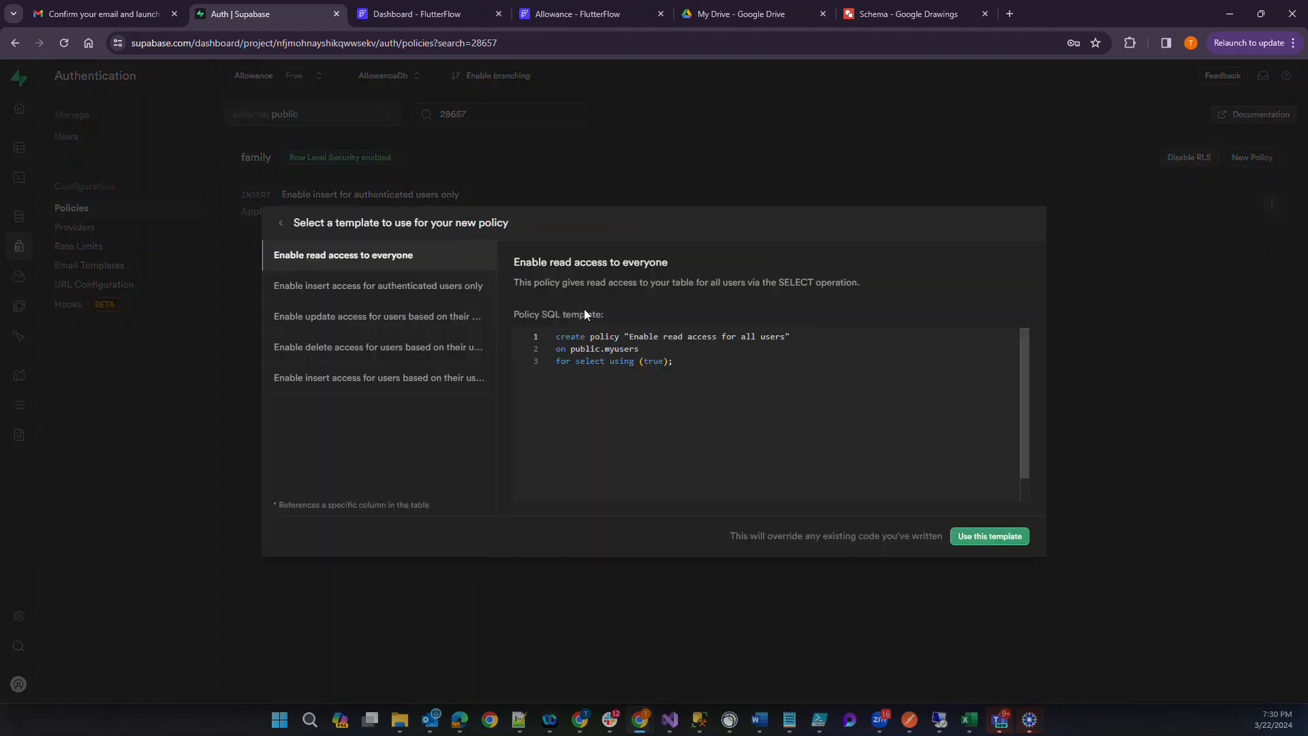
click(436, 347)
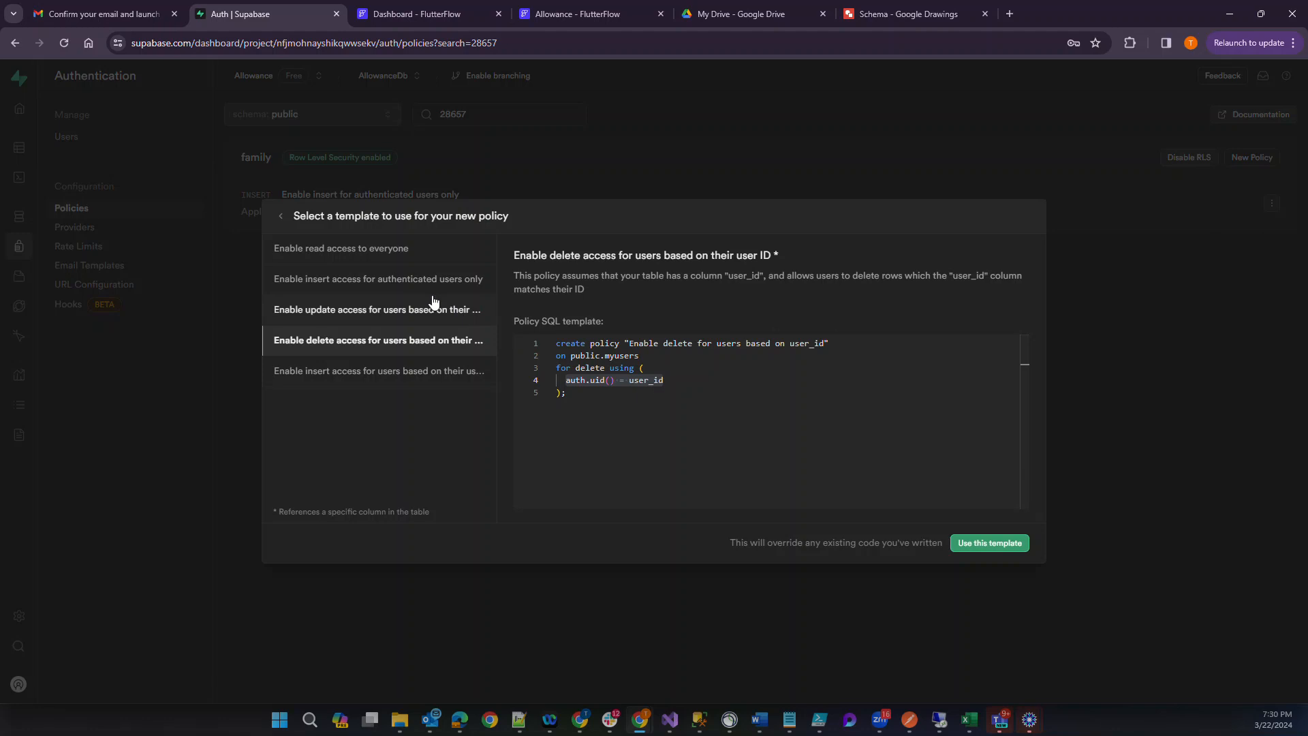
click(400, 308)
click(993, 545)
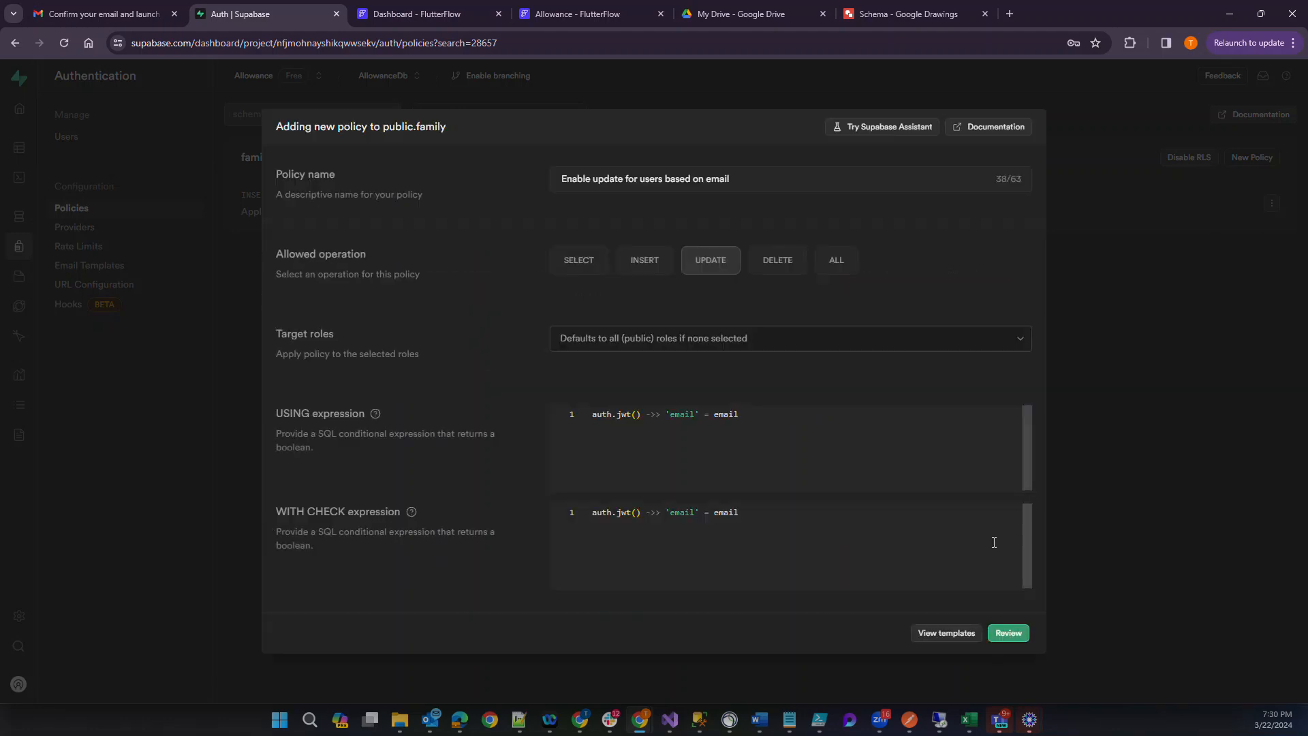
Replace the USING expression with the copied query and change 'sdfsad' in its where clause to auth.uid()::text.
drag(768, 417, 479, 367)
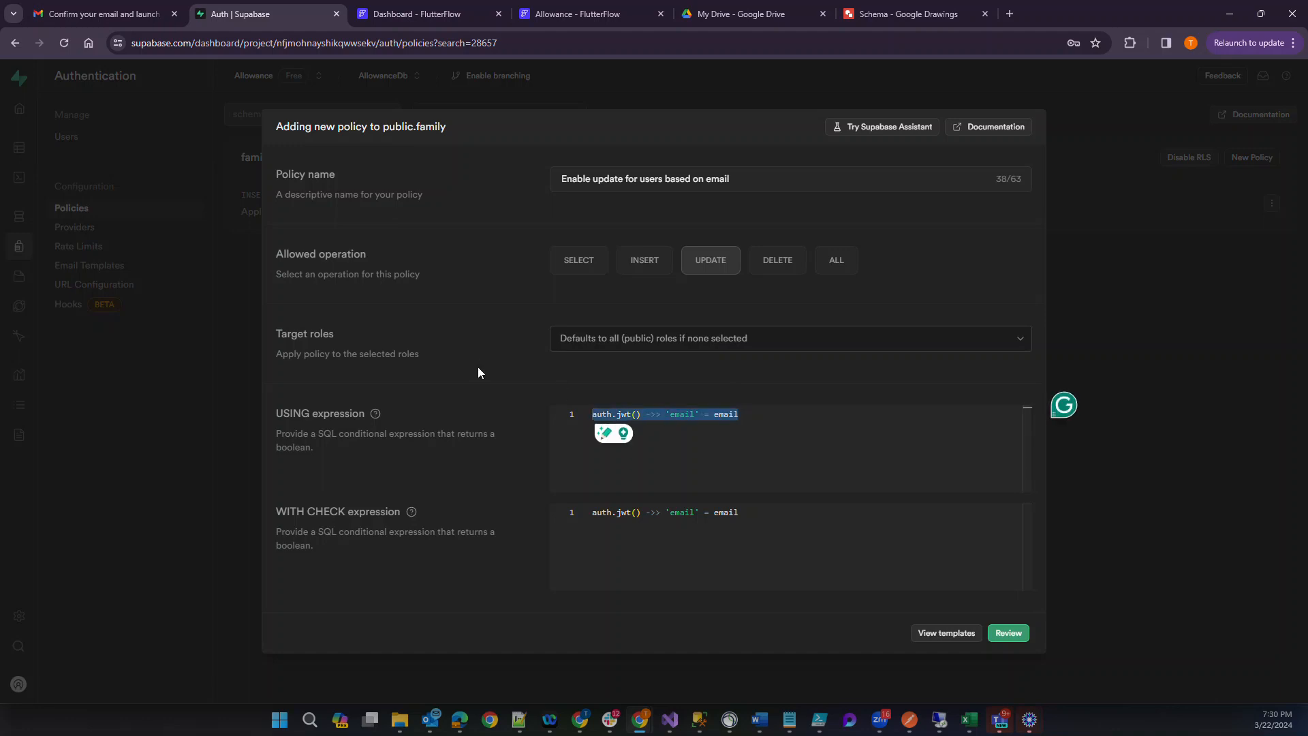
text(select familymembers.familyid from myusers join familymembers on familymembers.userid = myusers.id where myusers.userid = 'sdfsad')
click(732, 419)
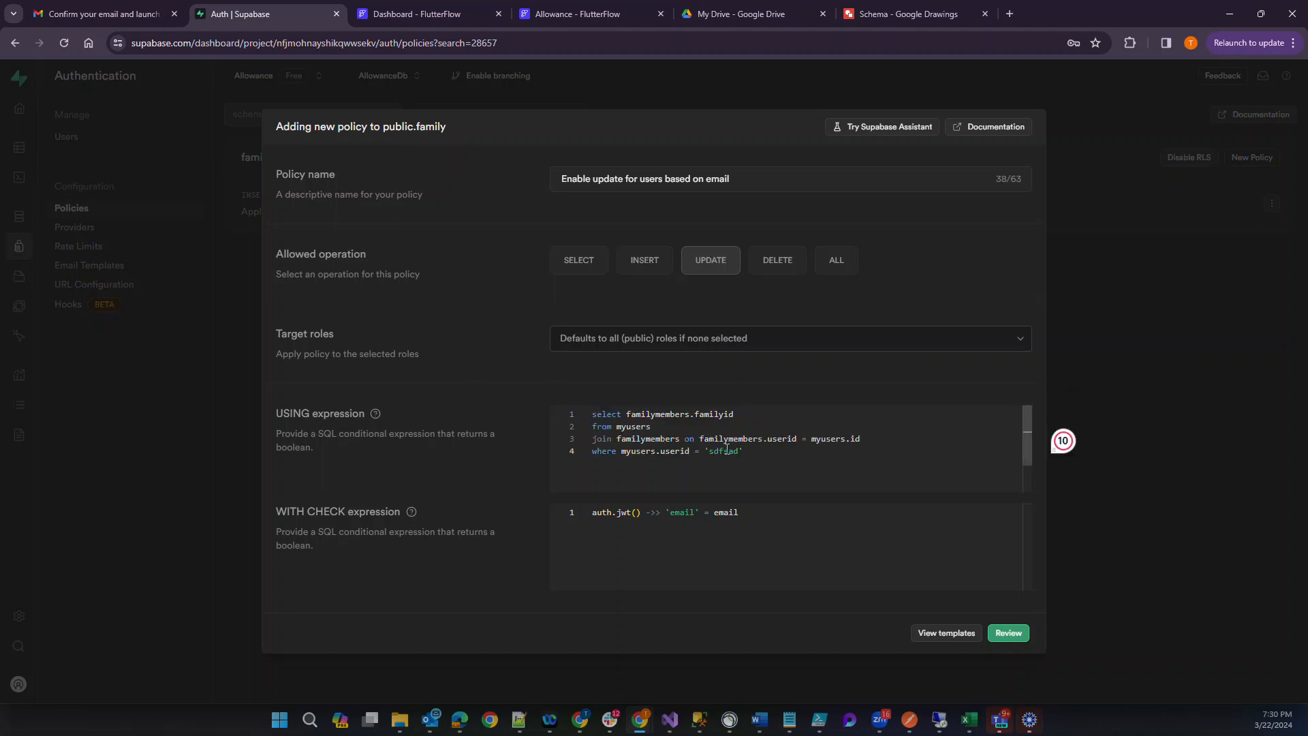
drag(706, 451, 756, 453)
text(auth.uid)
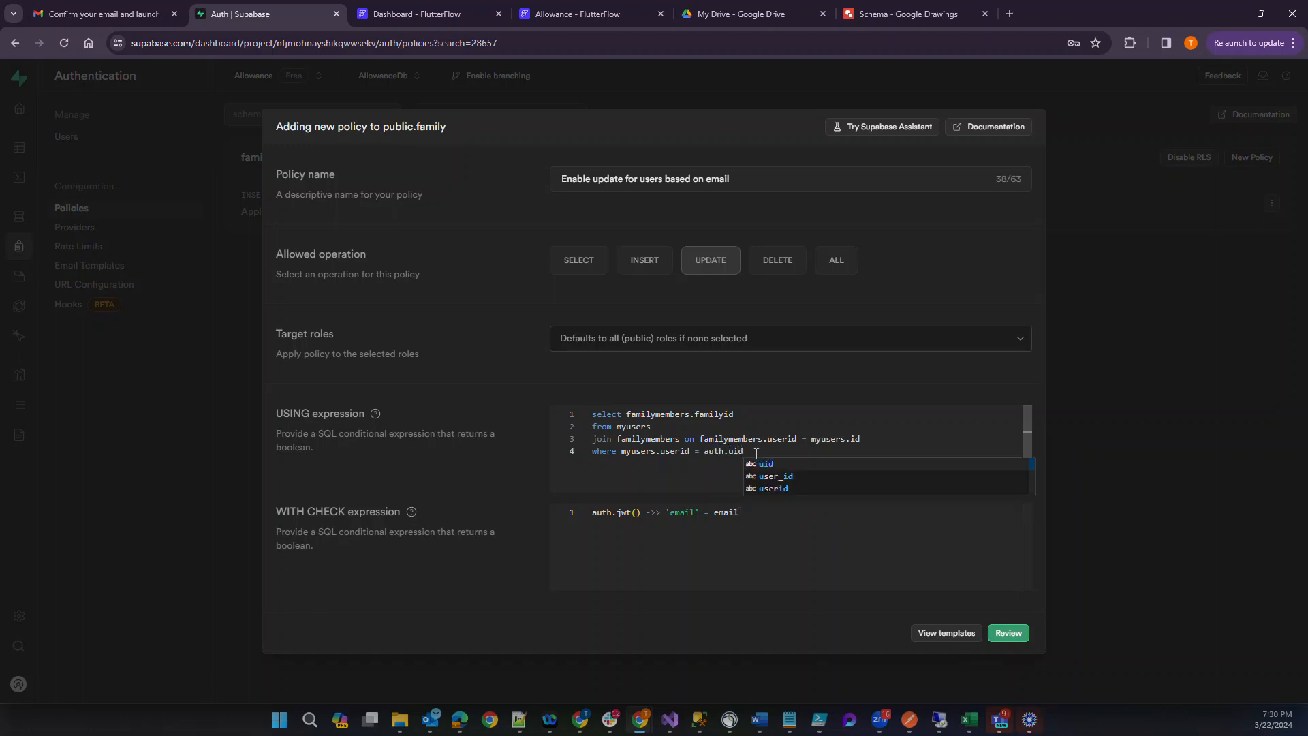
text(();)
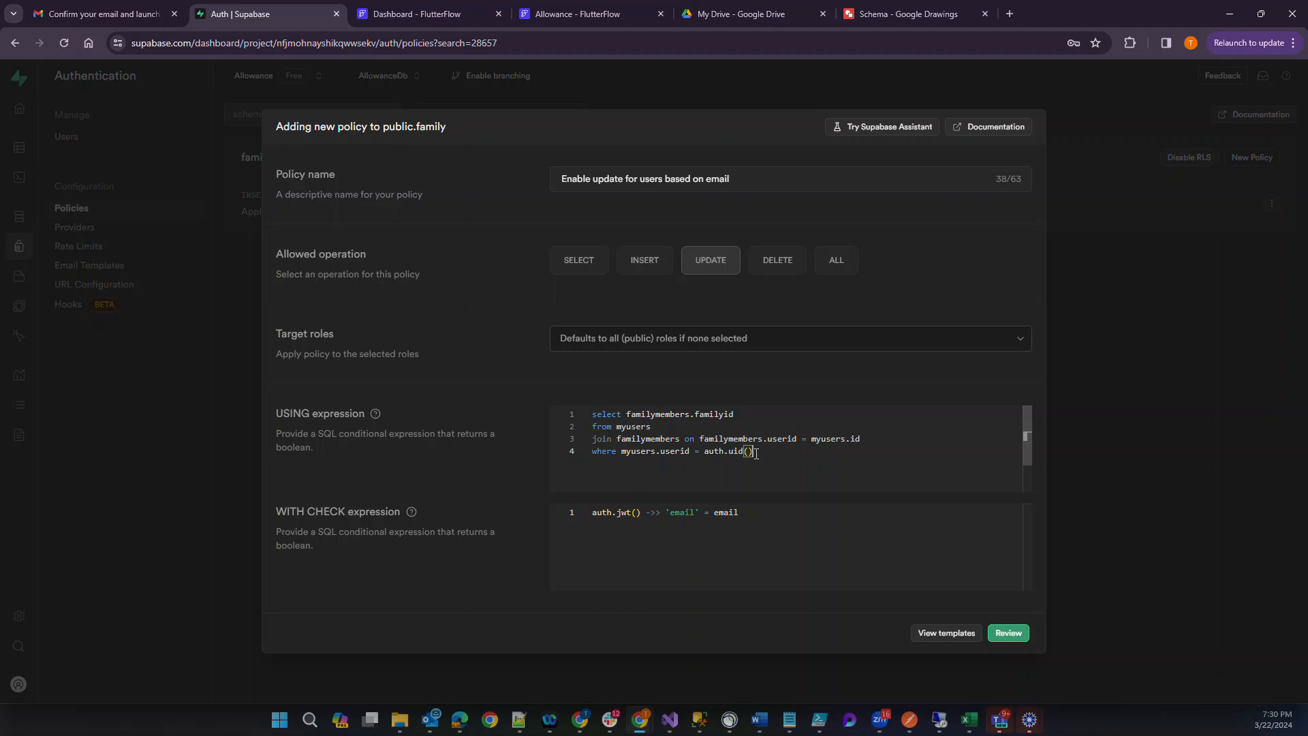
key(BackSpace)
text(::text)
Copy the USING query over the template's WITH CHECK expression.
drag(817, 465, 510, 357)
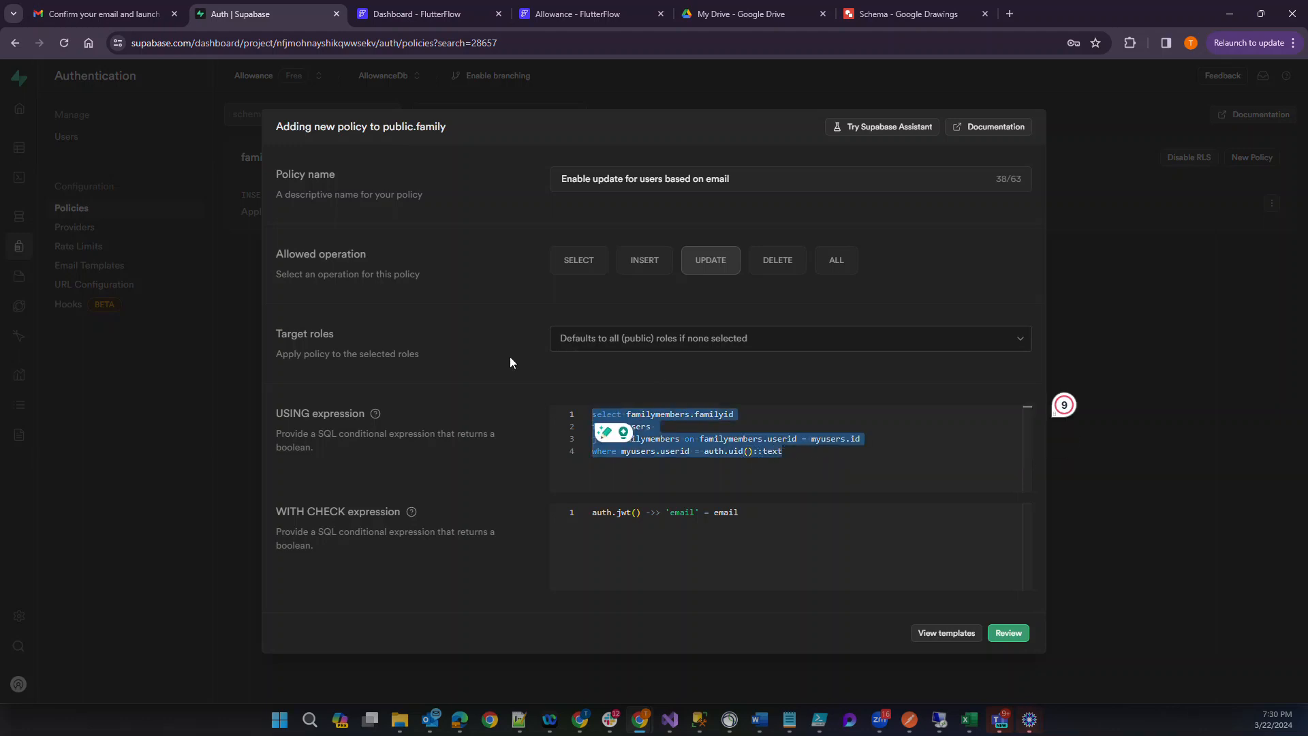
key(ctrl+c)
click(762, 513)
key(ctrl+a)
key(ctrl+v)
Wrap the USING query as a subquery by prefixing it with "where familyid in (" and adding the closing parenthesis.
click(593, 416)
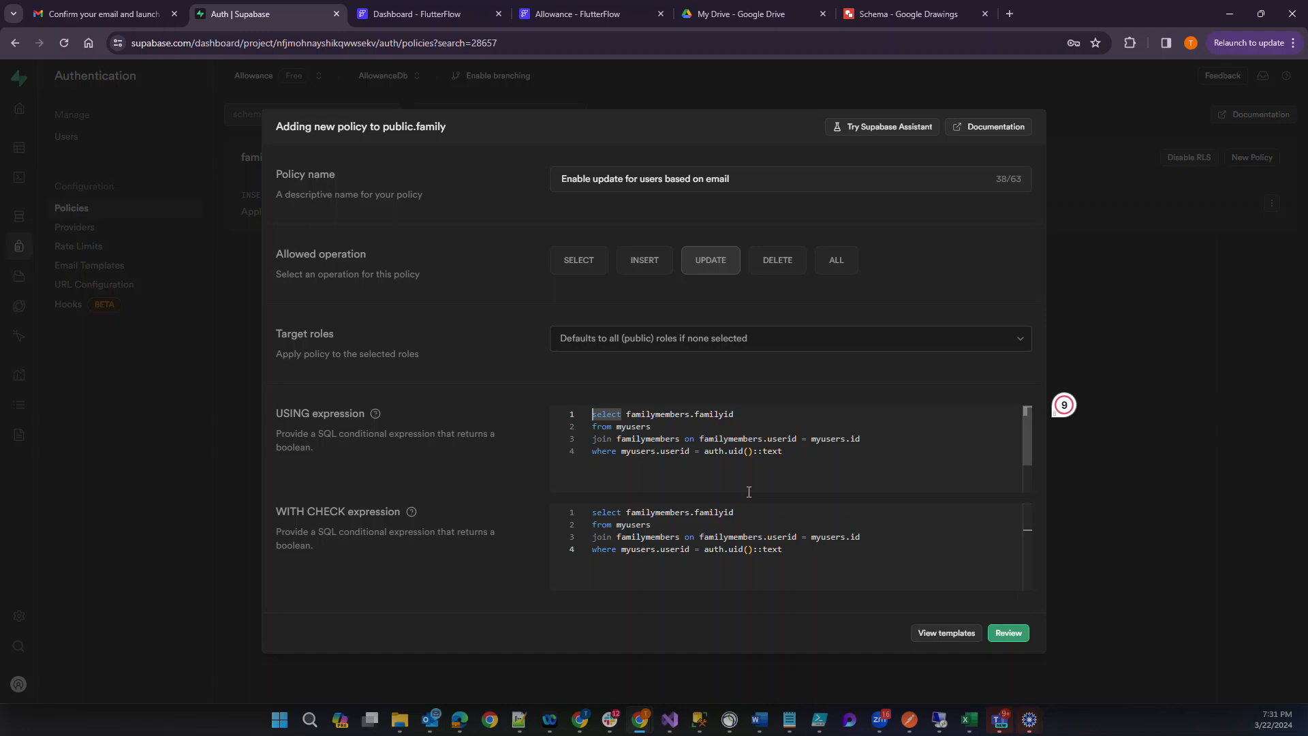
text(where)
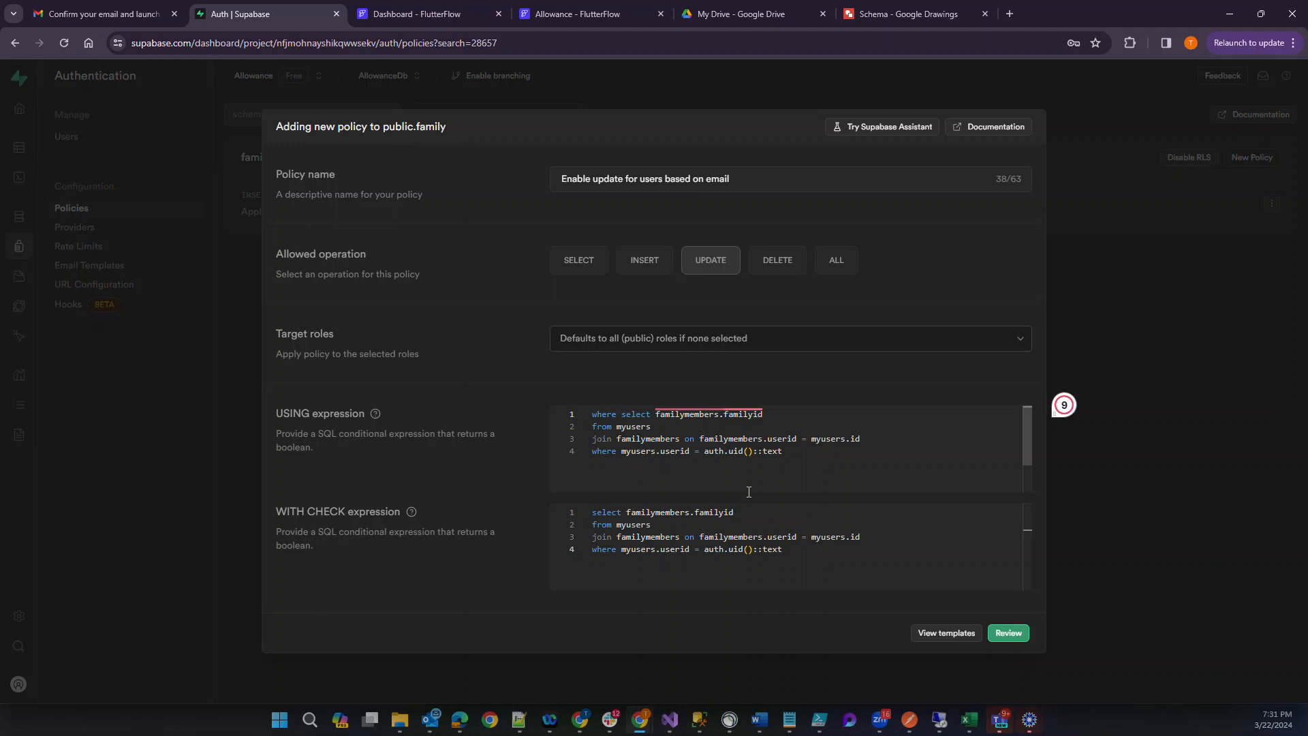
text(familyid)
text( in ()
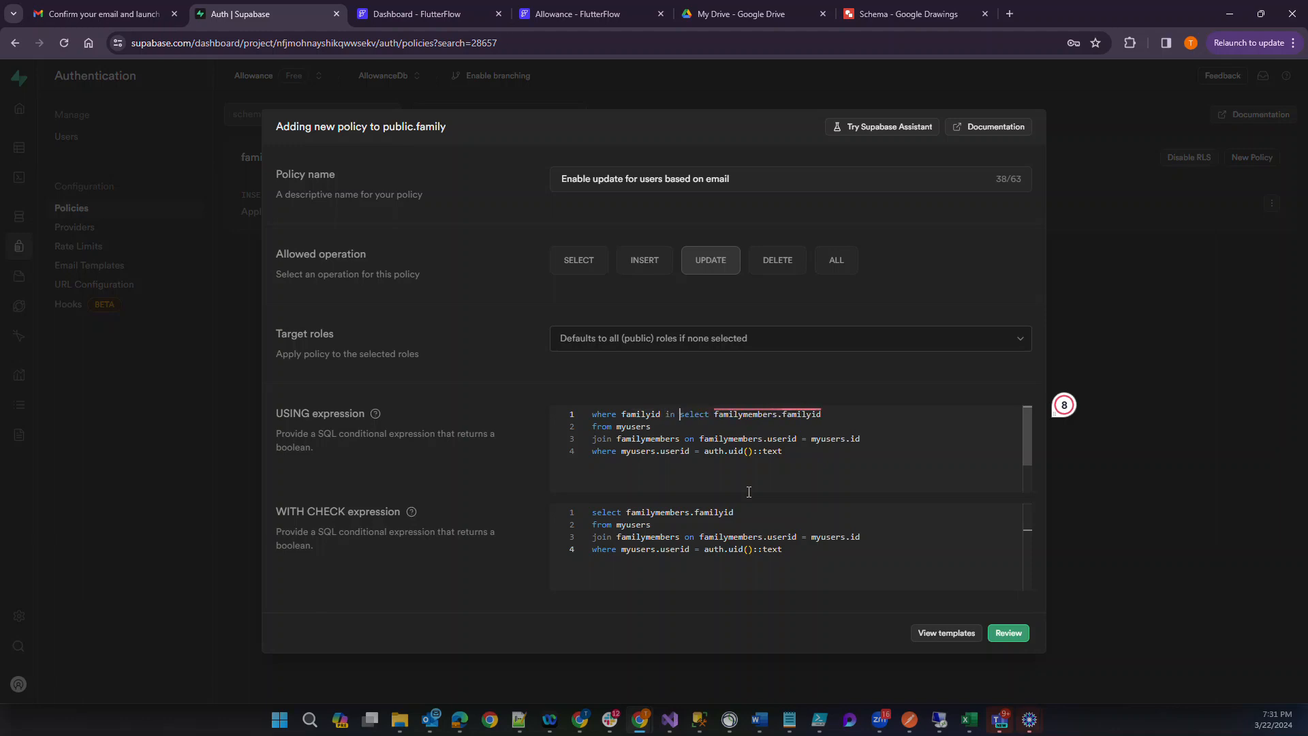
key(Down)
key(Down)
key(Down)
key(Right)
key(Right)
key(Right)
key(Right)
key(Right)
key(Right)
key(Right)
key(Right)
key(Right)
key(Right)
key(Right)
key(Right)
key(Right)
key(Right)
key(Right)
key(Right)
key(Right)
key(Right)
key(Right)
key(Right)
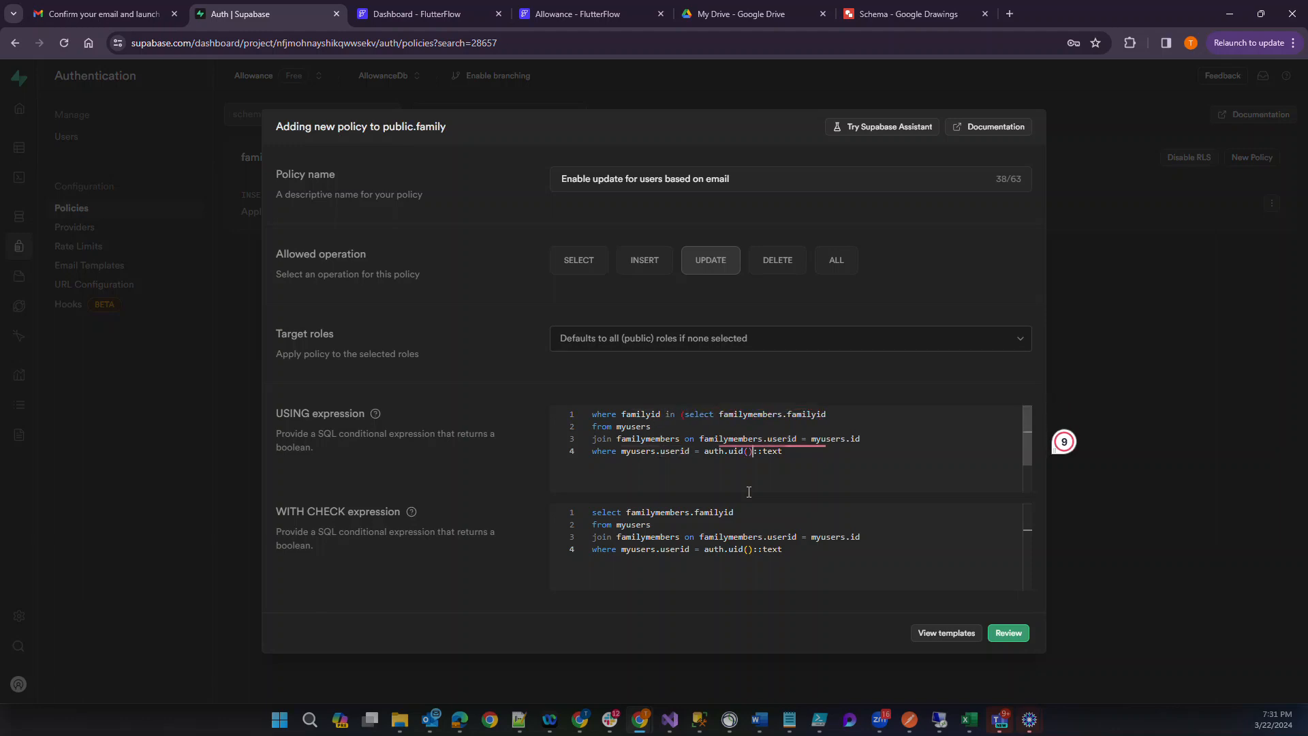
text())
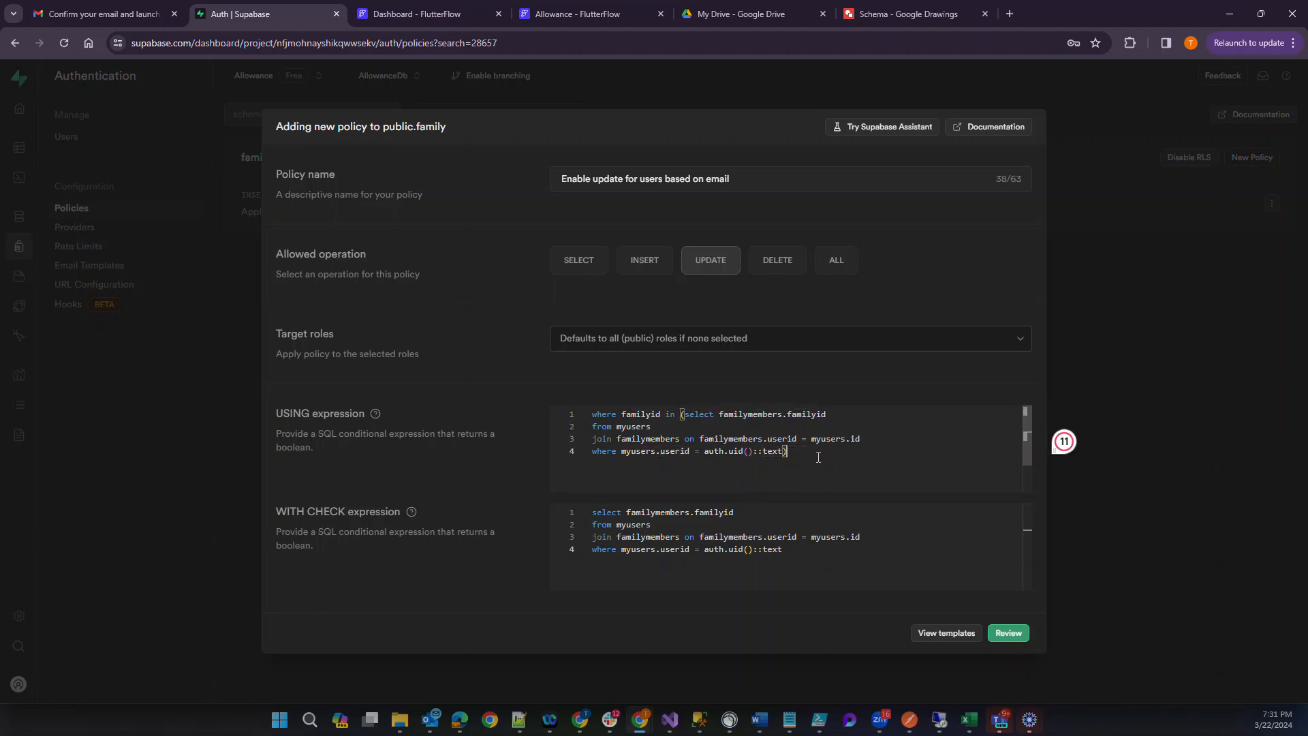
Replace the WITH CHECK expression with the wrapped USING expression and try to save the policy.
key(ctrl+a)
key(ctrl+c)
click(681, 538)
key(ctrl+a)
key(ctrl+v)
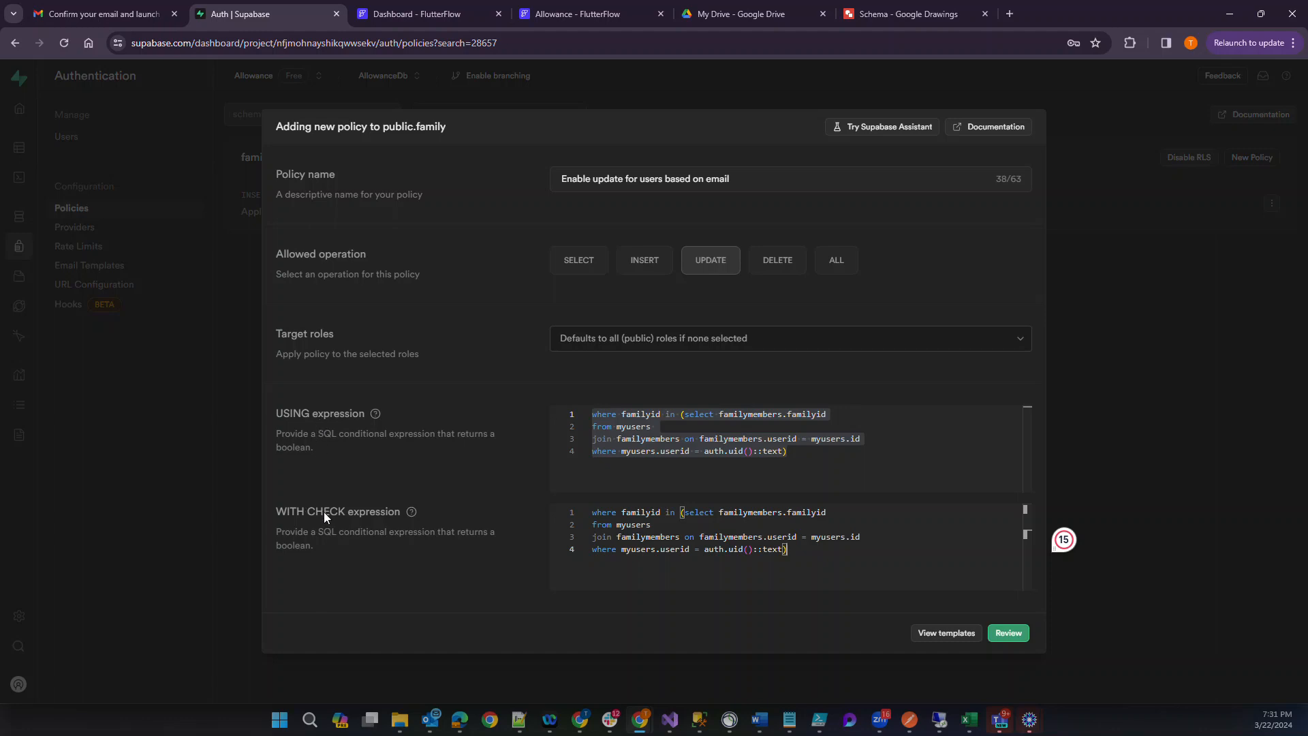
click(1009, 634)
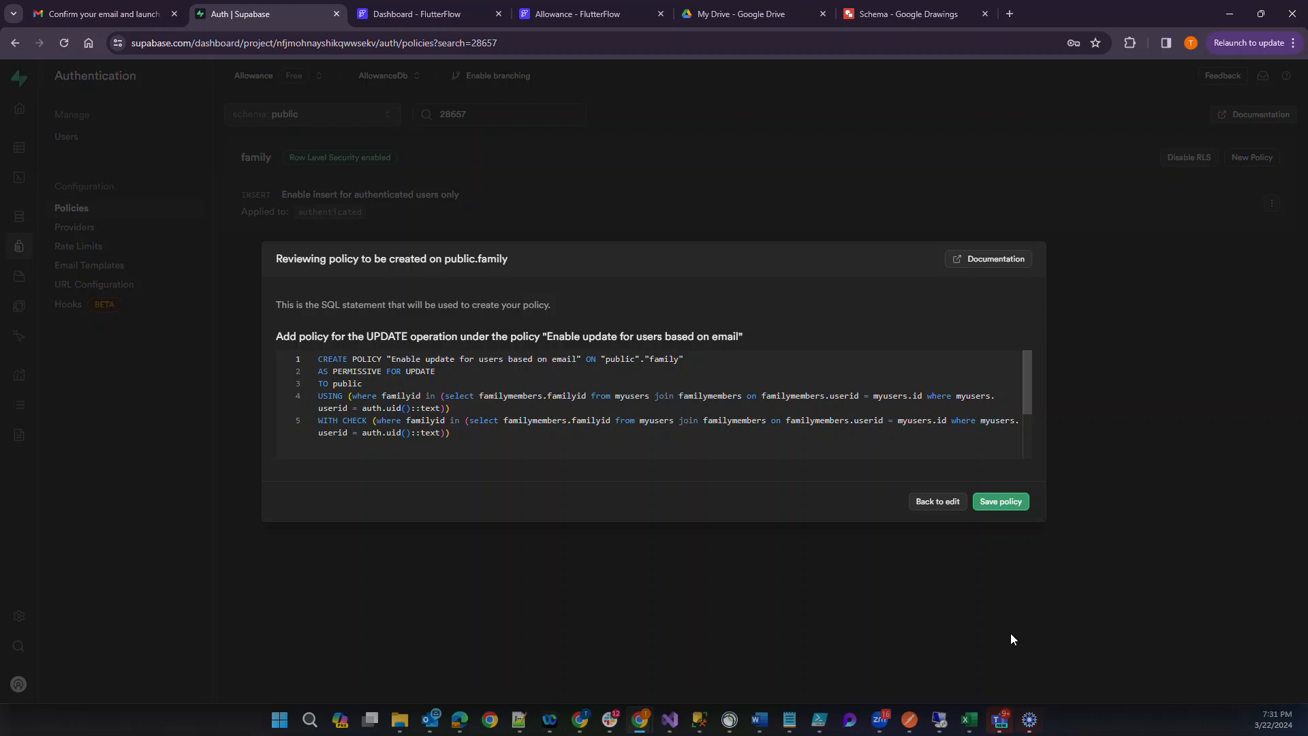
click(1000, 502)
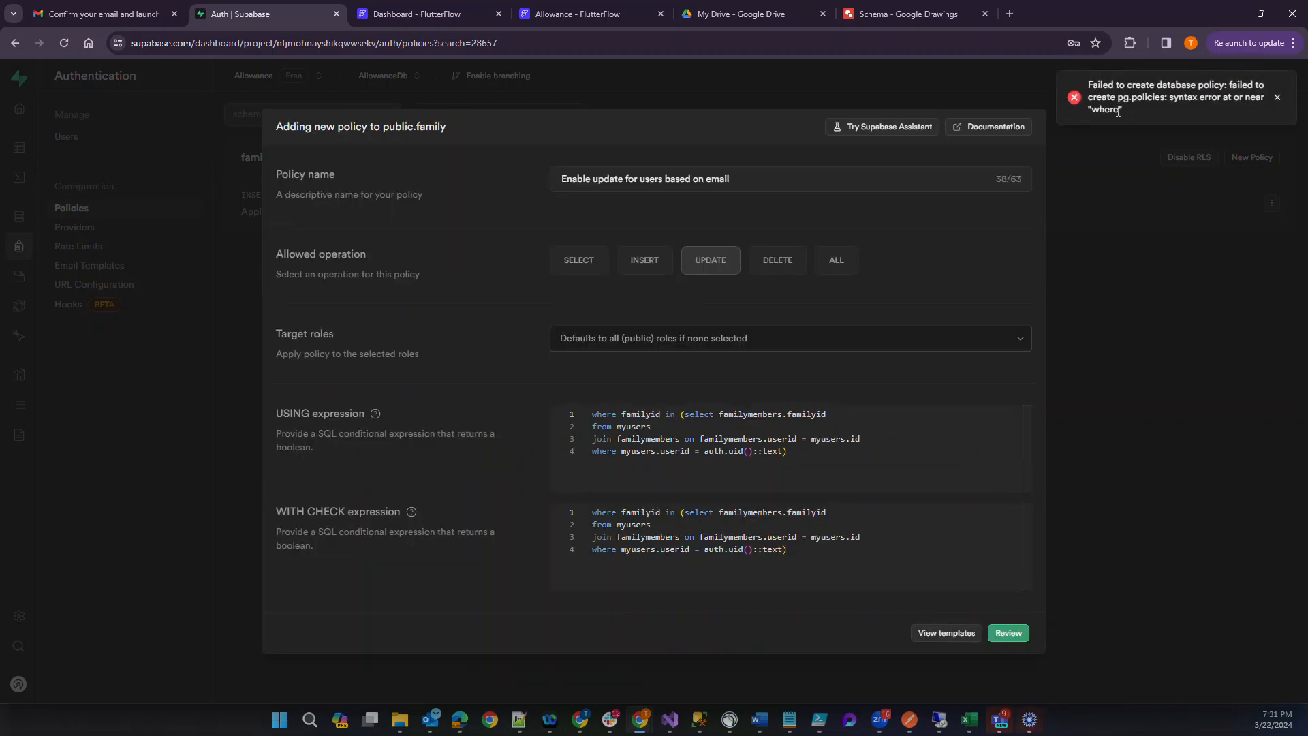
Remove the leading "where" from both the WITH CHECK and USING expressions and try to save the policy again.
click(661, 534)
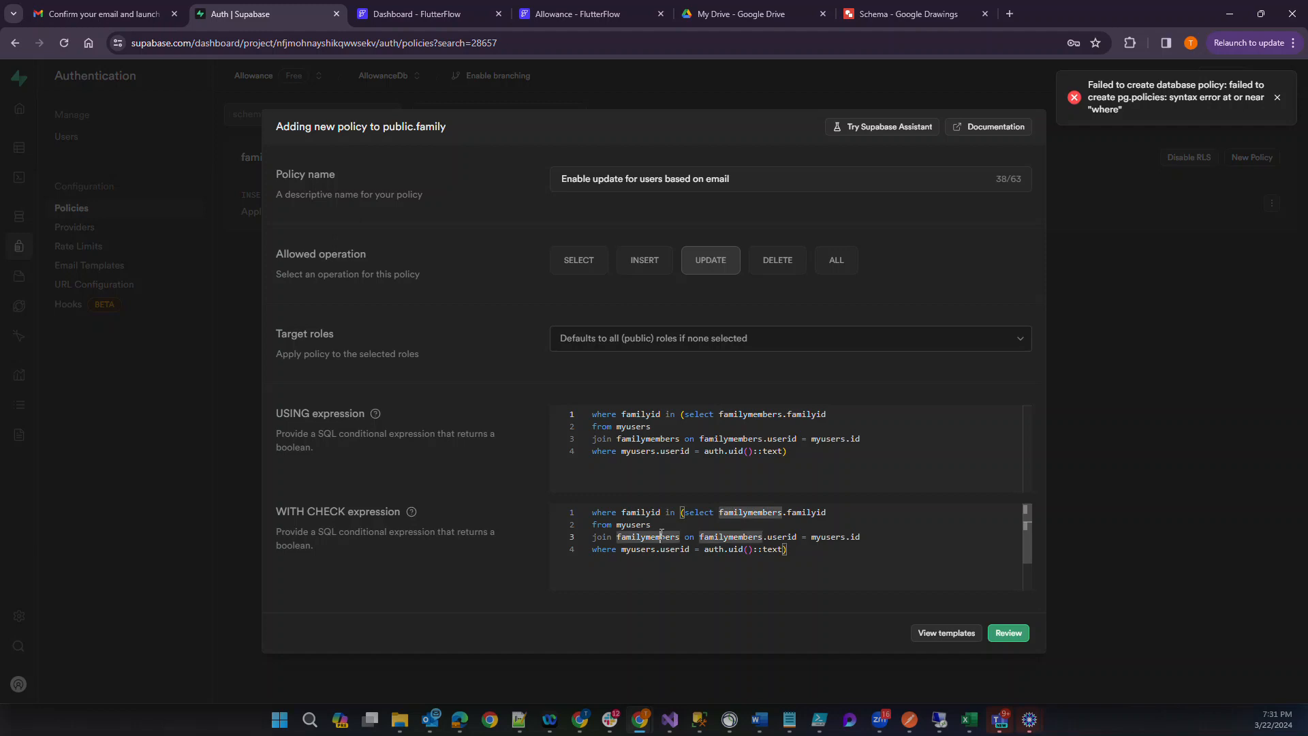
double_click(605, 512)
key(Delete)
key(Delete)
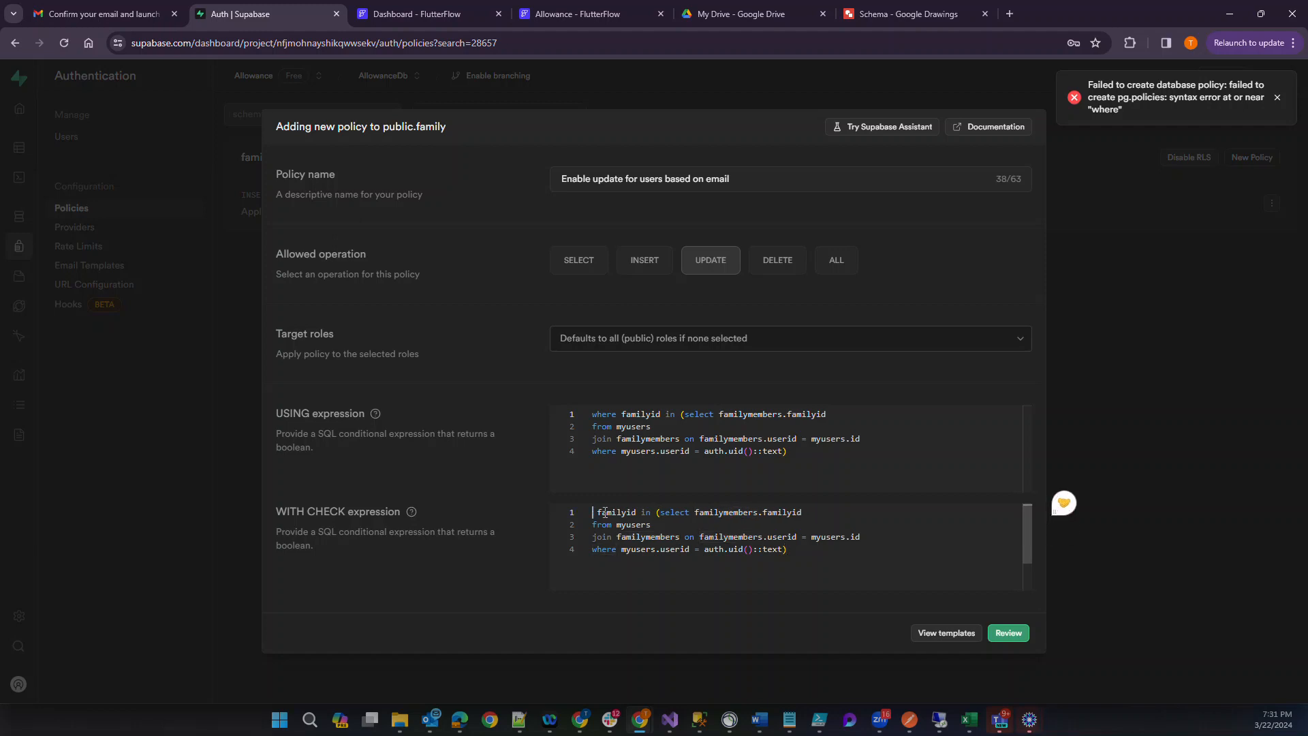
double_click(607, 414)
key(Delete)
key(Delete)
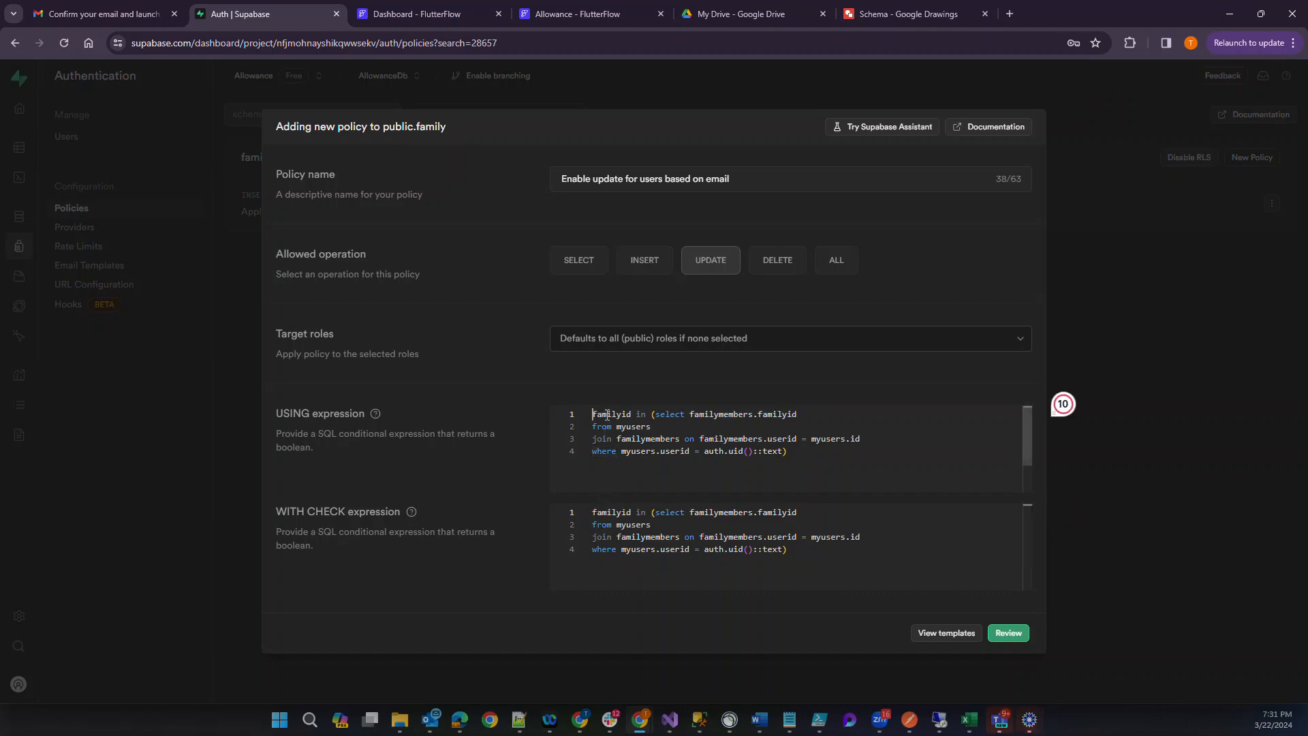
click(1014, 634)
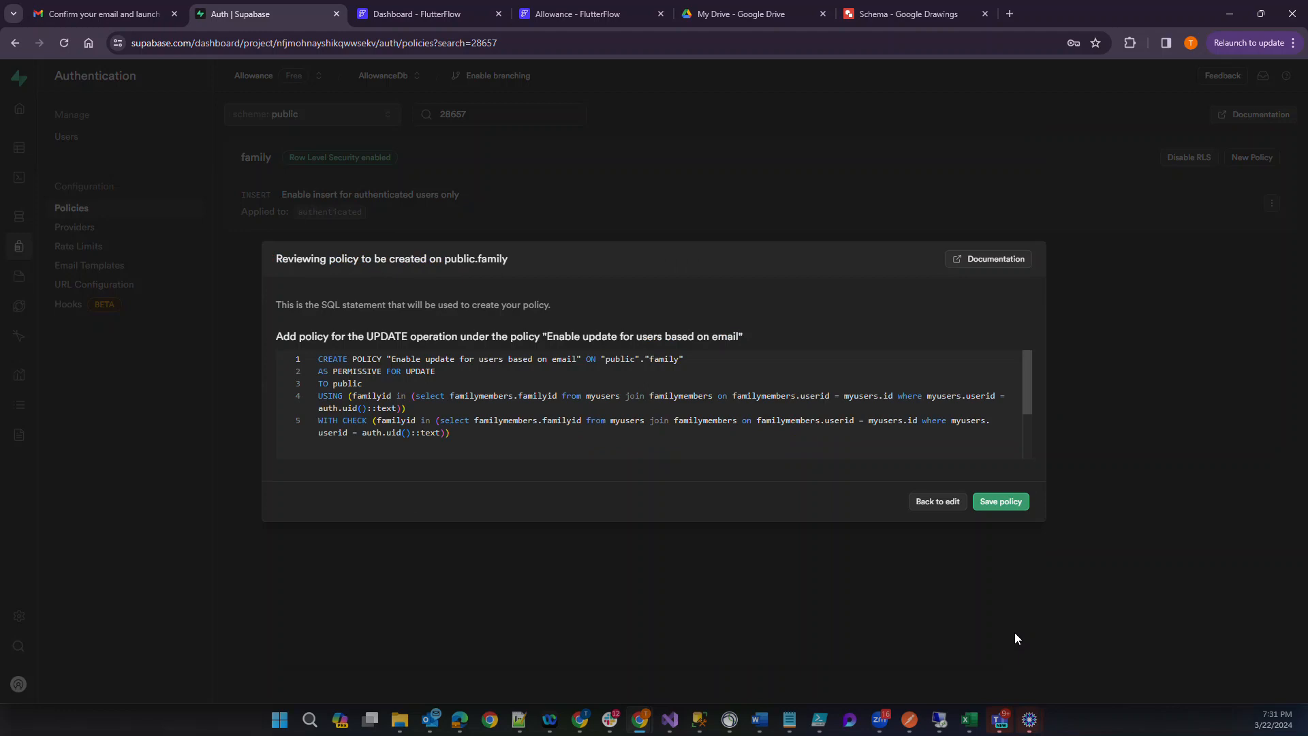
click(1003, 502)
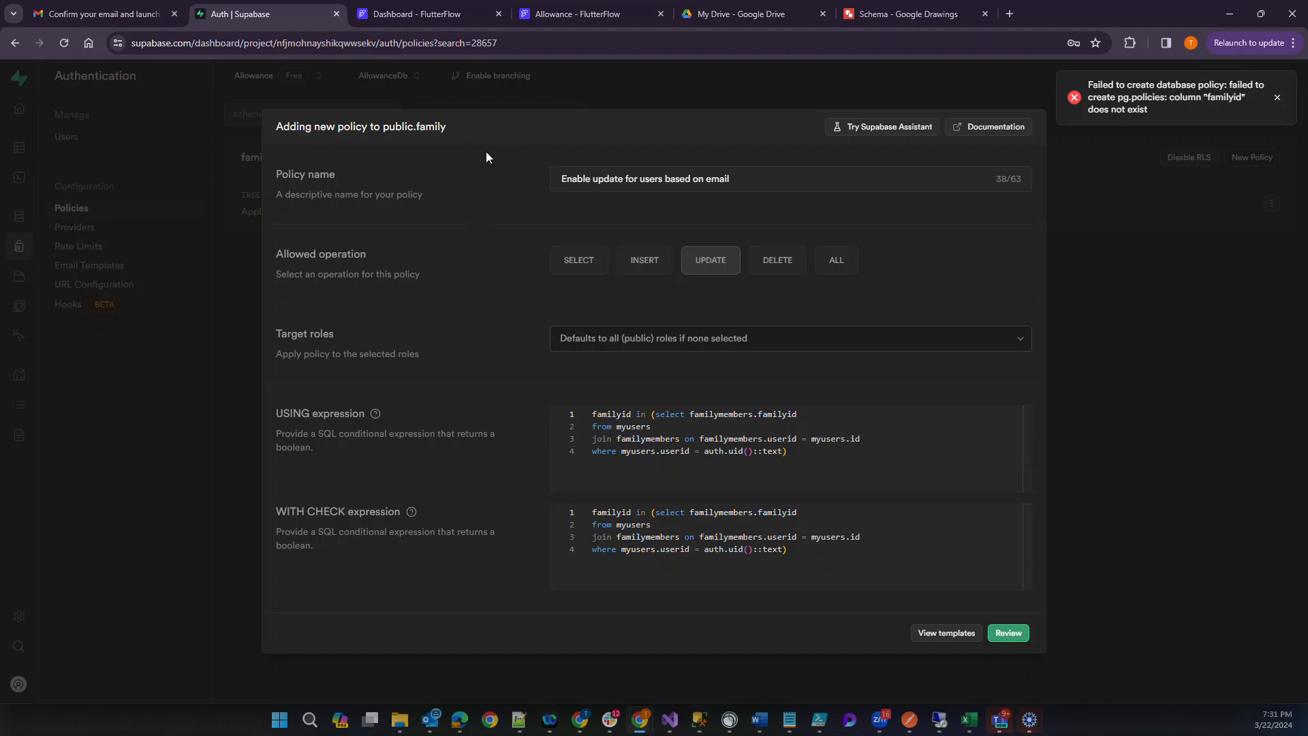
Change the leading column familyid to id in both the USING and WITH CHECK expressions.
click(609, 418)
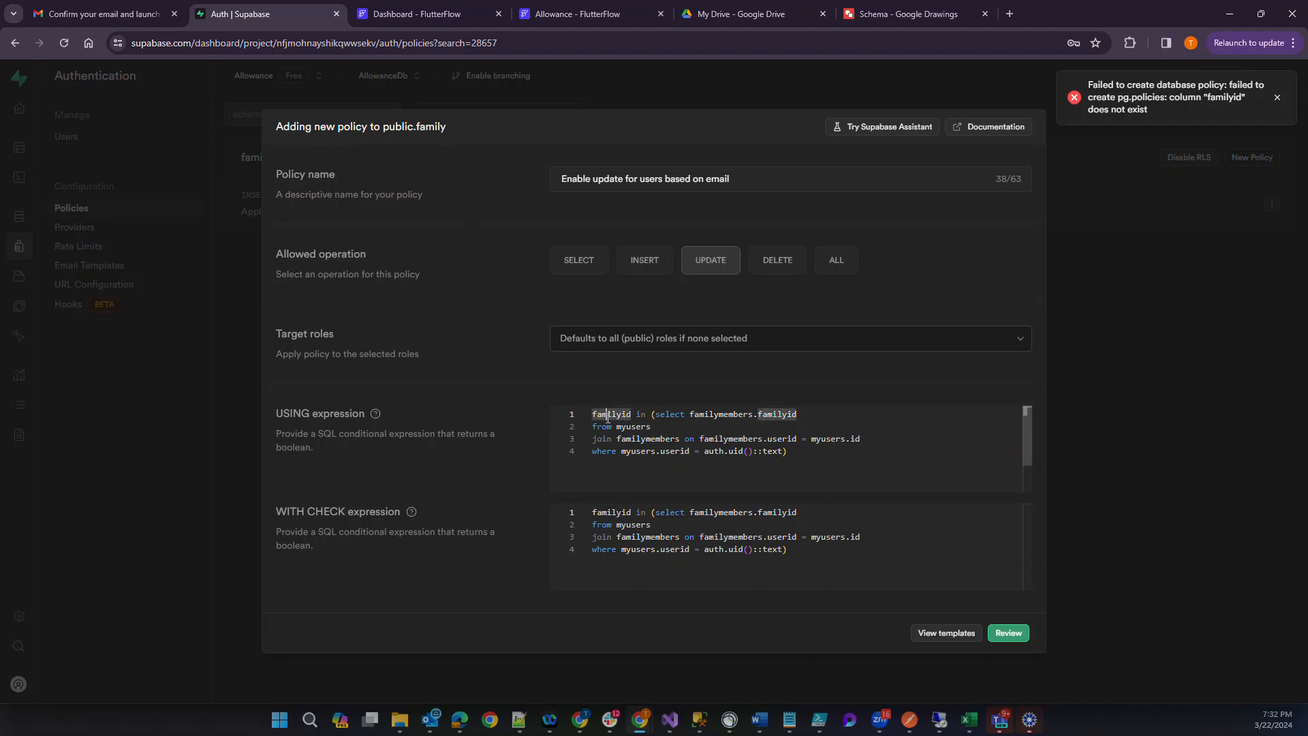
key(Right)
key(Right)
key(Right)
key(BackSpace)
key(BackSpace)
key(BackSpace)
key(BackSpace)
key(BackSpace)
key(BackSpace)
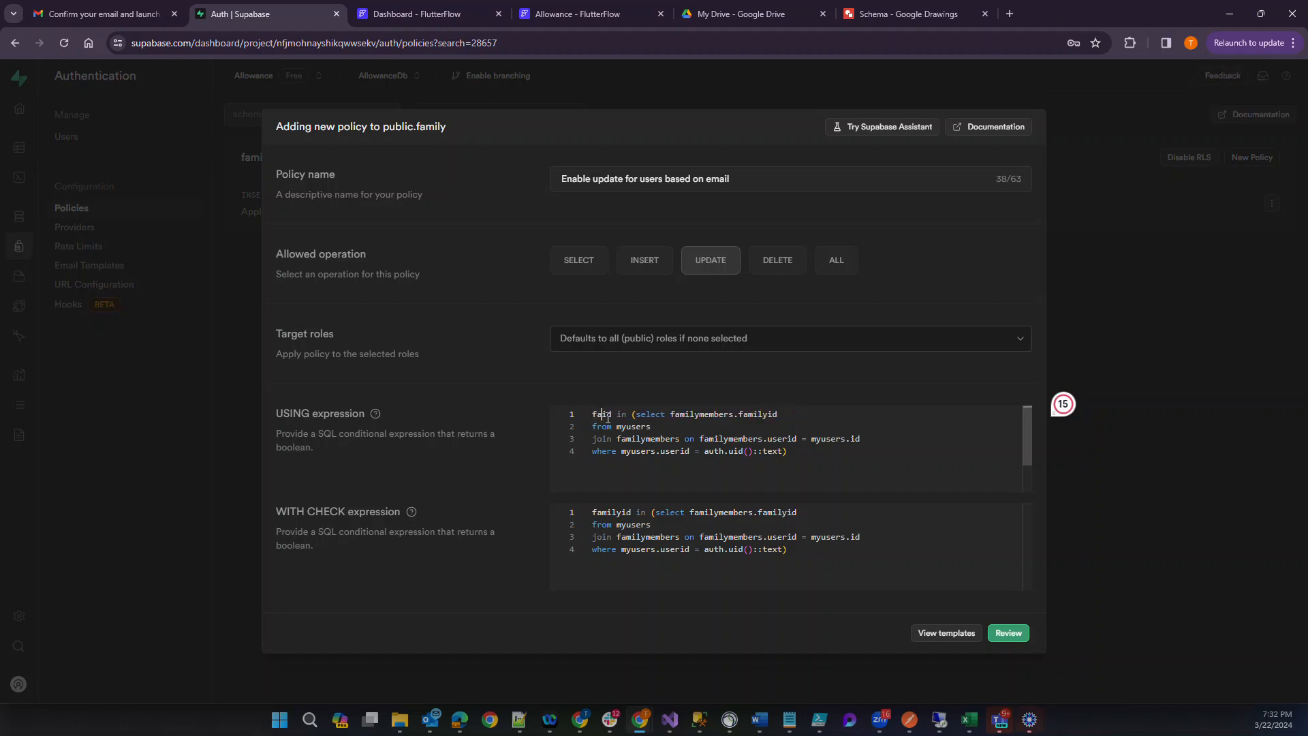
drag(621, 512, 560, 504)
key(BackSpace)
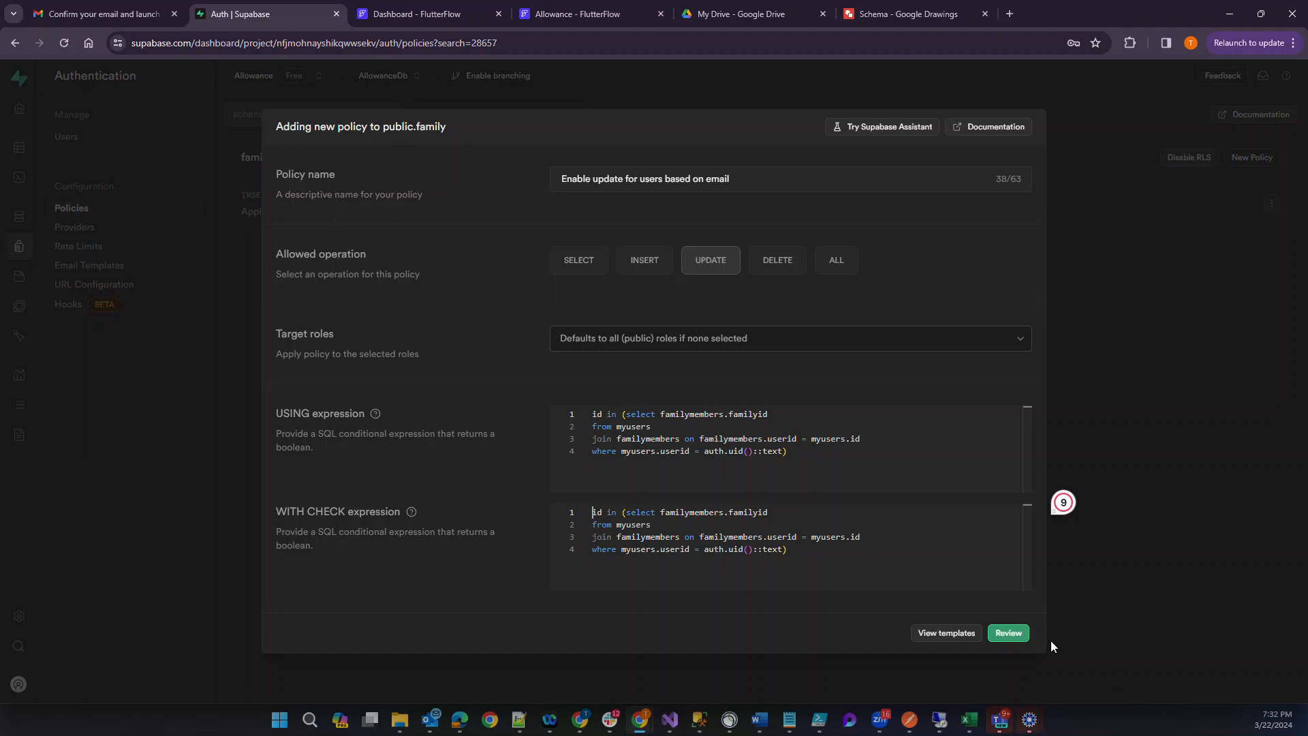
Review the generated SQL and save the update policy on the family table.
click(851, 568)
key(ctrl+a)
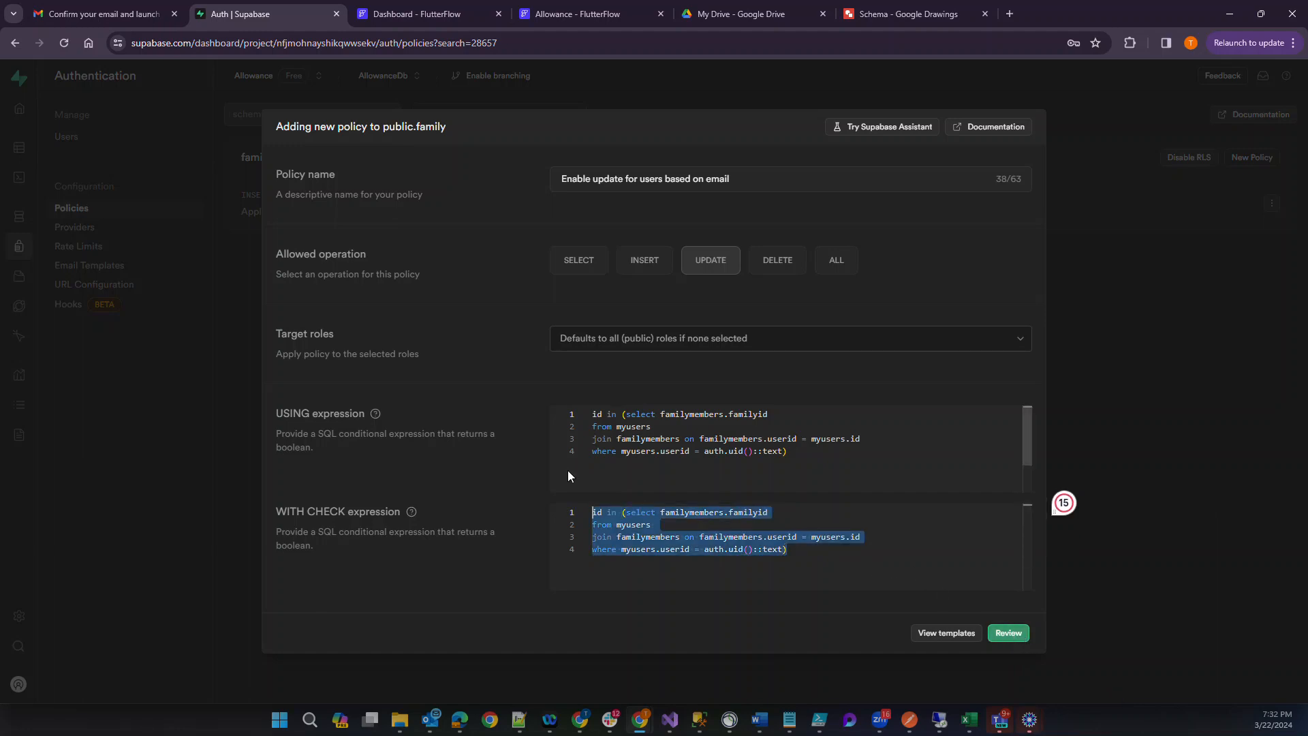
click(1008, 633)
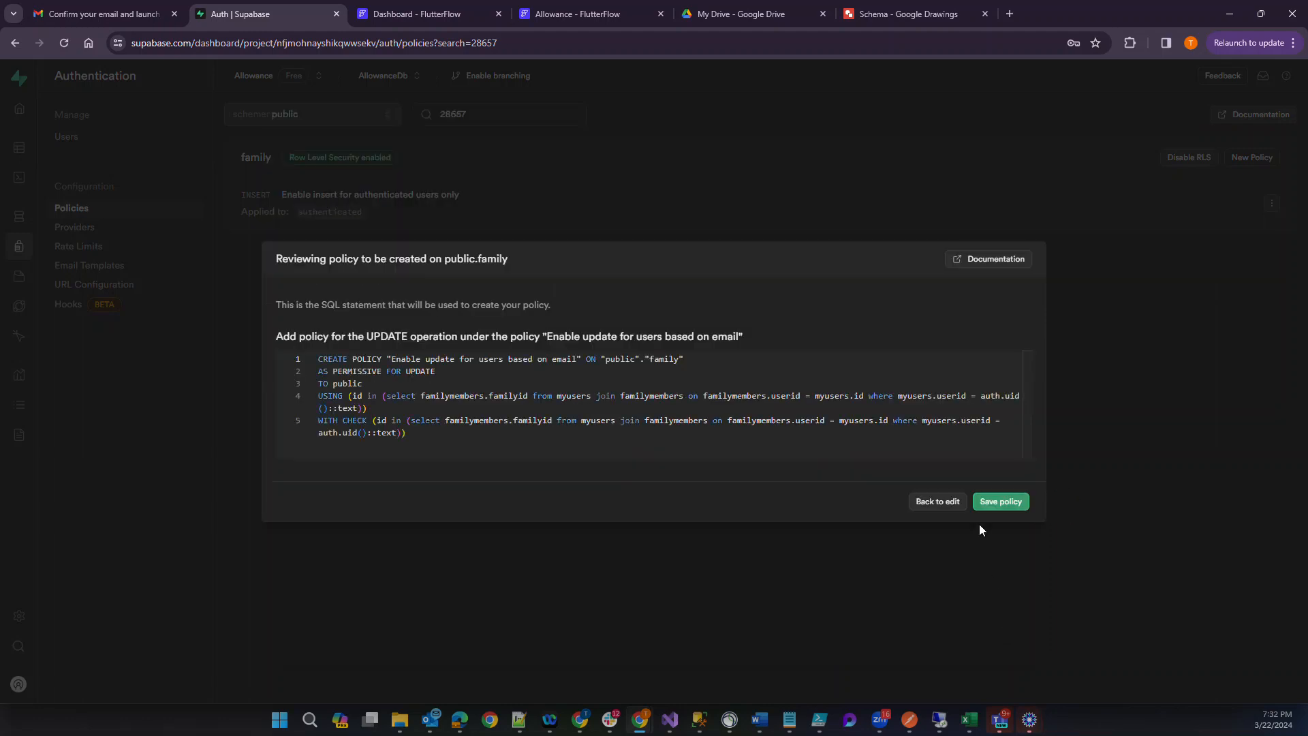
click(999, 503)
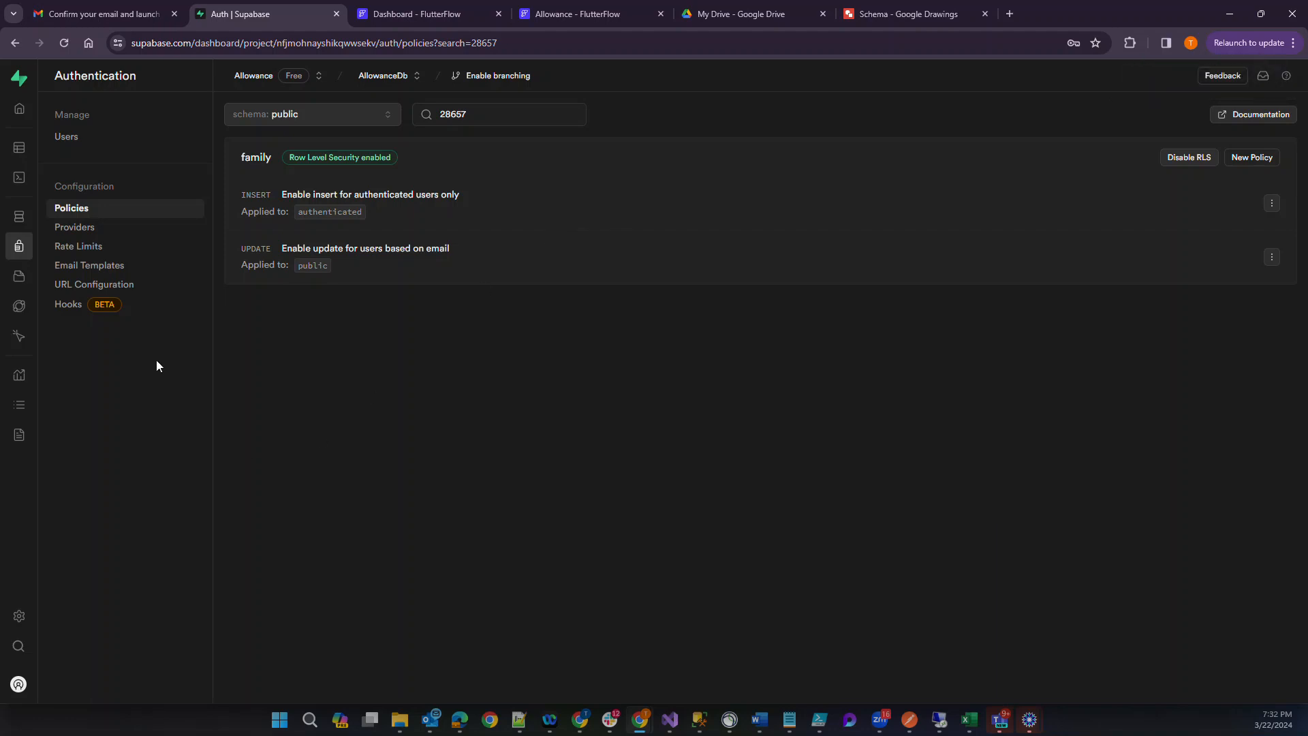
mouse_move(29, 165)
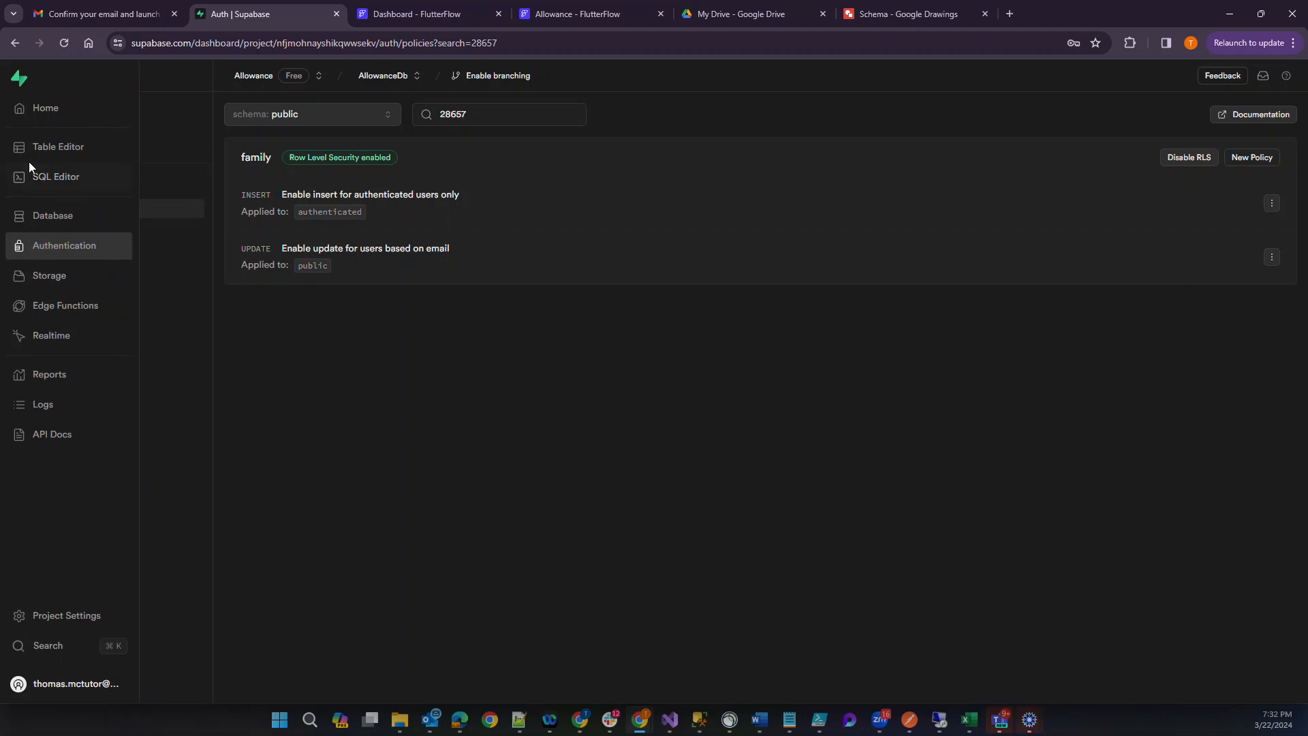
Open the row level security policies of the myusers table.
click(38, 150)
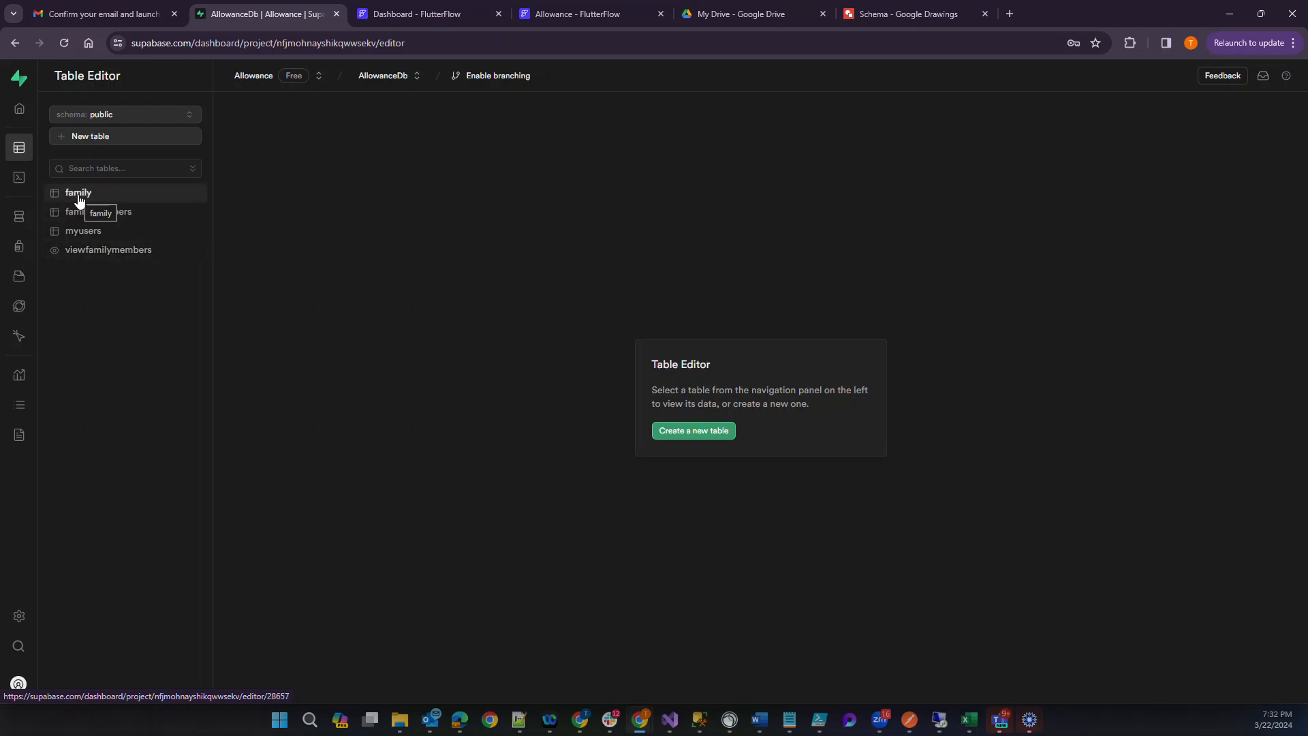
right_click(74, 233)
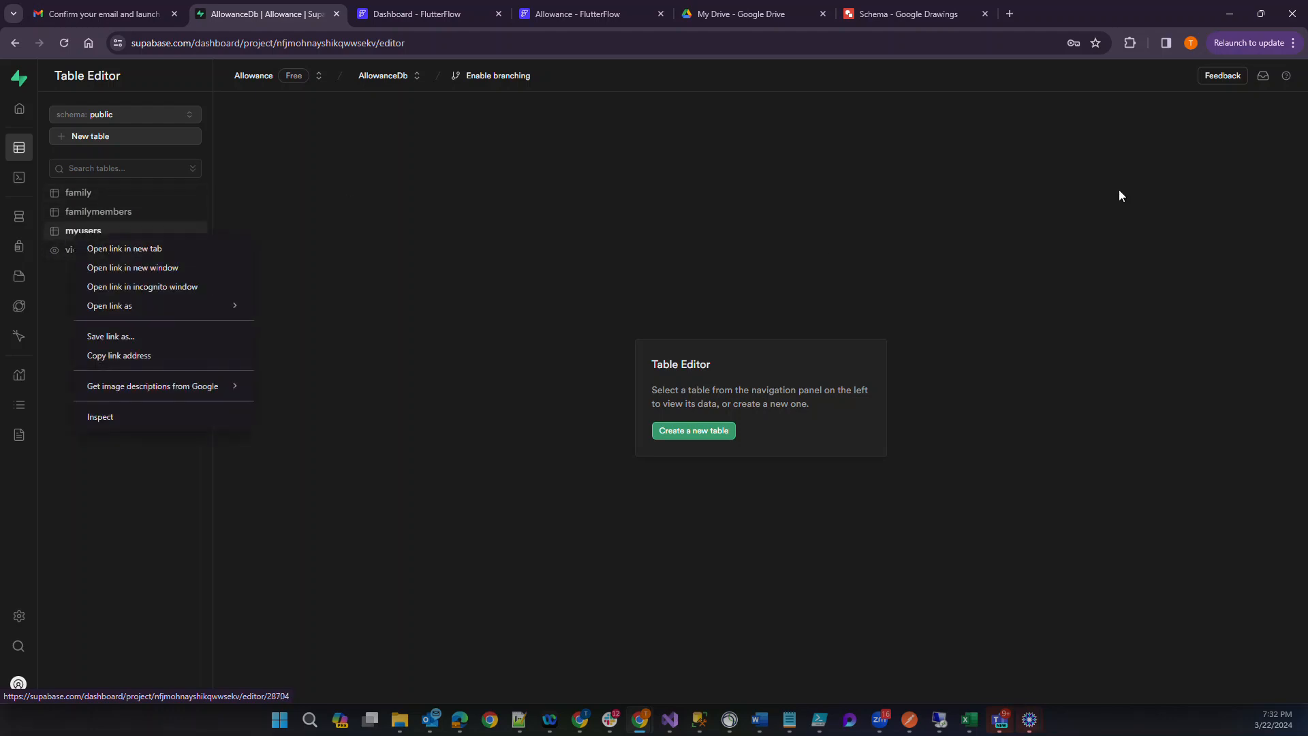
click(78, 225)
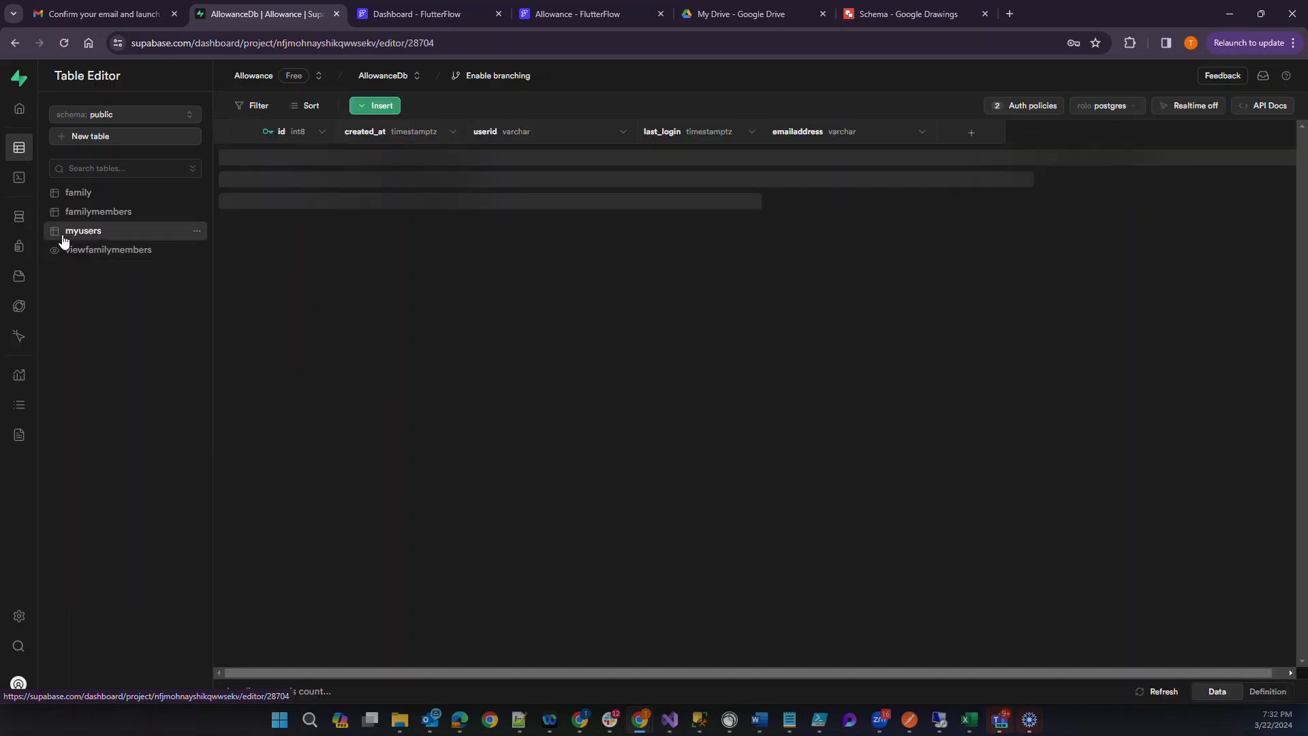
click(1036, 107)
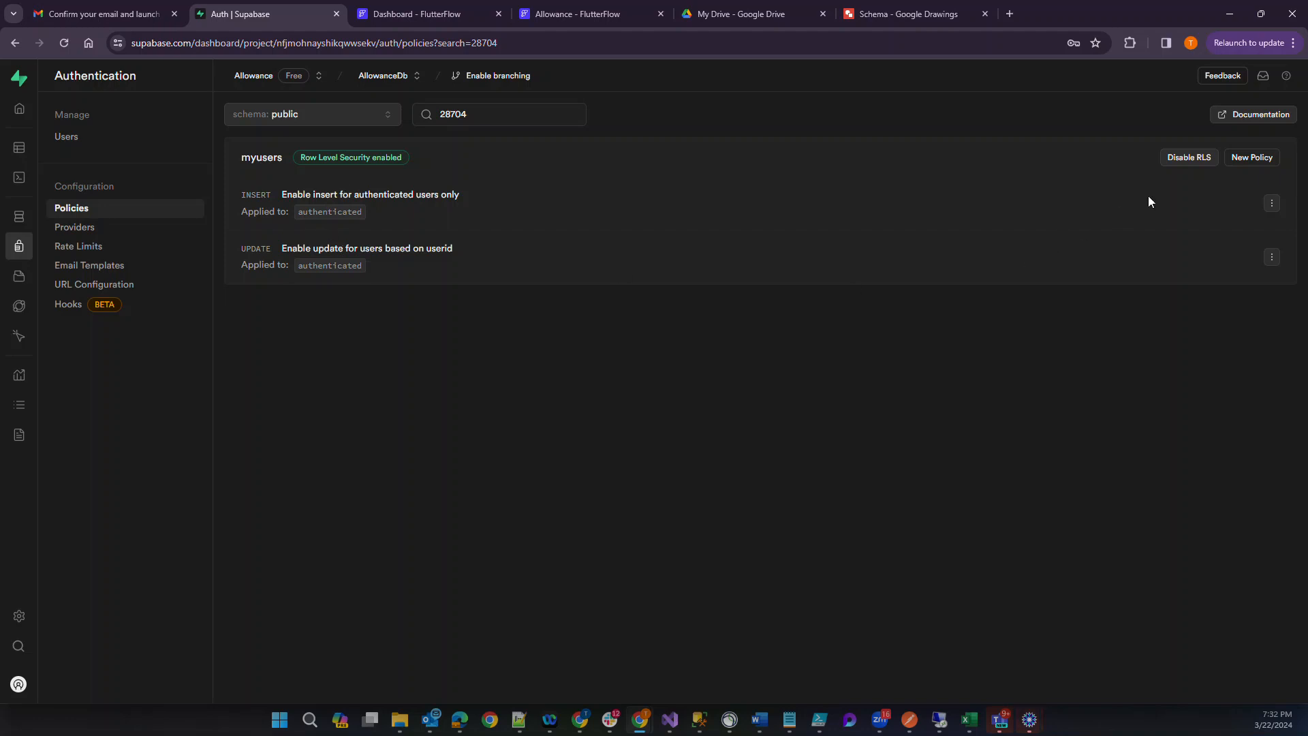
click(1248, 157)
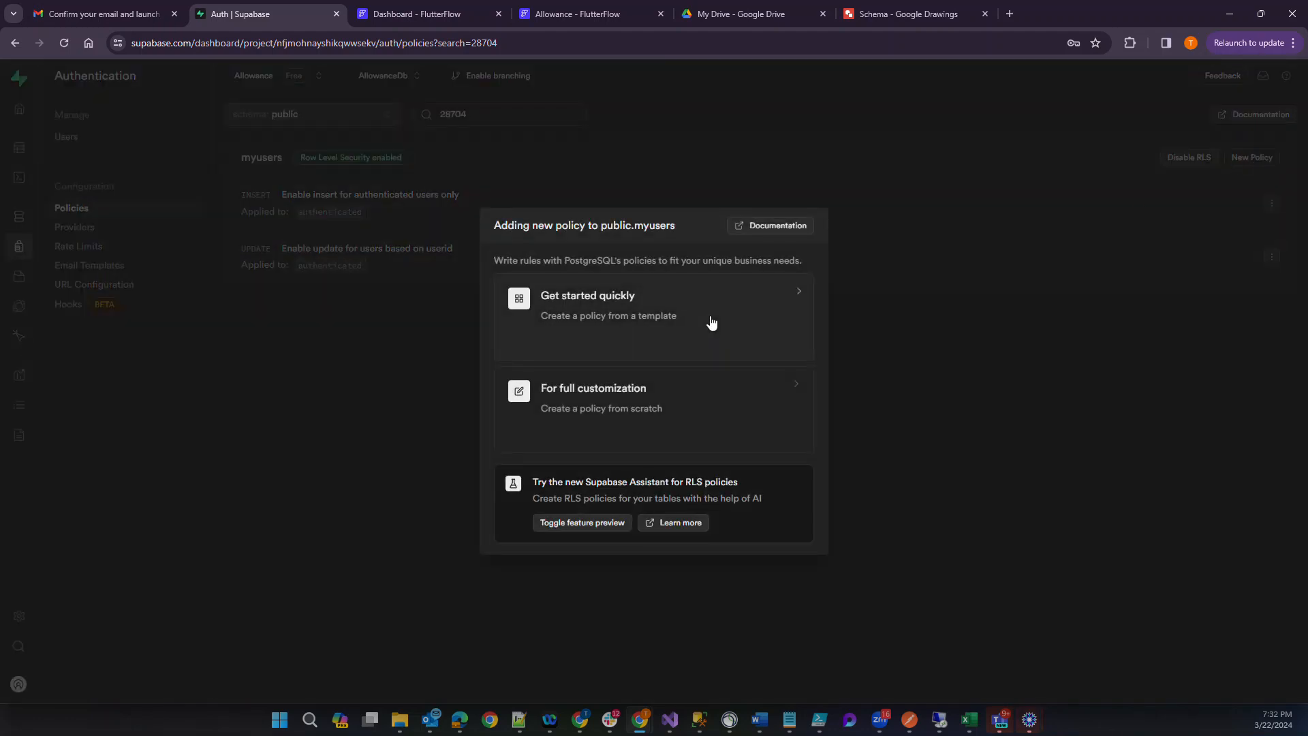
click(645, 316)
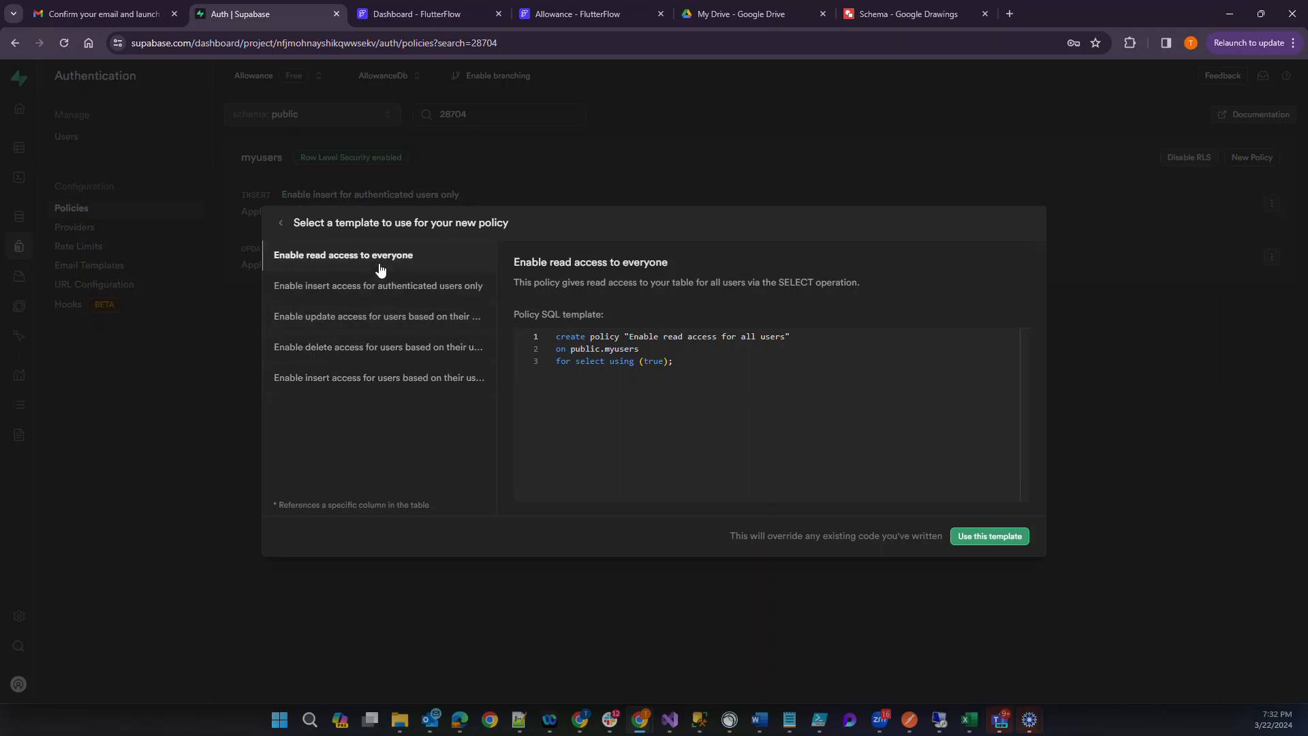
click(1114, 239)
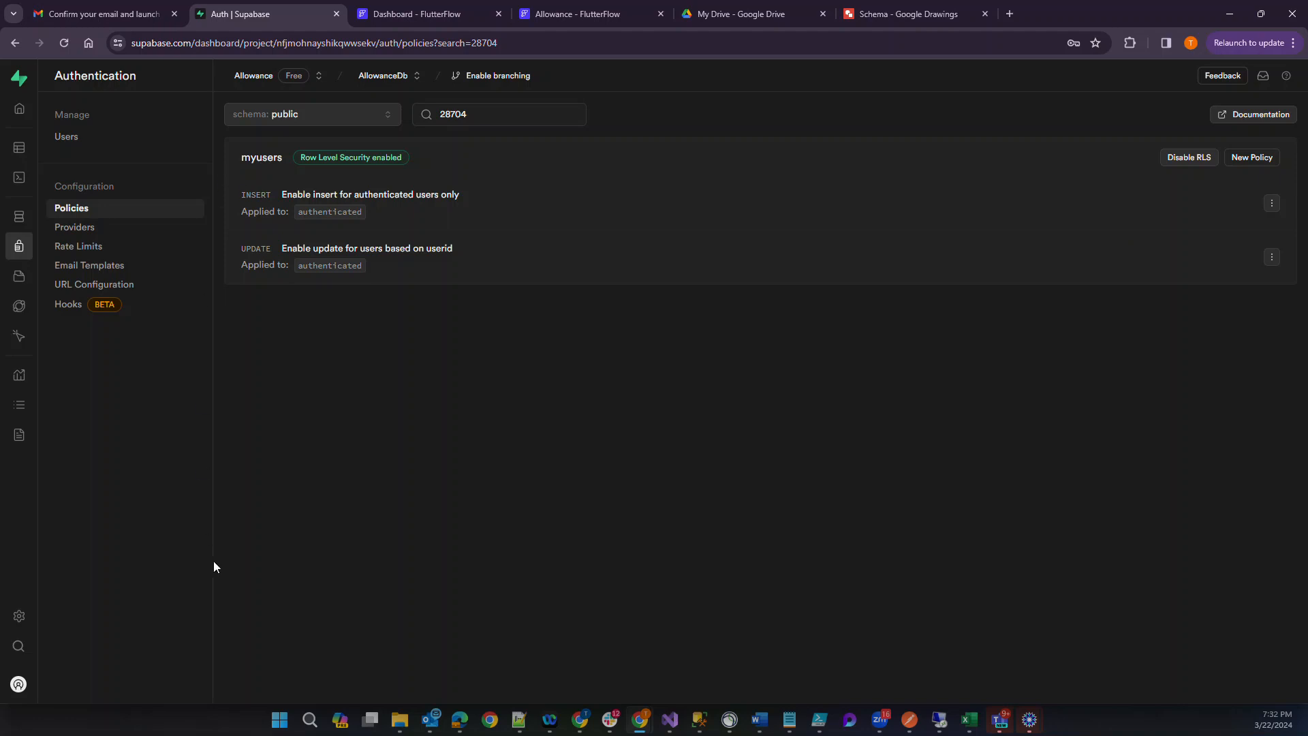
Open the row level security policies of the familymembers table.
click(19, 147)
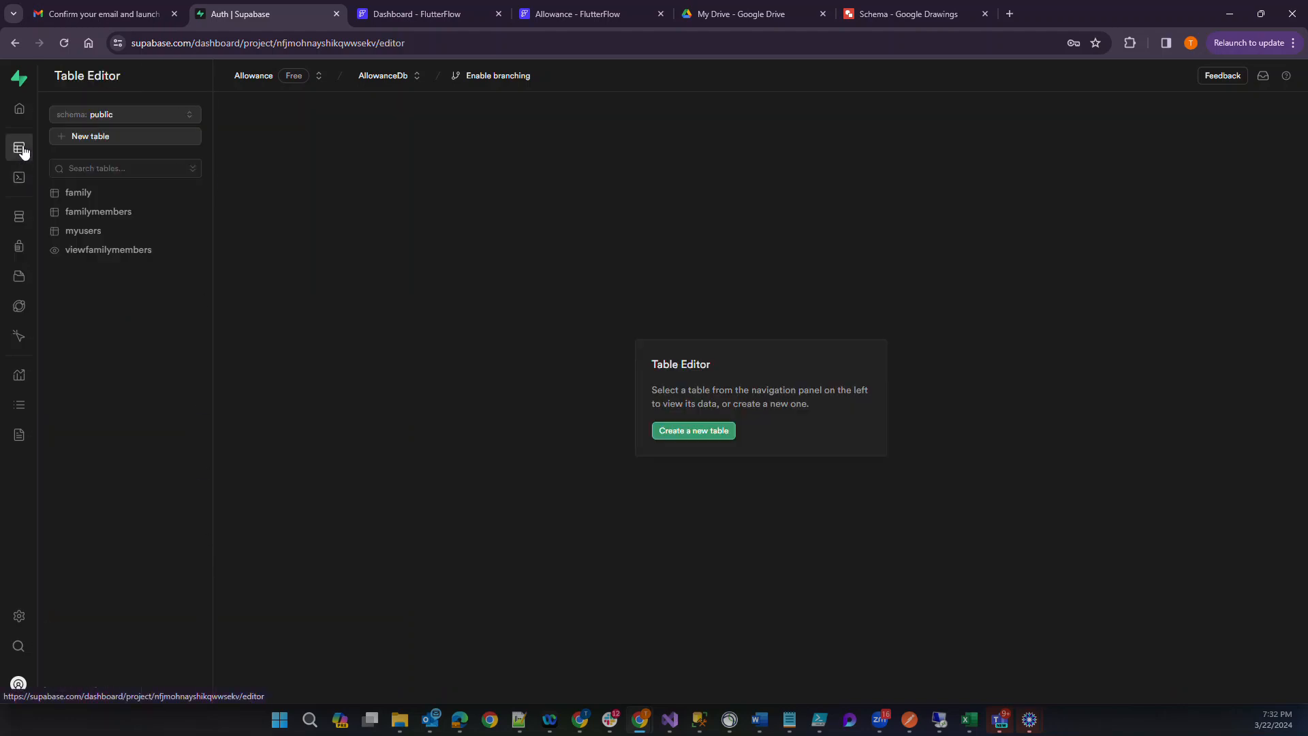
click(98, 214)
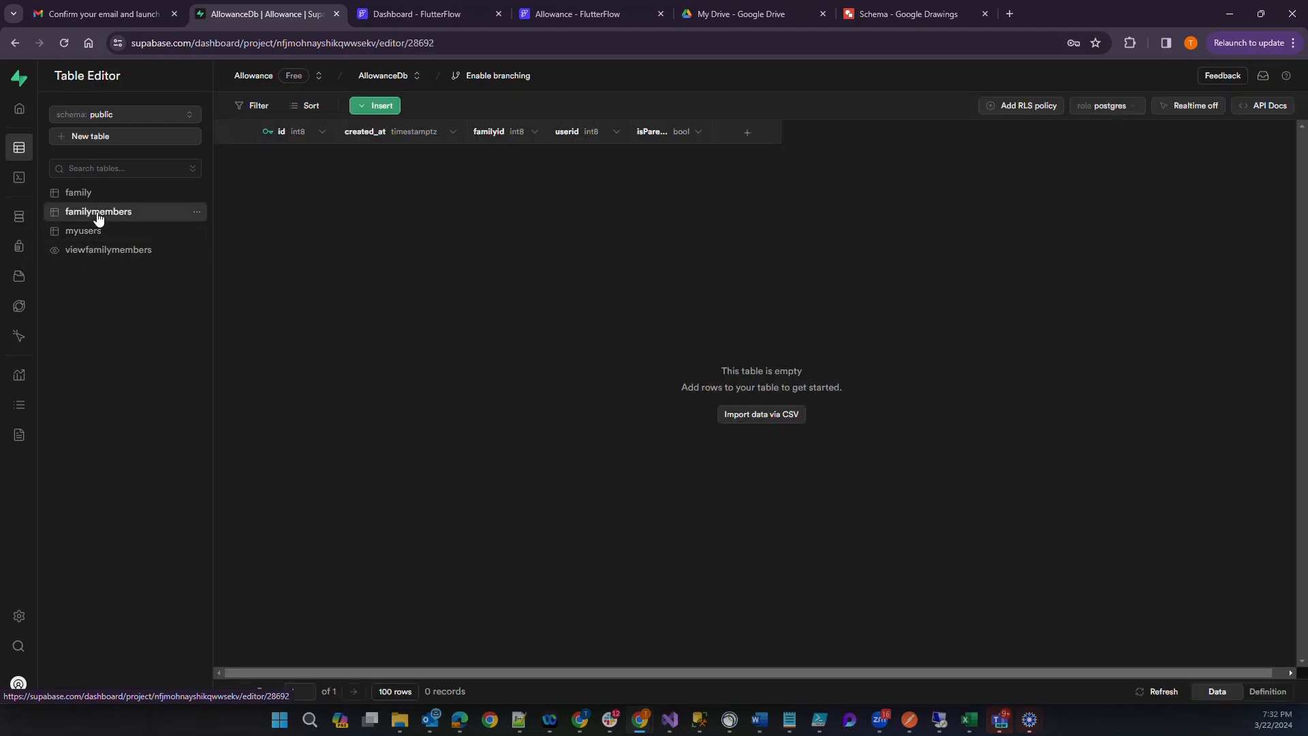
click(1027, 106)
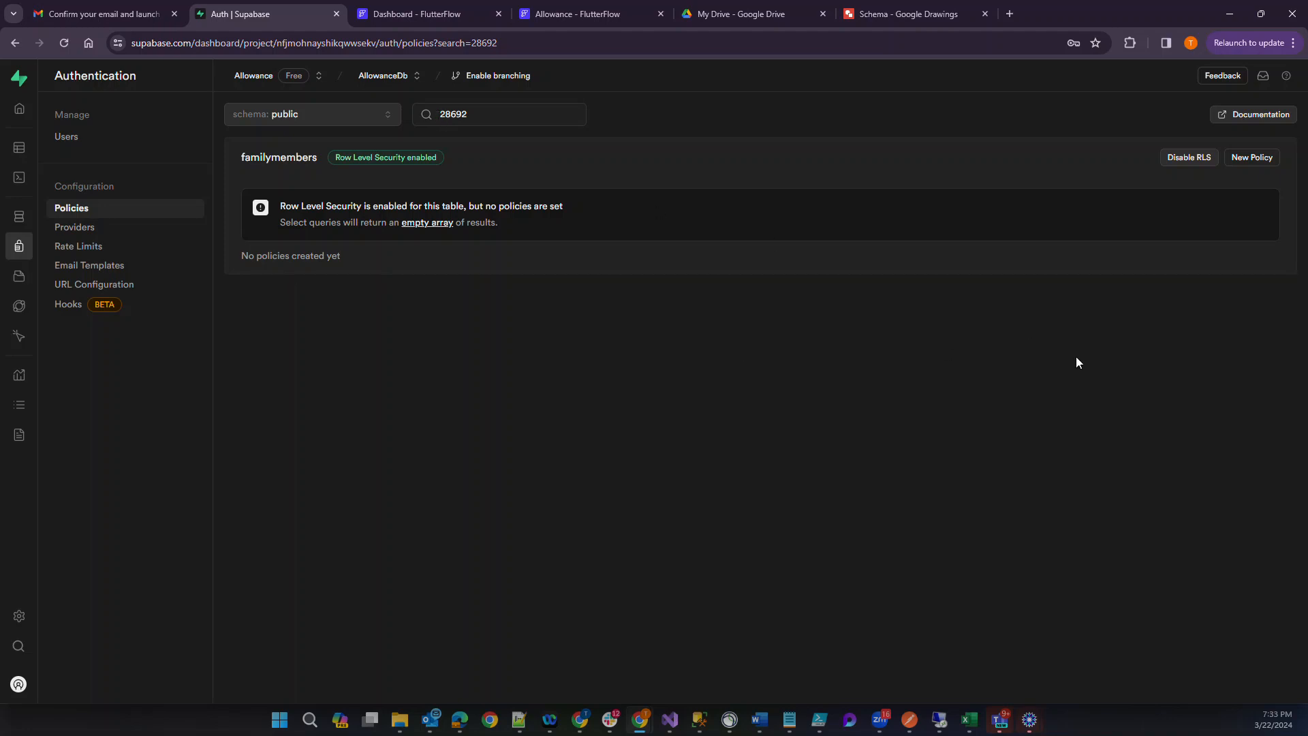
Start a new familymembers policy from the template that enables insert access for authenticated users only.
click(1236, 161)
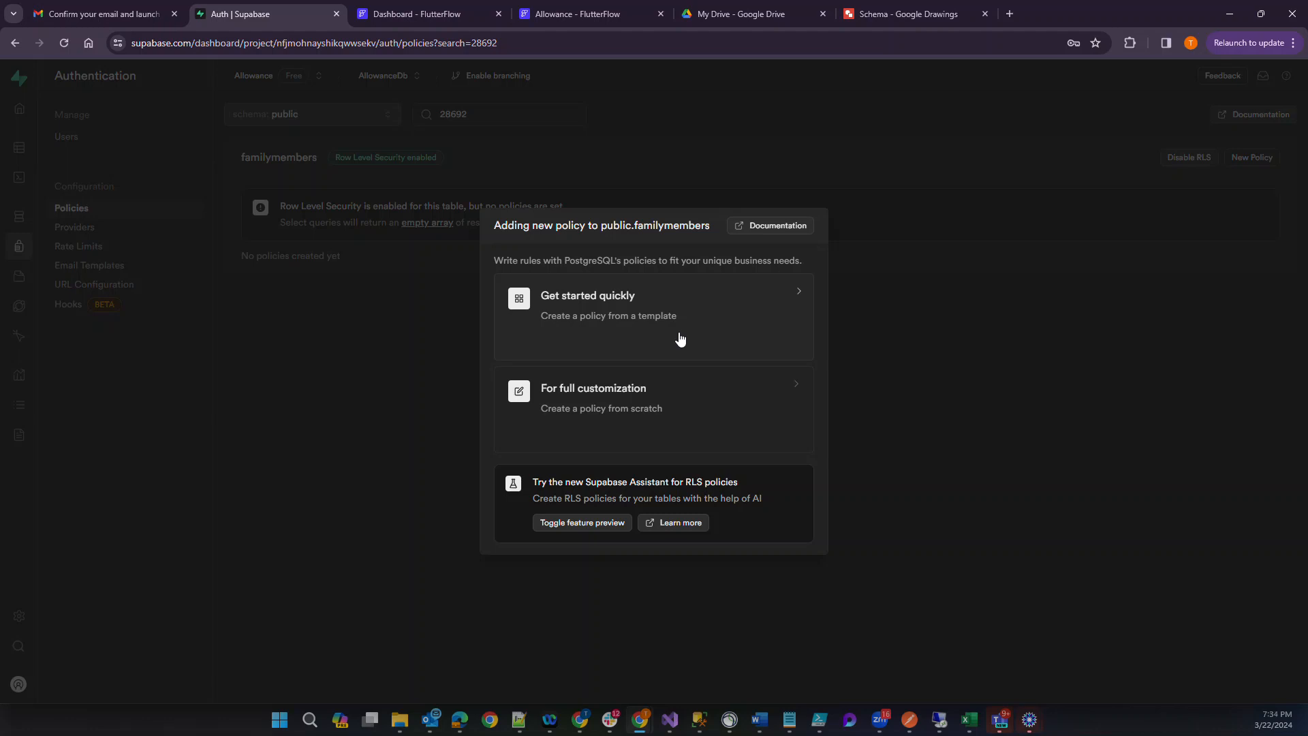
click(679, 339)
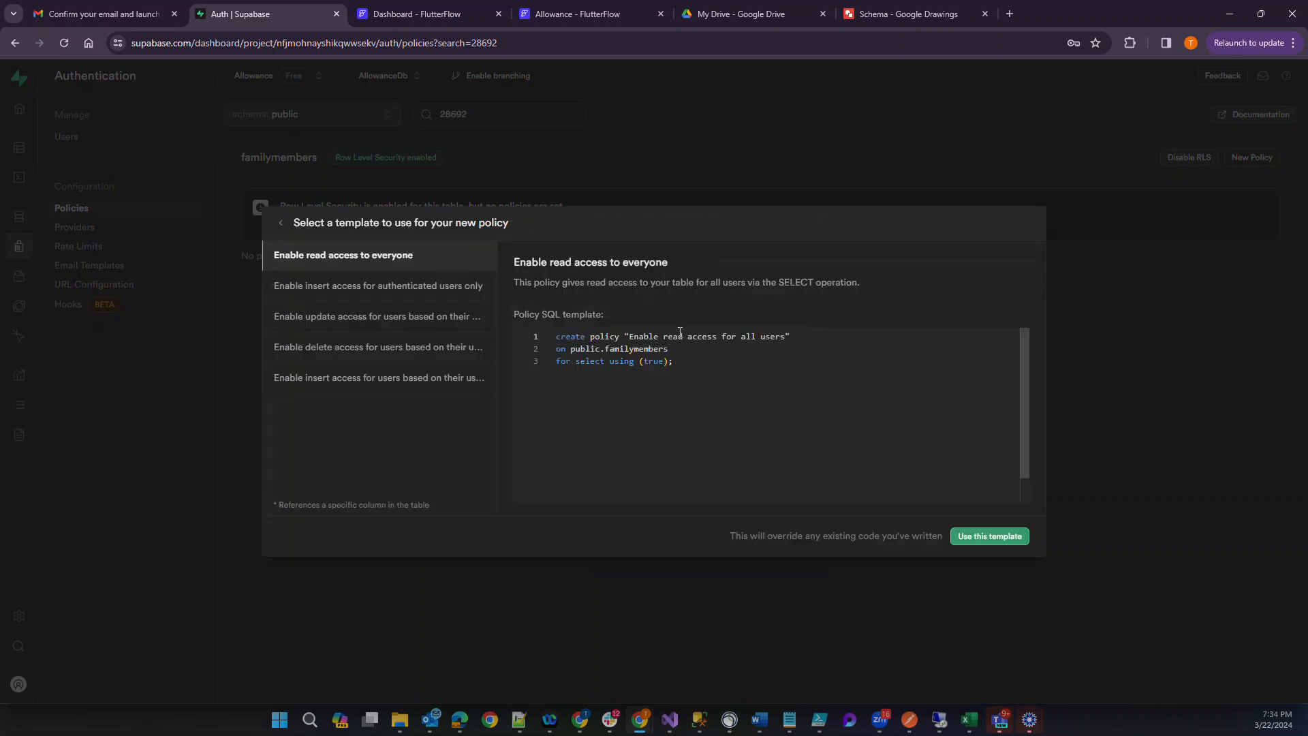
click(424, 286)
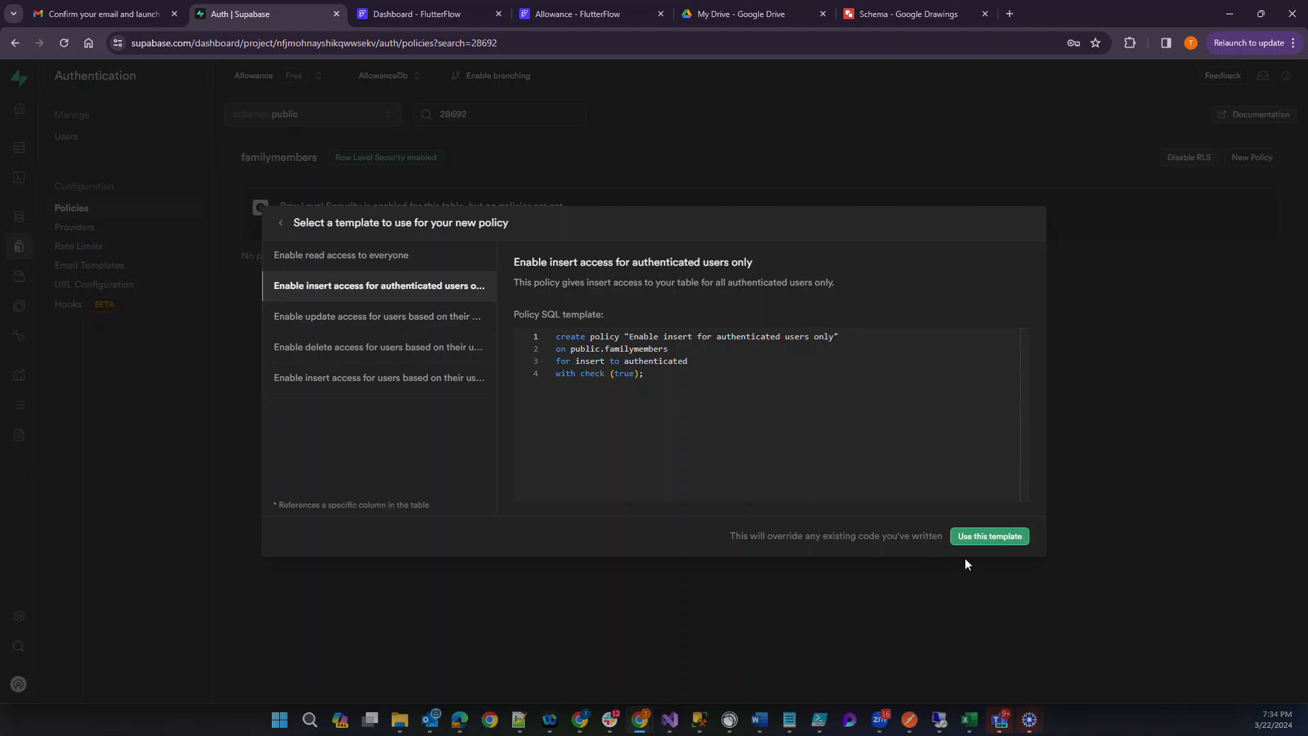
click(983, 539)
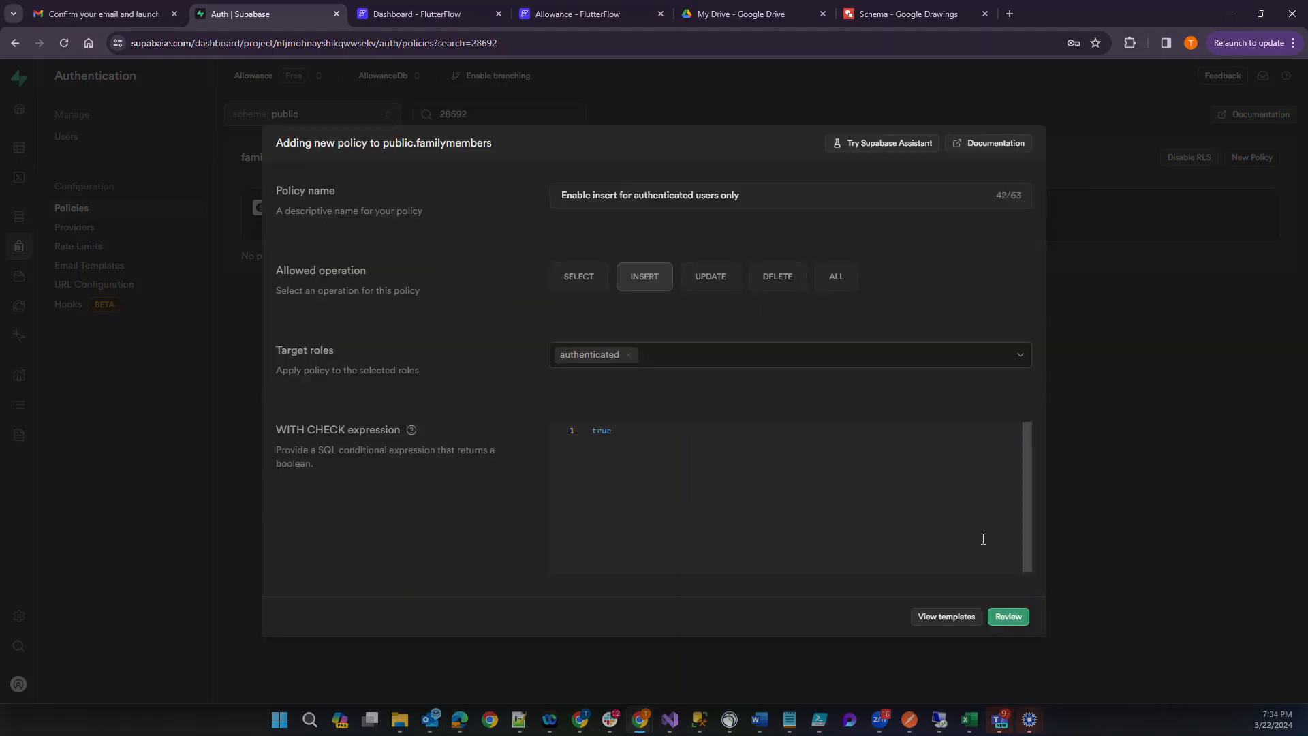
Paste the copied "id in (select familymembers.familyid ...)" subquery on a new line below true in the WITH CHECK expression.
right_click(652, 440)
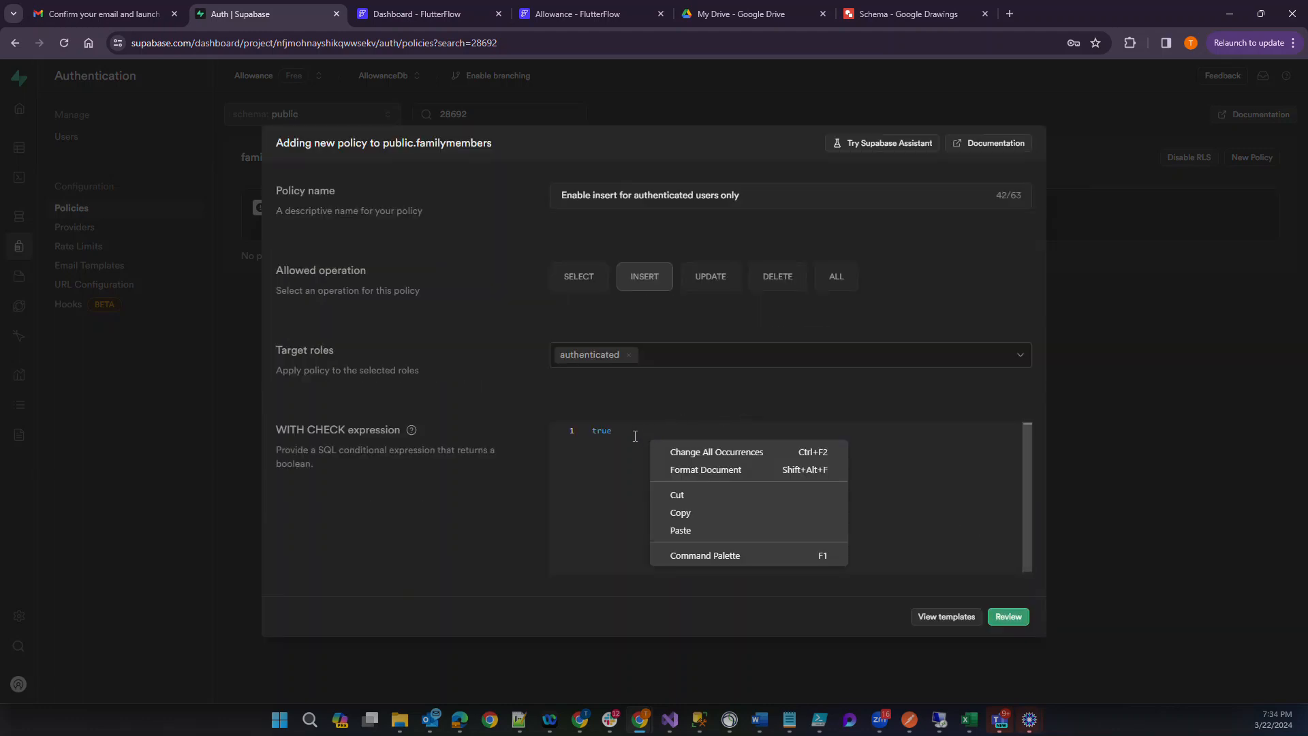
click(635, 436)
key(Return)
text(id in (select familymembers.familyid from myusers join familymembers on familymembers.userid = myusers.id where myusers.userid = auth.uid()::text))
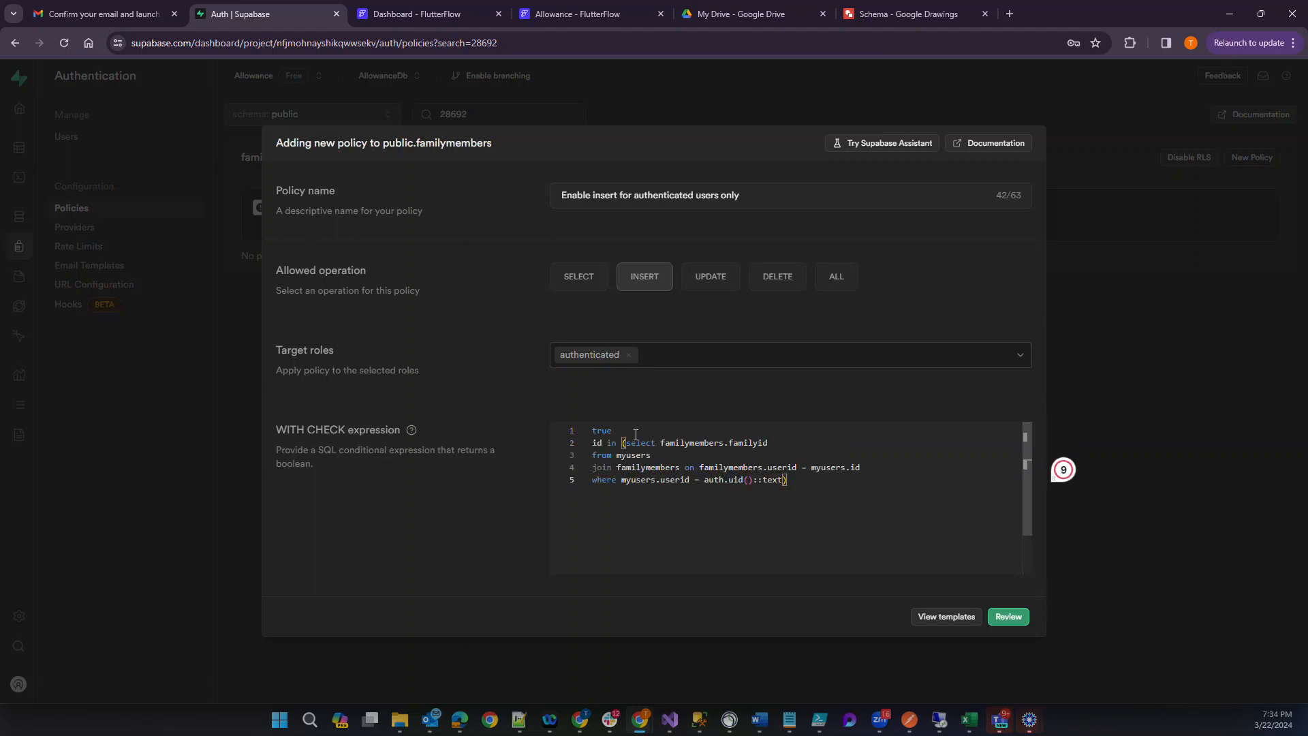
Replace true on the first line of the WITH CHECK expression with auth.uid()::text copied from the where clause.
right_click(597, 444)
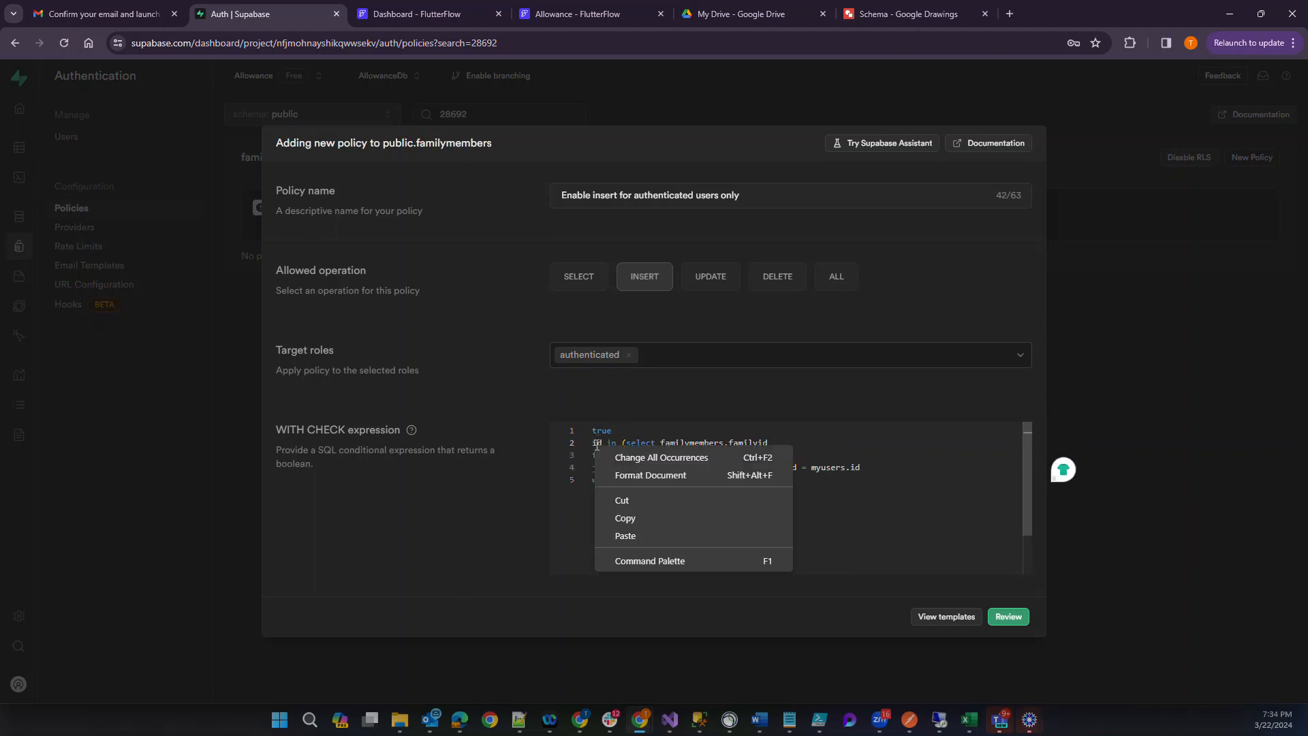
key(Escape)
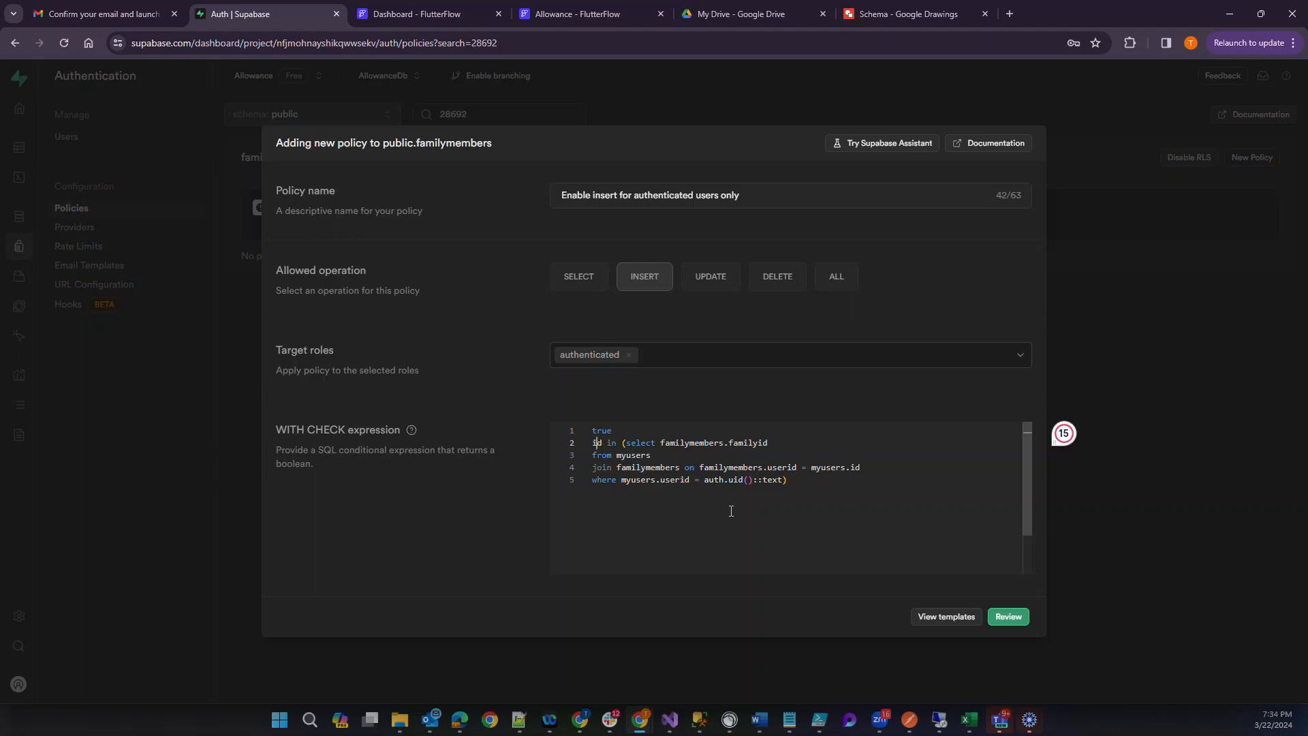
double_click(758, 445)
click(747, 479)
right_click(774, 482)
key(Escape)
drag(787, 480, 705, 480)
key(ctrl+c)
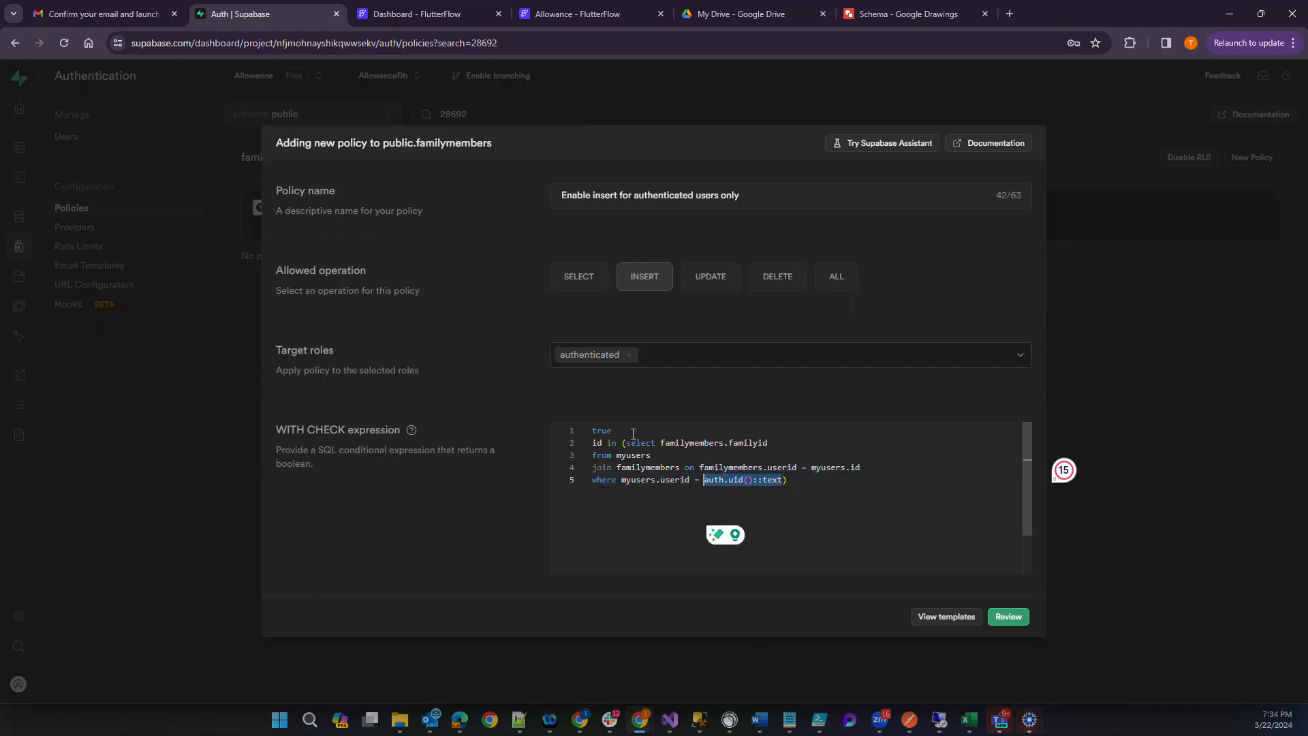
click(633, 434)
key(BackSpace)
key(BackSpace)
key(BackSpace)
key(BackSpace)
key(ctrl+v)
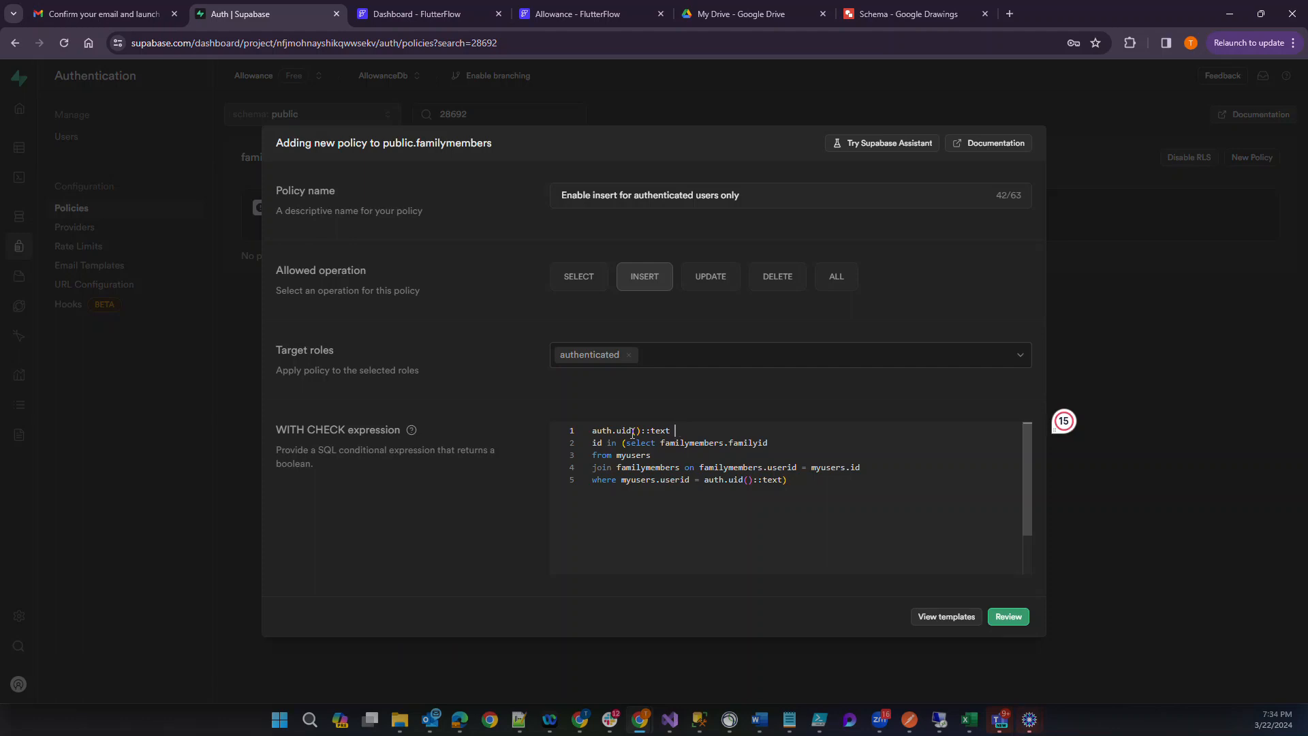
Remove the leading id from the second line and join its "in (select" clause to the auth.uid()::text line.
drag(622, 443, 768, 443)
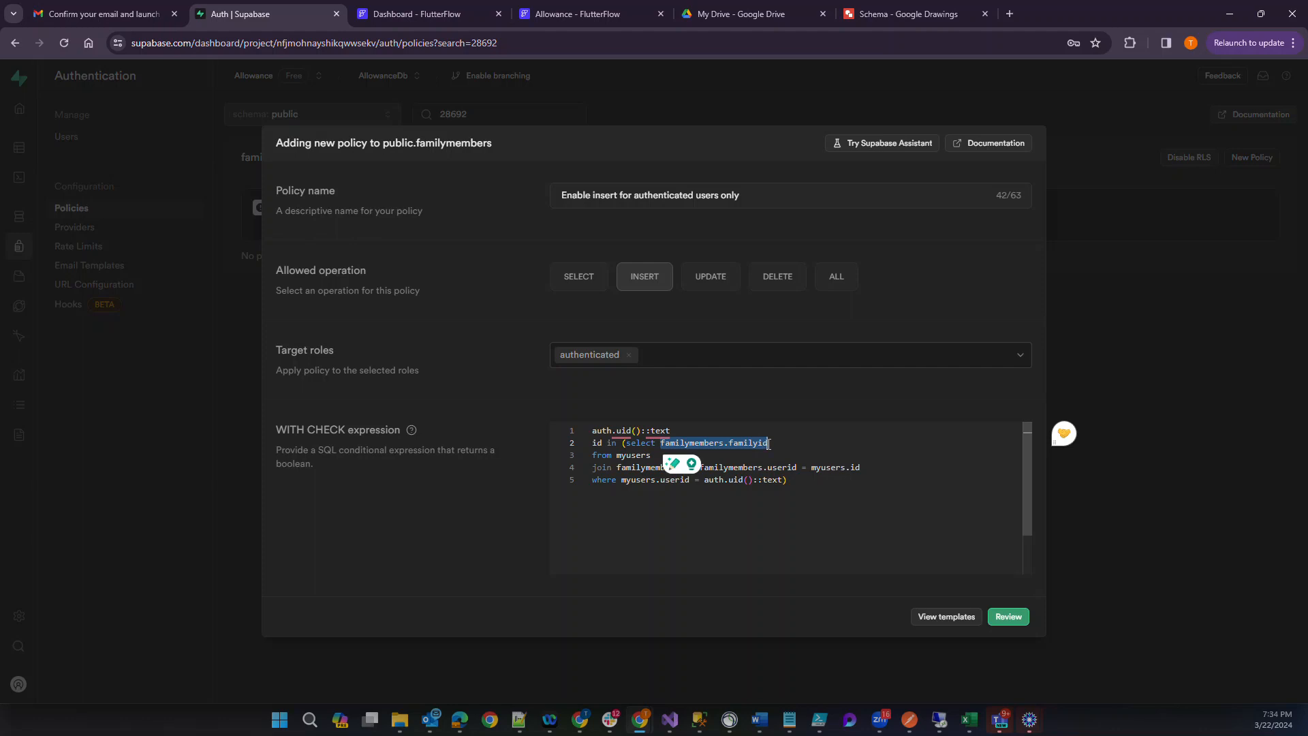
click(768, 444)
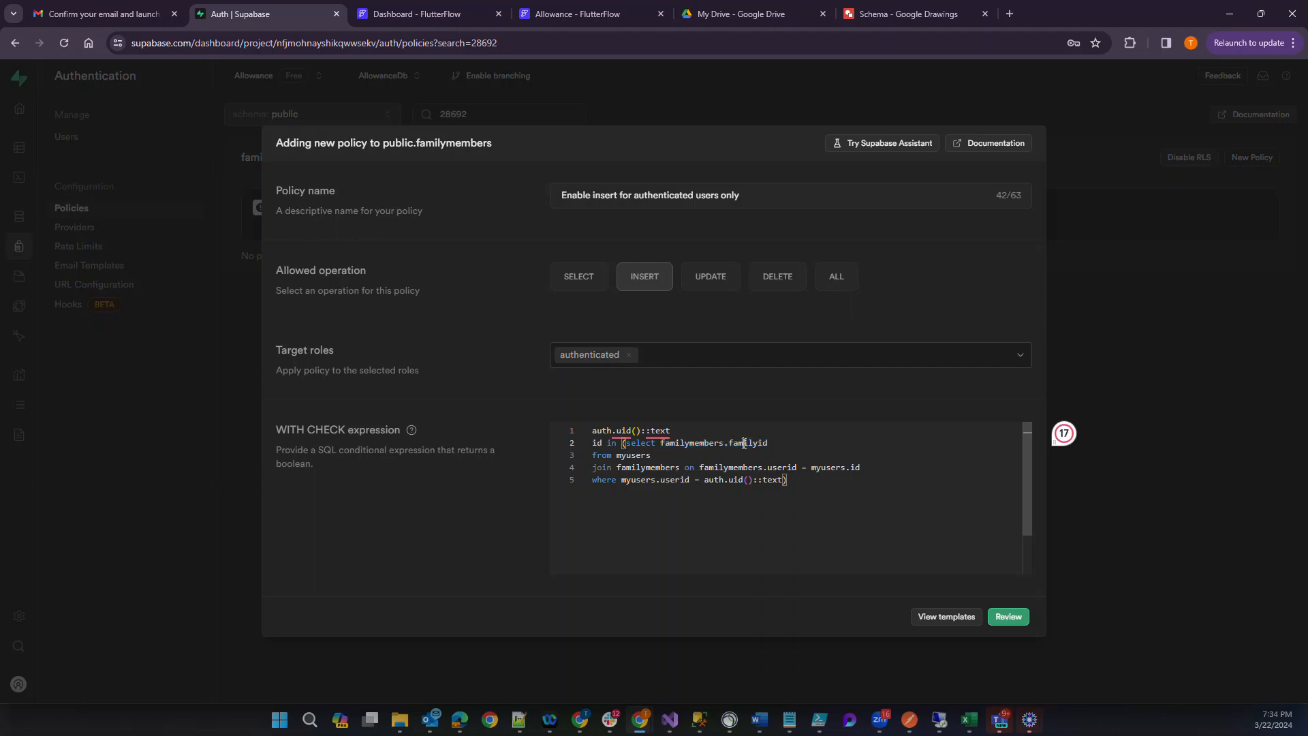
click(624, 448)
drag(618, 443, 772, 444)
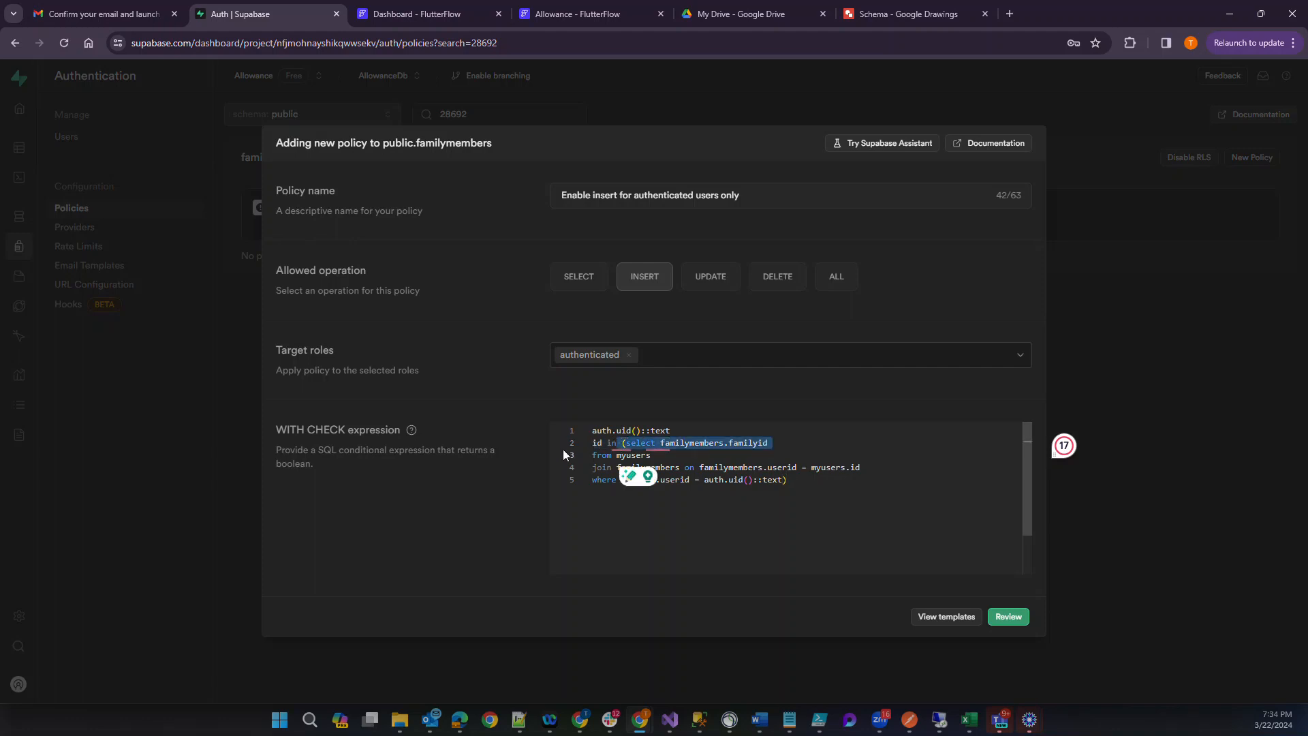
mouse_move(619, 444)
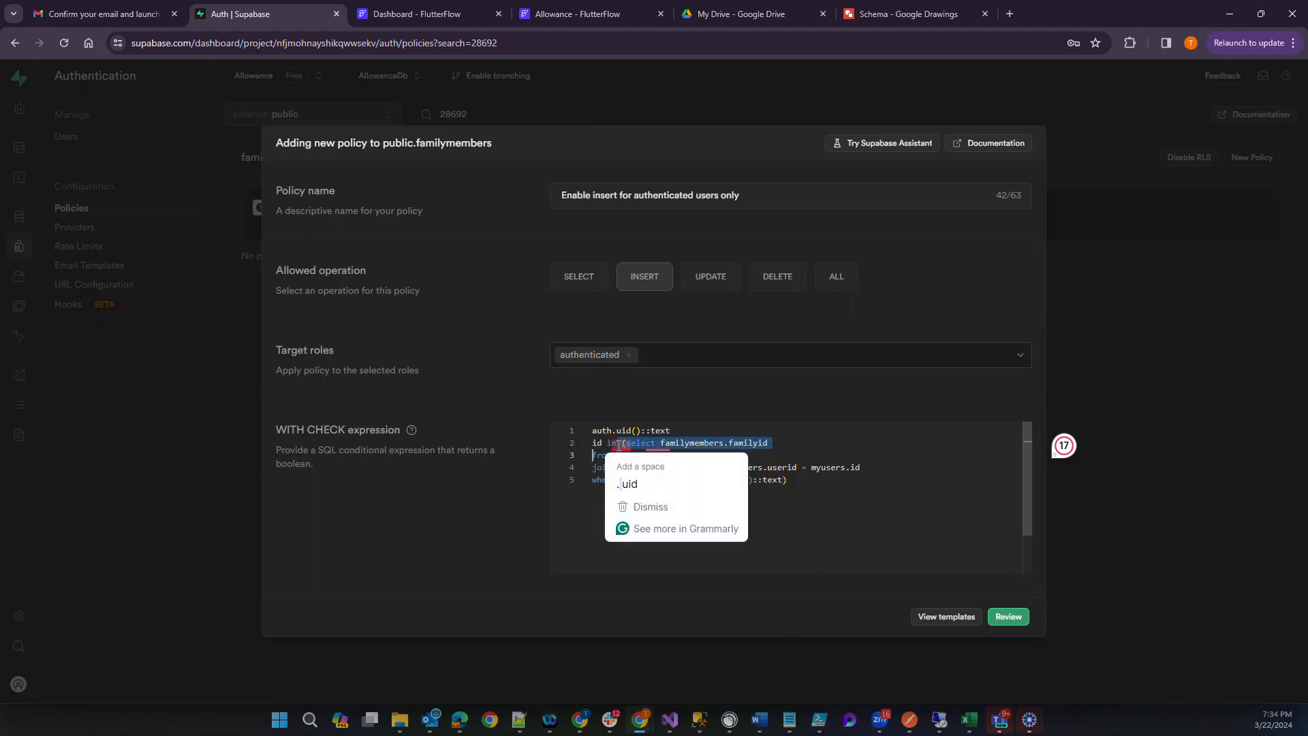
click(617, 445)
click(599, 446)
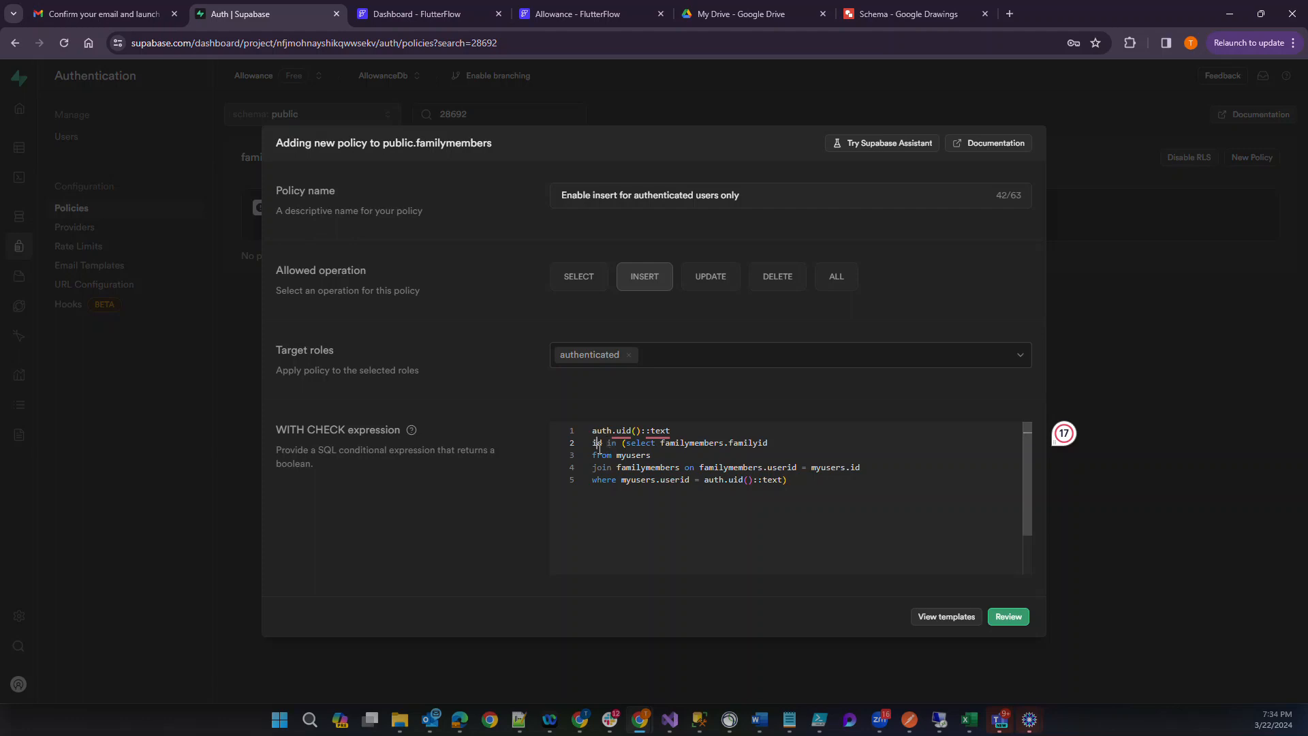
key(BackSpace)
key(BackSpace)
key(BackSpace)
click(674, 430)
Replace familymembers.familyid in the subquery's select with mysuers.uiserid.
double_click(774, 431)
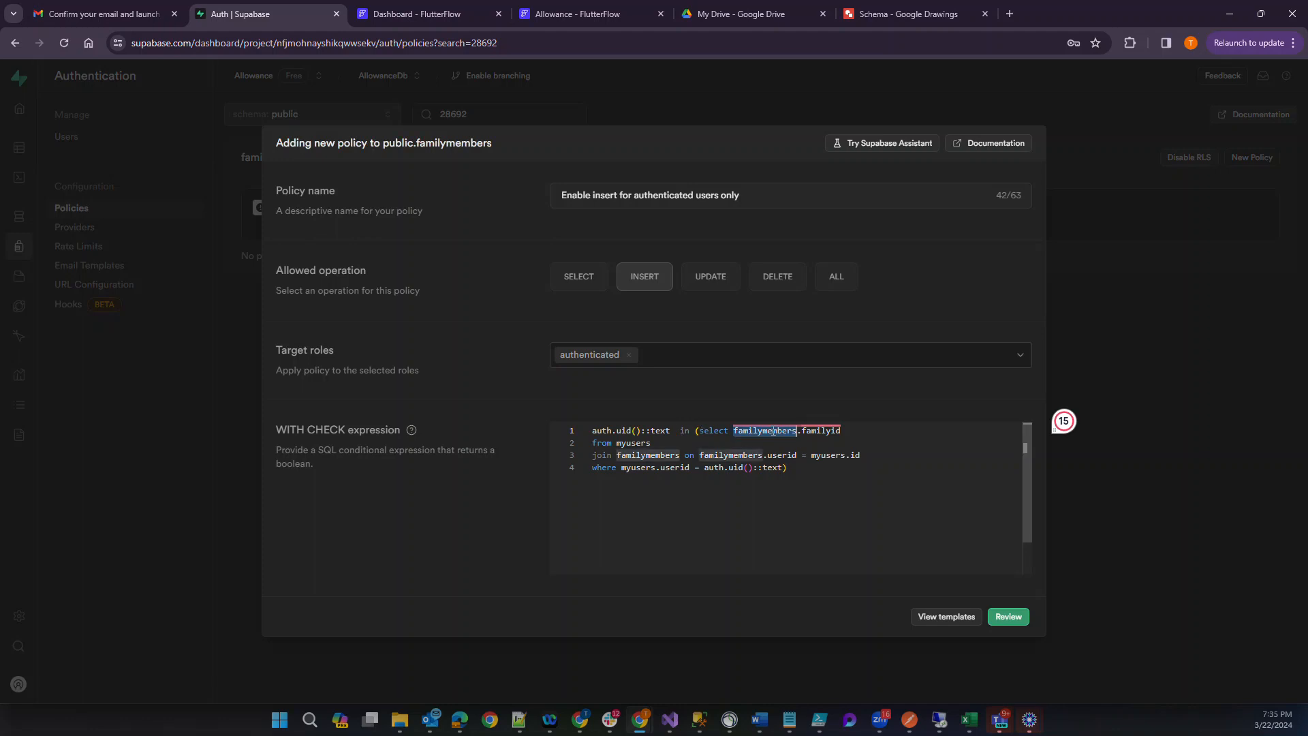
text(mysuers)
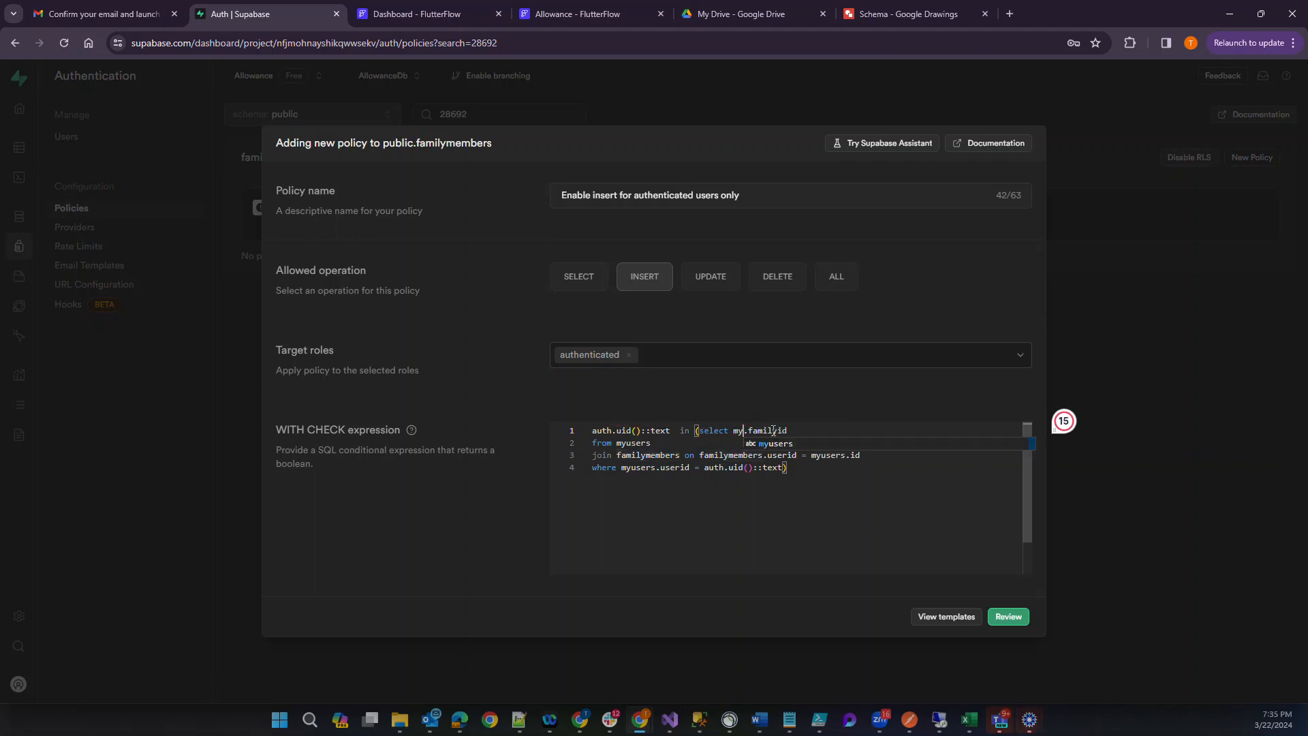
text(.userid)
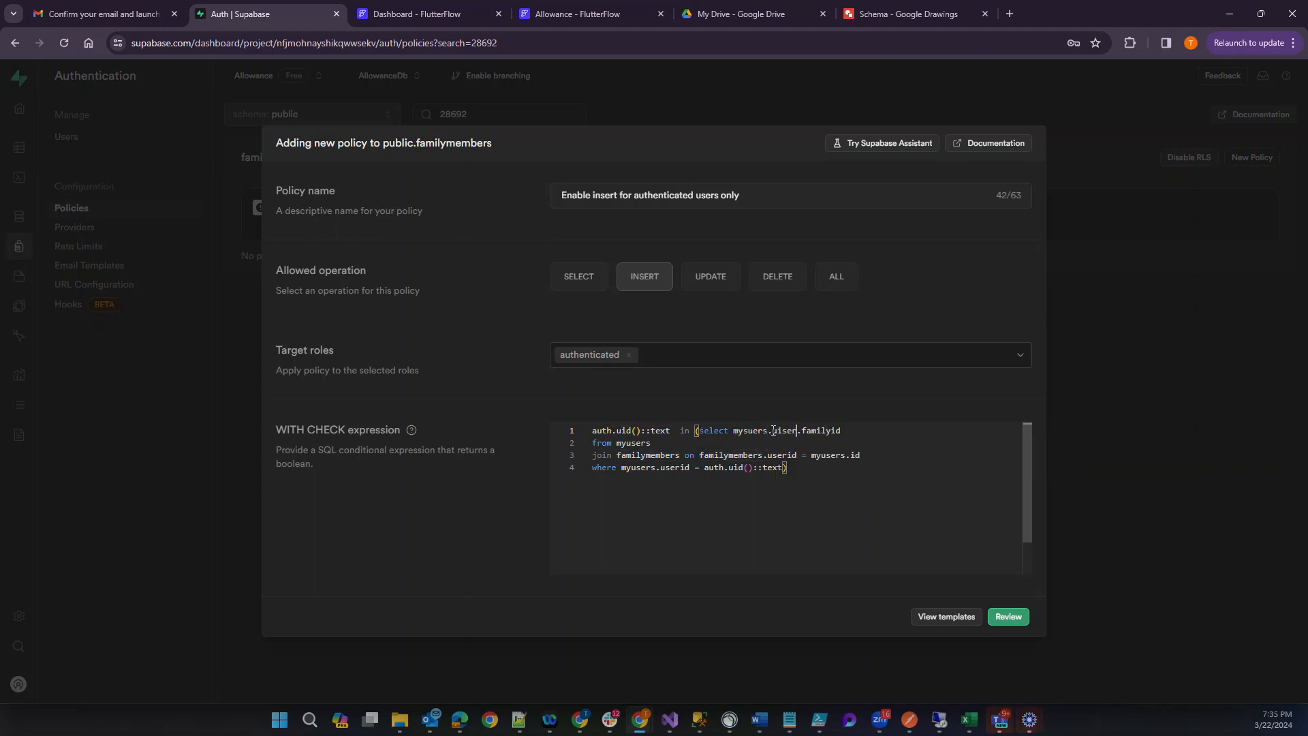
key(shift+Right)
key(shift+Right)
key(shift+Right)
key(shift+Right)
key(shift+Right)
key(shift+Right)
key(shift+Right)
key(shift+Right)
key(shift+Right)
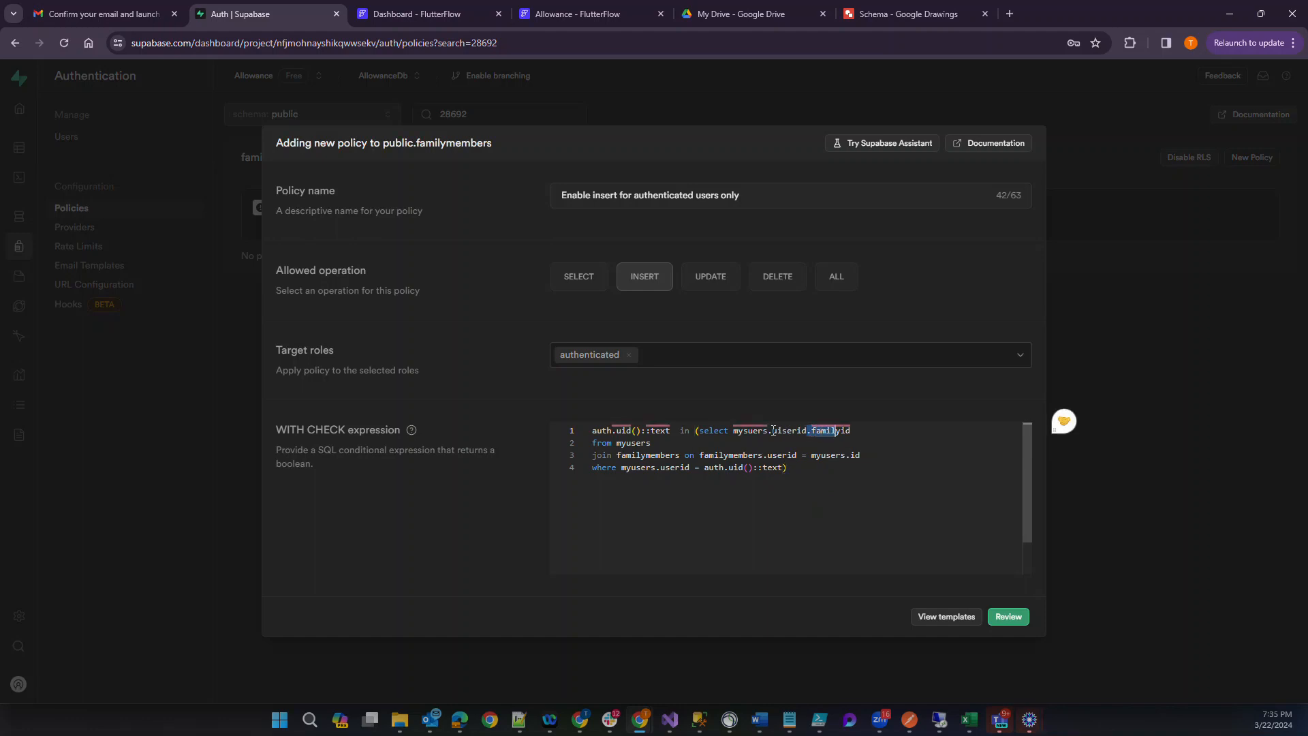
key(BackSpace)
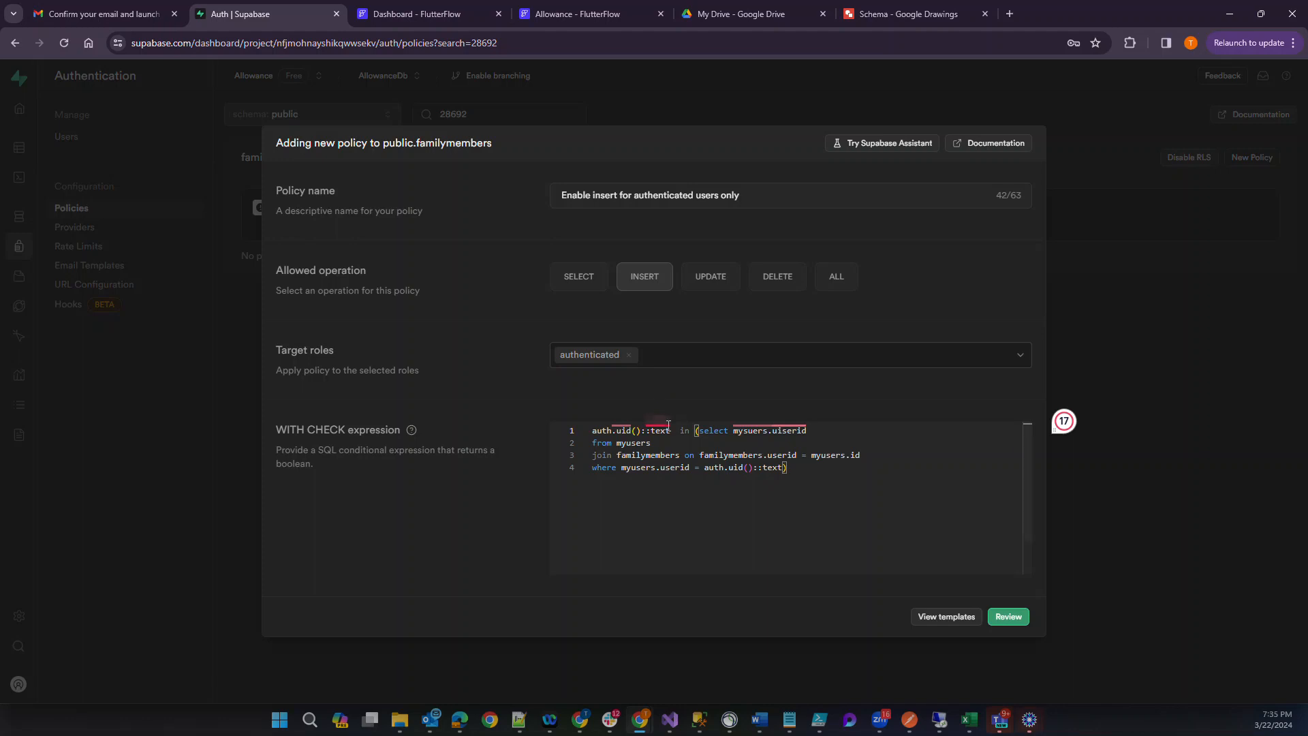
Replace the leading auth.uid()::text in the WITH CHECK expression with userid.
mouse_move(671, 431)
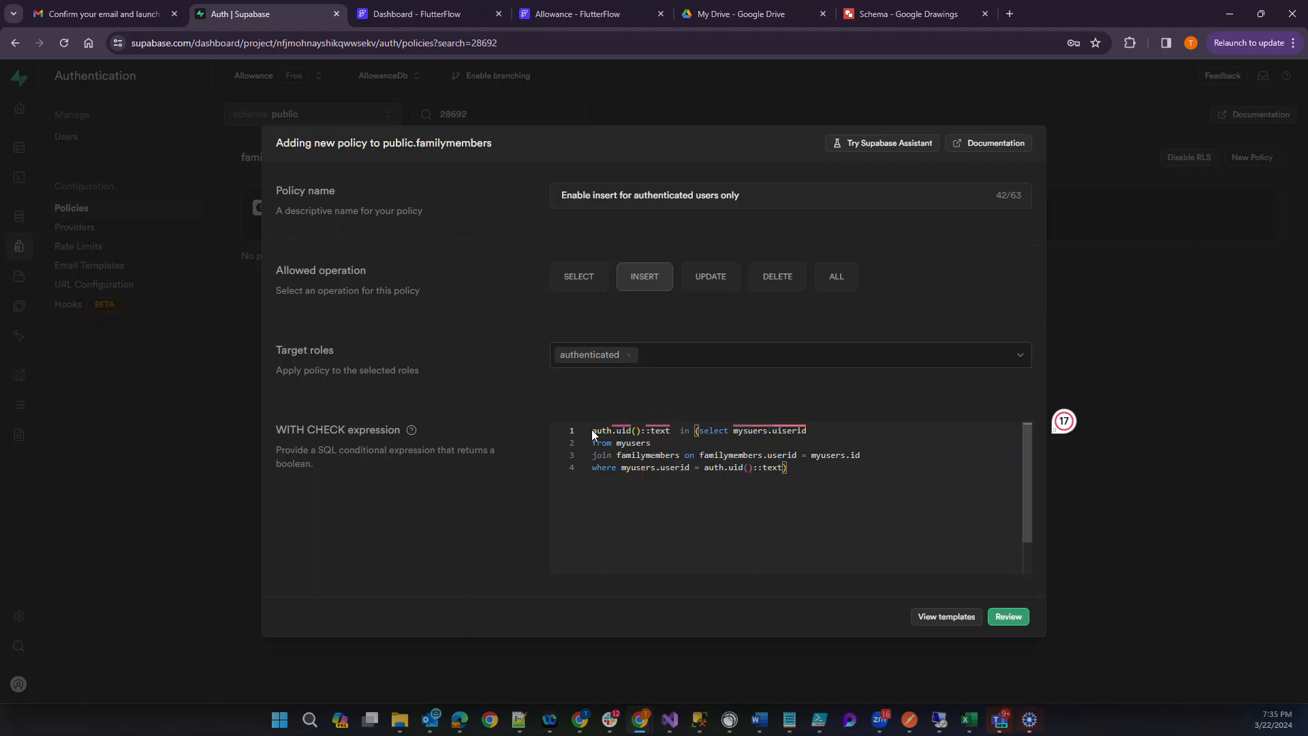
drag(595, 432, 671, 433)
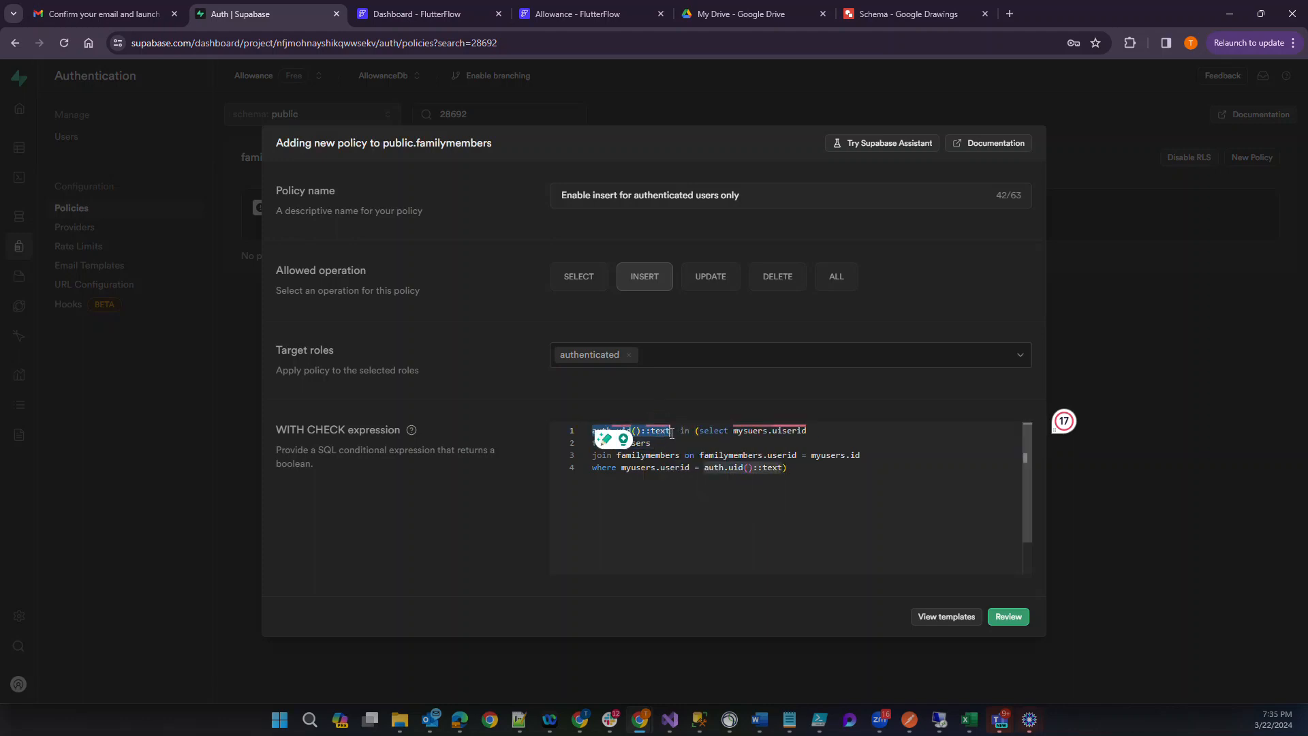
text(userid)
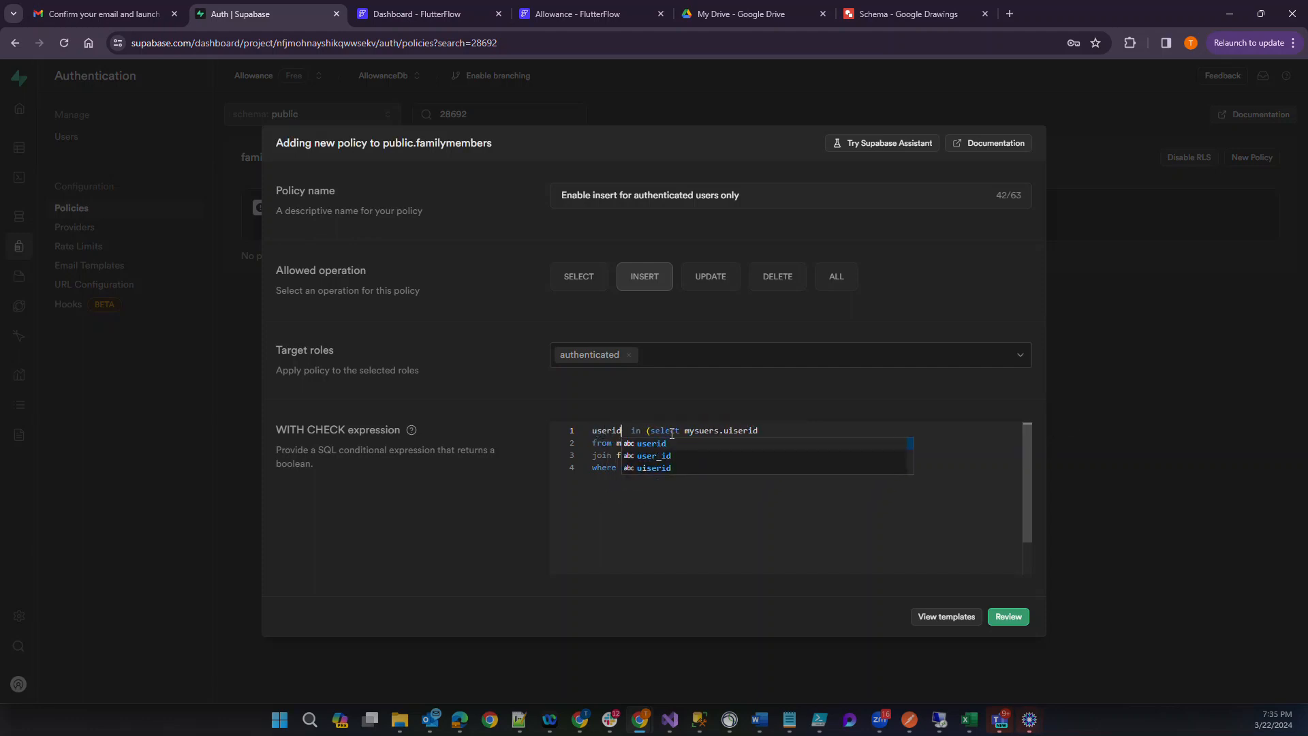
key(Escape)
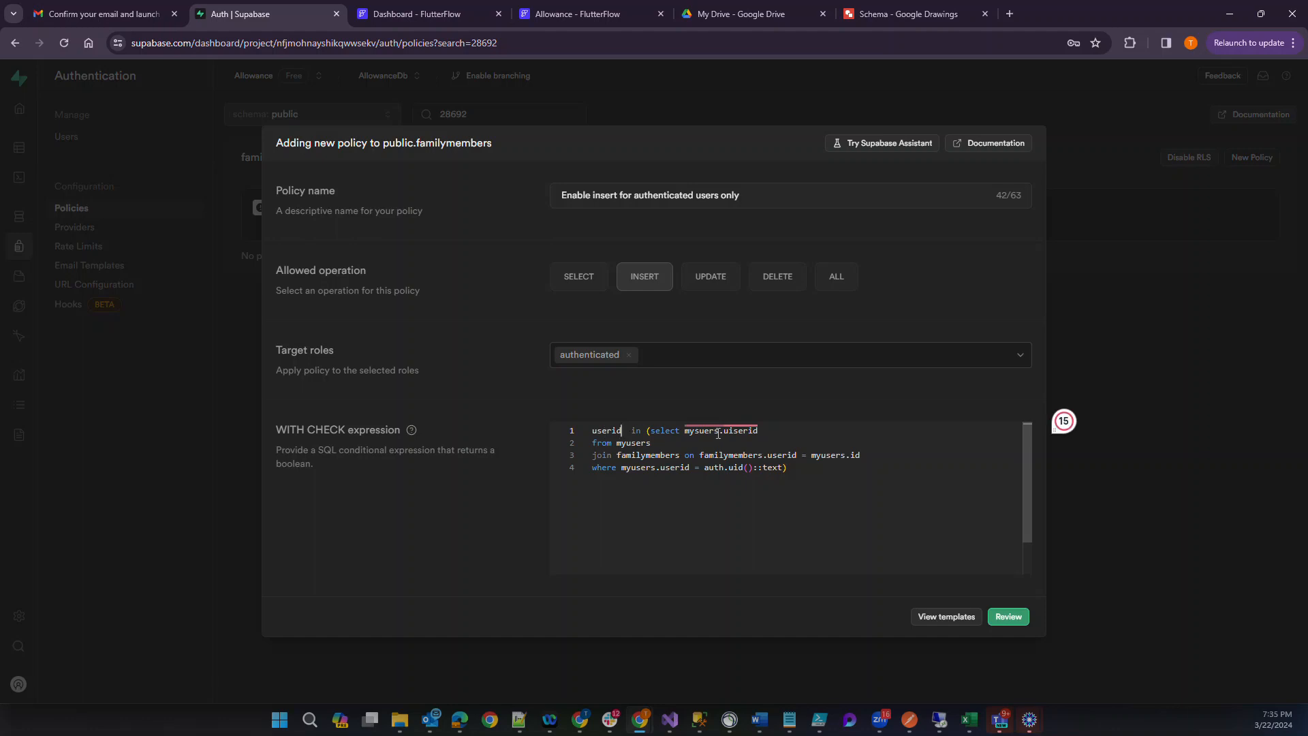
Replace uiserid with id in the select clause of the WITH CHECK subquery.
double_click(742, 431)
key(BackSpace)
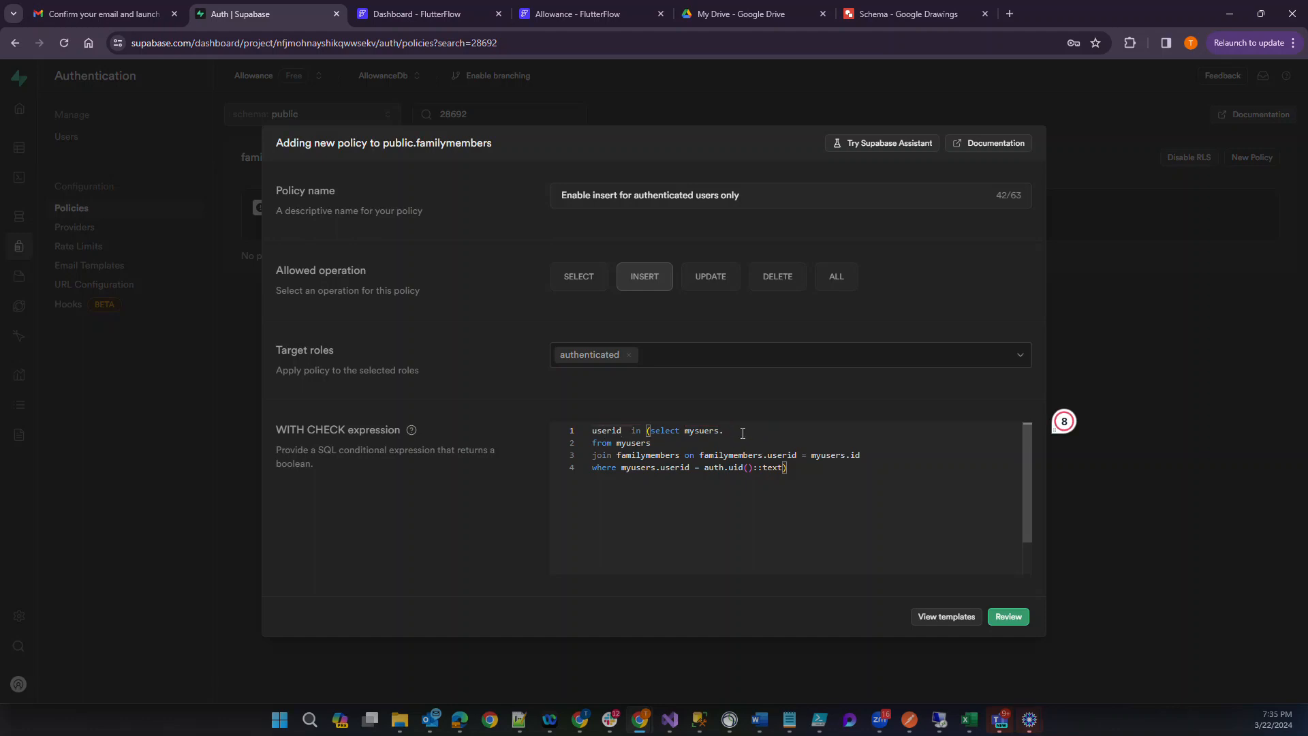
text(id)
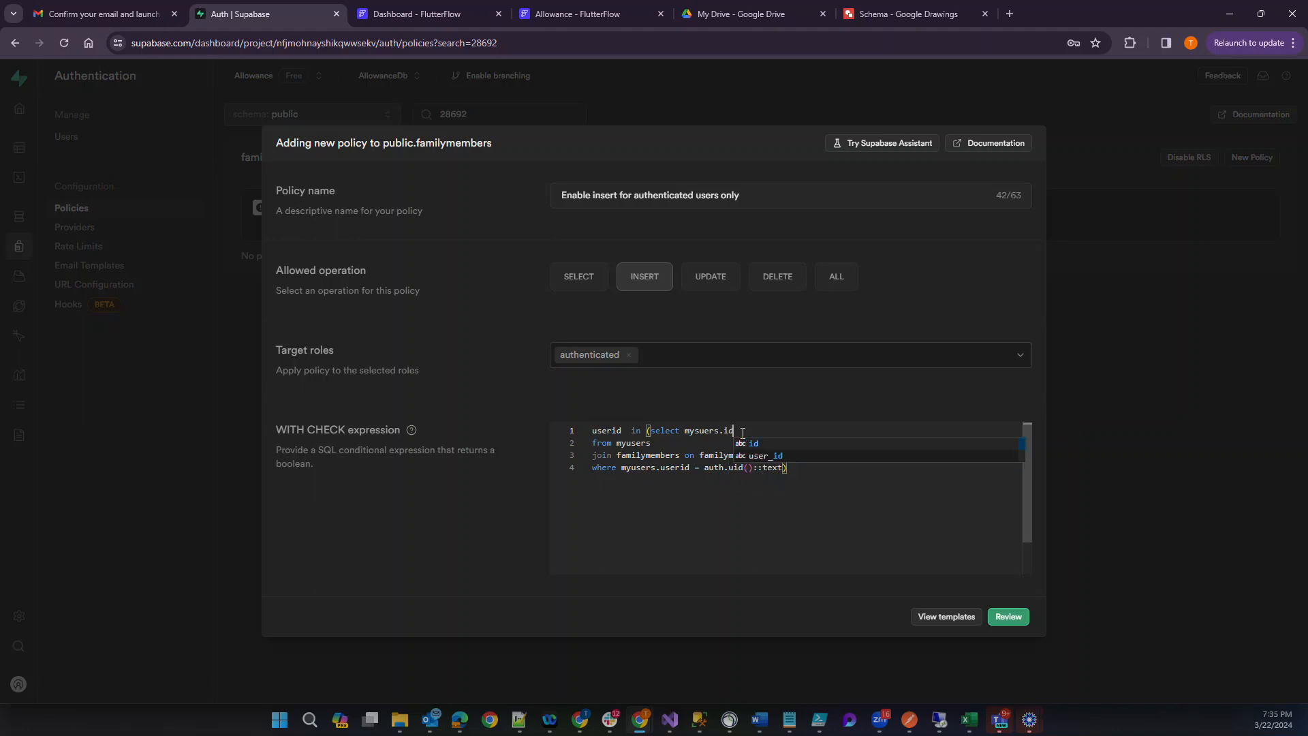
Delete the familymembers join line and its leftover blank line from the WITH CHECK expression.
click(666, 446)
drag(592, 455, 868, 458)
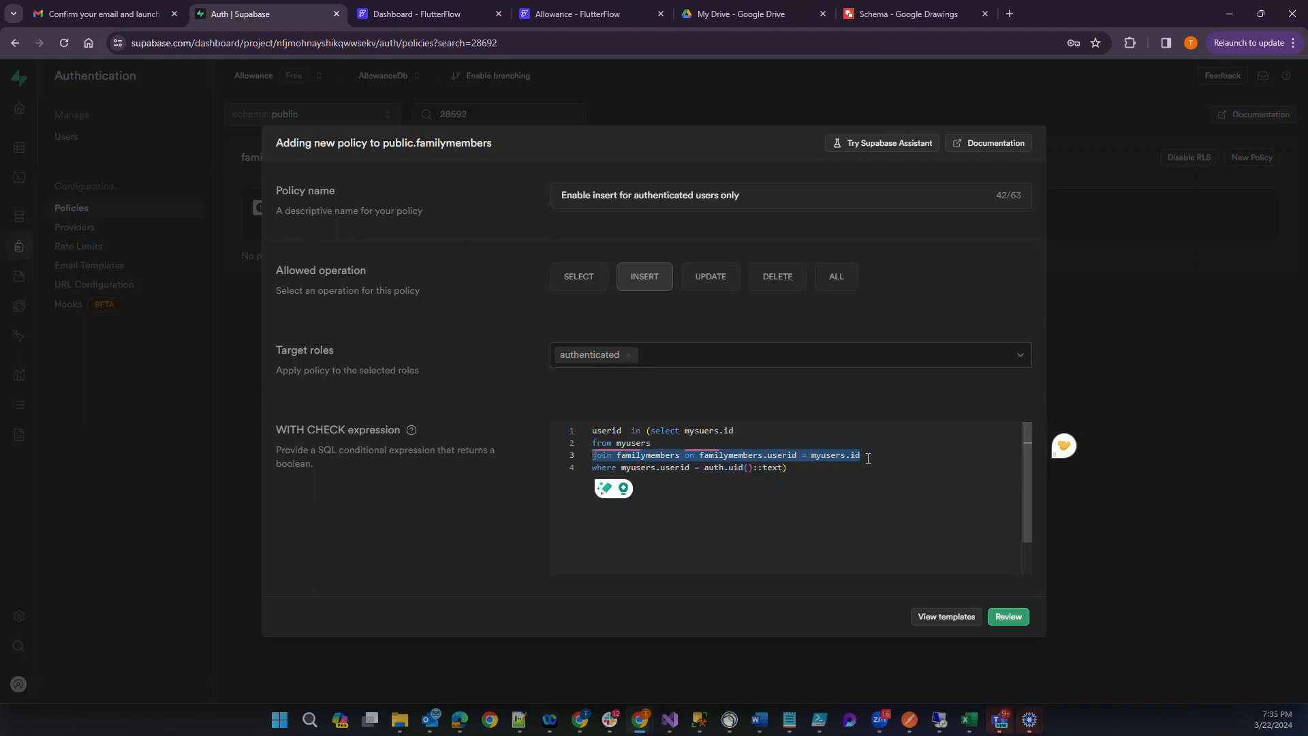
key(BackSpace)
key(Down)
key(BackSpace)
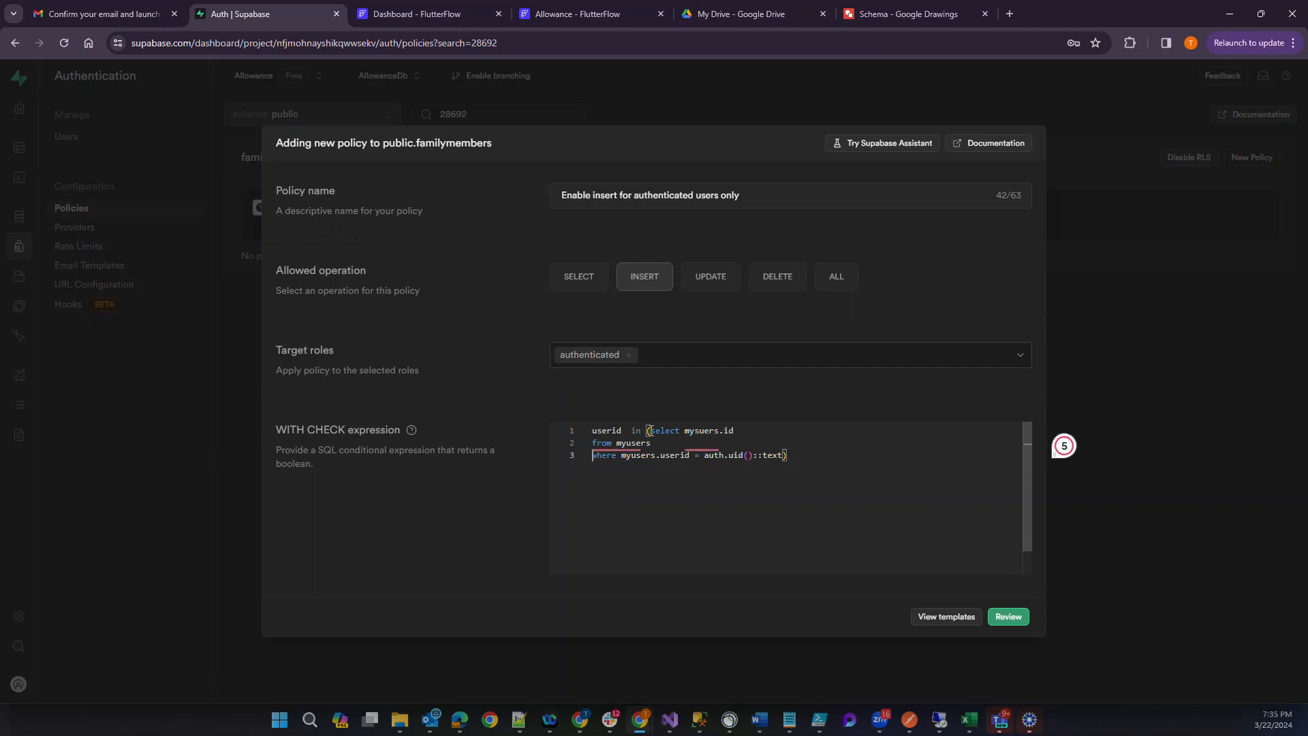
Try to review and save the insert policy for familymembers.
double_click(649, 431)
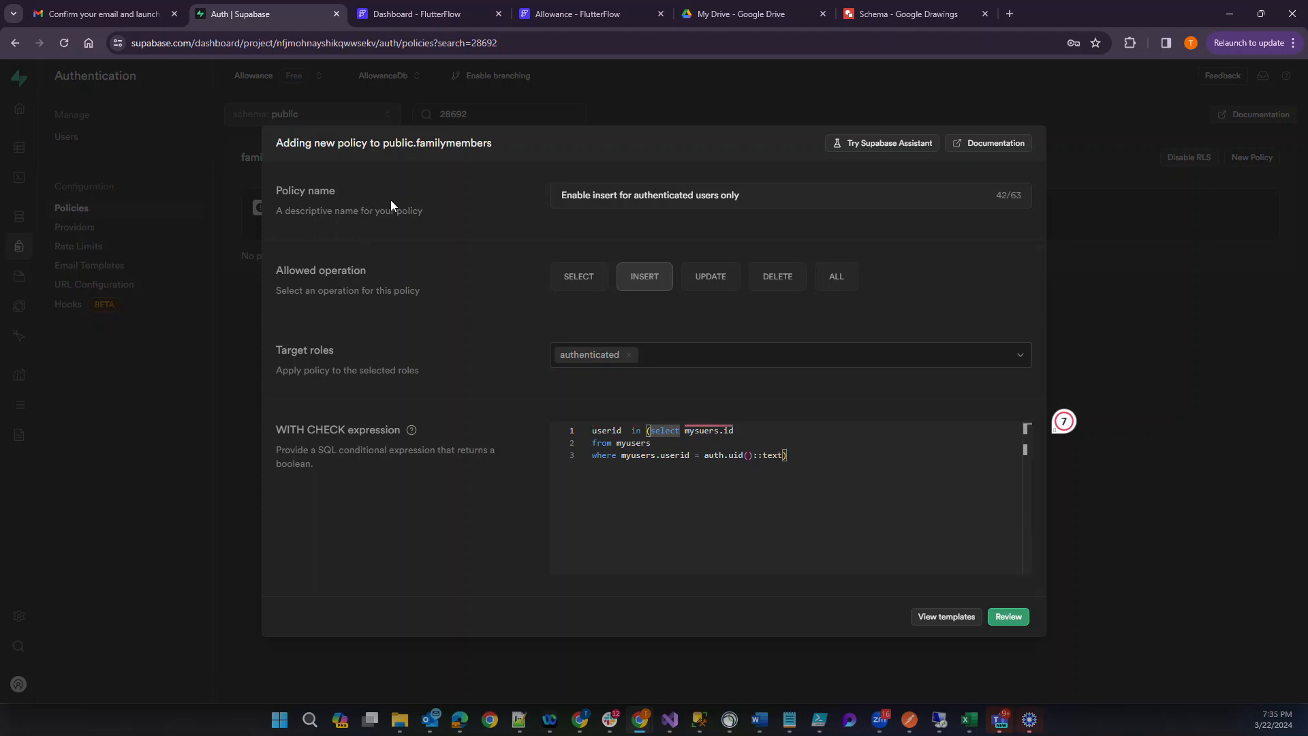
double_click(609, 432)
mouse_move(694, 425)
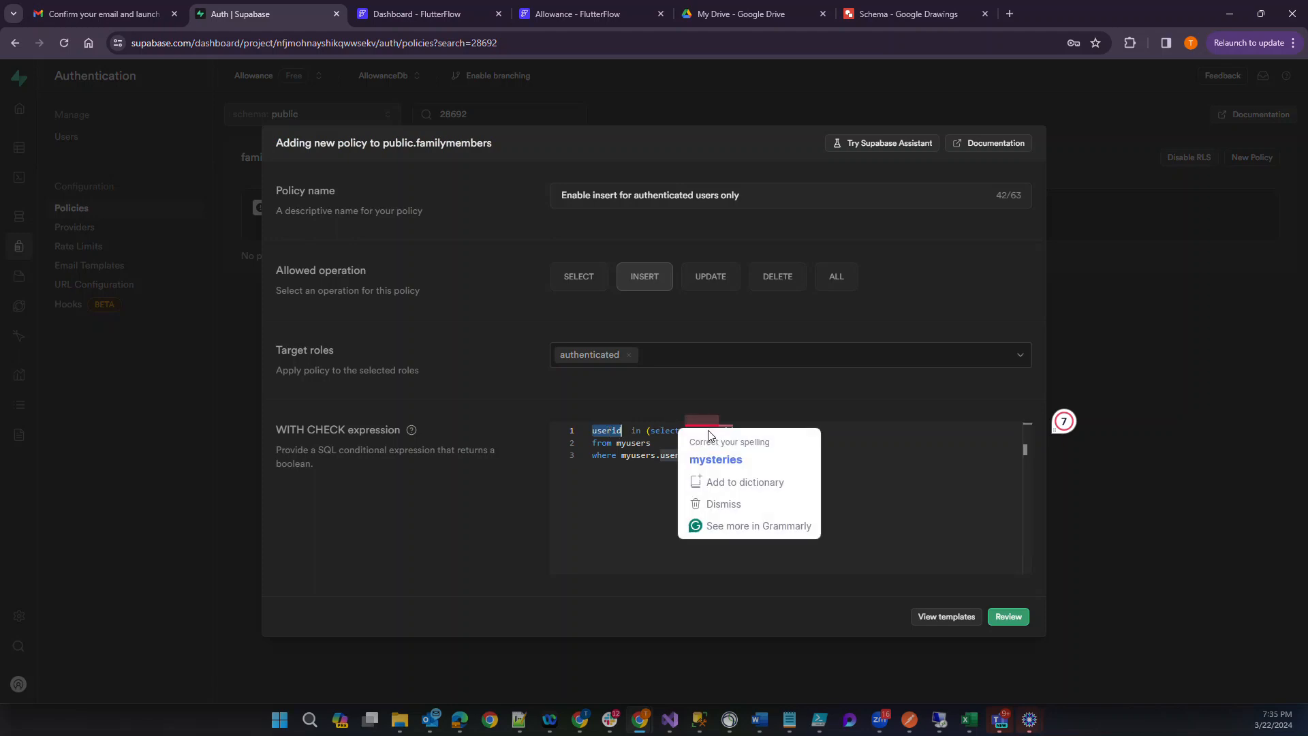
click(627, 474)
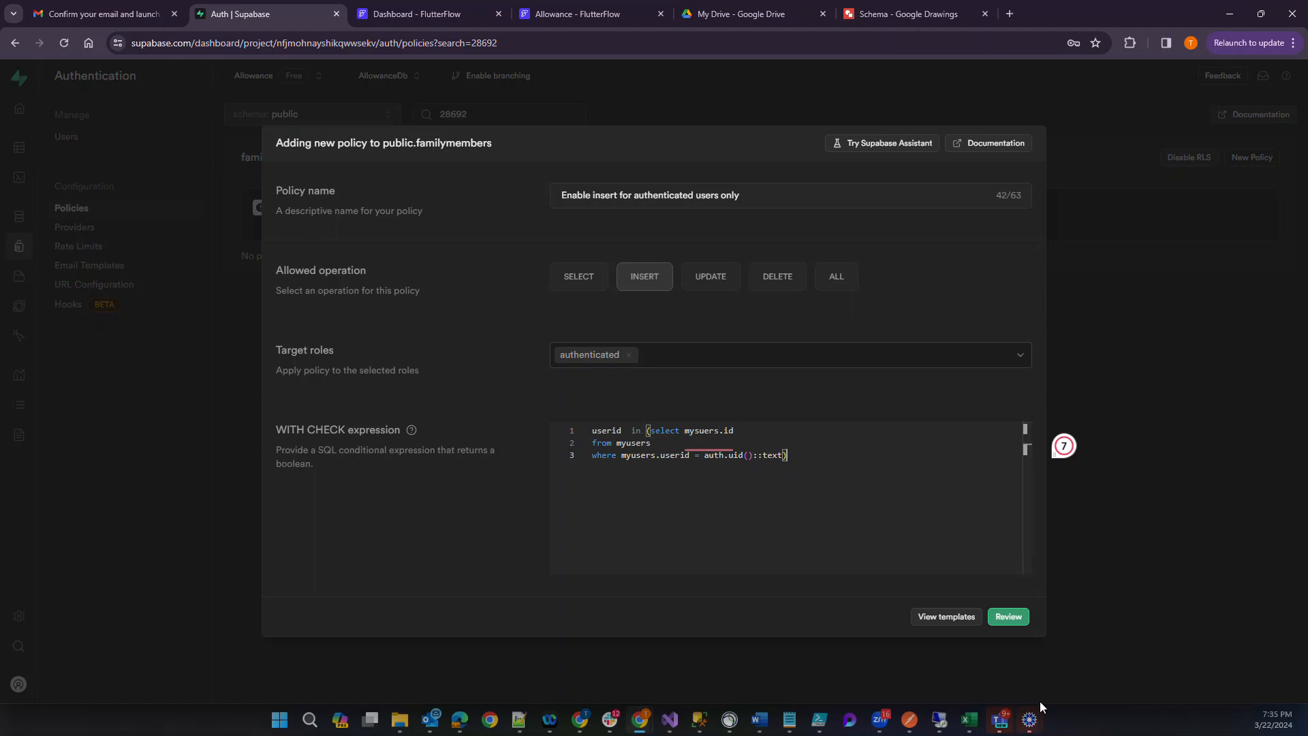
click(1020, 626)
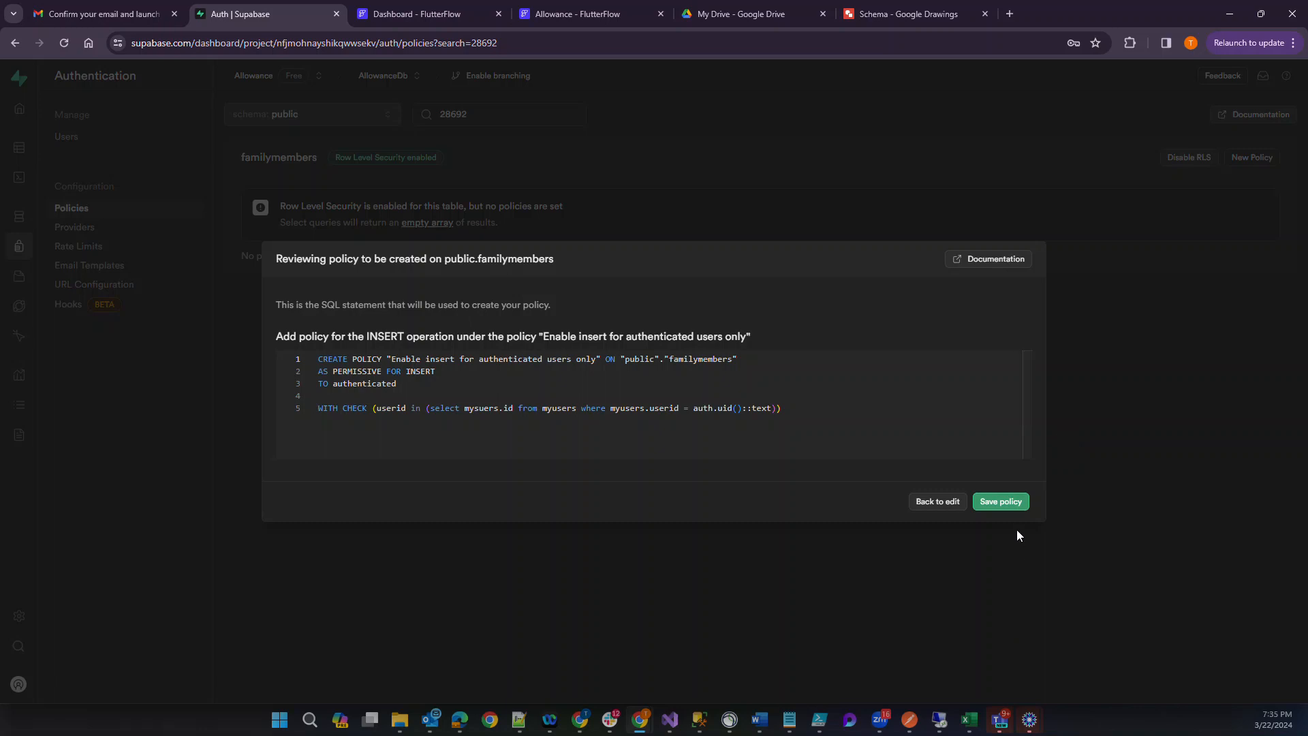
click(1015, 501)
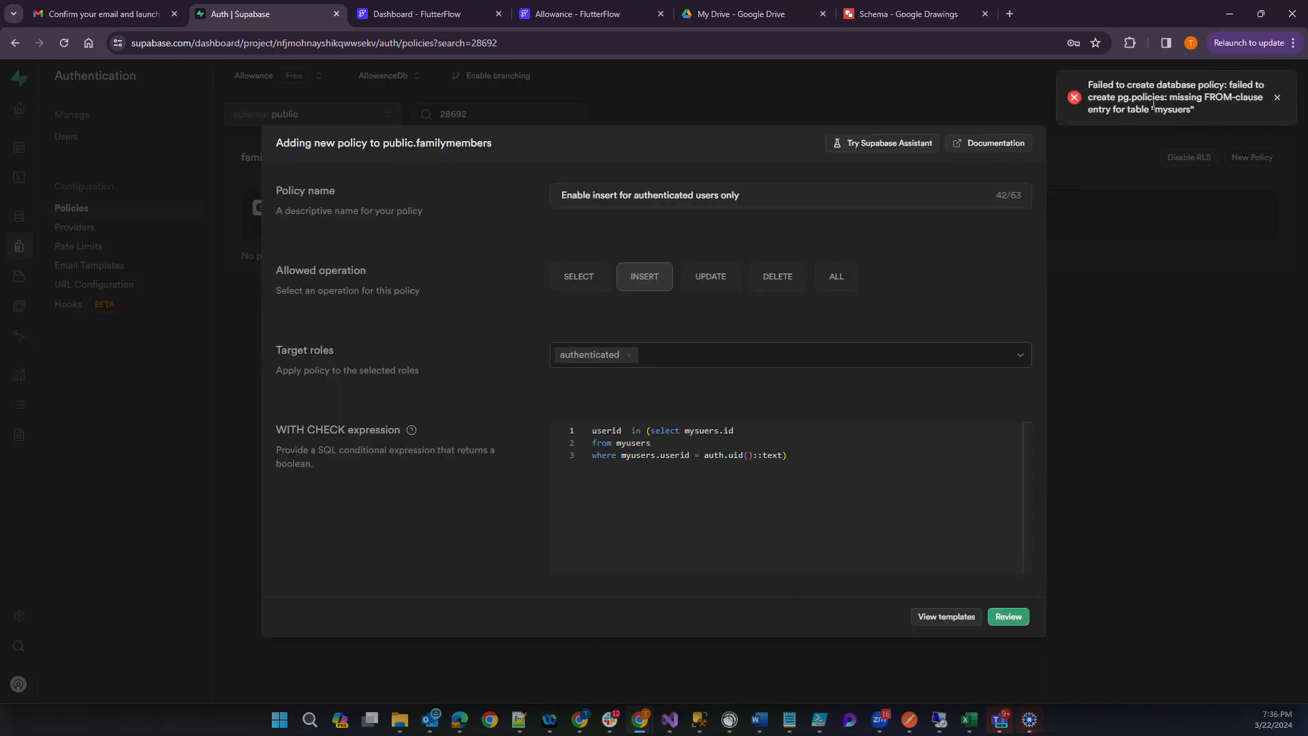
Remove the extra space before in and merge the WITH CHECK expression's from and where clauses onto one line.
click(663, 447)
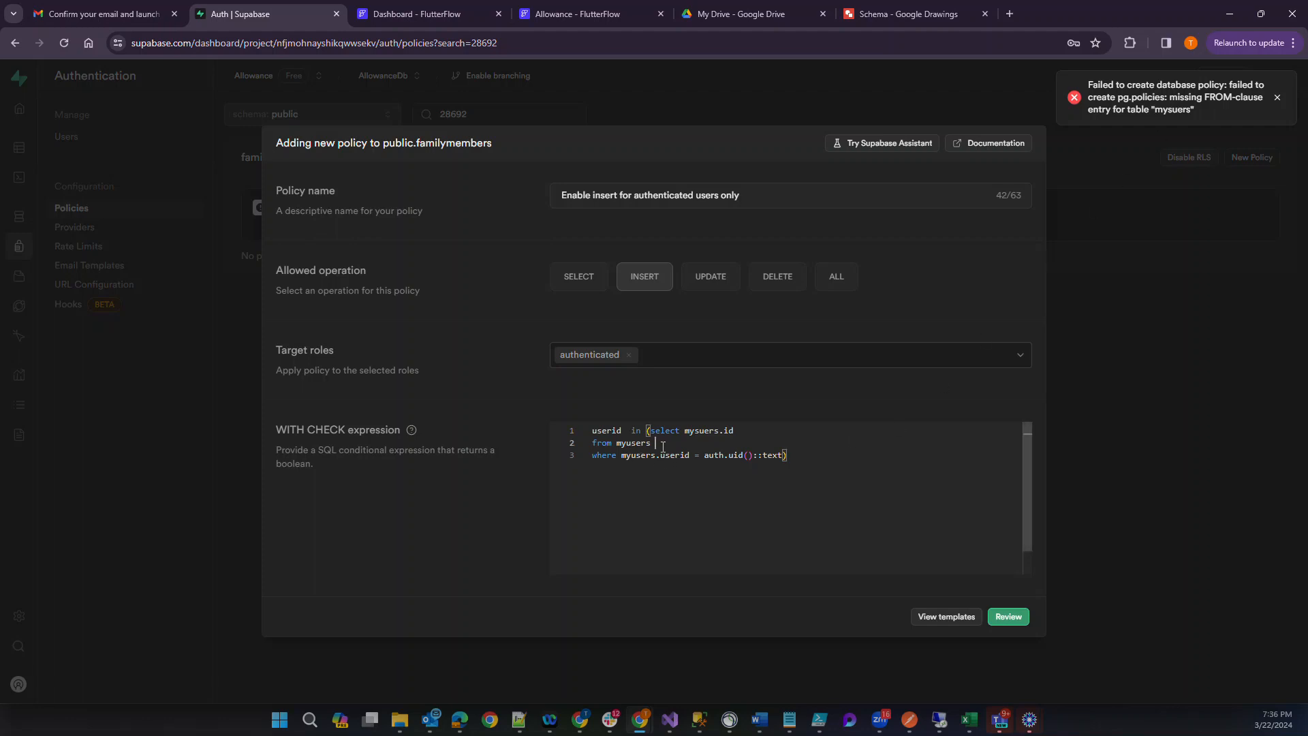
click(633, 432)
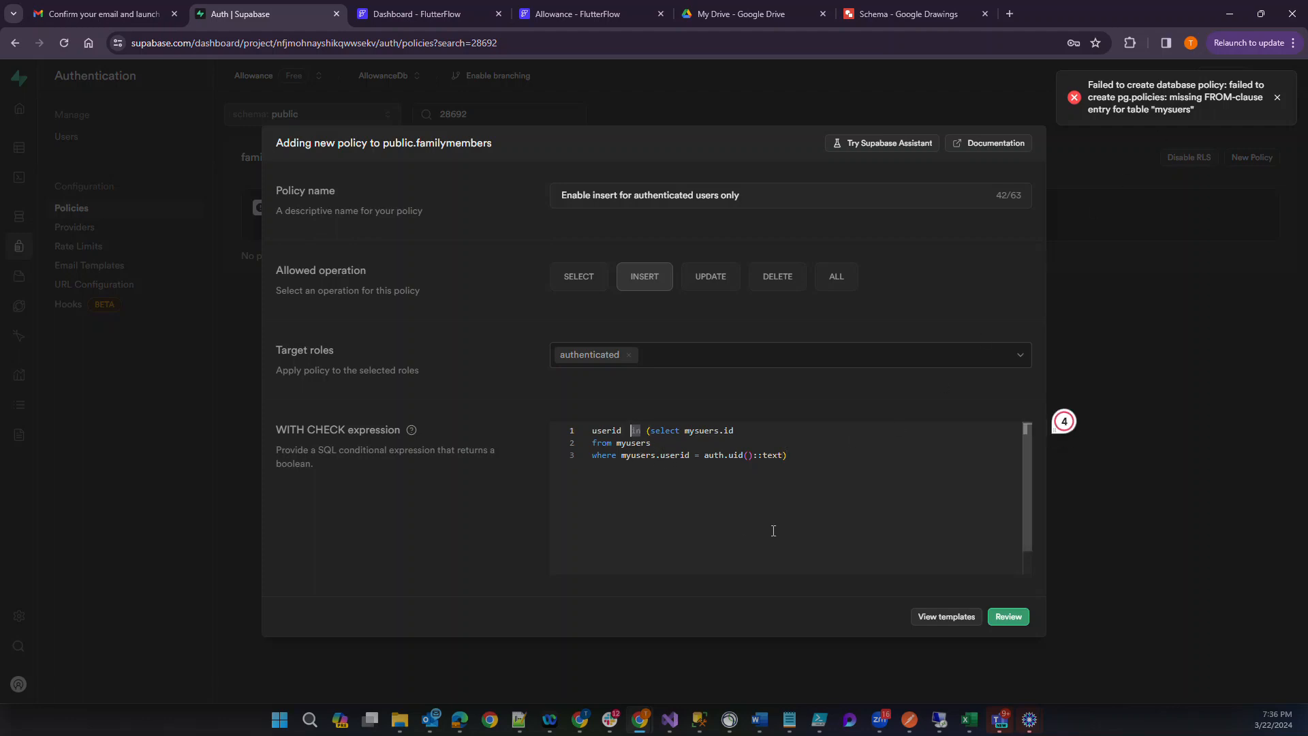
key(BackSpace)
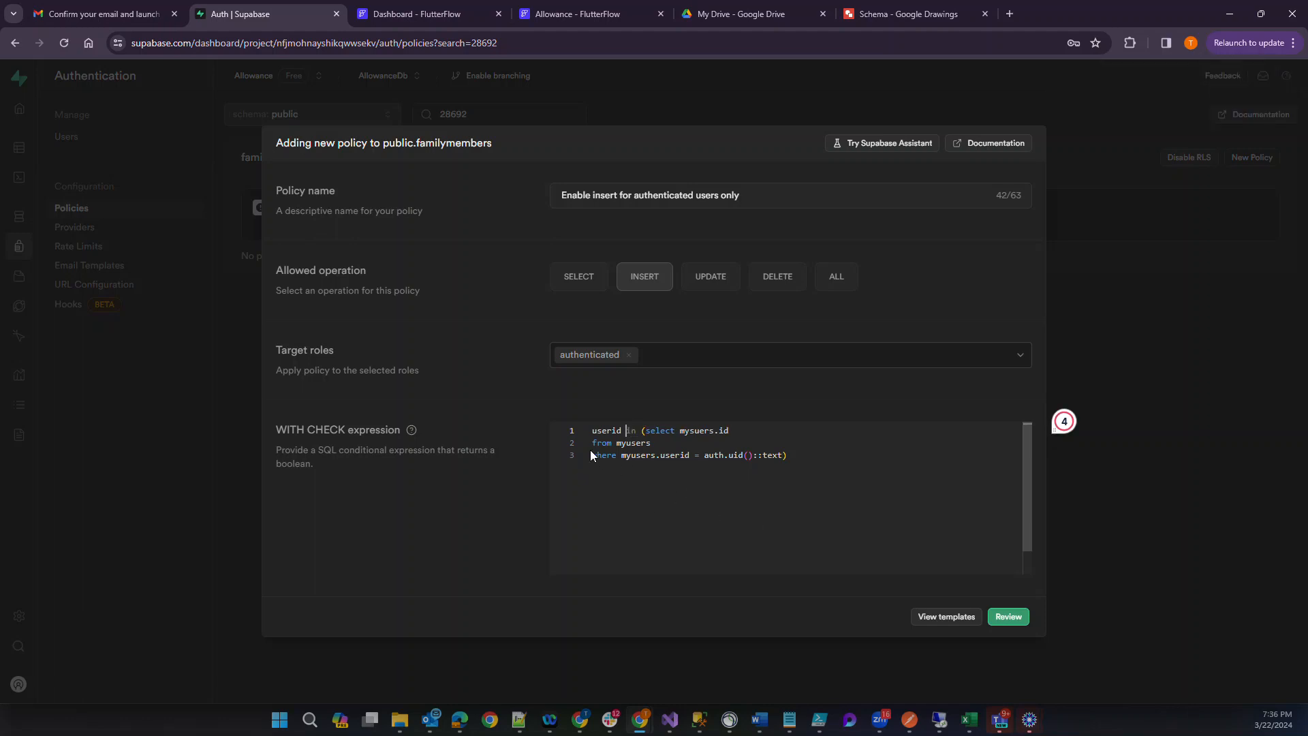
click(592, 454)
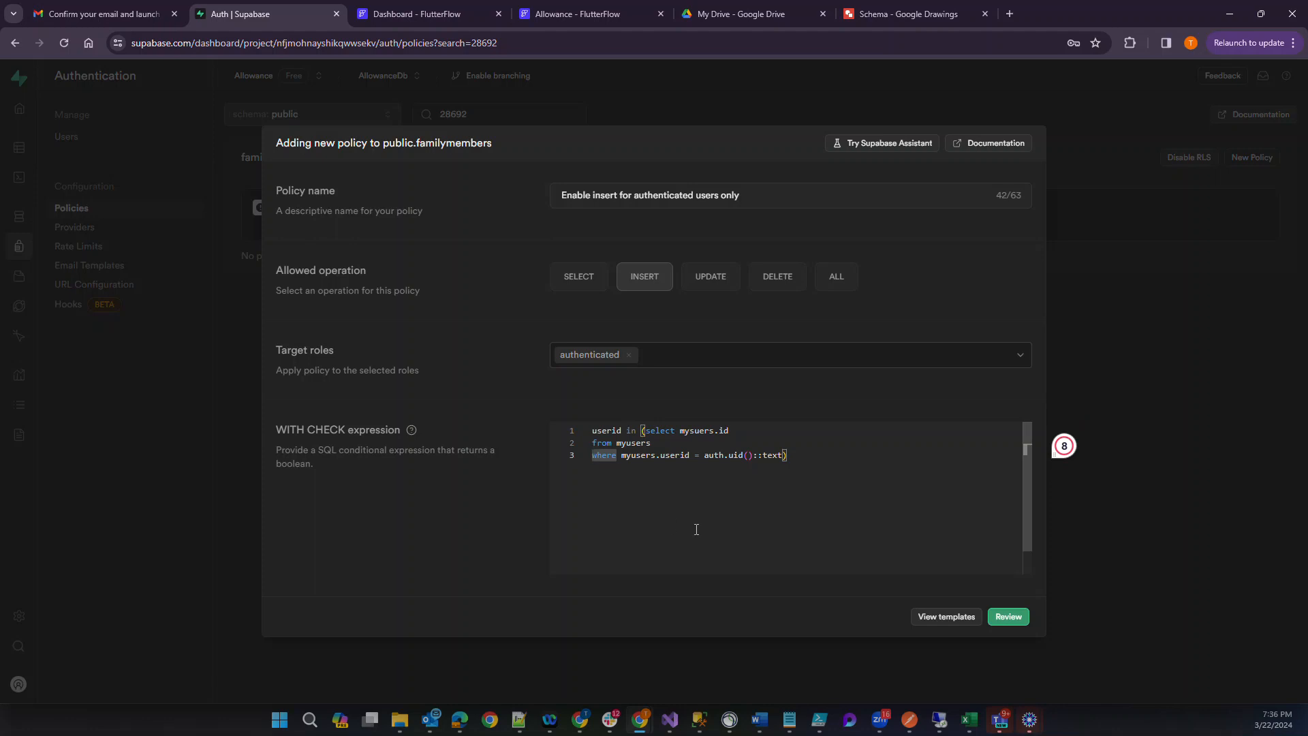
key(BackSpace)
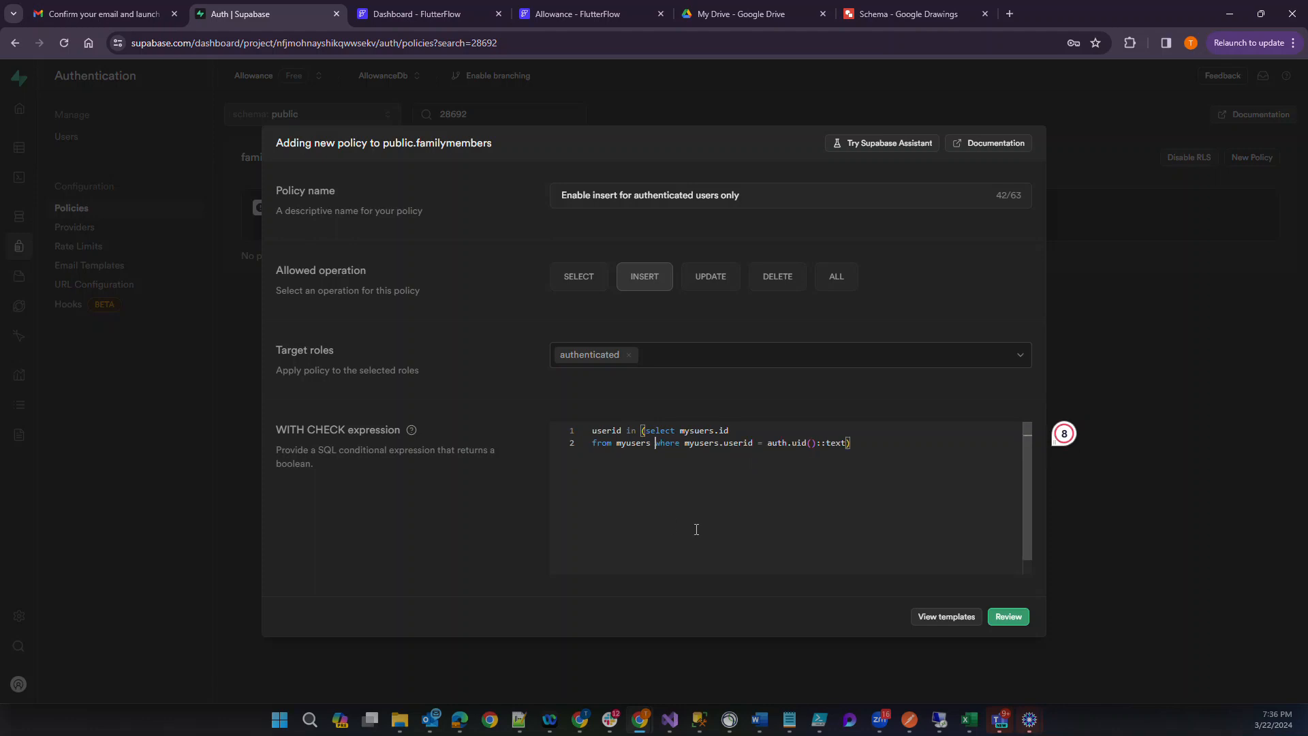
key(Left)
key(Left)
key(Left)
key(Left)
key(Left)
key(Left)
key(Left)
key(Left)
key(Left)
key(Left)
key(Left)
key(Left)
key(Left)
key(BackSpace)
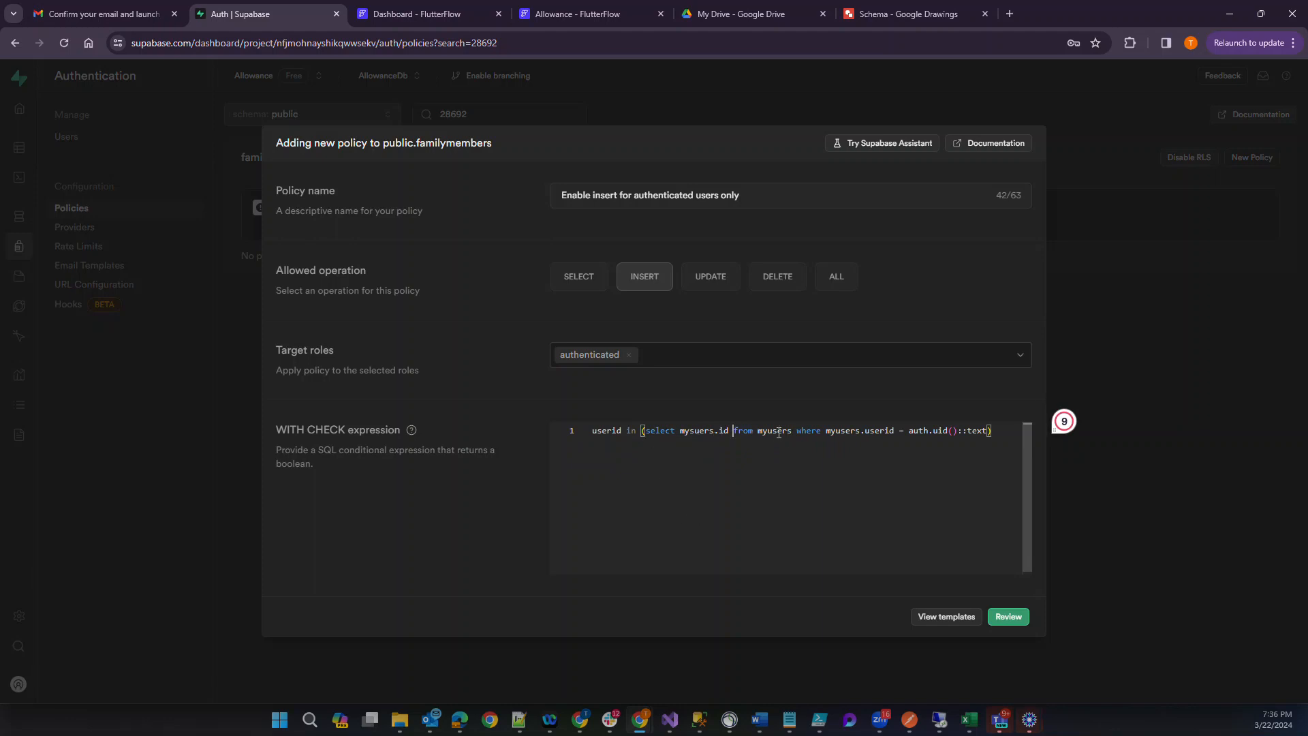
Correct mysuers to myusers in the subquery's select clause, and review and save the insert policy.
double_click(776, 431)
key(ctrl+c)
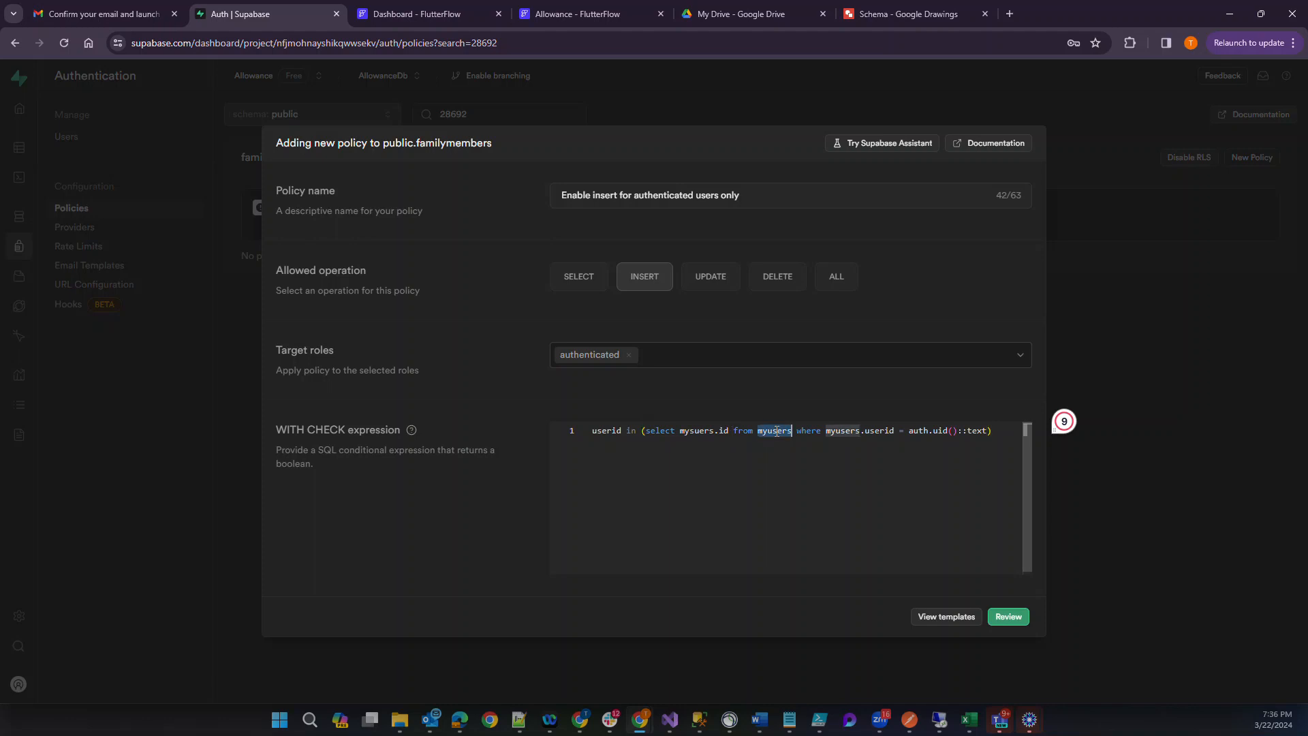
double_click(696, 431)
key(ctrl+v)
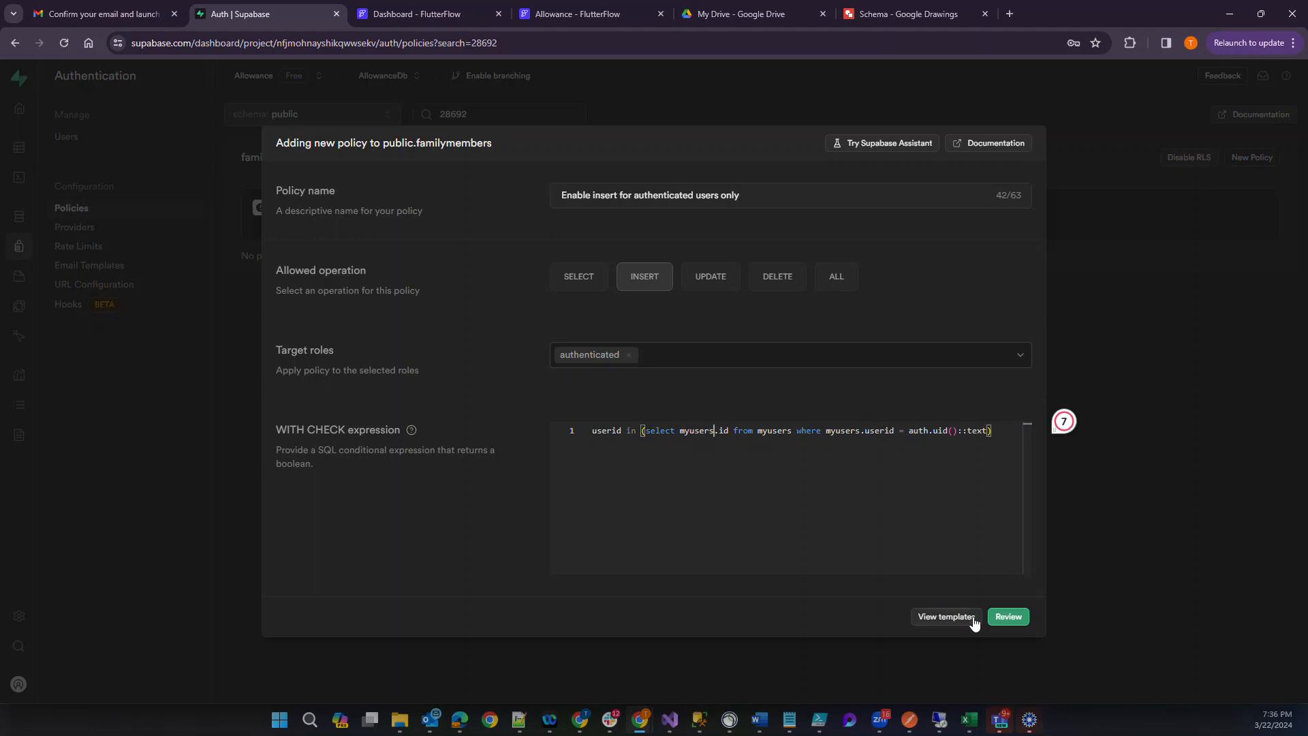
click(1008, 615)
click(1001, 502)
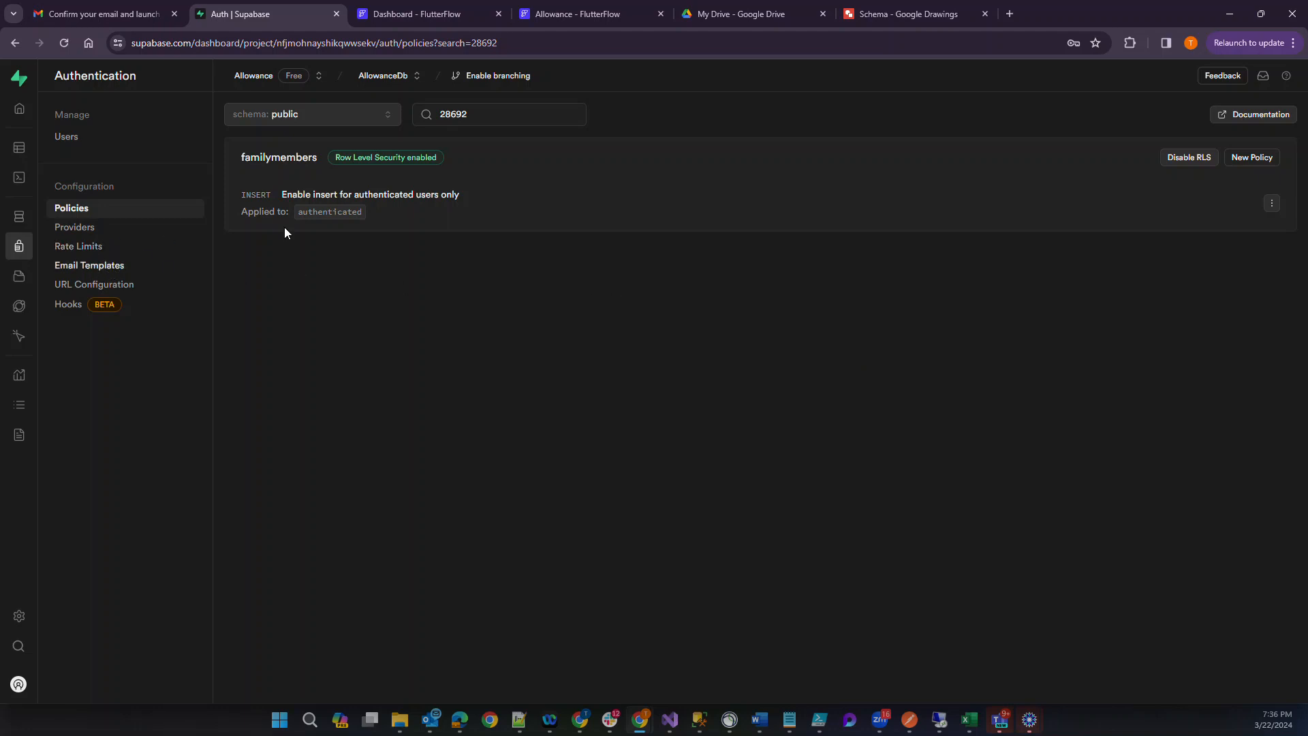
Open the familymembers insert policy for editing, copy its entire WITH CHECK expression, and save the policy without changes.
click(1257, 158)
click(868, 201)
click(1271, 203)
click(1213, 226)
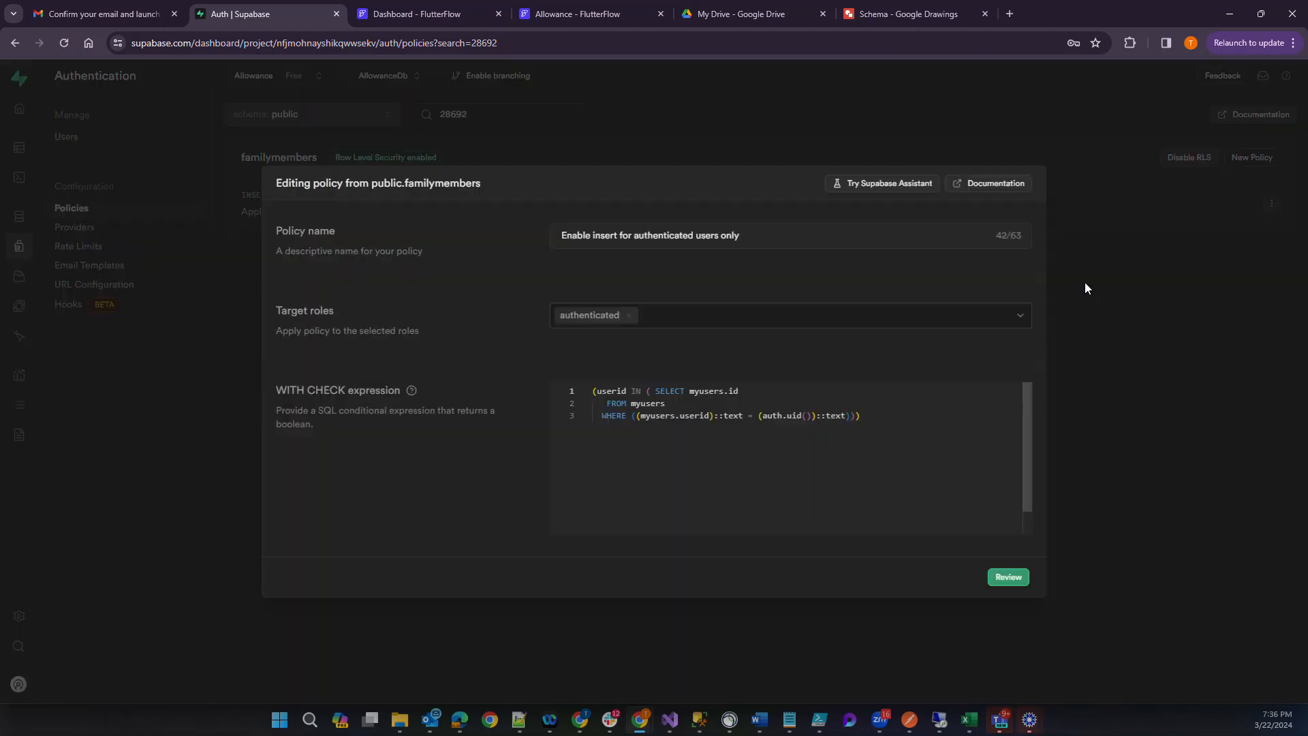
drag(860, 415, 546, 344)
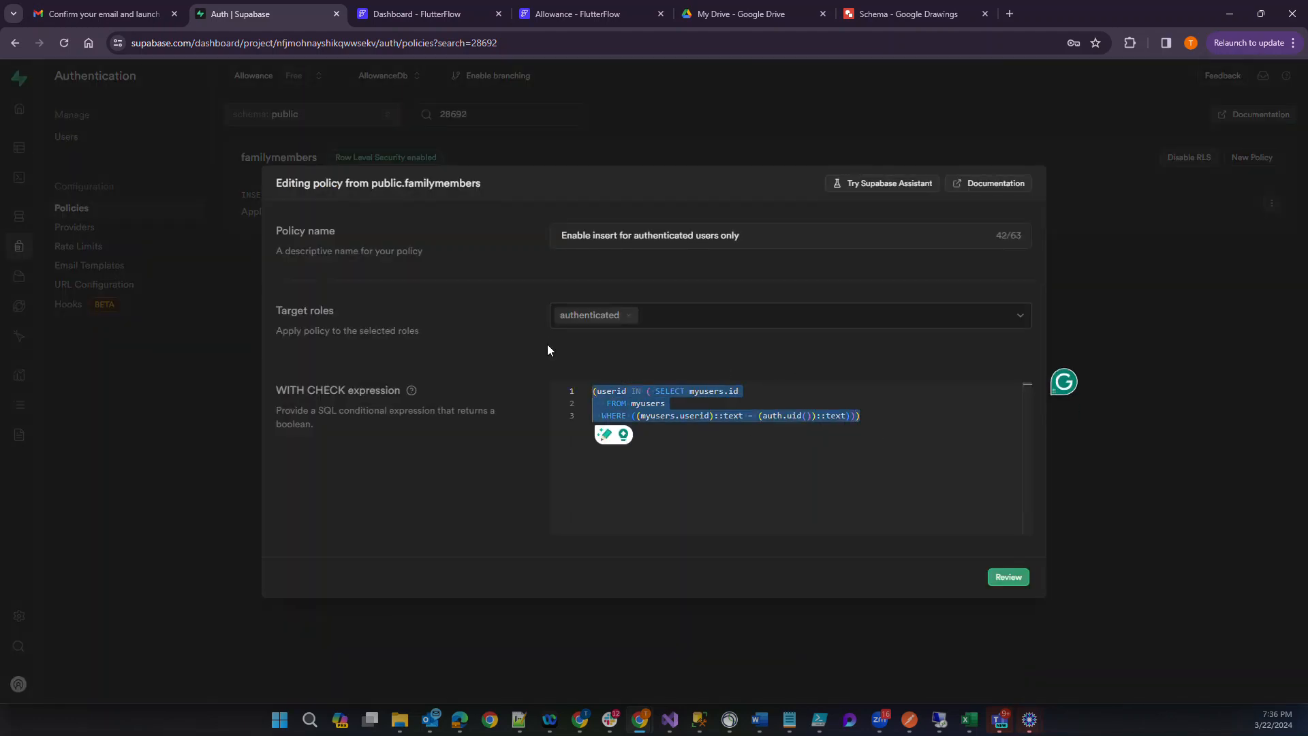
click(1015, 577)
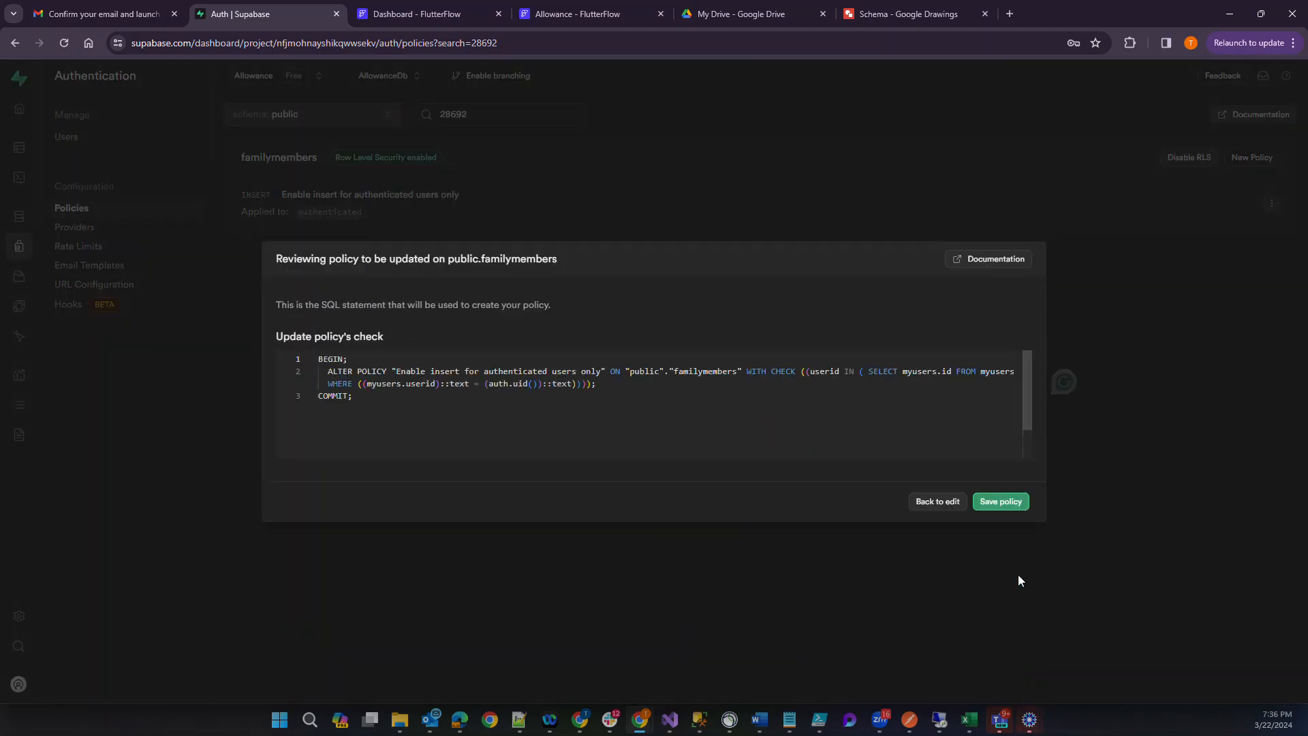
click(999, 504)
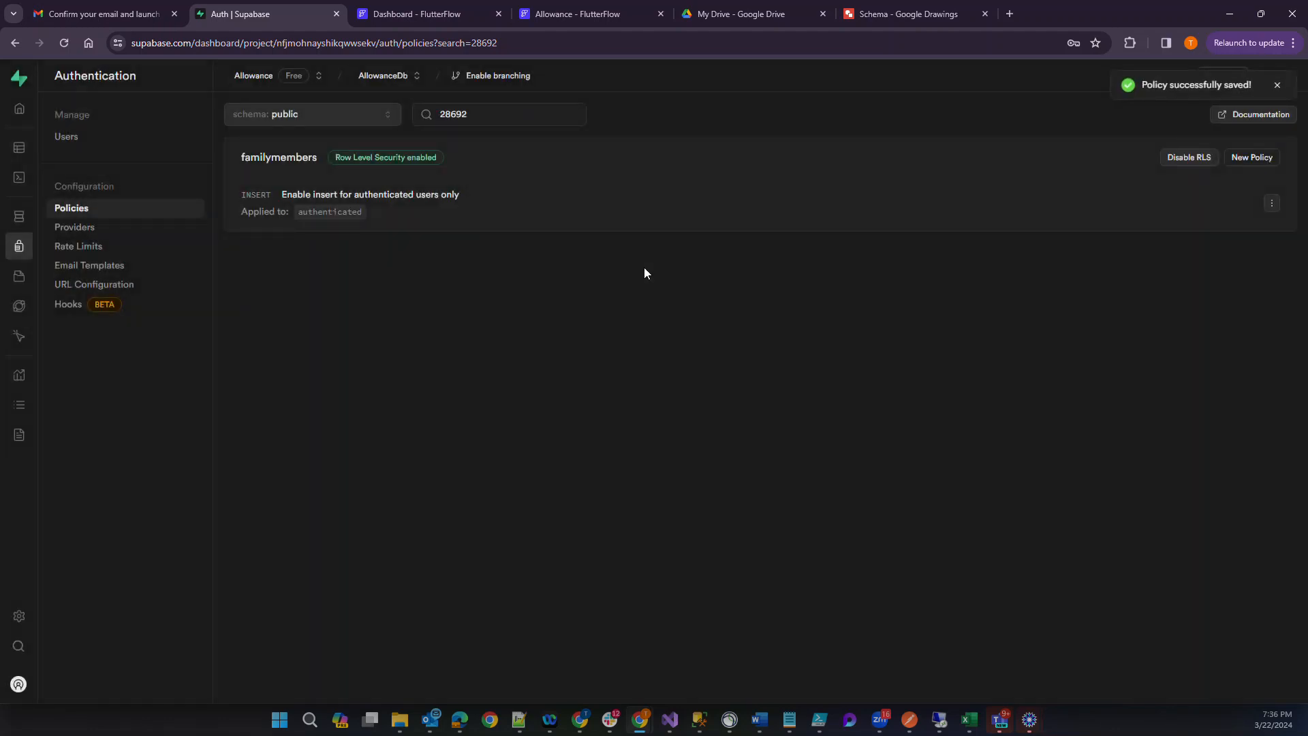
Create a new familymembers policy from the "Enable read access to everyone" template with authenticated as its target role.
click(1253, 158)
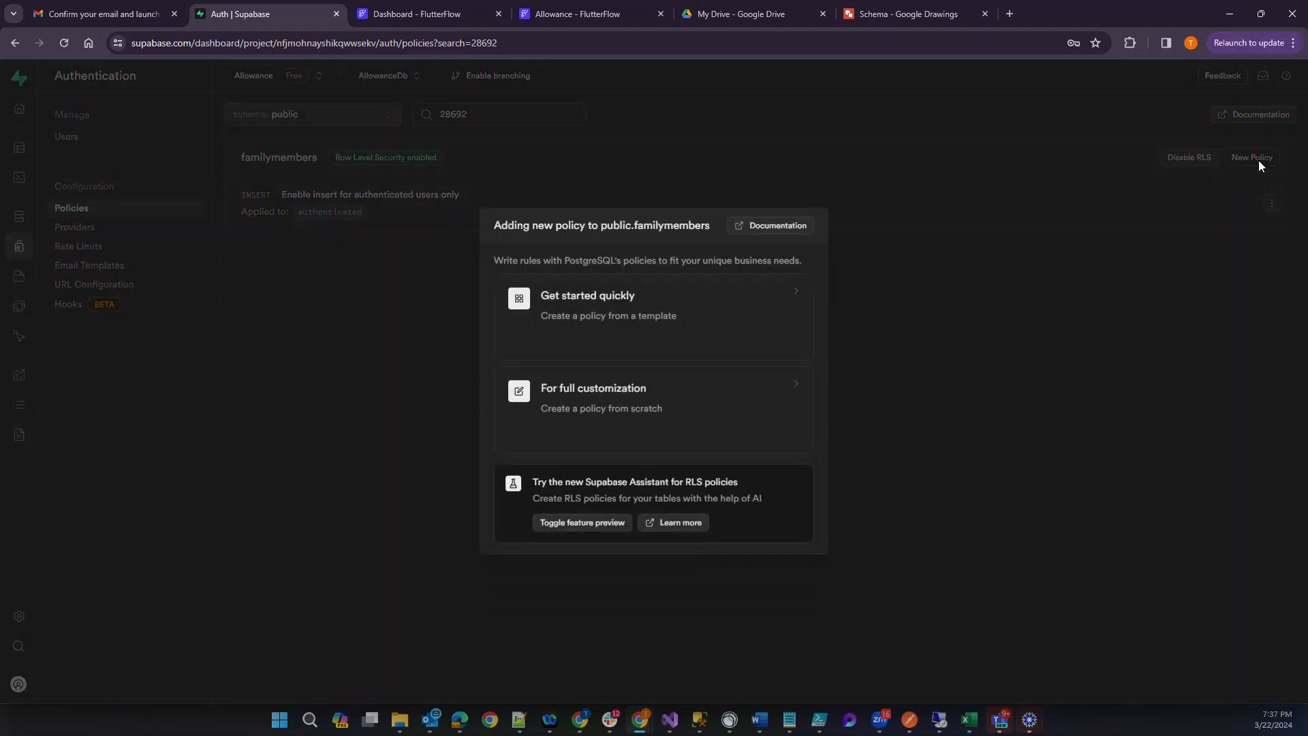
click(577, 317)
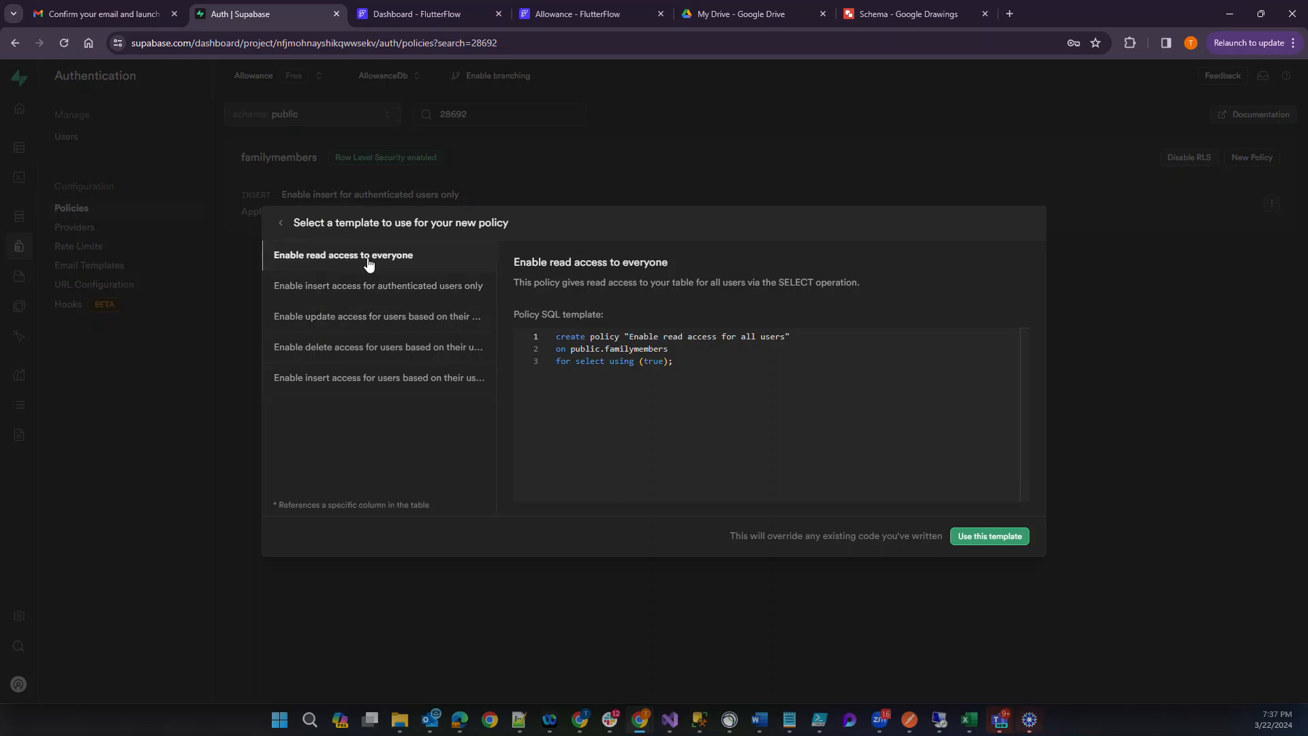
click(996, 536)
click(714, 356)
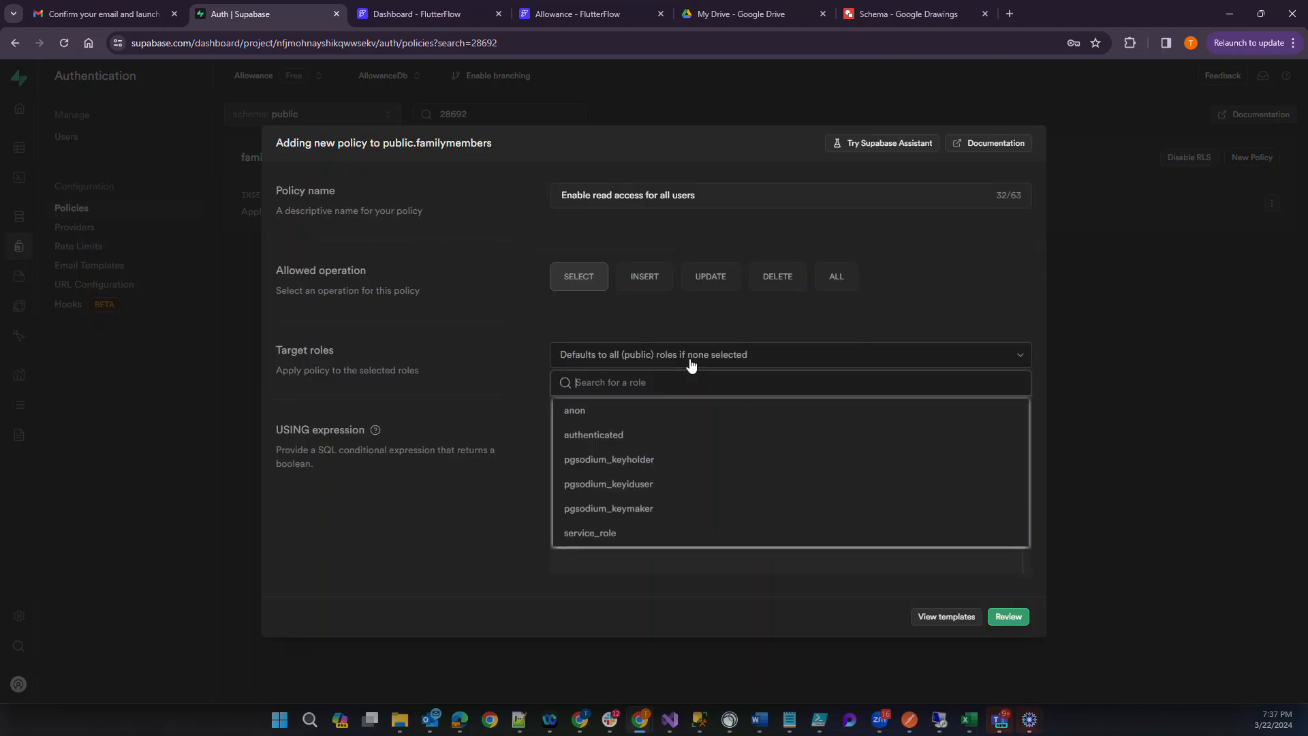
click(587, 435)
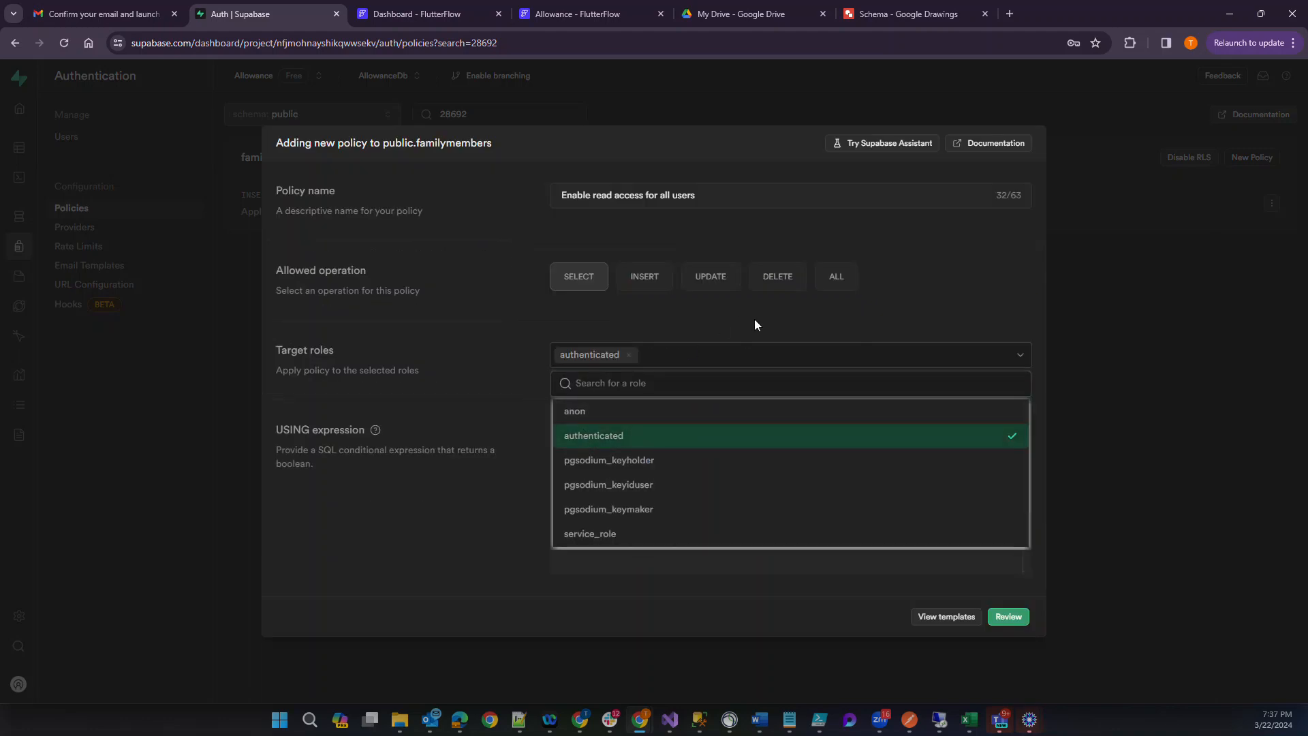
click(776, 596)
Replace the USING expression with the copied userid IN (SELECT myusers.id ...) condition and save the select policy.
click(663, 429)
key(ctrl+a)
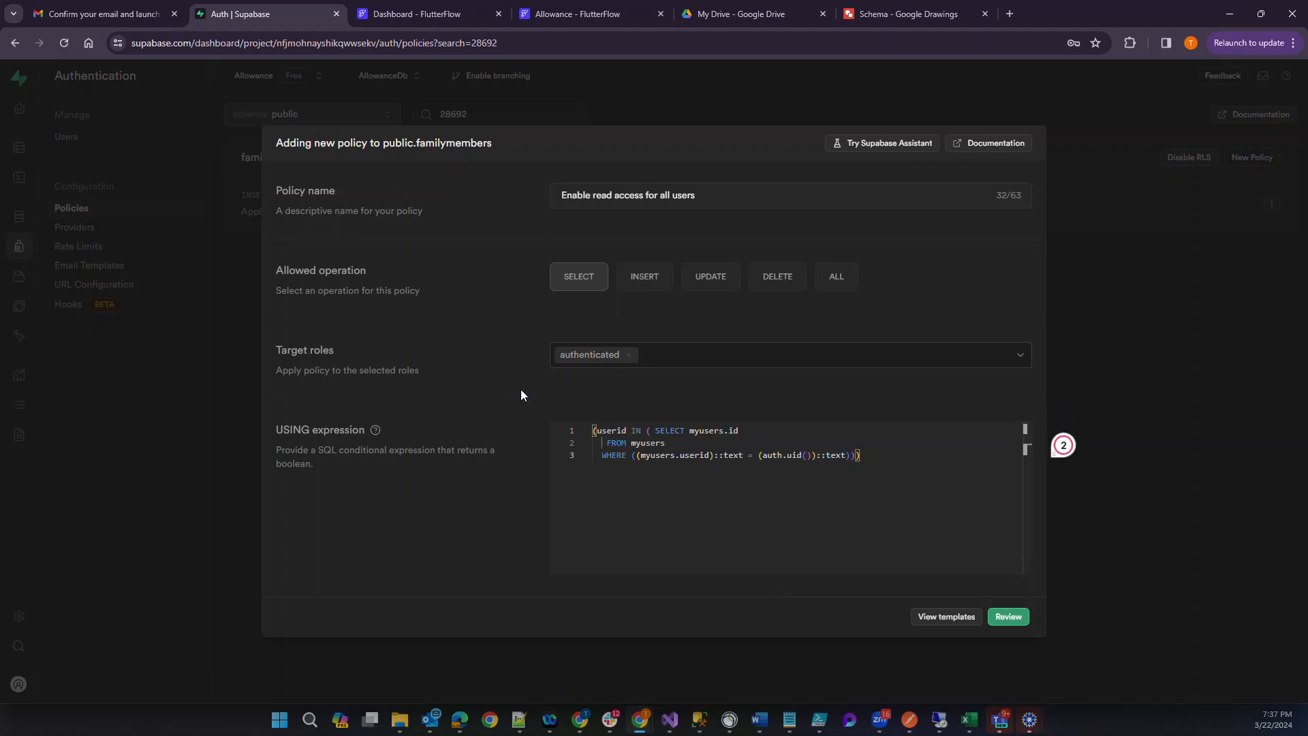
double_click(609, 432)
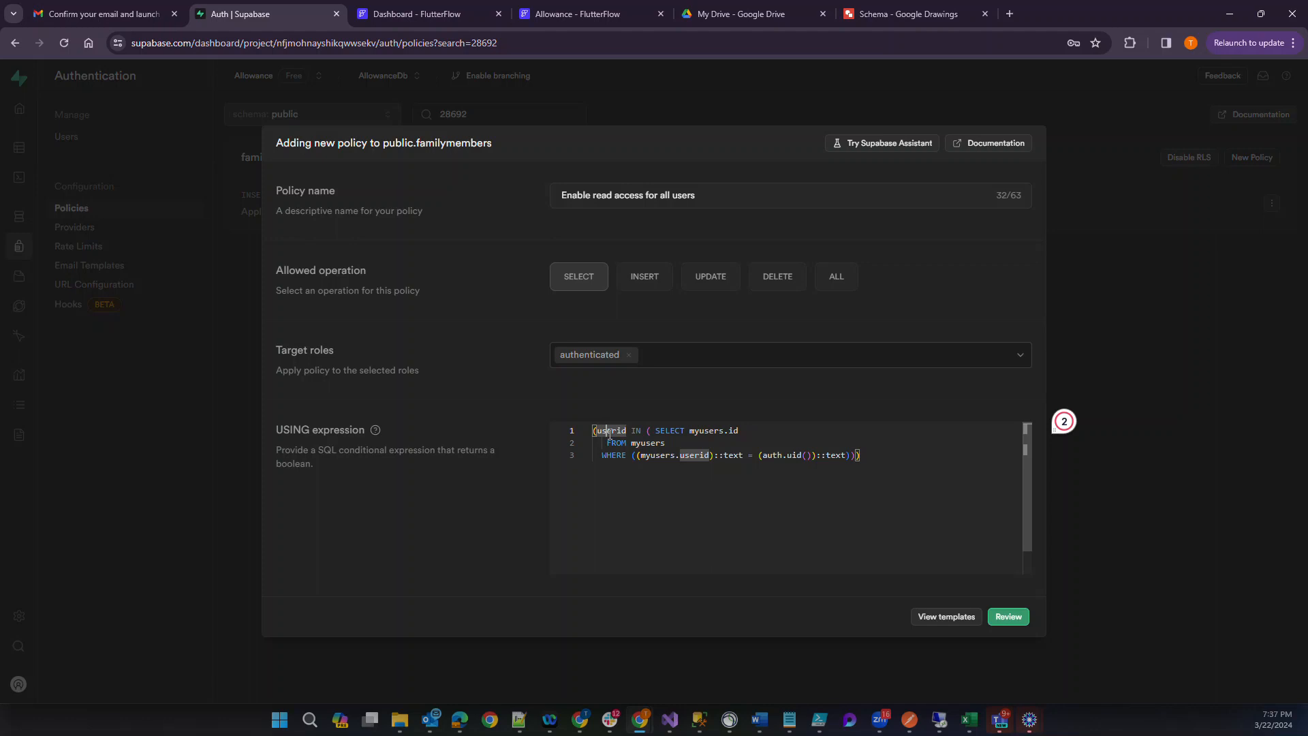
click(1008, 617)
click(1001, 502)
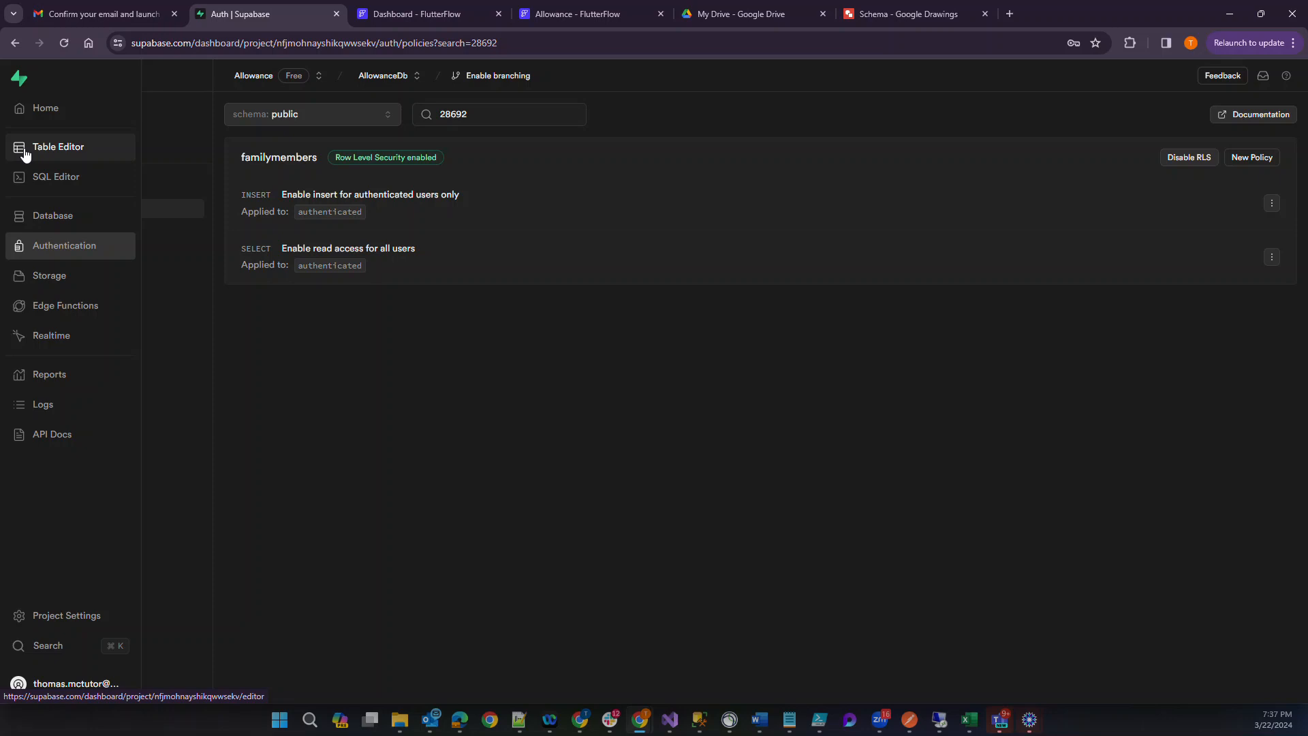
Open the viewfamilymembers view in the Table Editor.
right_click(389, 437)
click(296, 448)
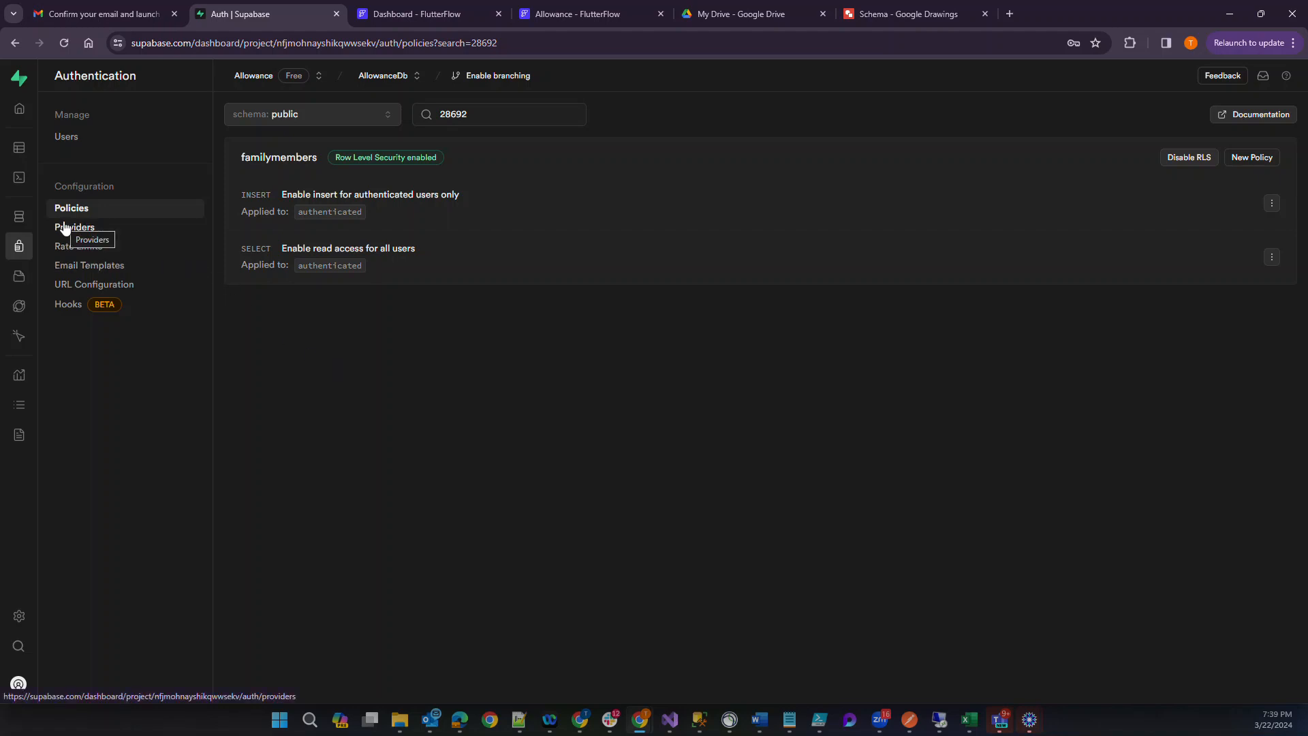
click(22, 156)
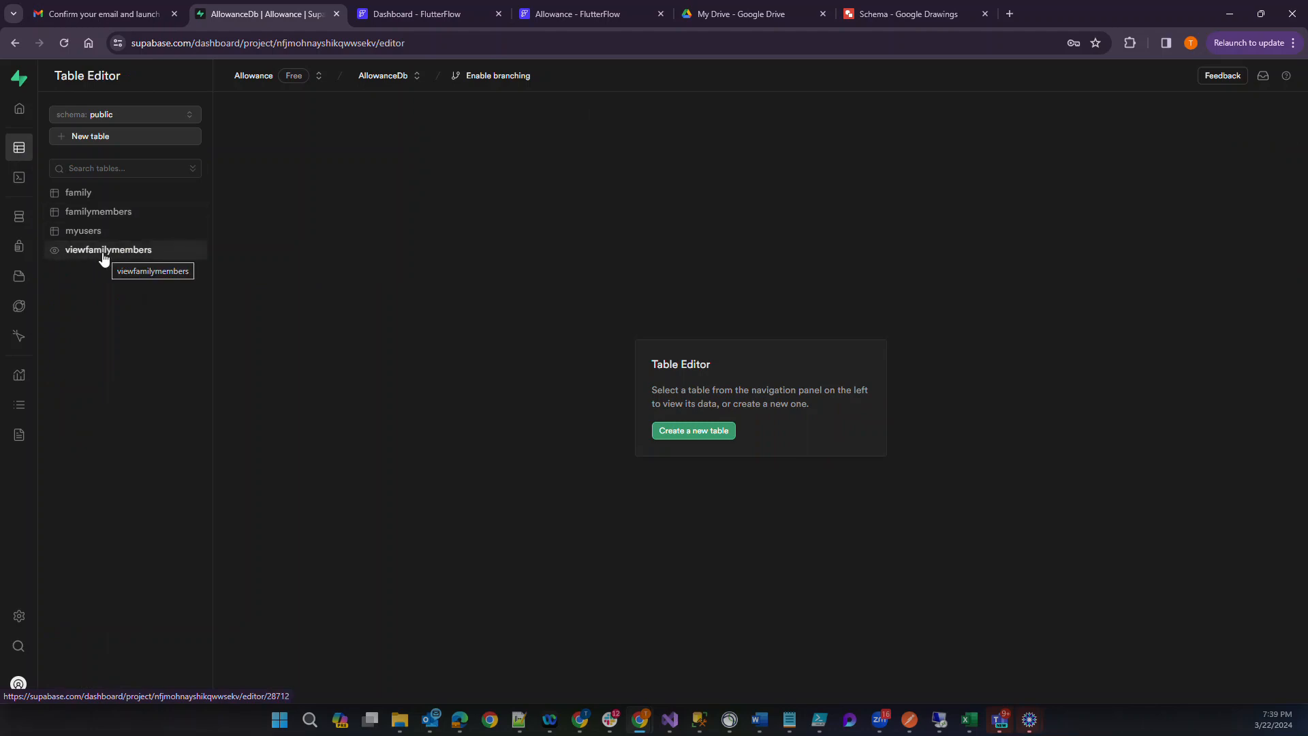
click(104, 258)
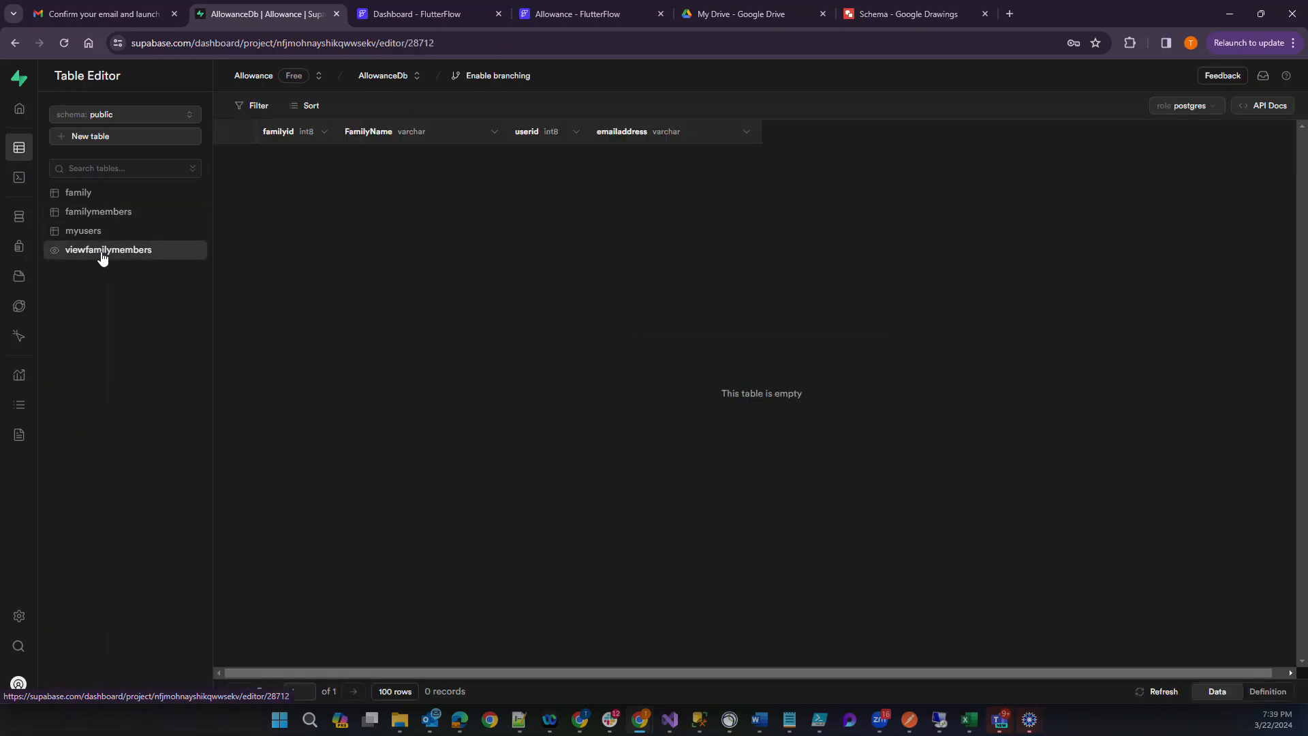